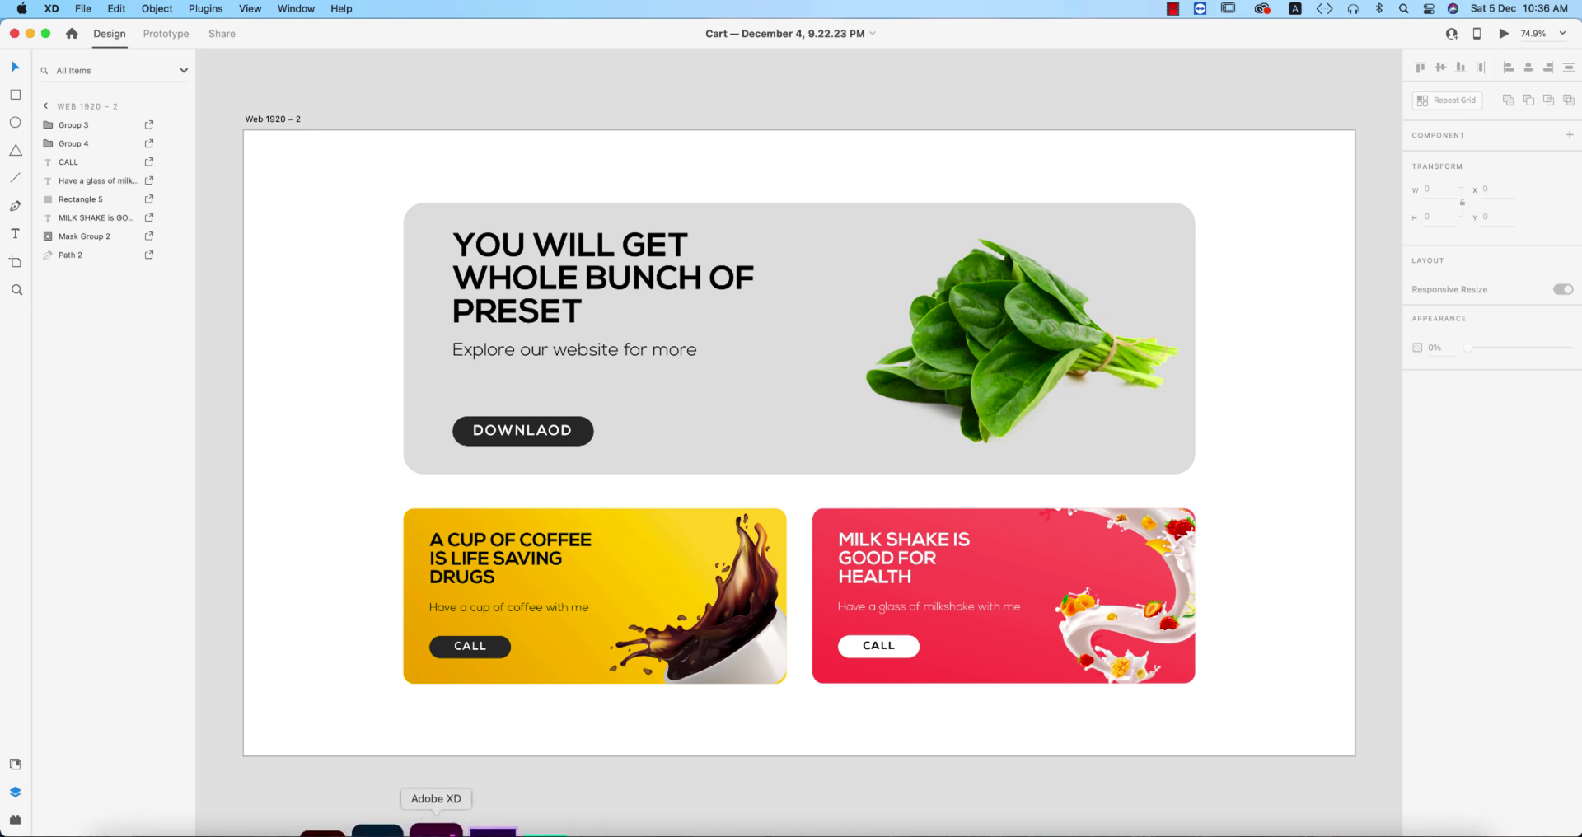
# Step: Browse the Object Mockups, Creative Store and Images 360° catalogues on Yellow Images
pyautogui.click(264, 827)
pyautogui.scroll(6, 744, 458)
pyautogui.scroll(2, 744, 458)
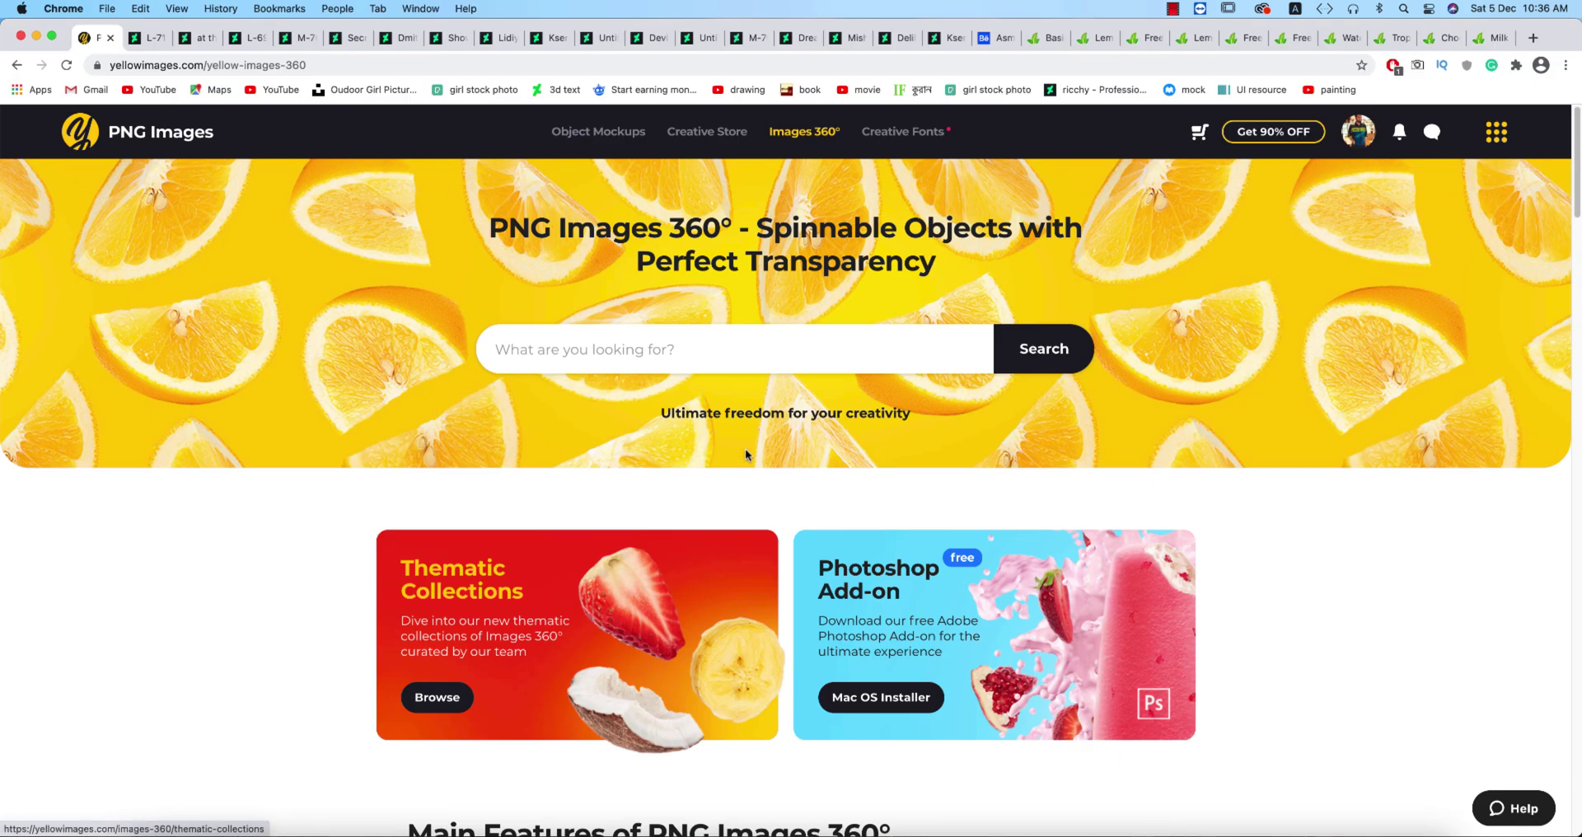
pyautogui.click(589, 136)
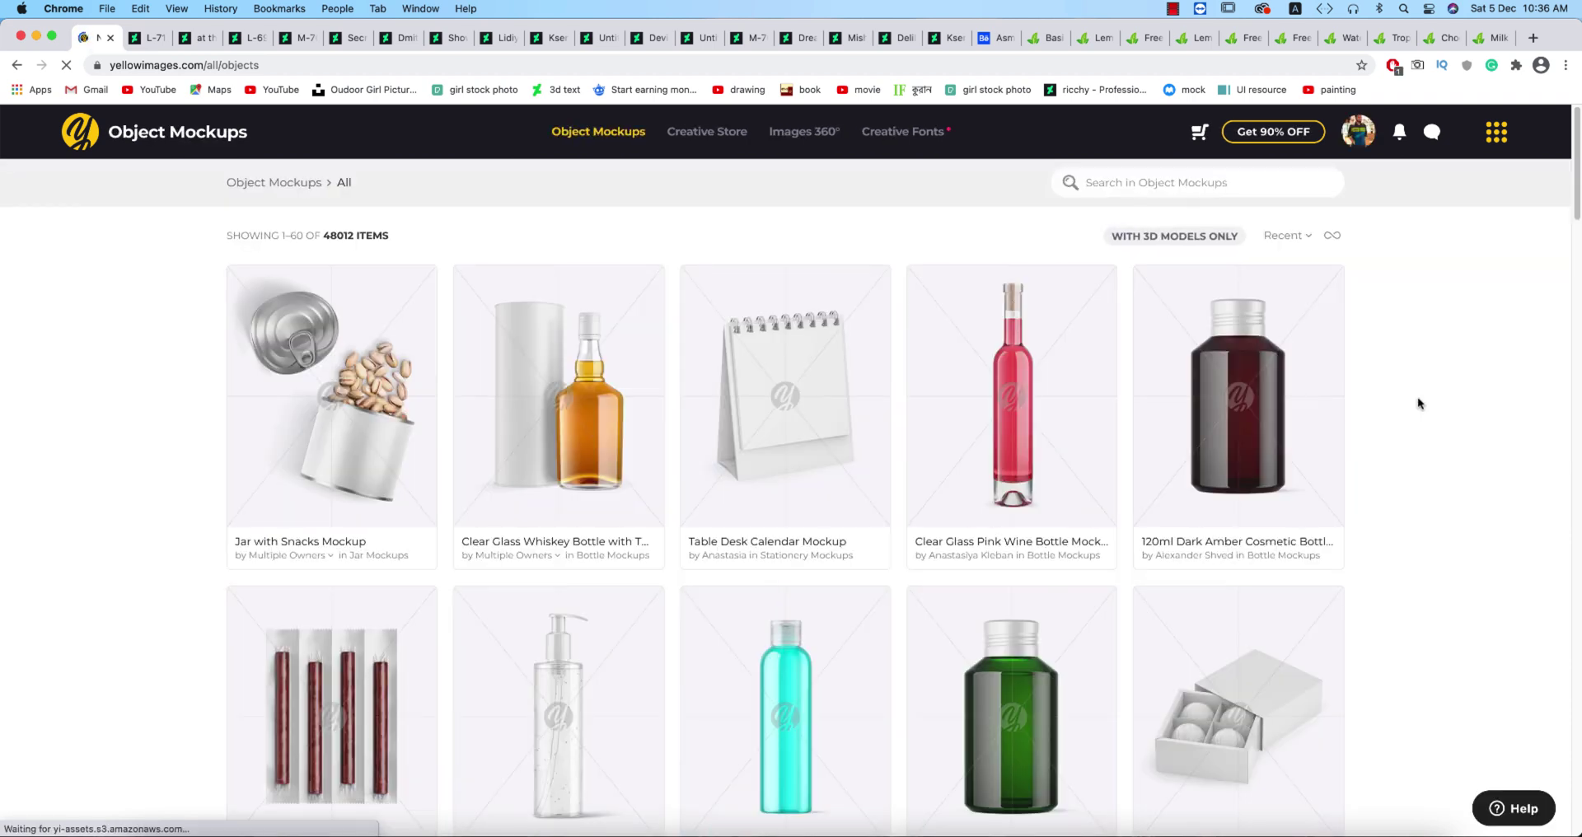
pyautogui.scroll(-8, 1418, 398)
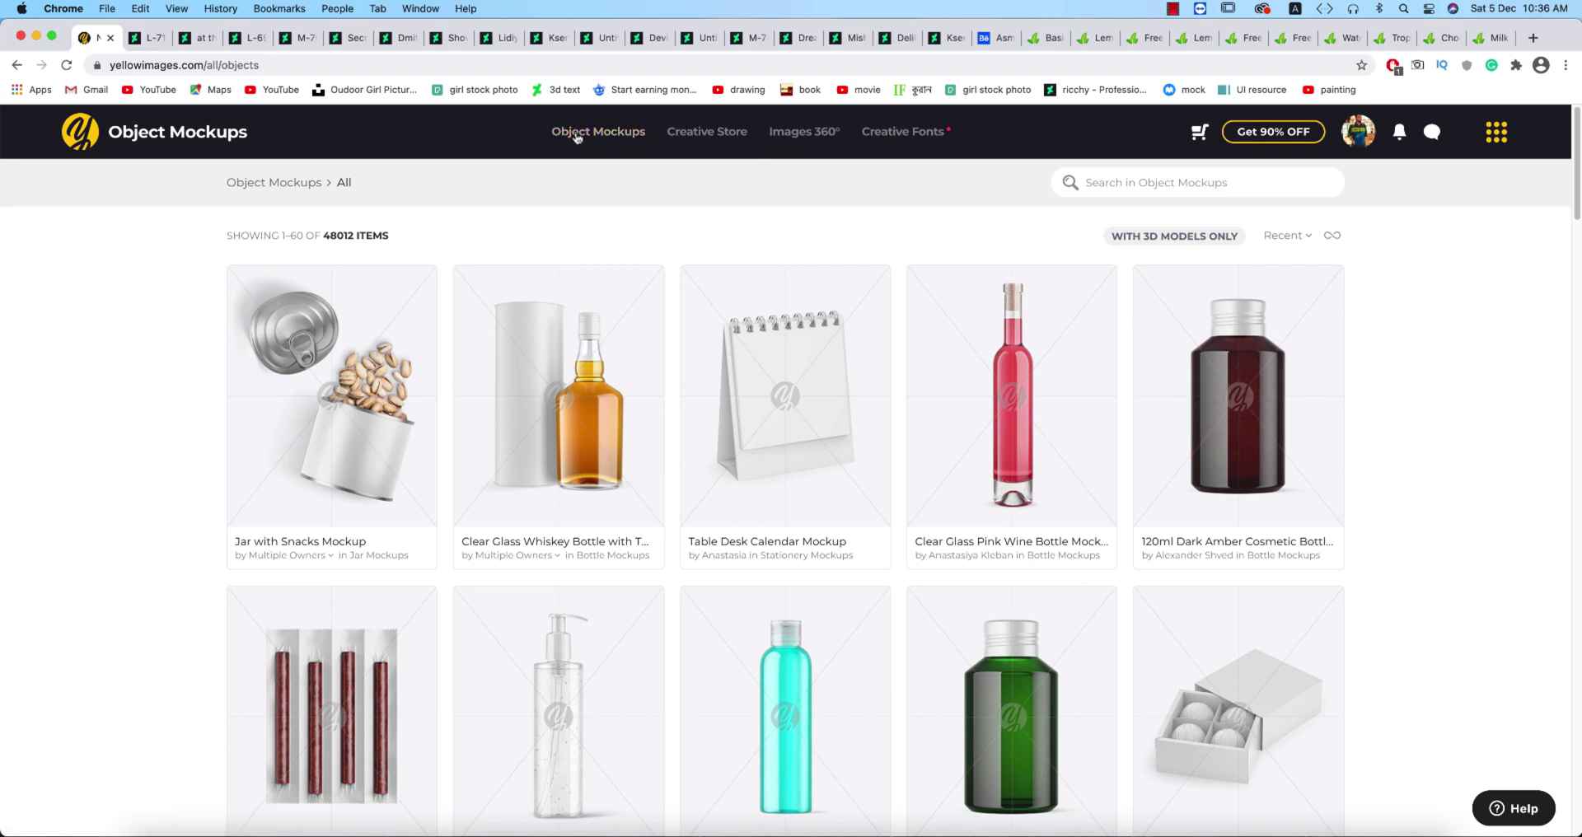
pyautogui.click(716, 136)
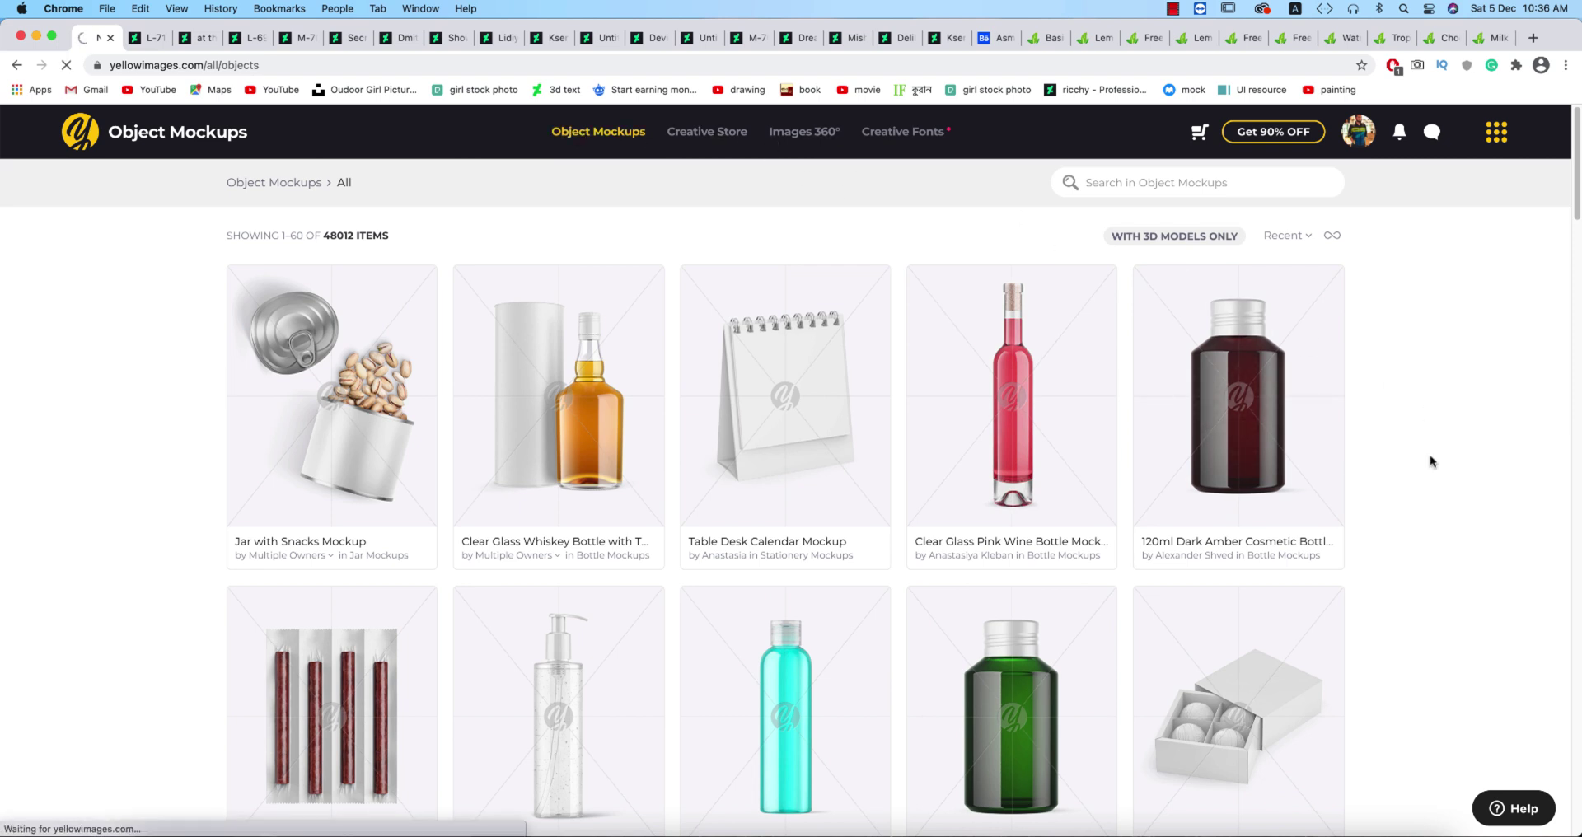
pyautogui.scroll(-5, 1430, 451)
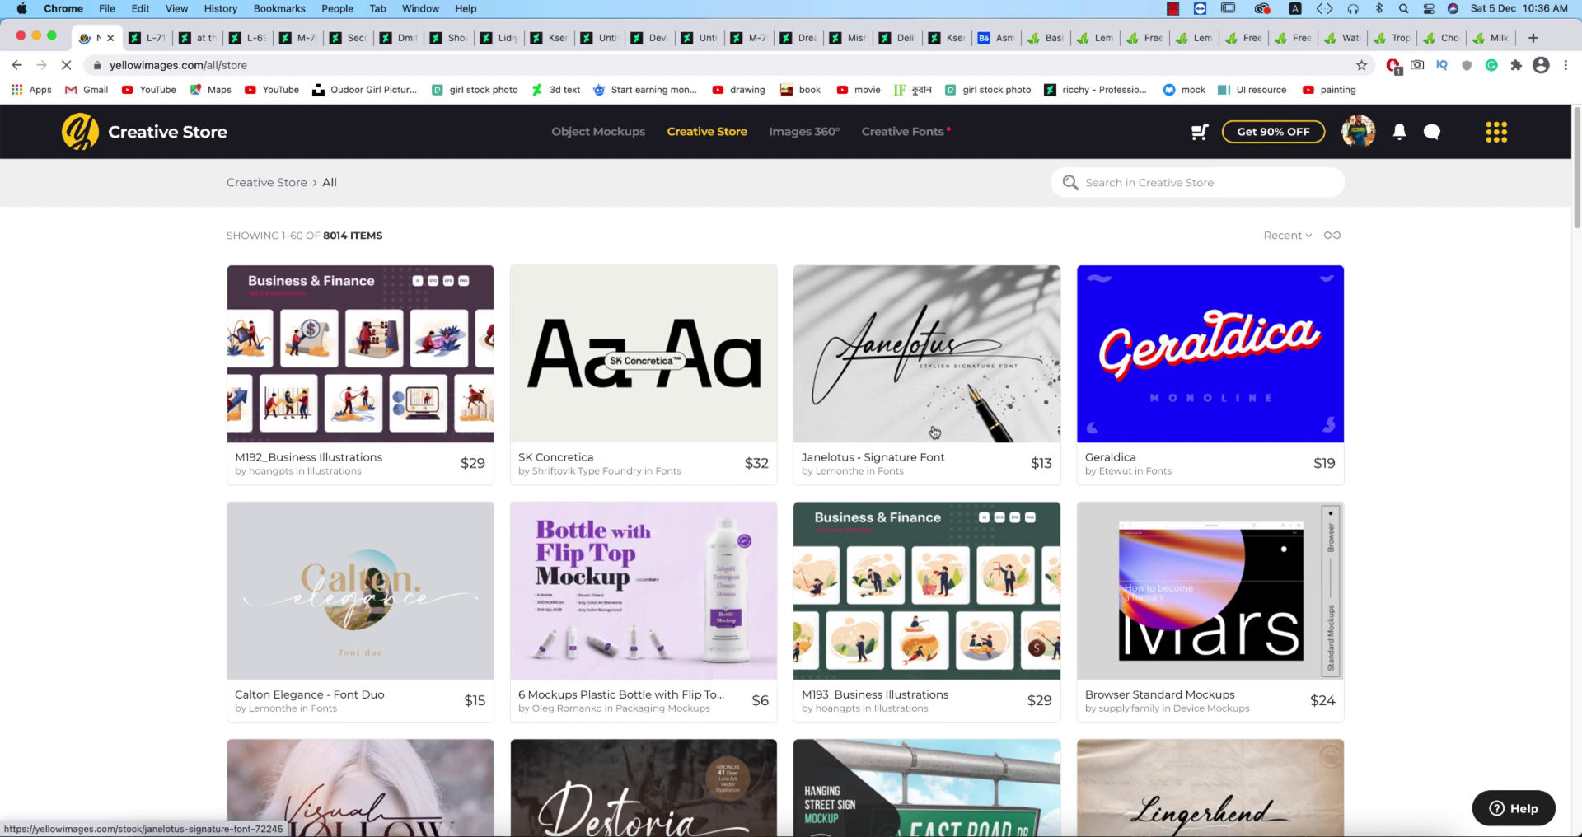
pyautogui.scroll(-10, 1444, 486)
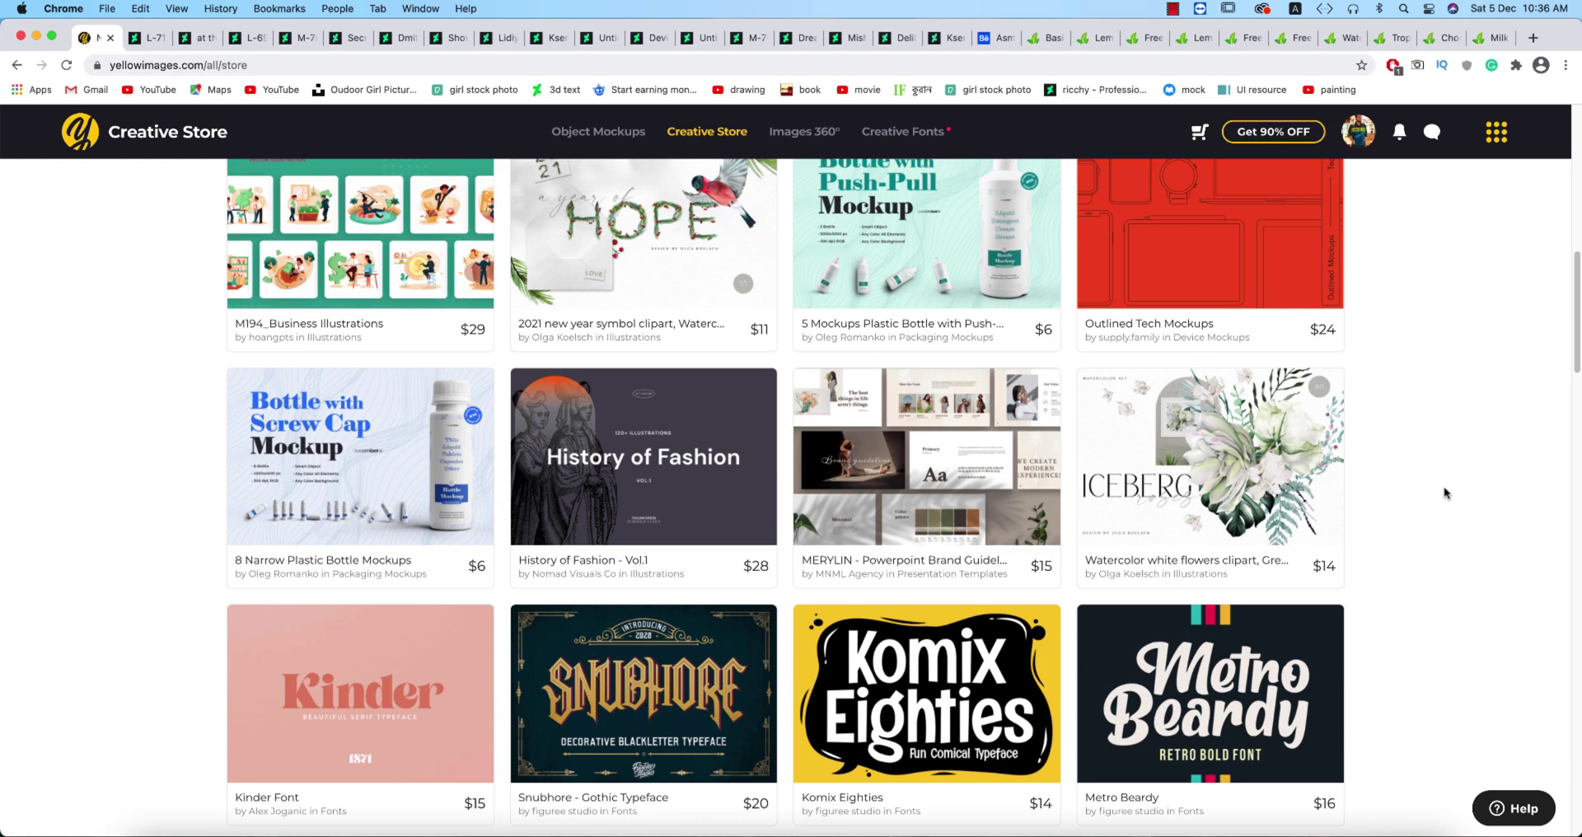
pyautogui.scroll(-3, 1443, 486)
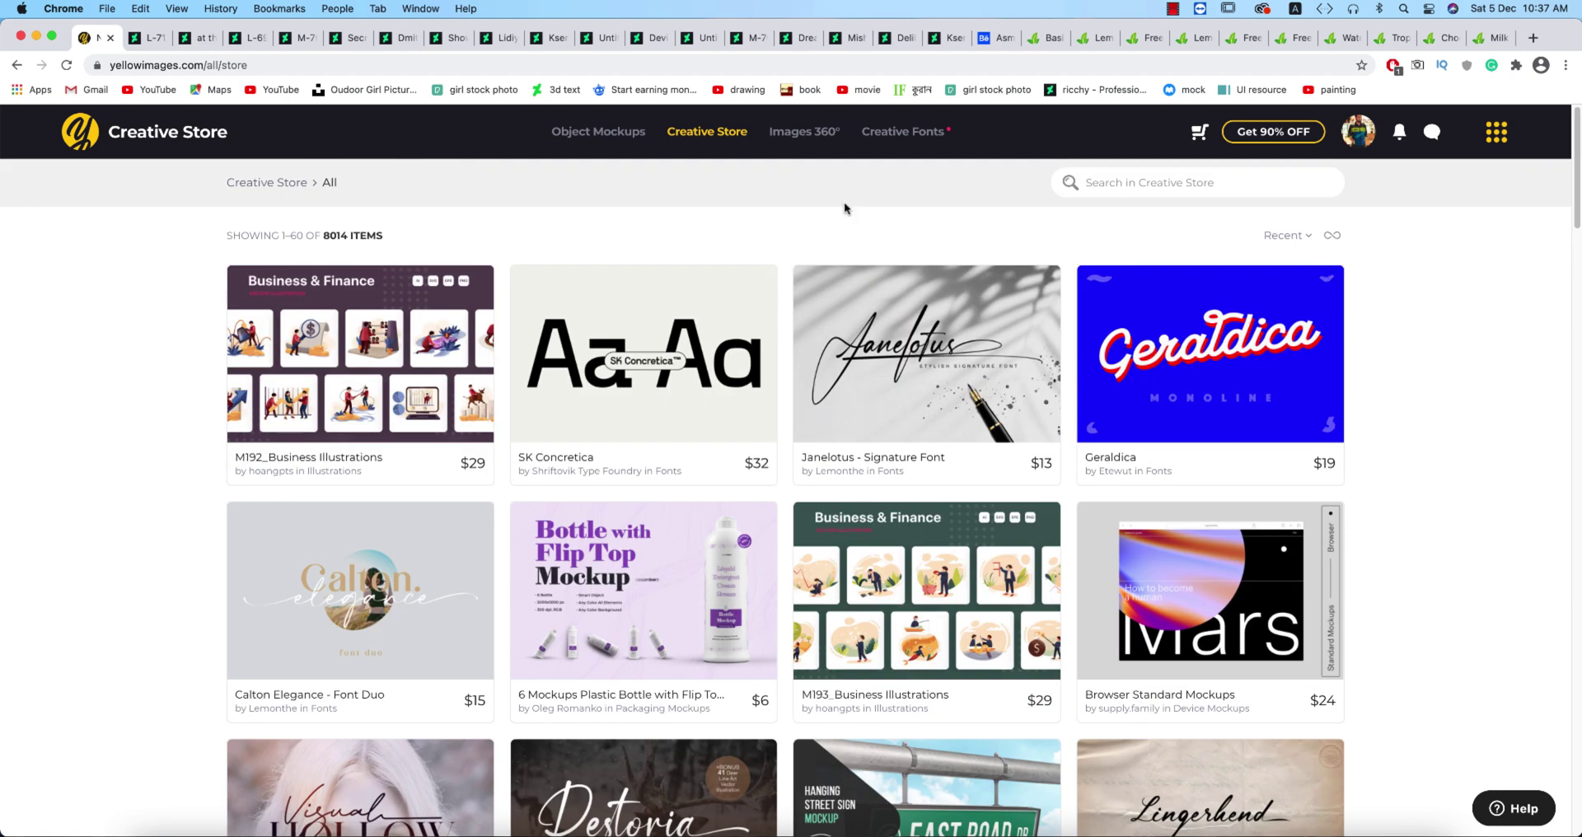
pyautogui.click(804, 131)
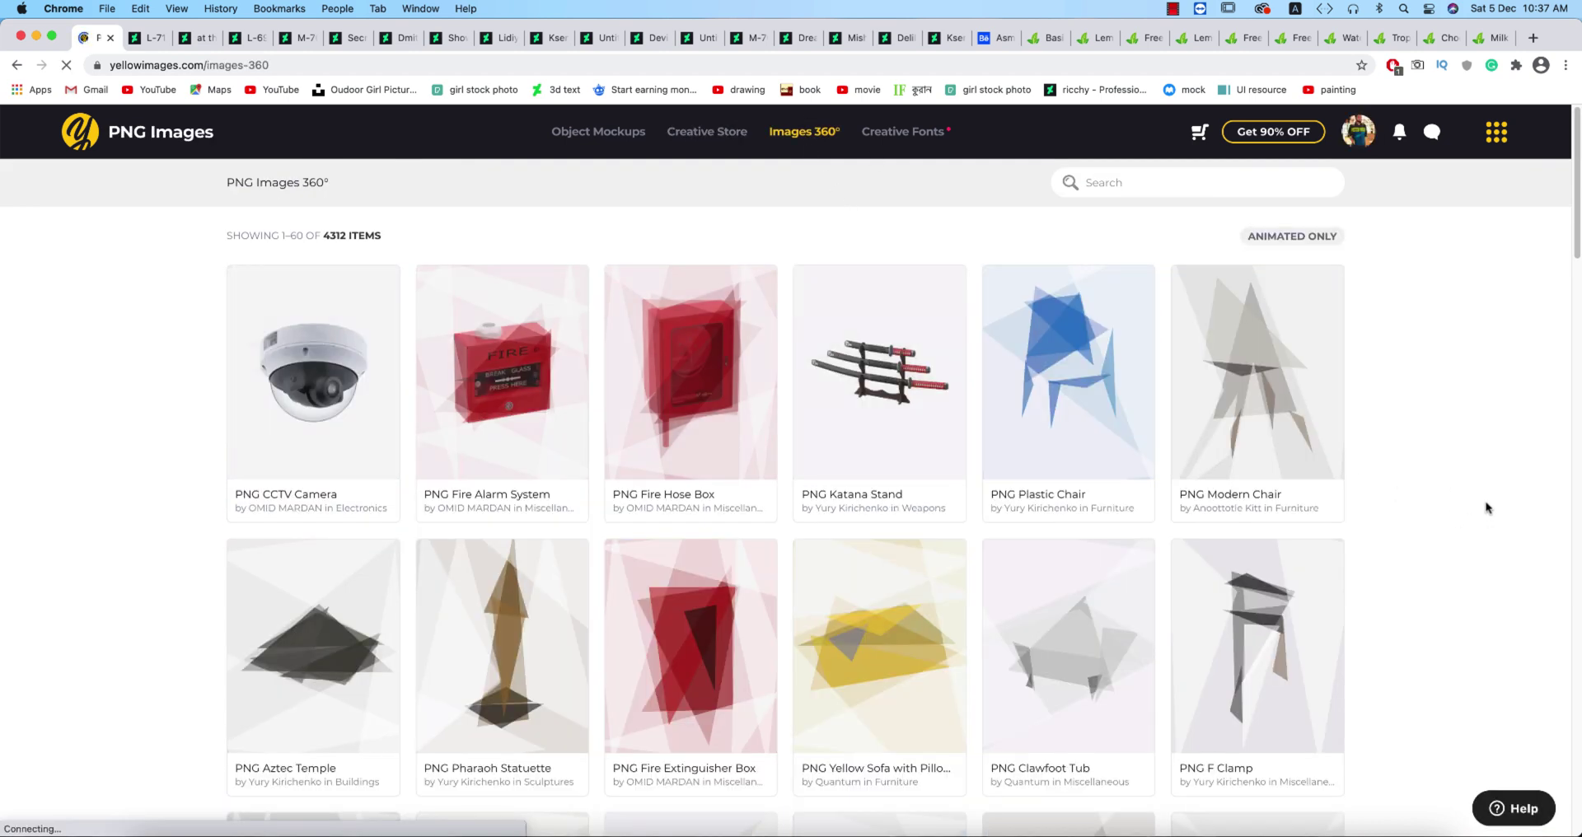
pyautogui.scroll(-5, 1479, 507)
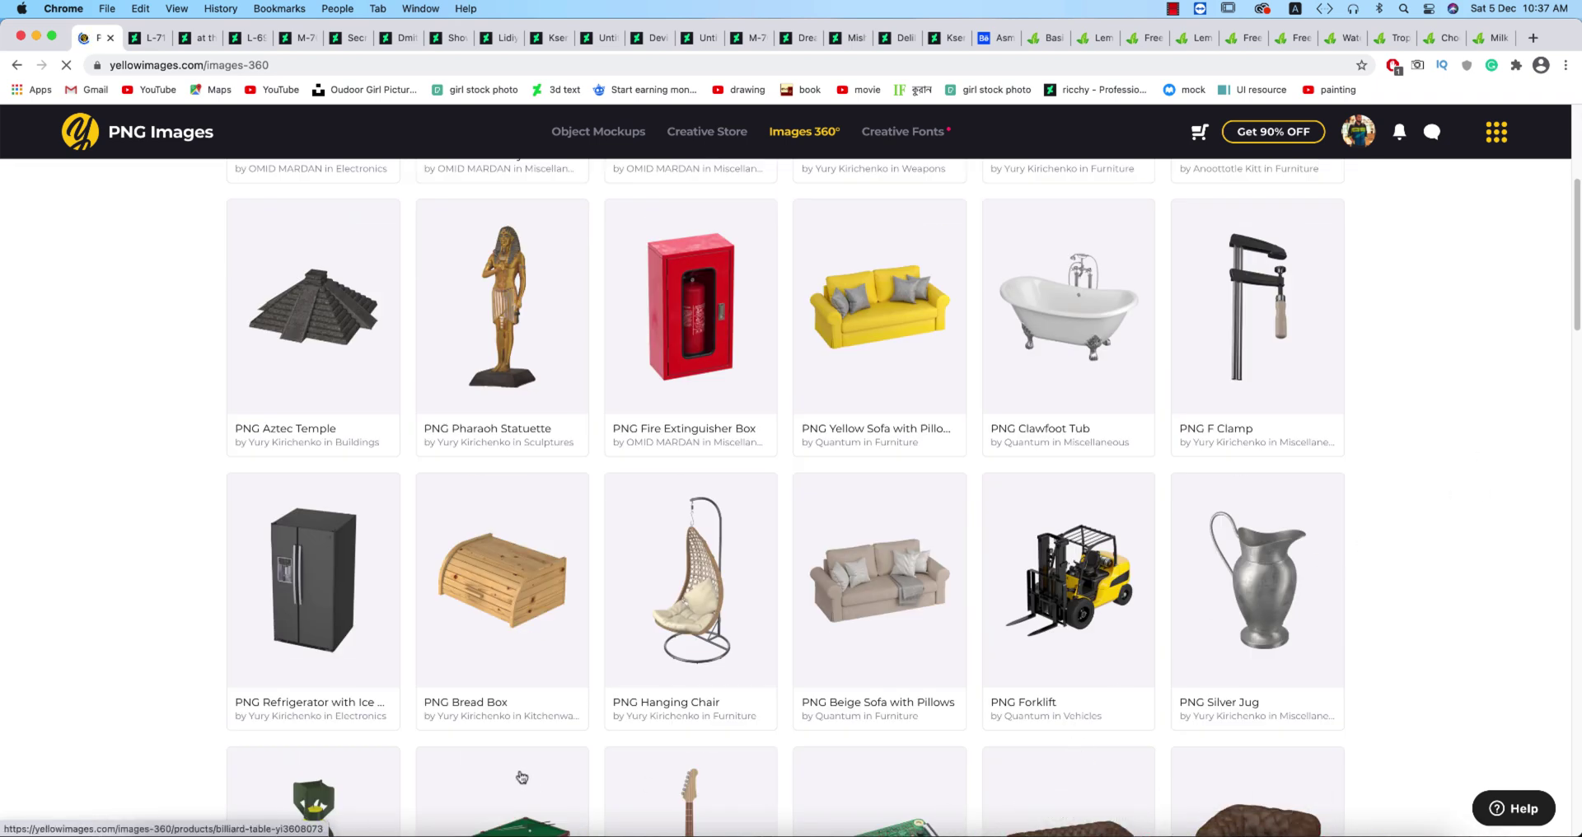
# Step: Return to the XD cart design and pan the canvas left and back right
pyautogui.click(427, 830)
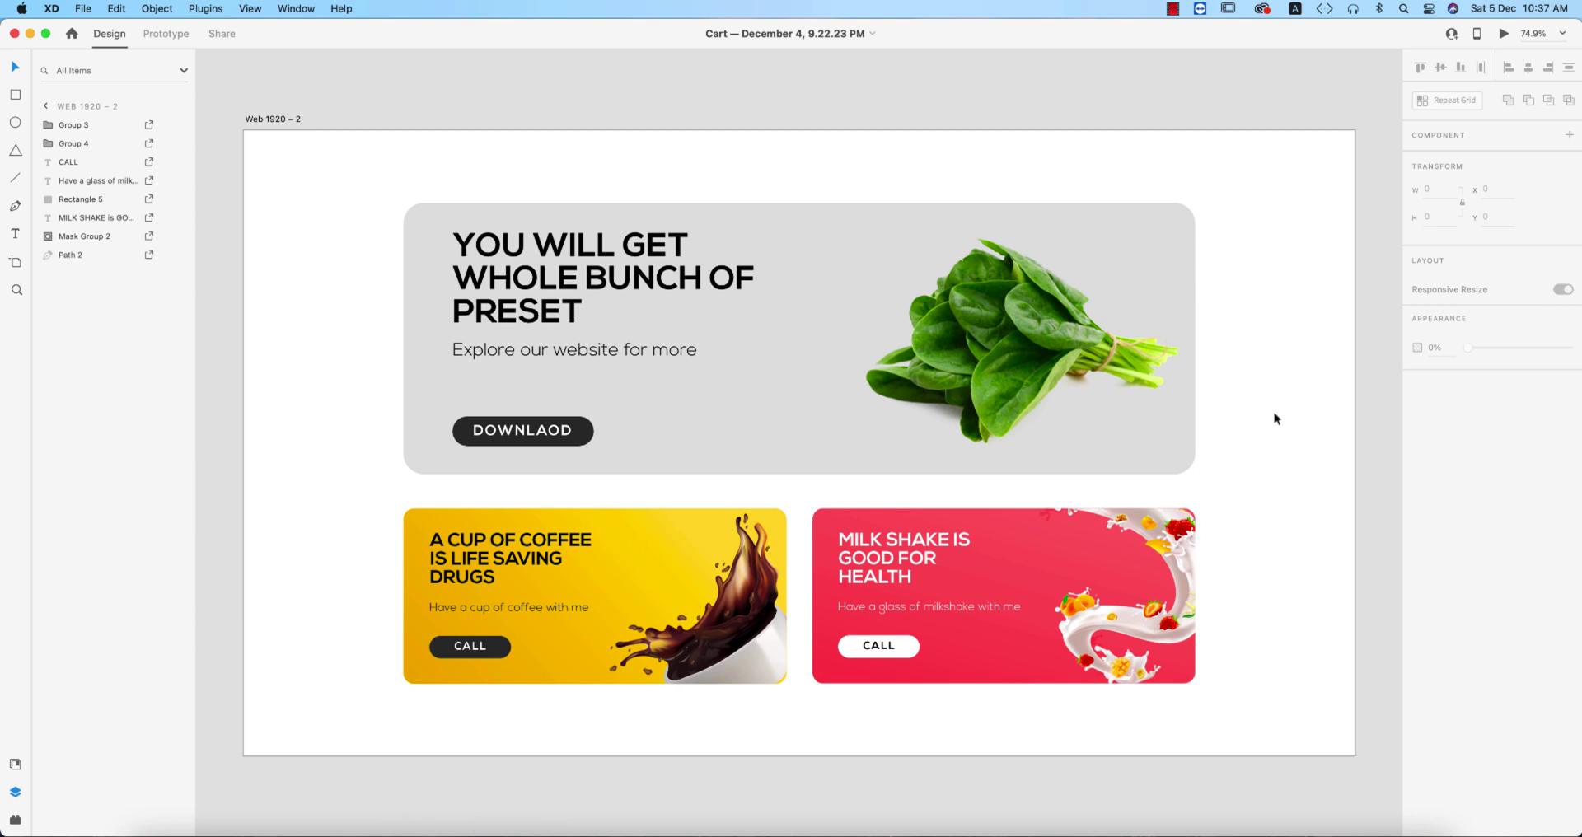
pyautogui.moveTo(1308, 472); pyautogui.dragTo(1173, 453)
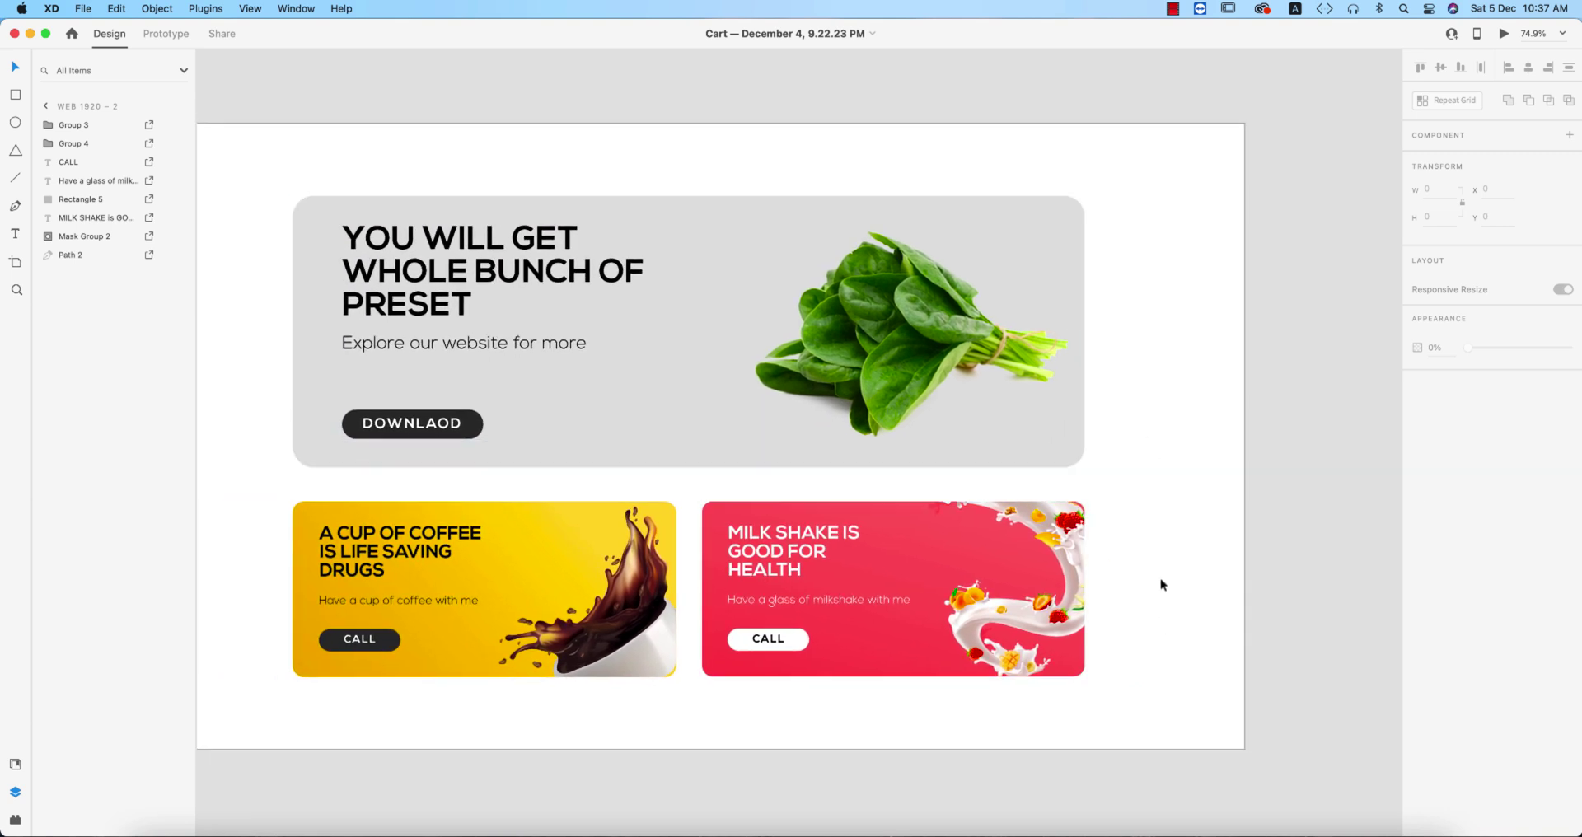
pyautogui.moveTo(1197, 505); pyautogui.dragTo(1255, 507)
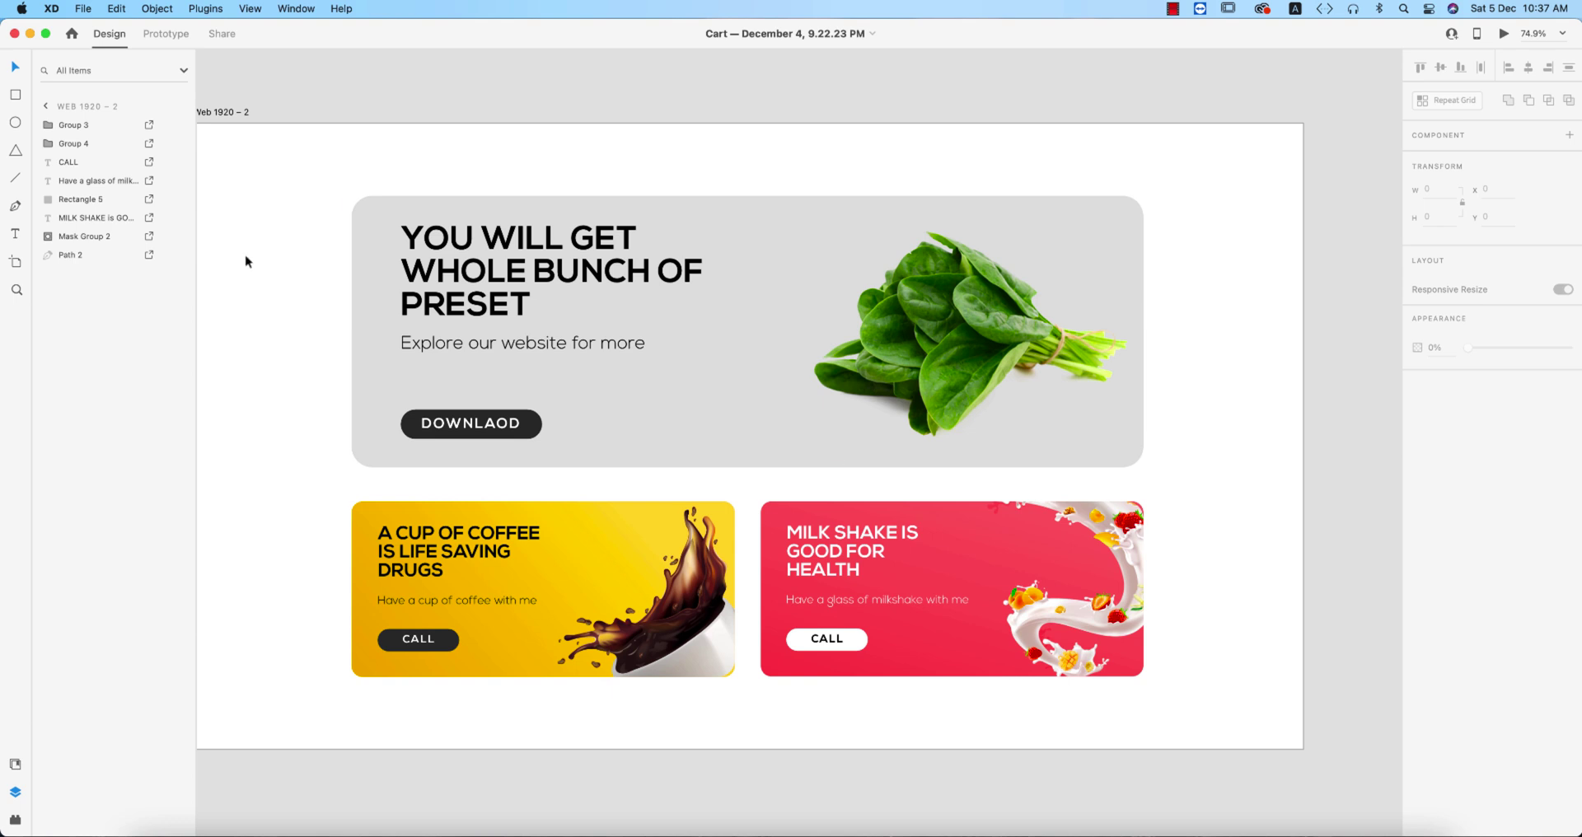
# Step: Create a new document from the Instagram Story preset, turned to landscape 1920×1080
pyautogui.click(90, 11)
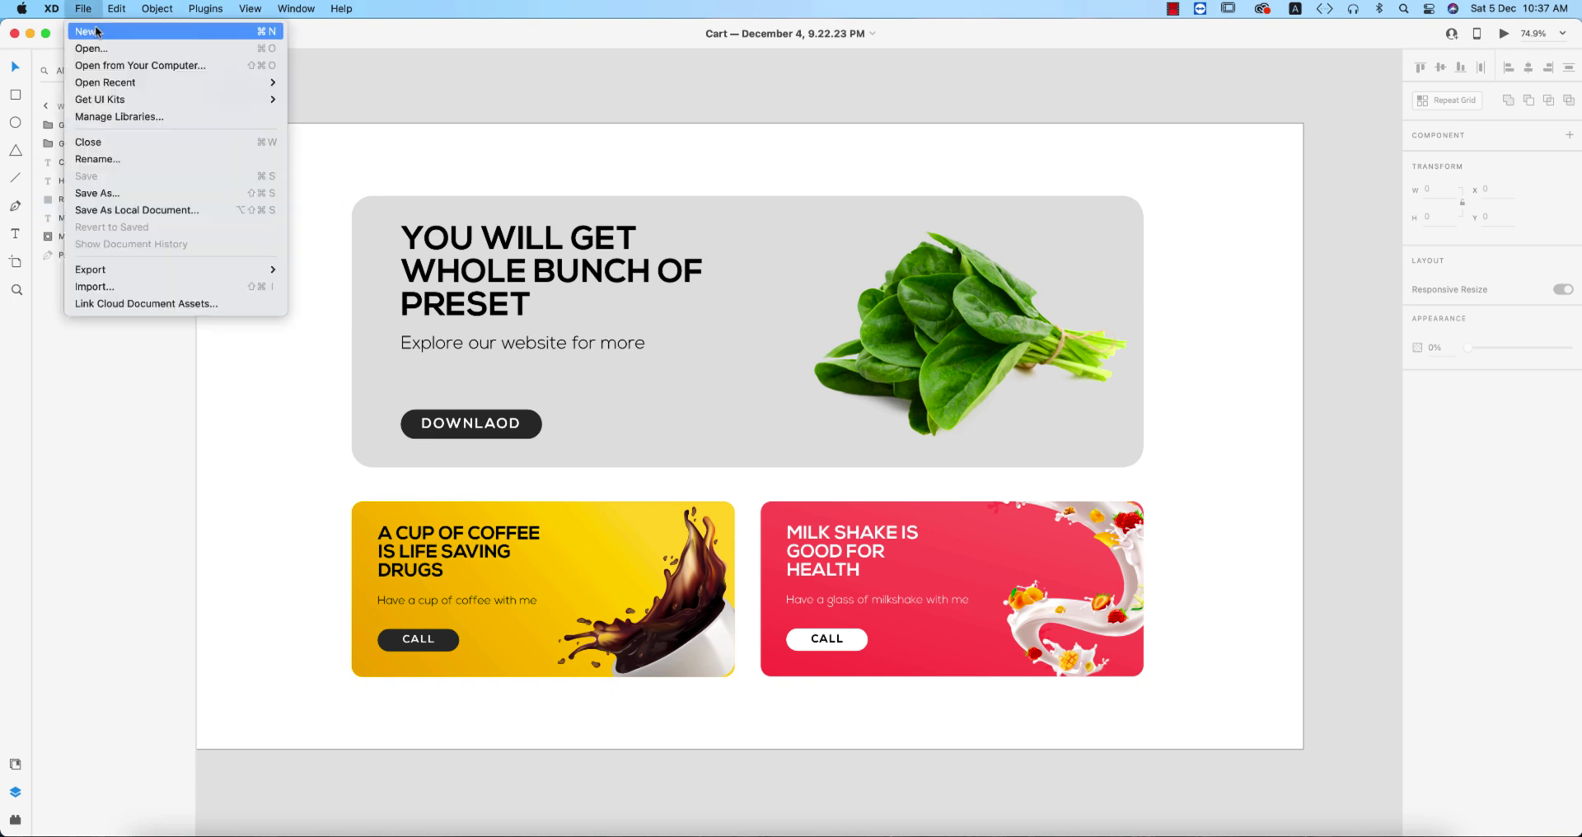
pyautogui.click(97, 35)
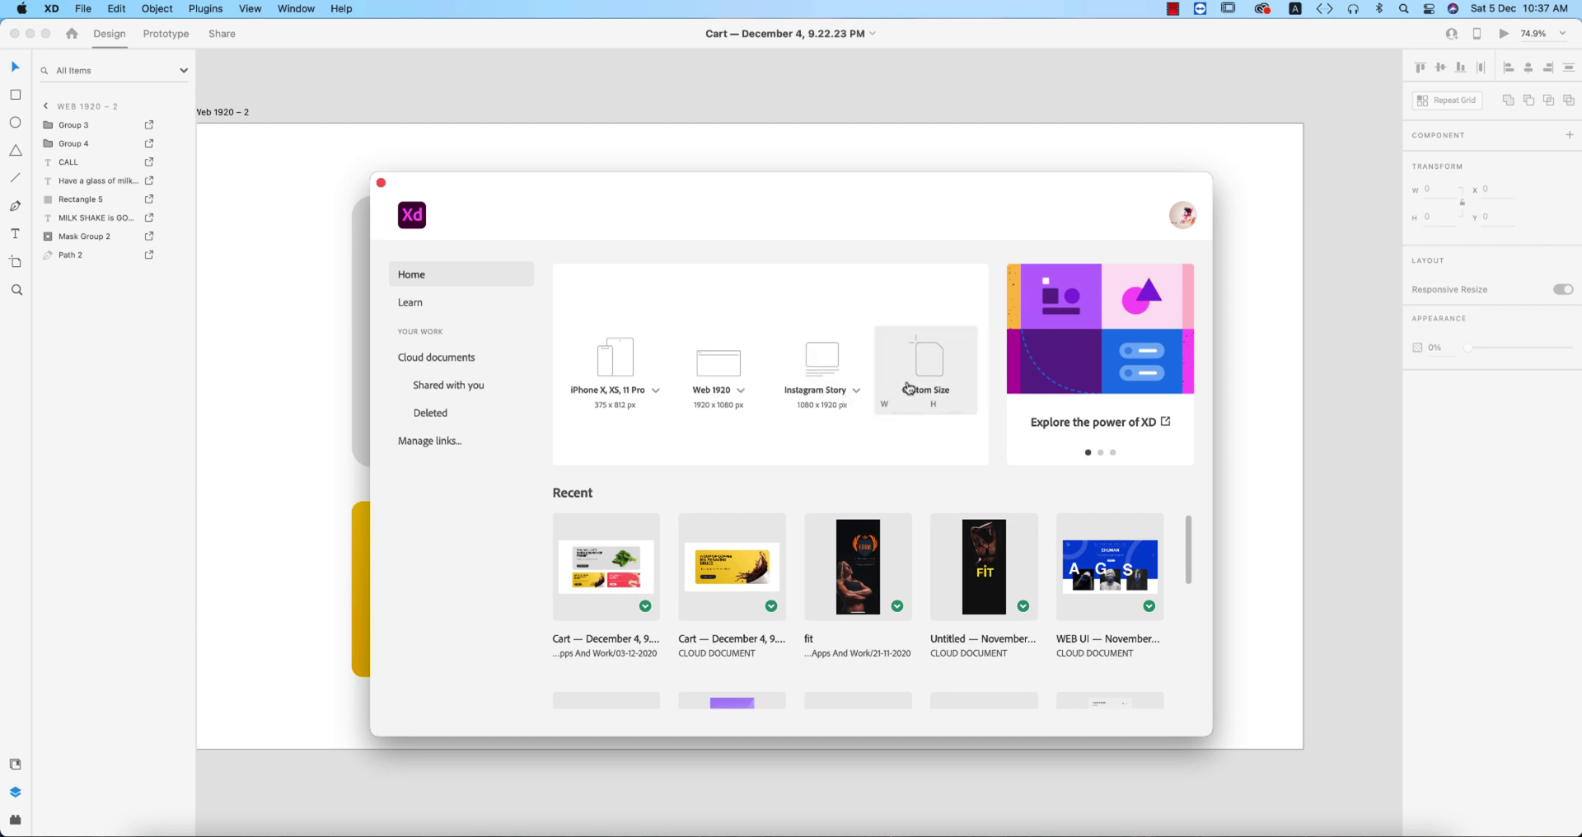
pyautogui.click(858, 393)
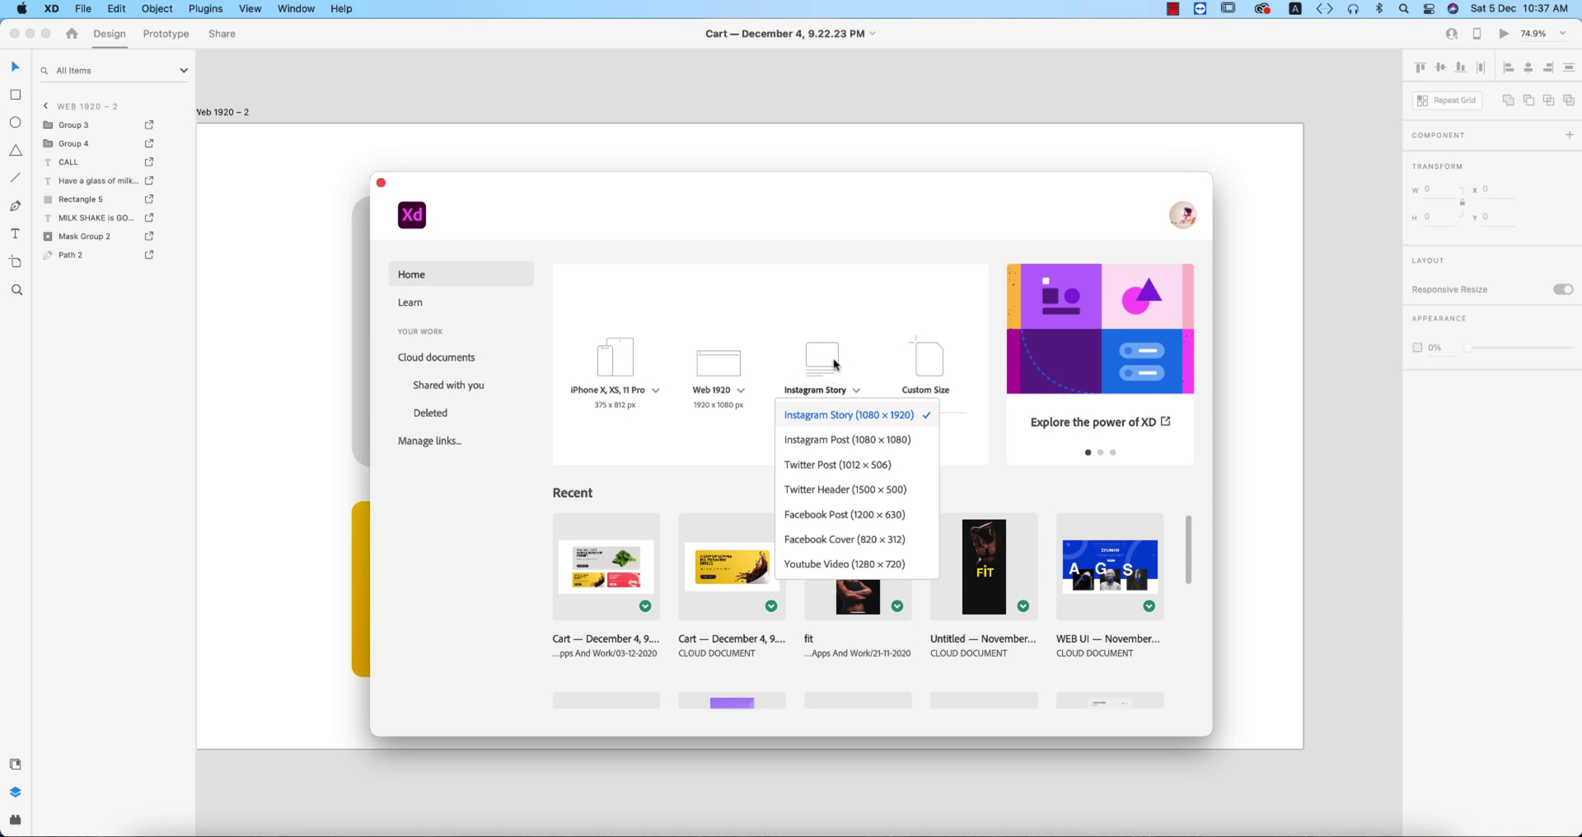
pyautogui.click(835, 363)
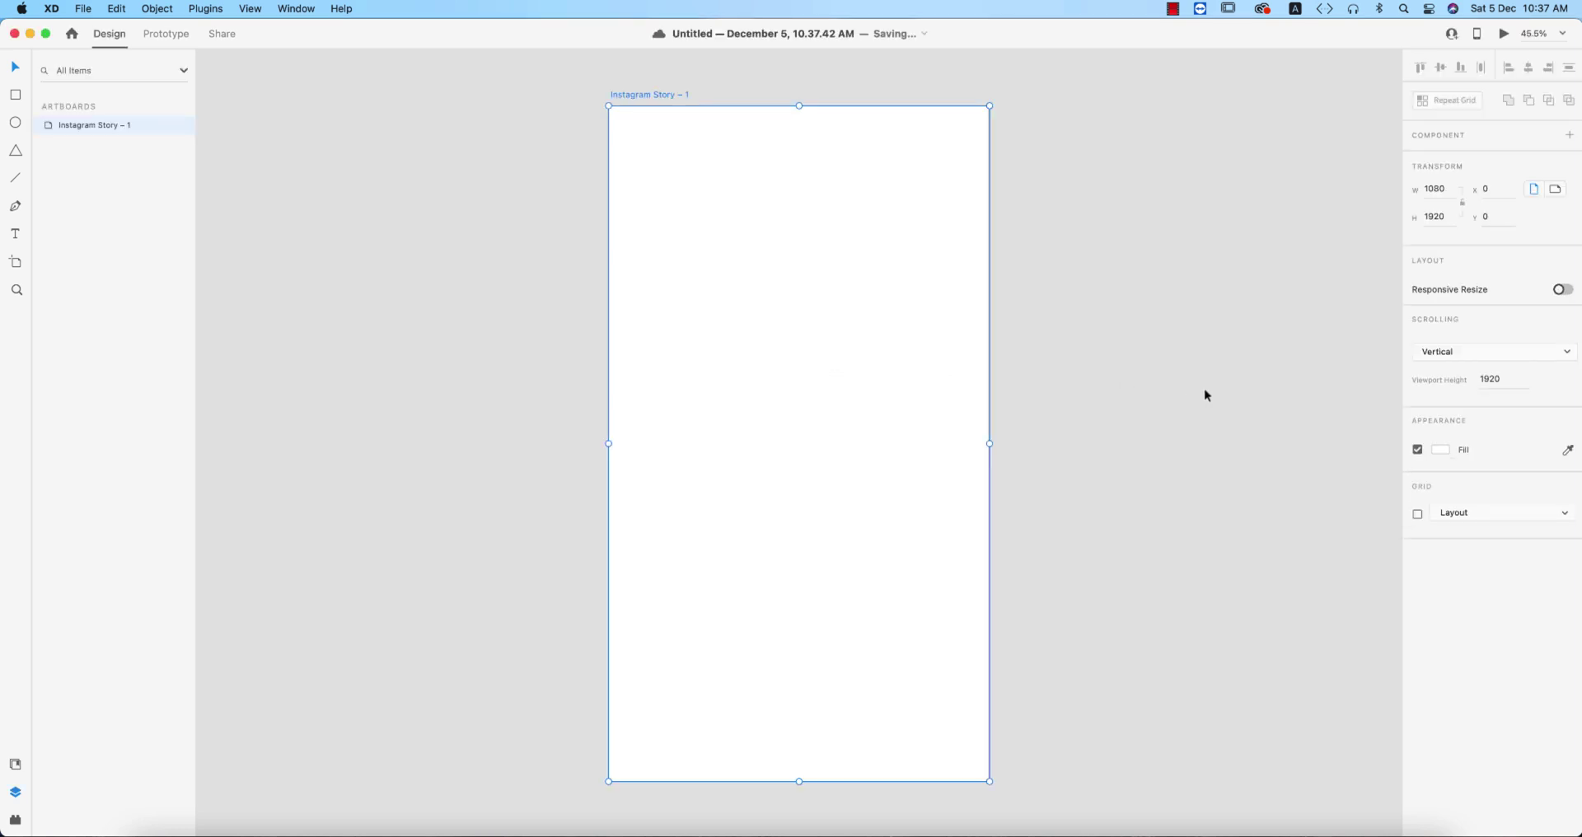
pyautogui.click(1555, 189)
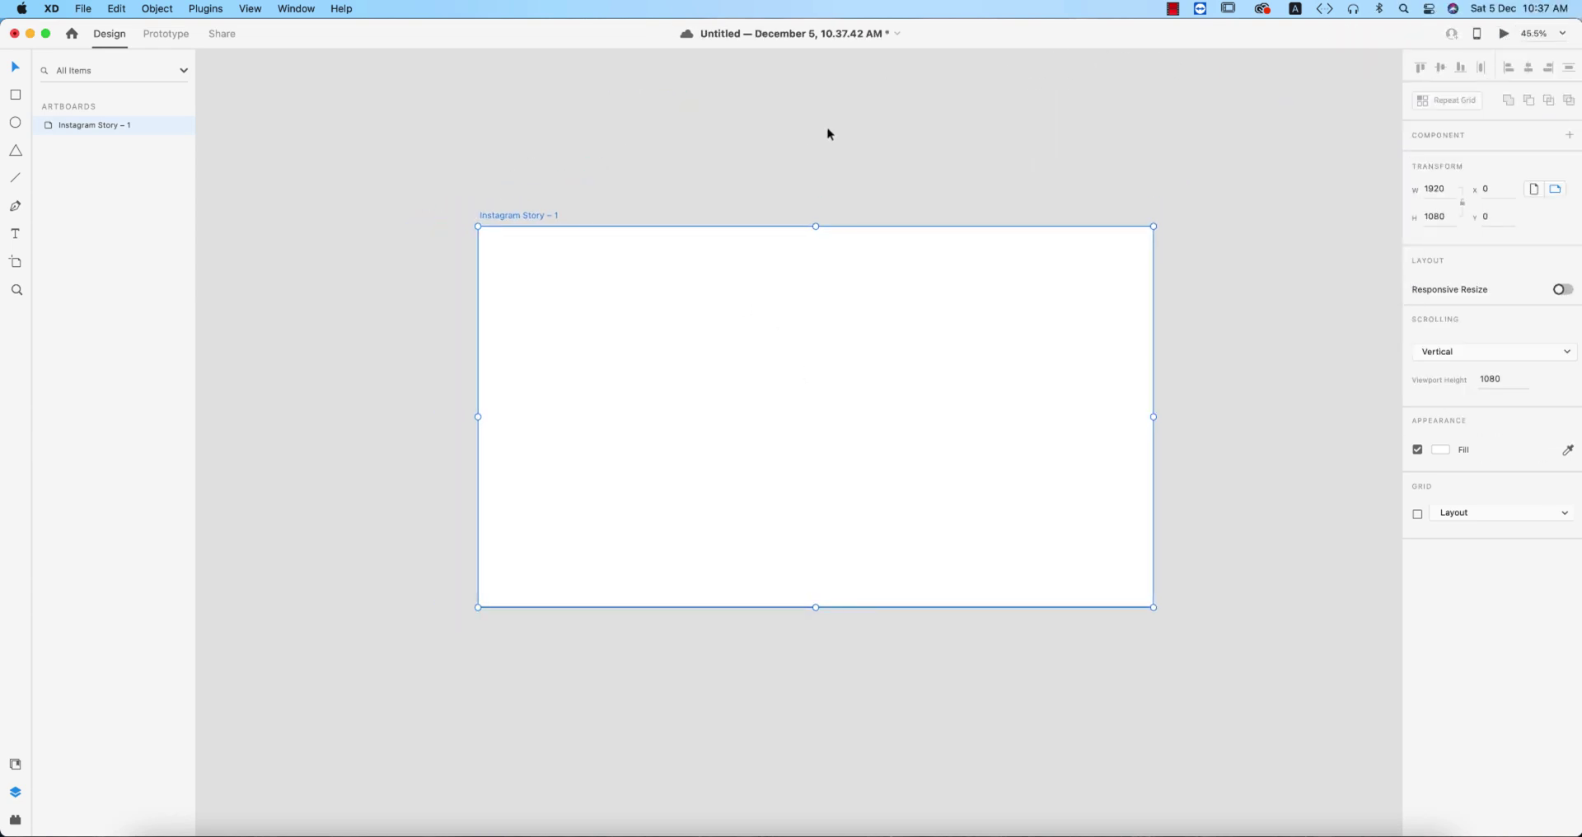
# Step: Draw a rectangle on the Instagram Story artboard and duplicate it to the right
pyautogui.click(1059, 167)
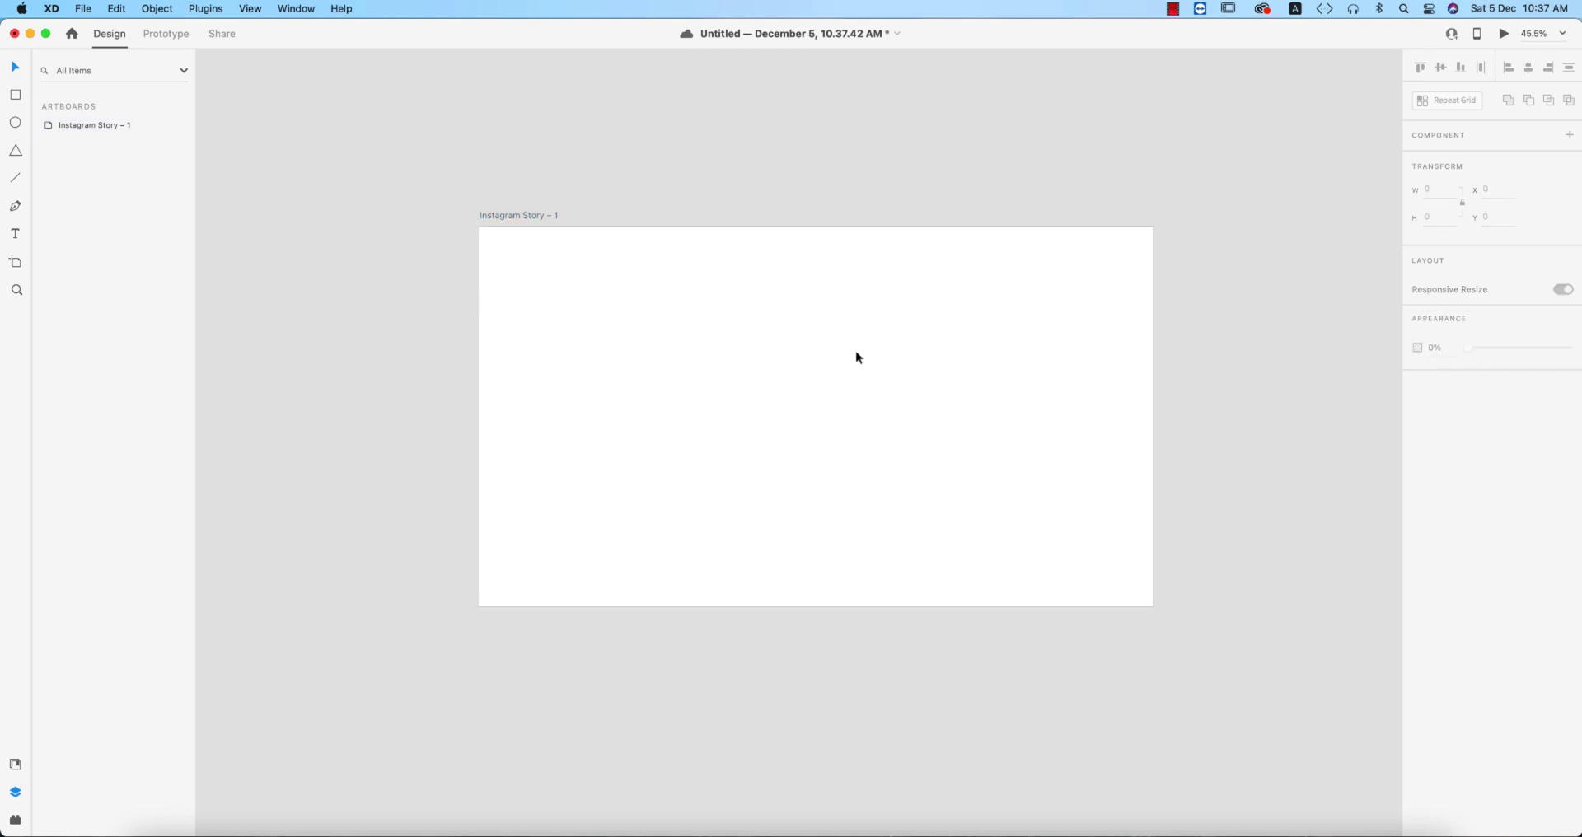
pyautogui.click(941, 361)
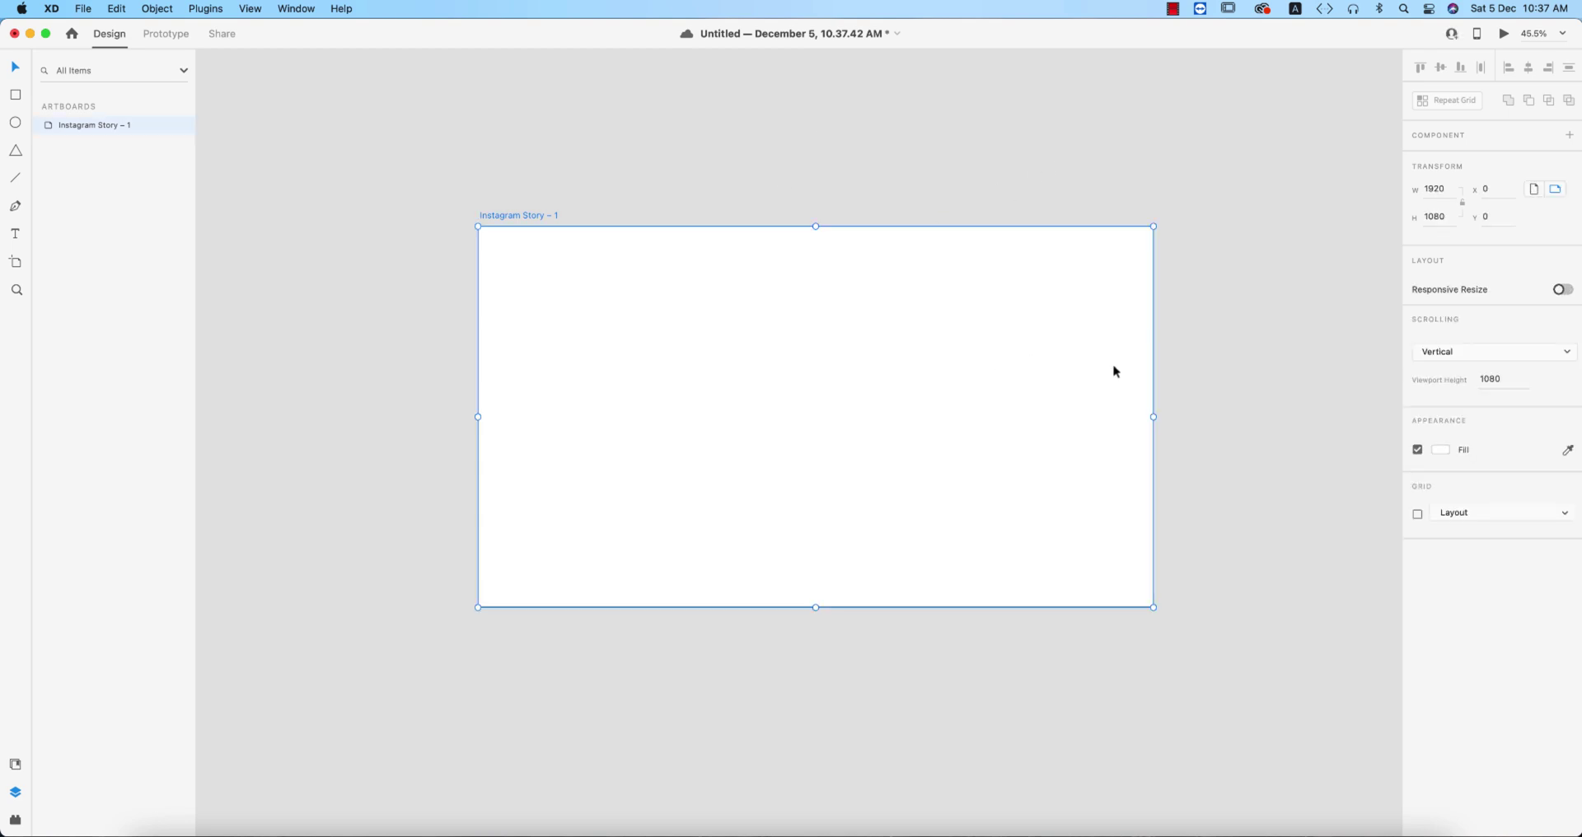
pyautogui.click(15, 96)
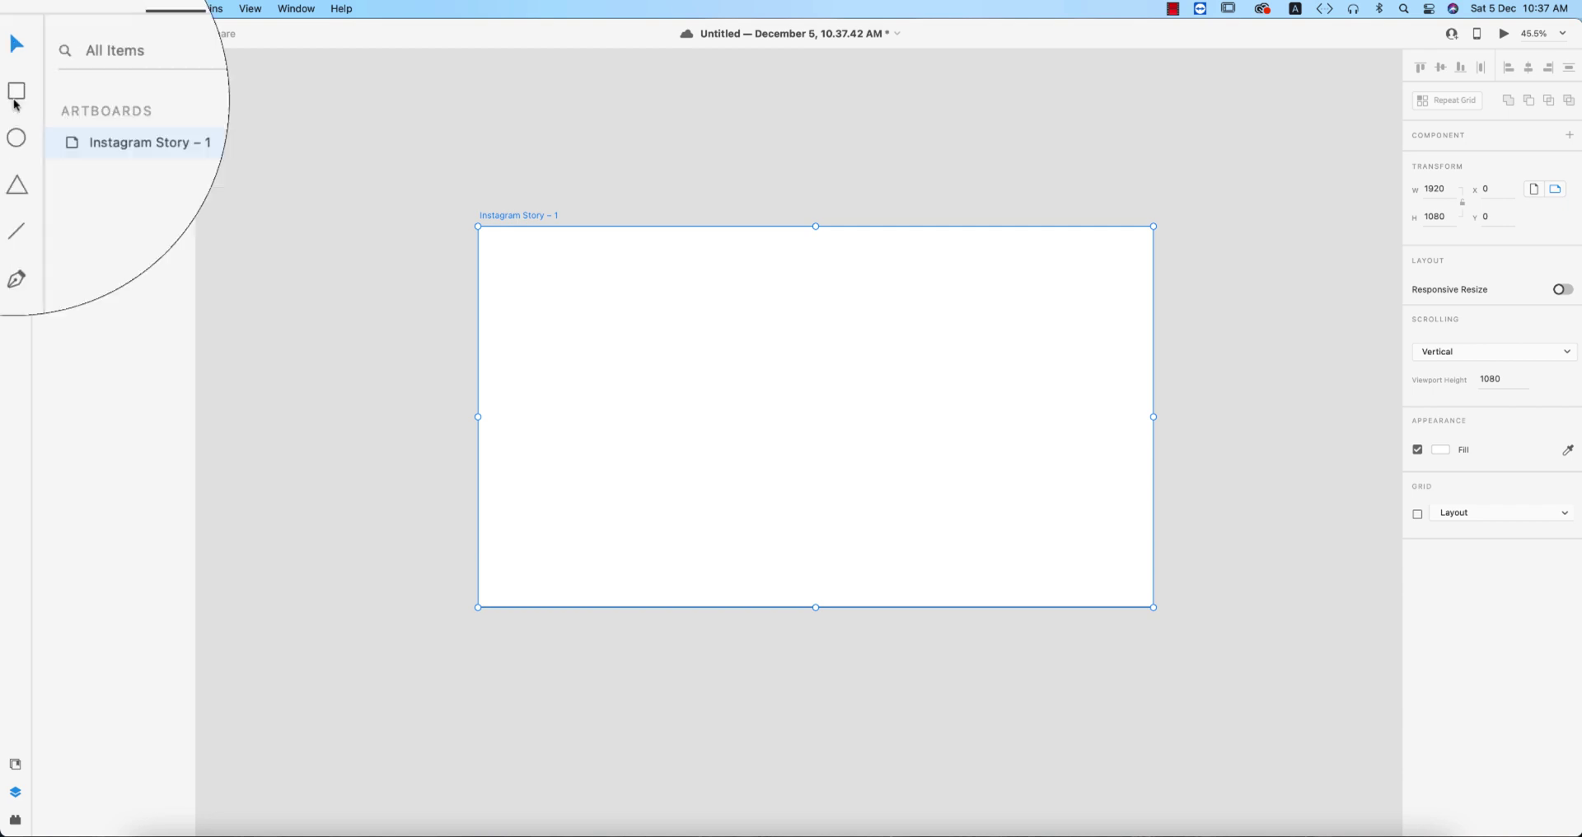
pyautogui.moveTo(612, 427); pyautogui.dragTo(870, 555)
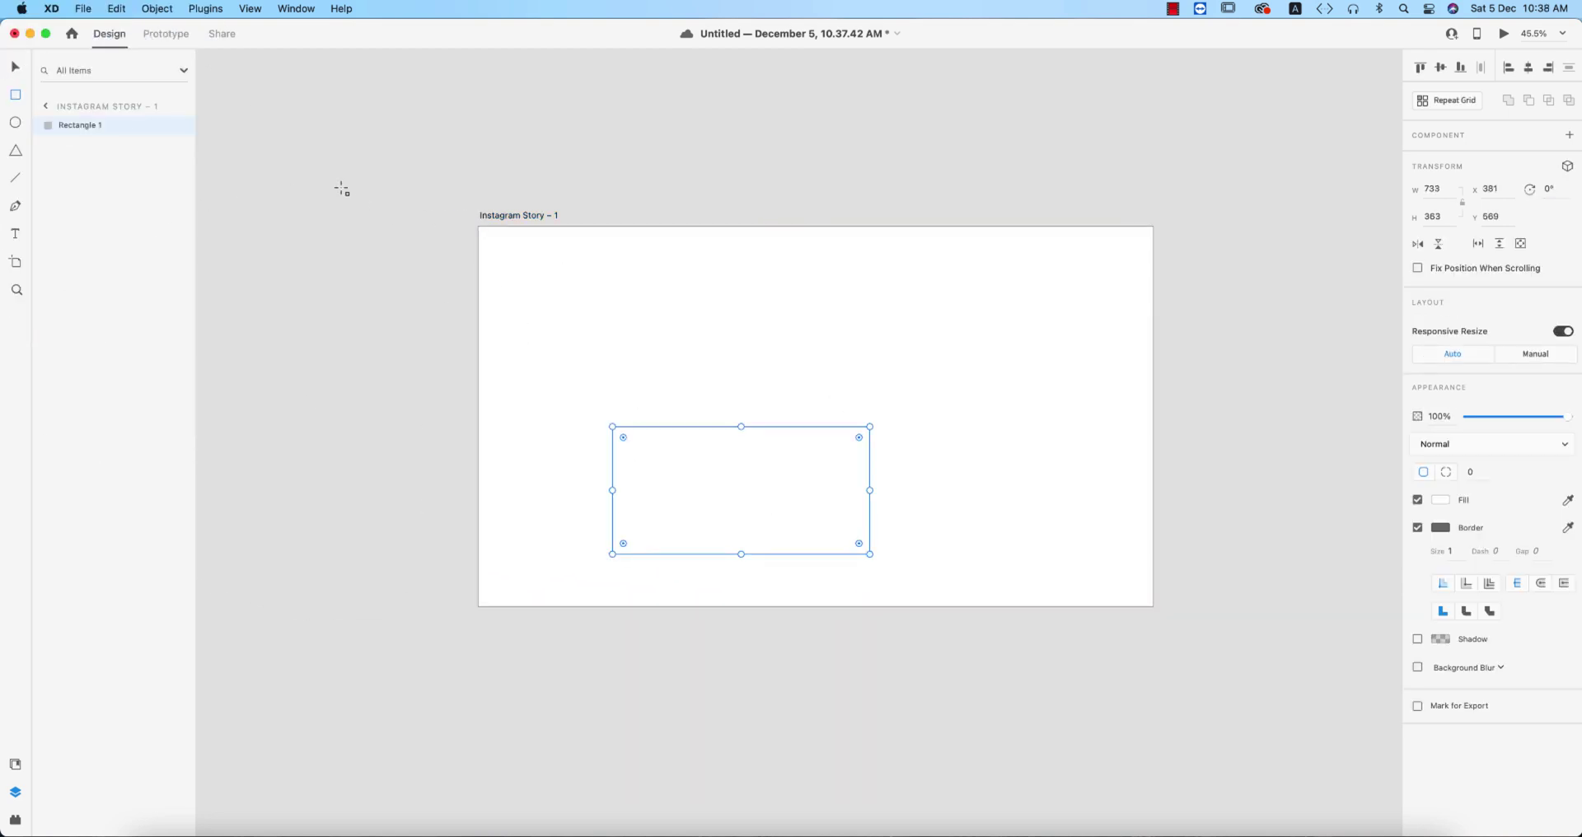
pyautogui.click(14, 73)
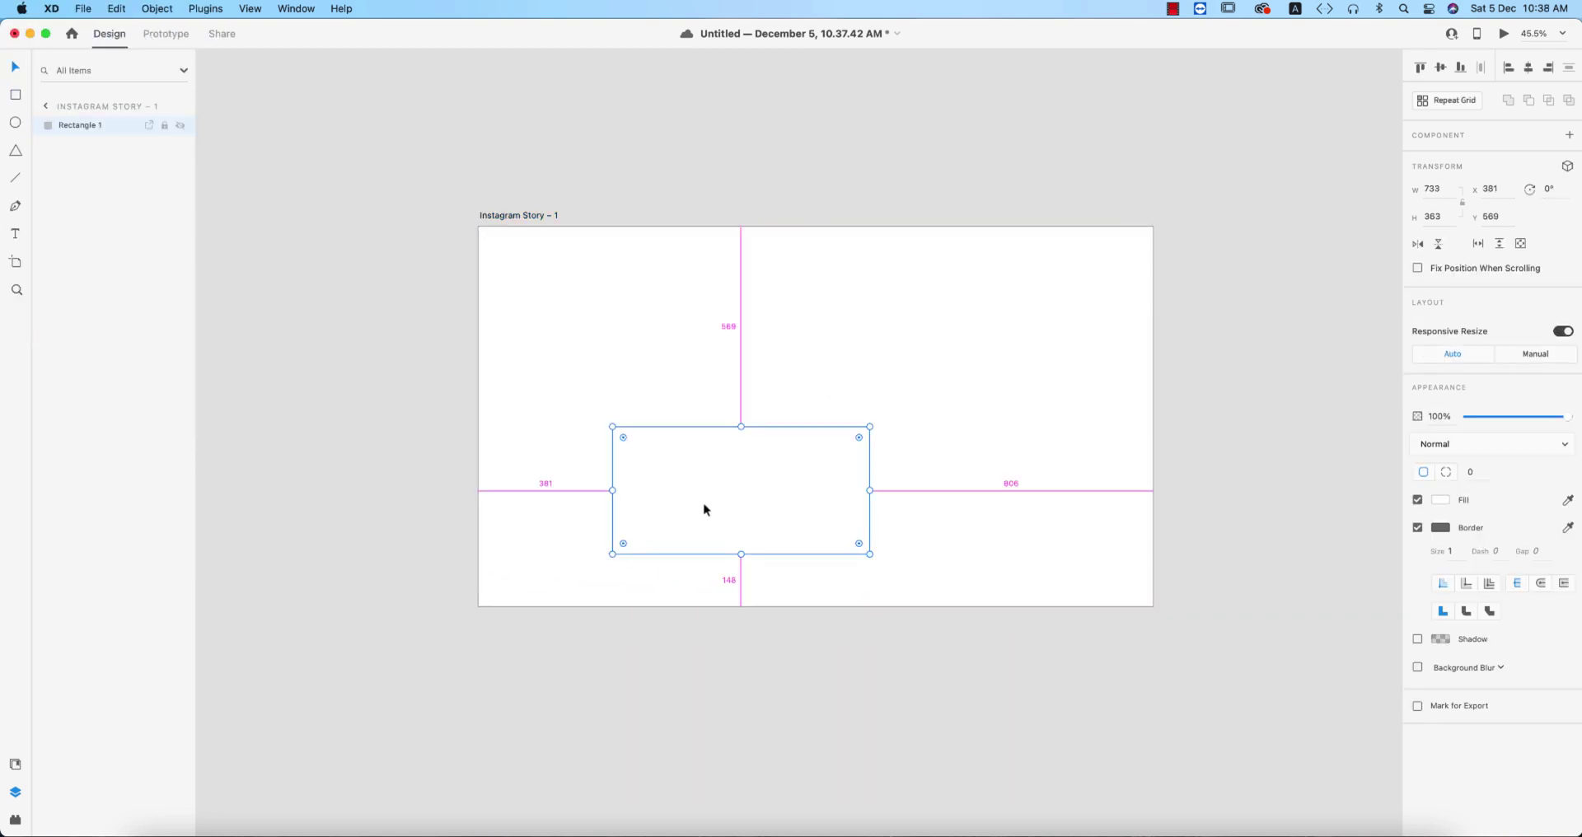
pyautogui.scroll(1, 702, 508)
pyautogui.moveTo(801, 428); pyautogui.dragTo(725, 428)
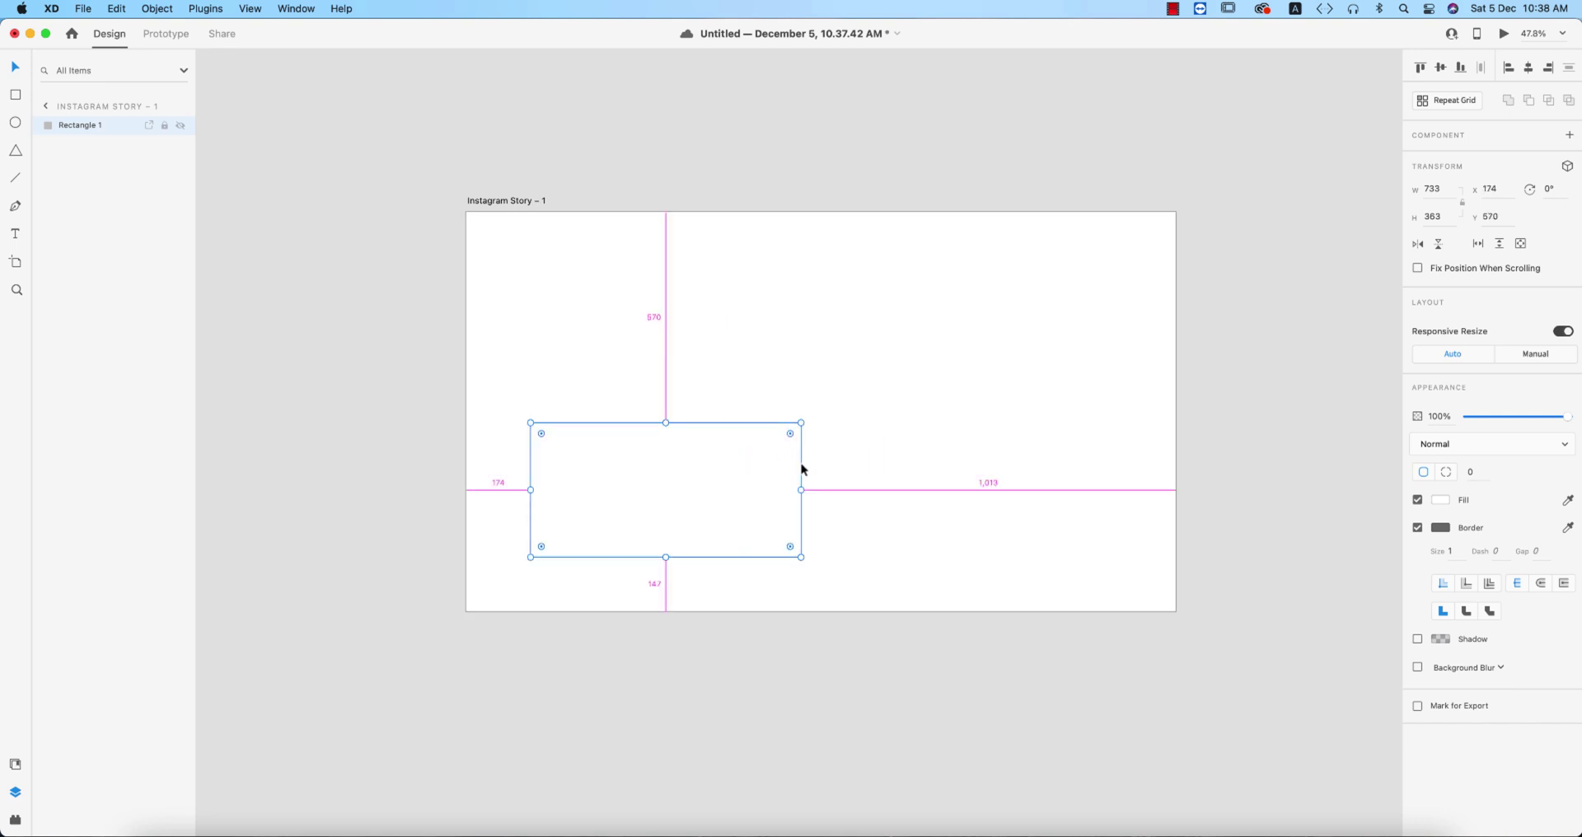
pyautogui.moveTo(803, 470); pyautogui.dragTo(1130, 462)
# Step: Remove the border from both rectangles and fill them pink
pyautogui.click(827, 374)
pyautogui.moveTo(726, 390); pyautogui.dragTo(1063, 528)
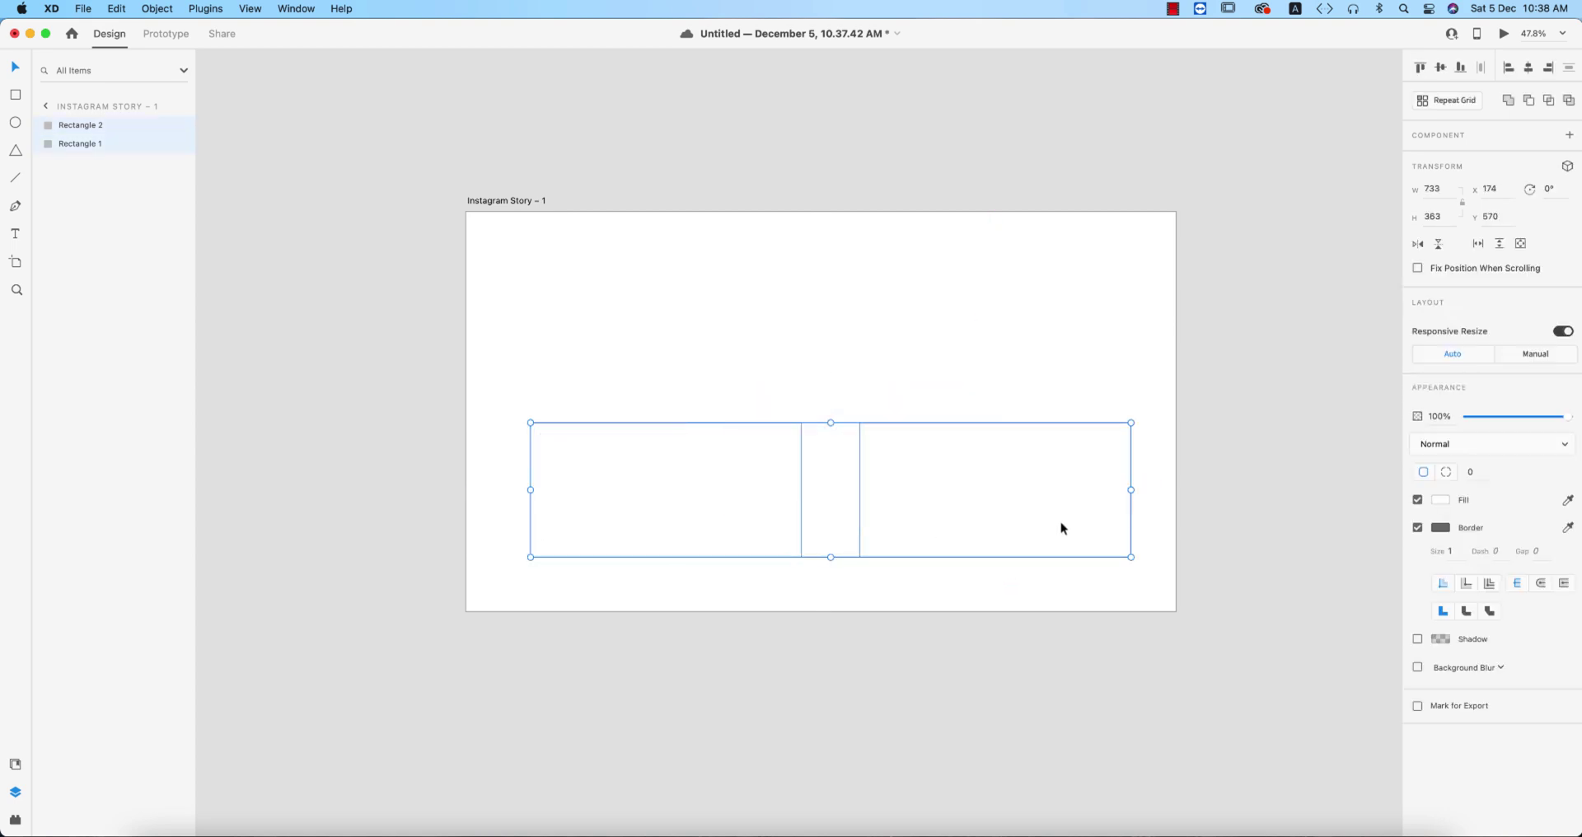
pyautogui.click(1418, 528)
pyautogui.click(1441, 500)
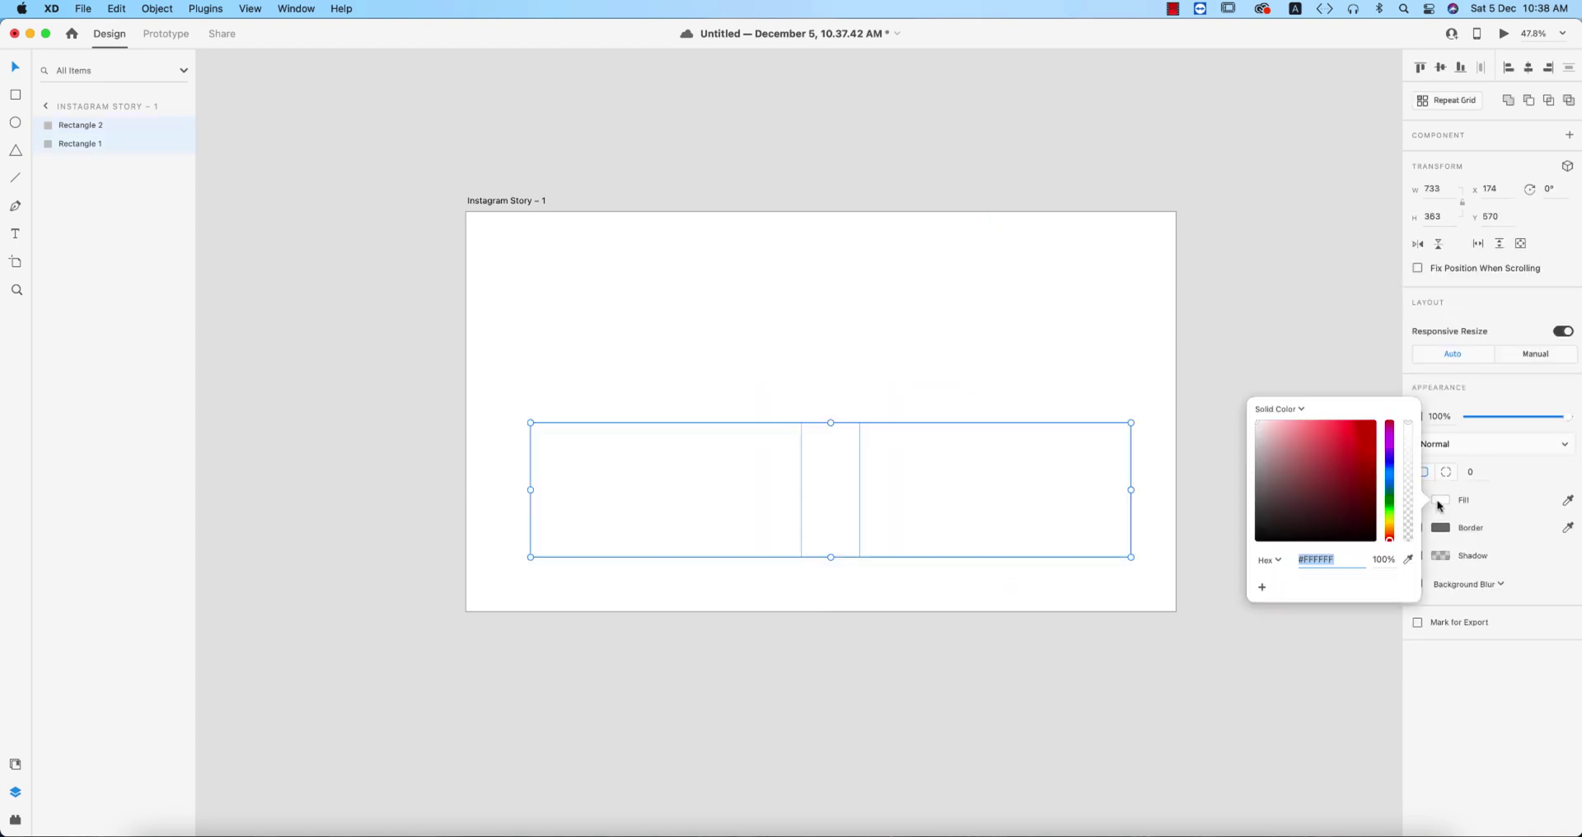
pyautogui.click(1309, 420)
pyautogui.moveTo(1310, 414); pyautogui.dragTo(1329, 415)
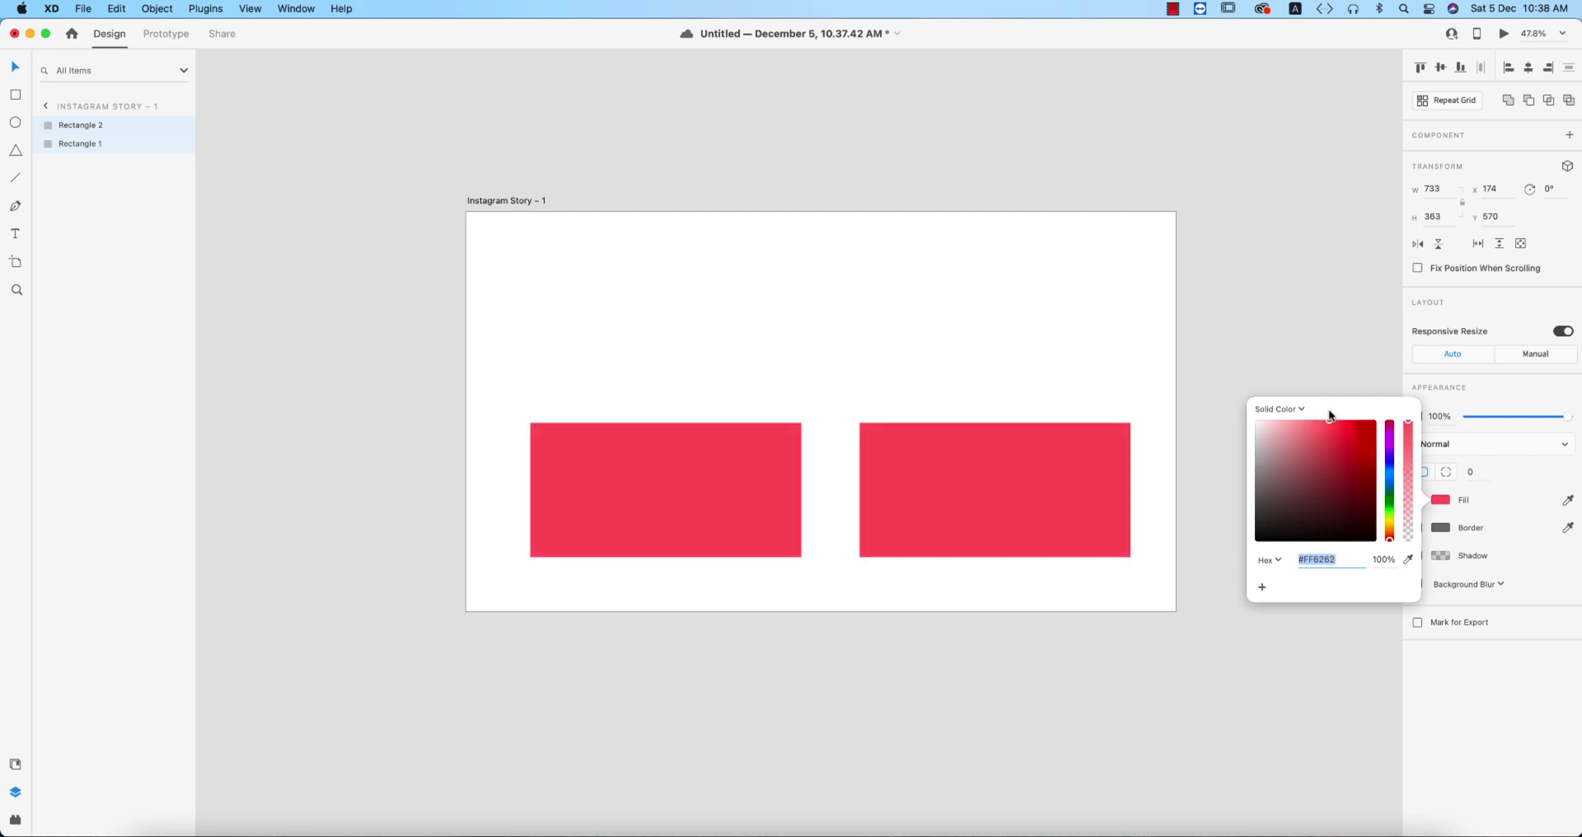
pyautogui.click(1116, 402)
# Step: Recolour the left rectangle yellow, leaving the right one red
pyautogui.click(734, 489)
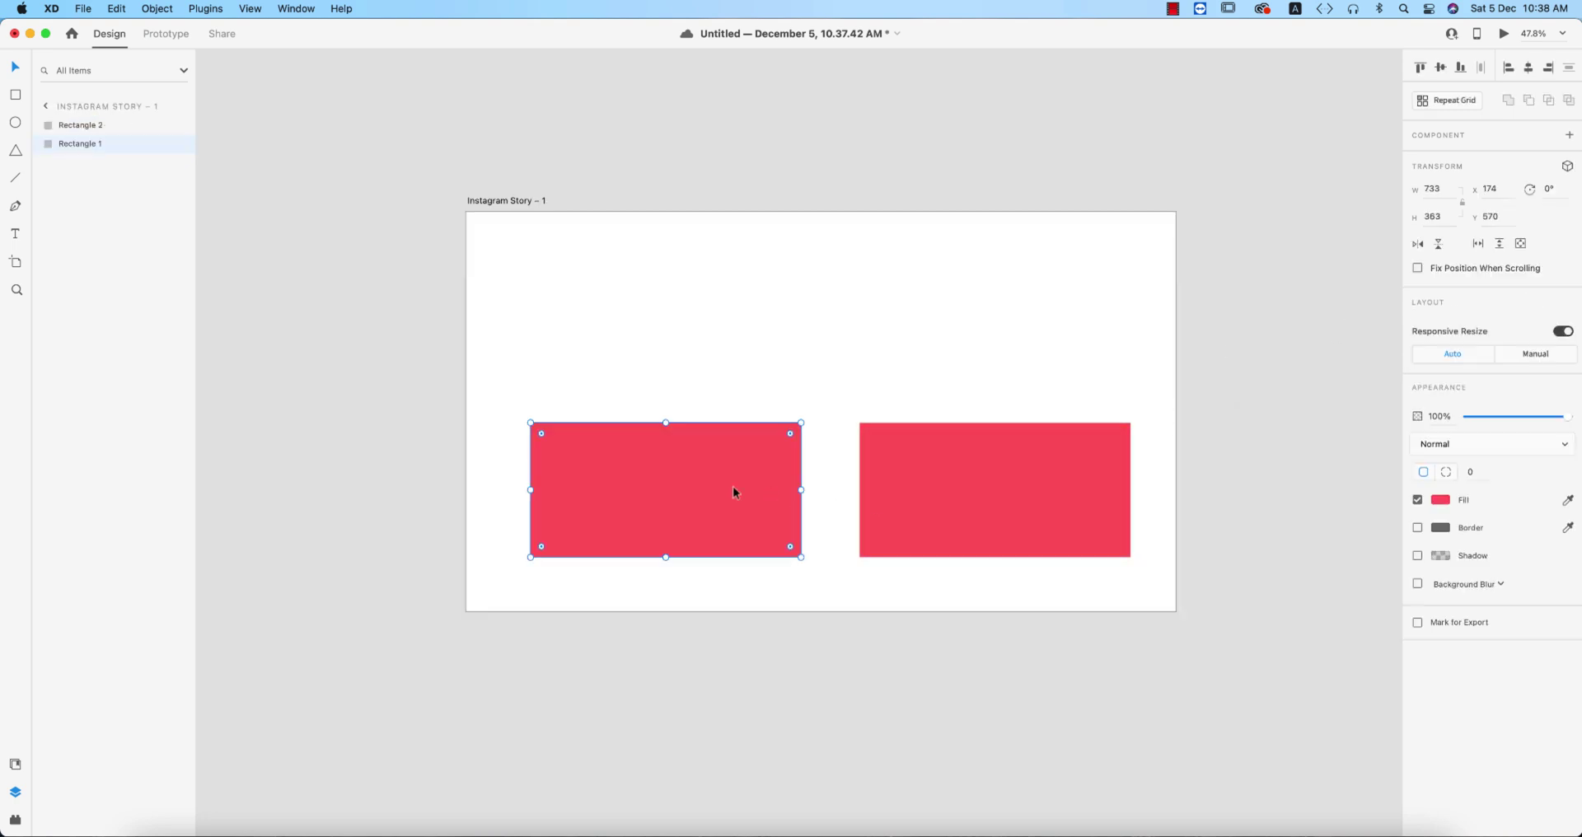
pyautogui.click(1434, 499)
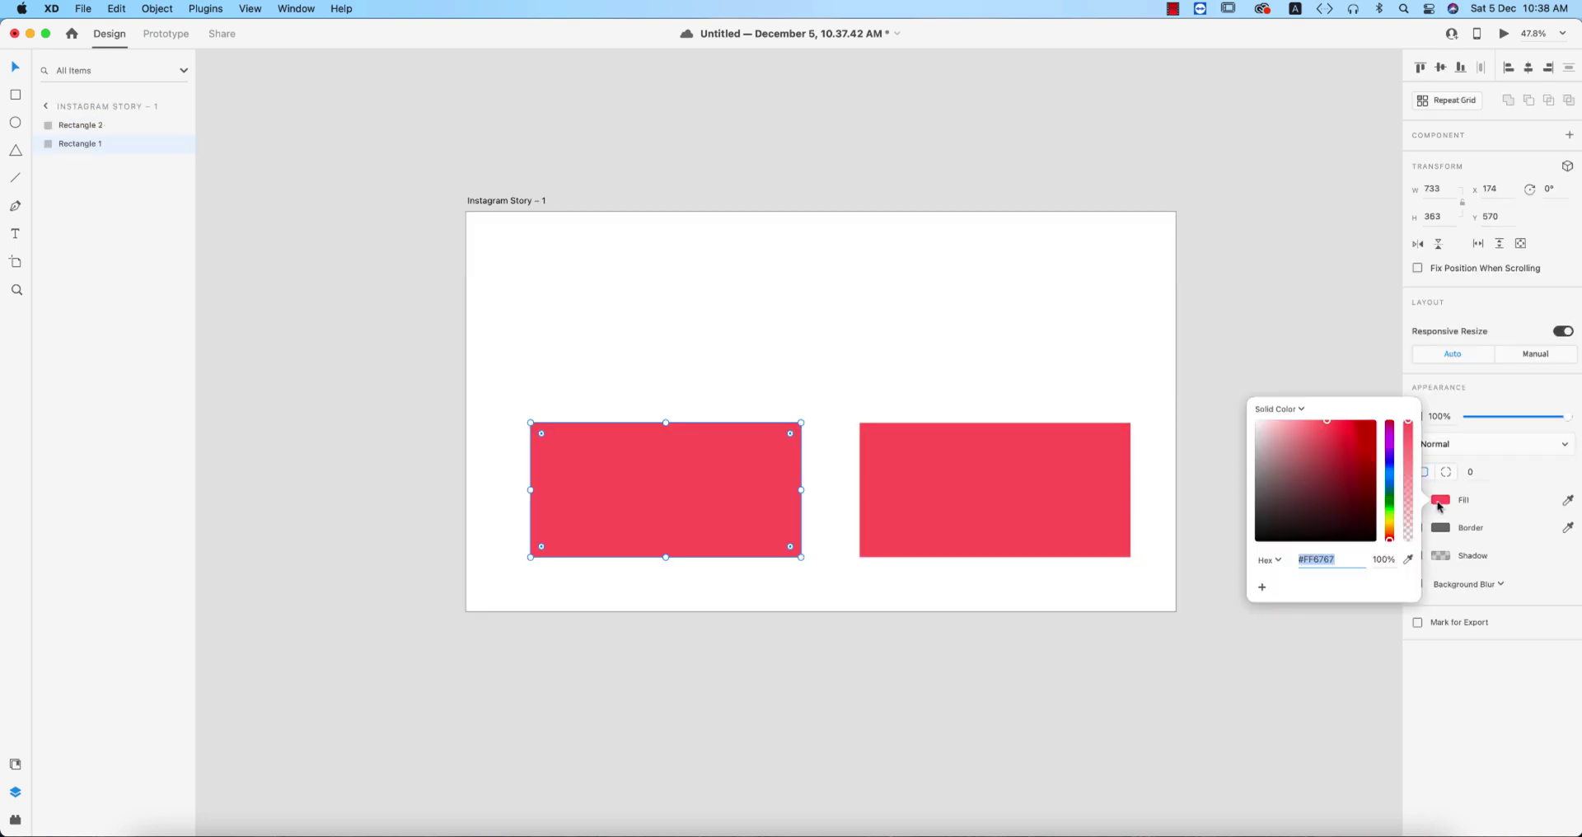
pyautogui.click(1390, 538)
pyautogui.moveTo(1389, 537); pyautogui.dragTo(1391, 529)
pyautogui.click(1278, 314)
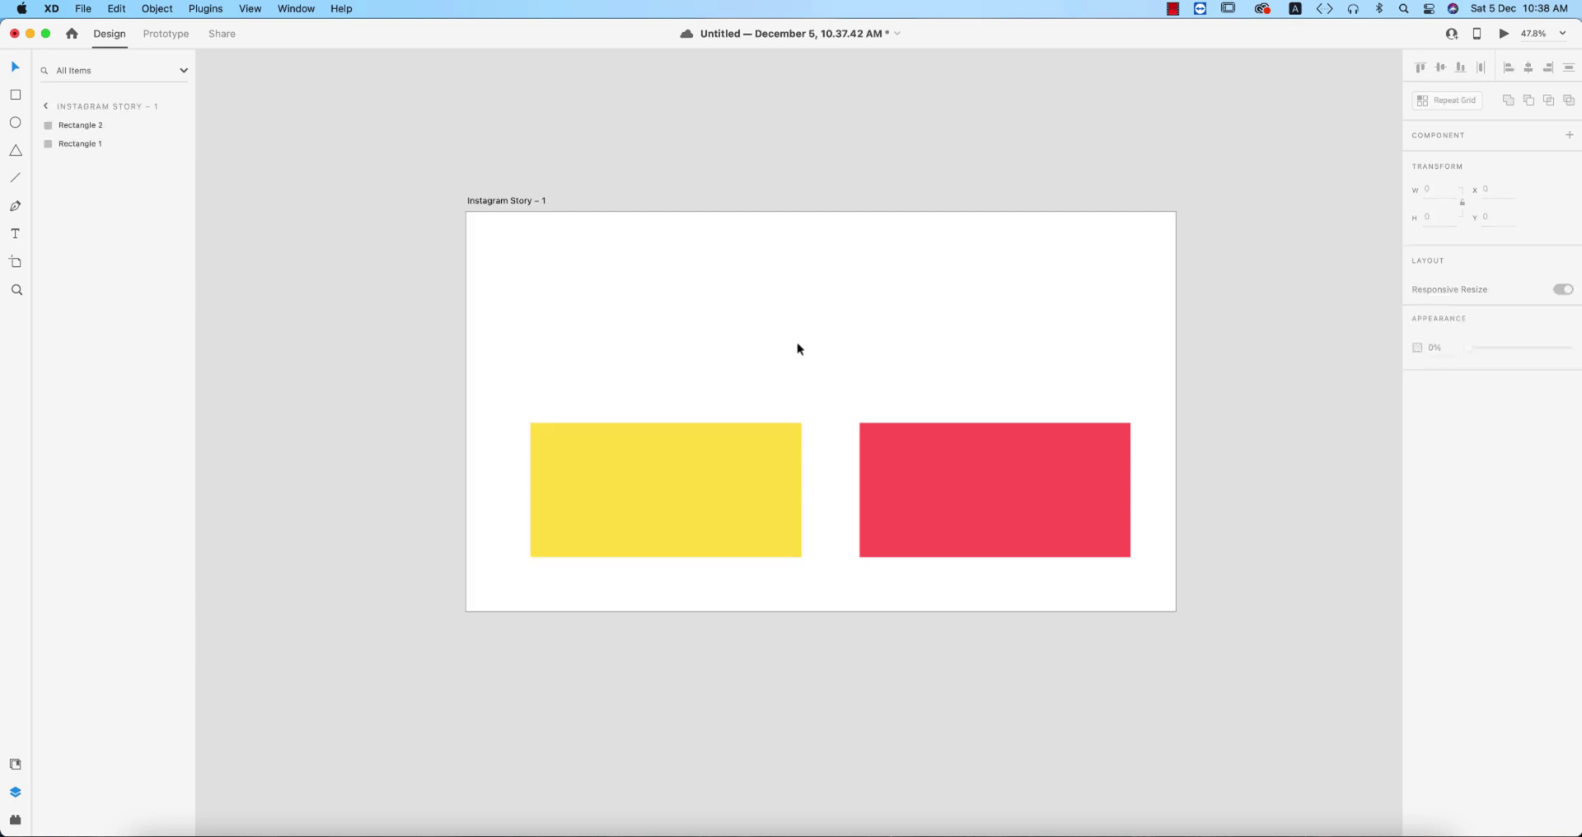
pyautogui.click(995, 512)
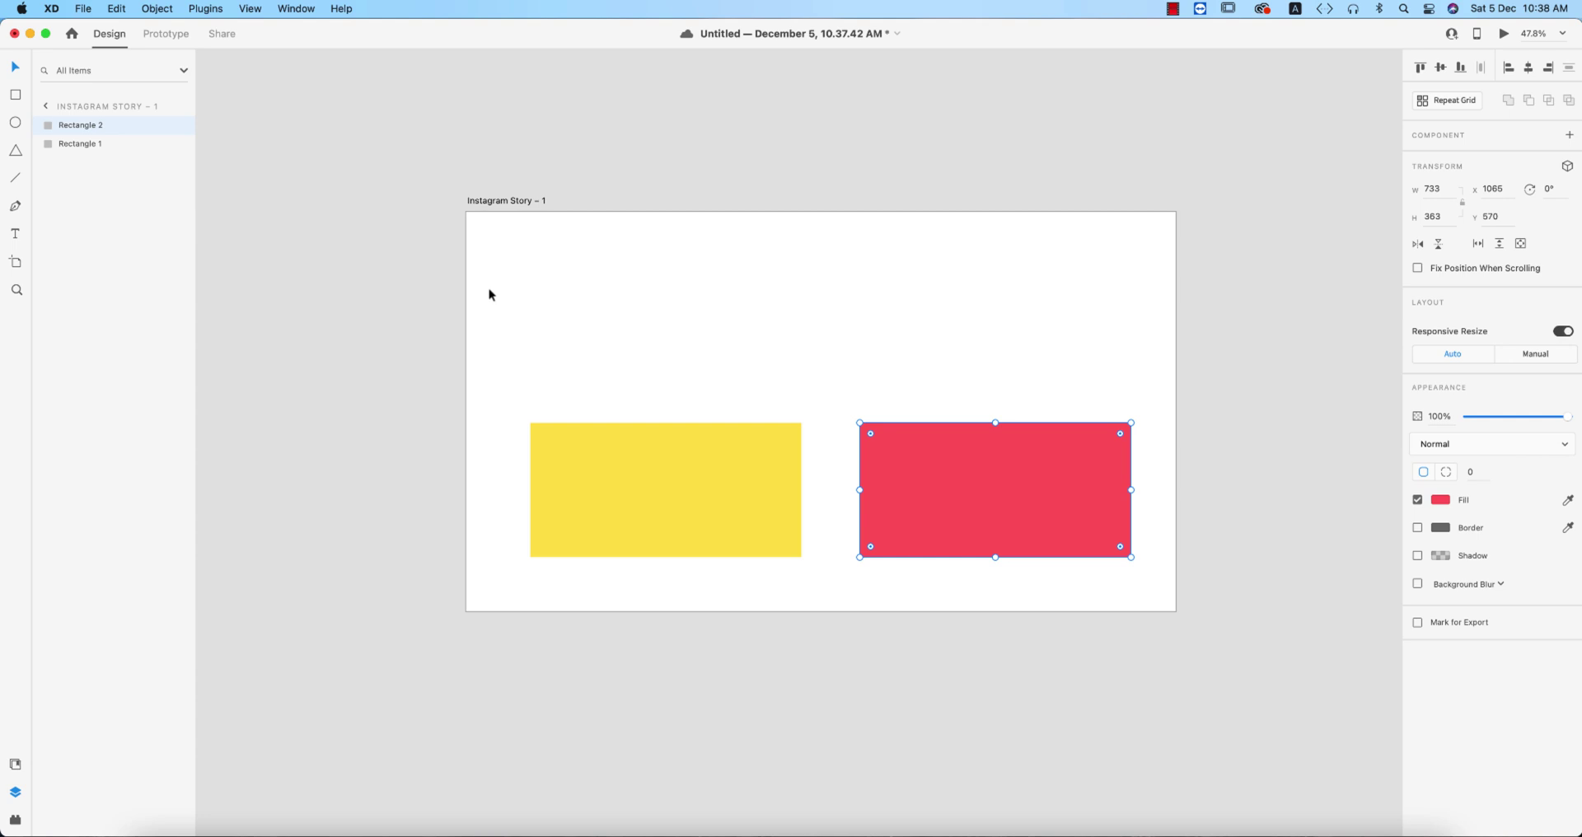
# Step: Draw a wide rectangle above the two cards, extend its top to Y 73, fill #E2E2E2
pyautogui.click(989, 332)
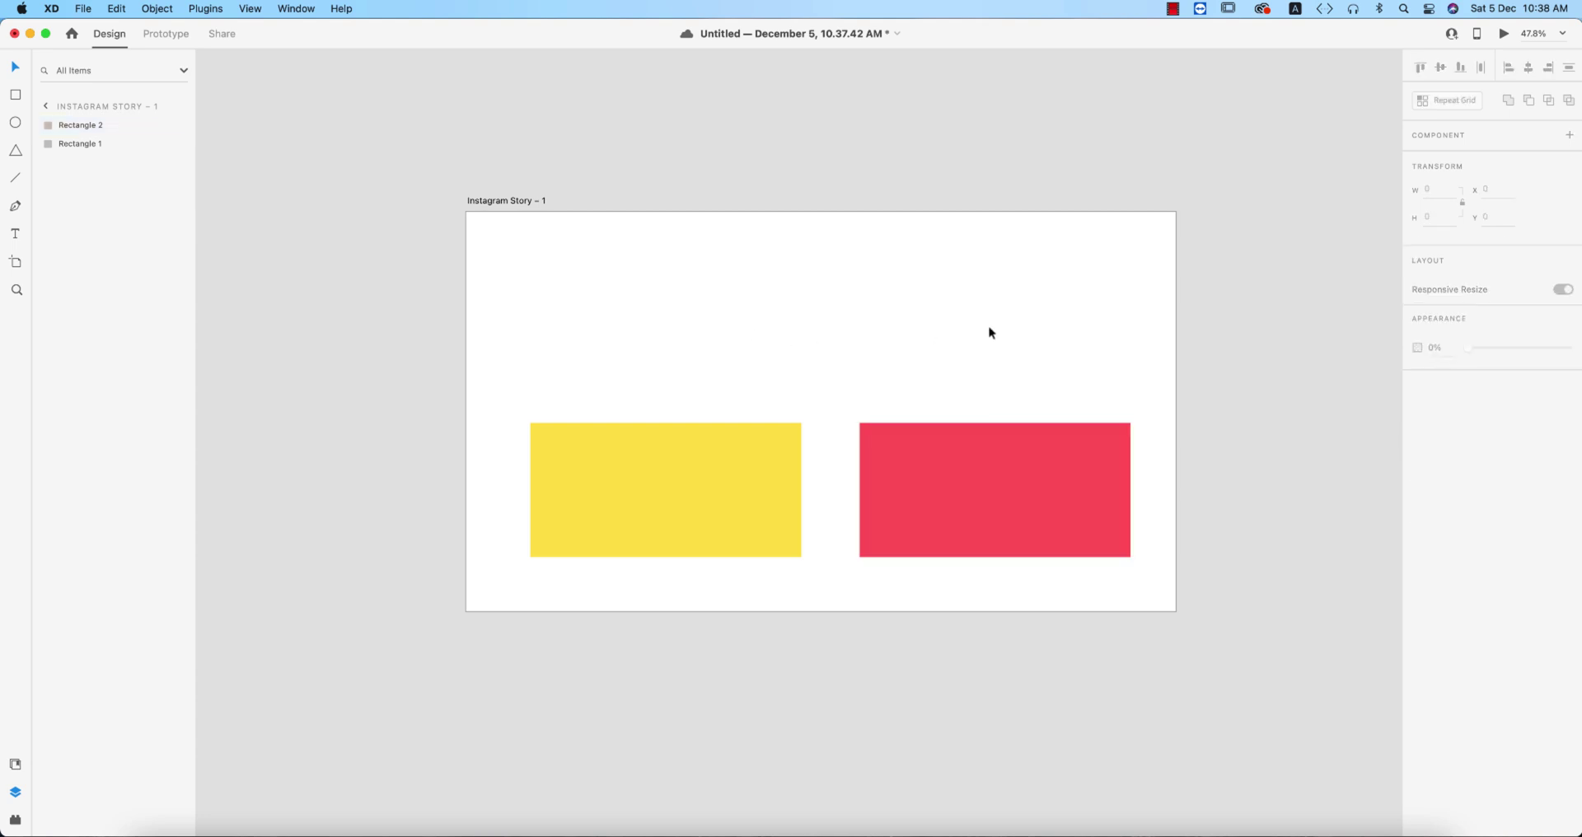
pyautogui.click(17, 94)
pyautogui.moveTo(530, 276); pyautogui.dragTo(1131, 399)
pyautogui.moveTo(833, 276); pyautogui.dragTo(833, 238)
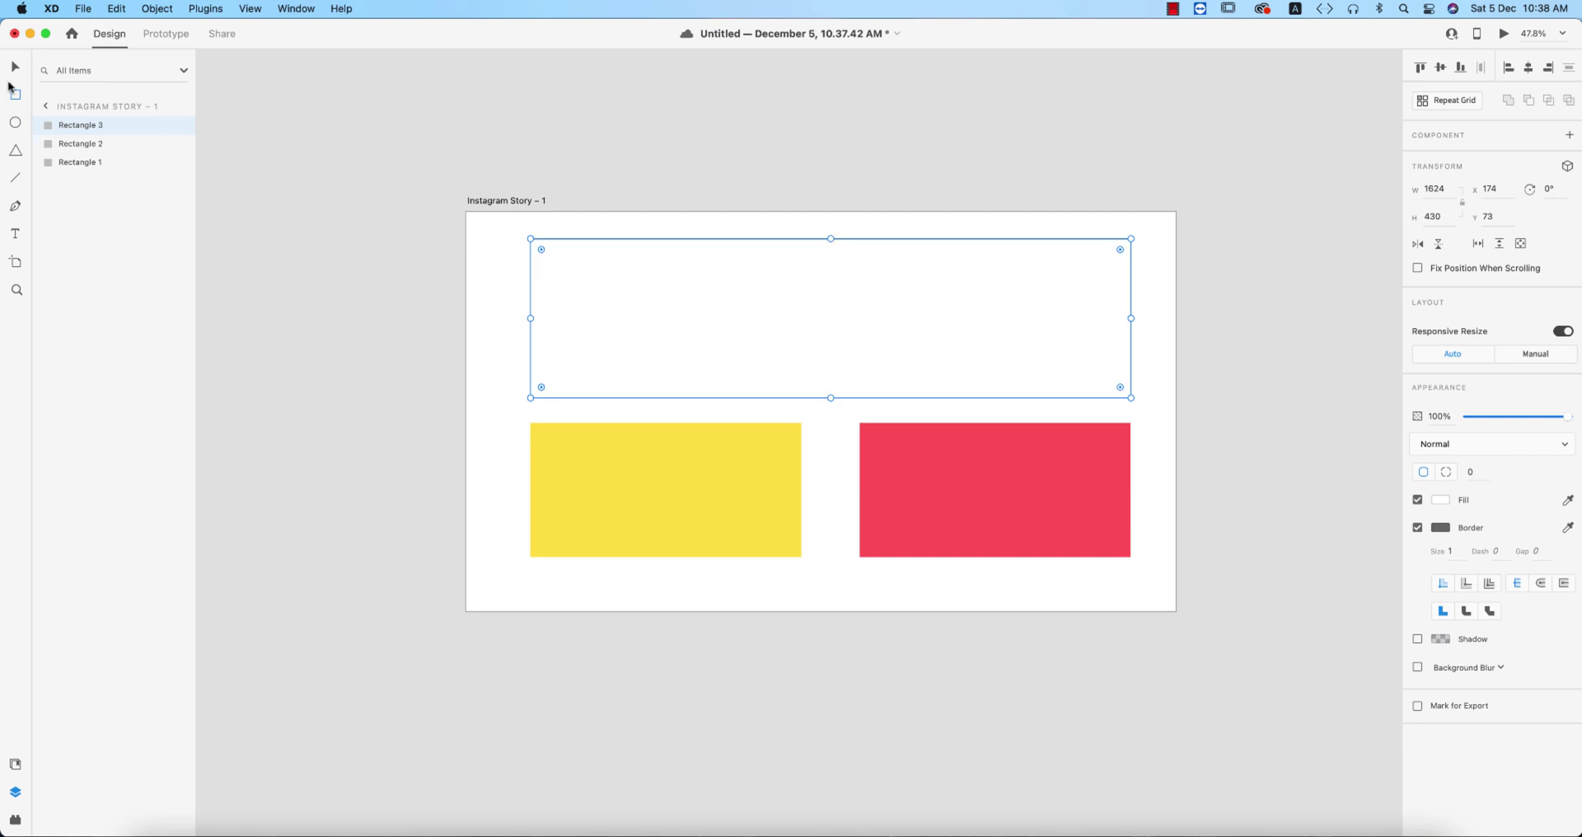
pyautogui.click(15, 68)
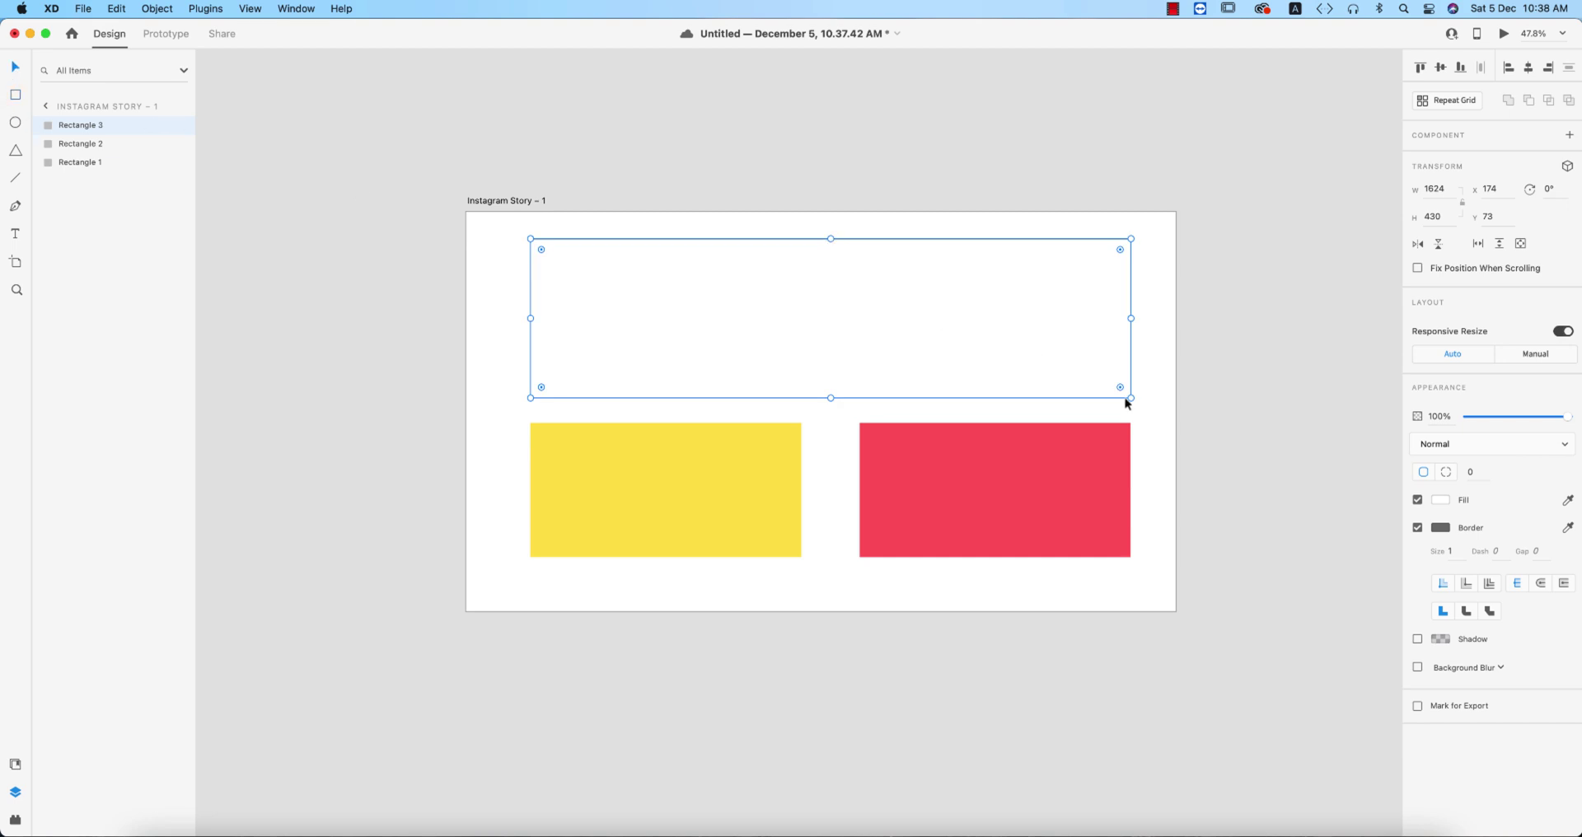
pyautogui.click(1441, 500)
pyautogui.moveTo(1295, 433); pyautogui.dragTo(1248, 430)
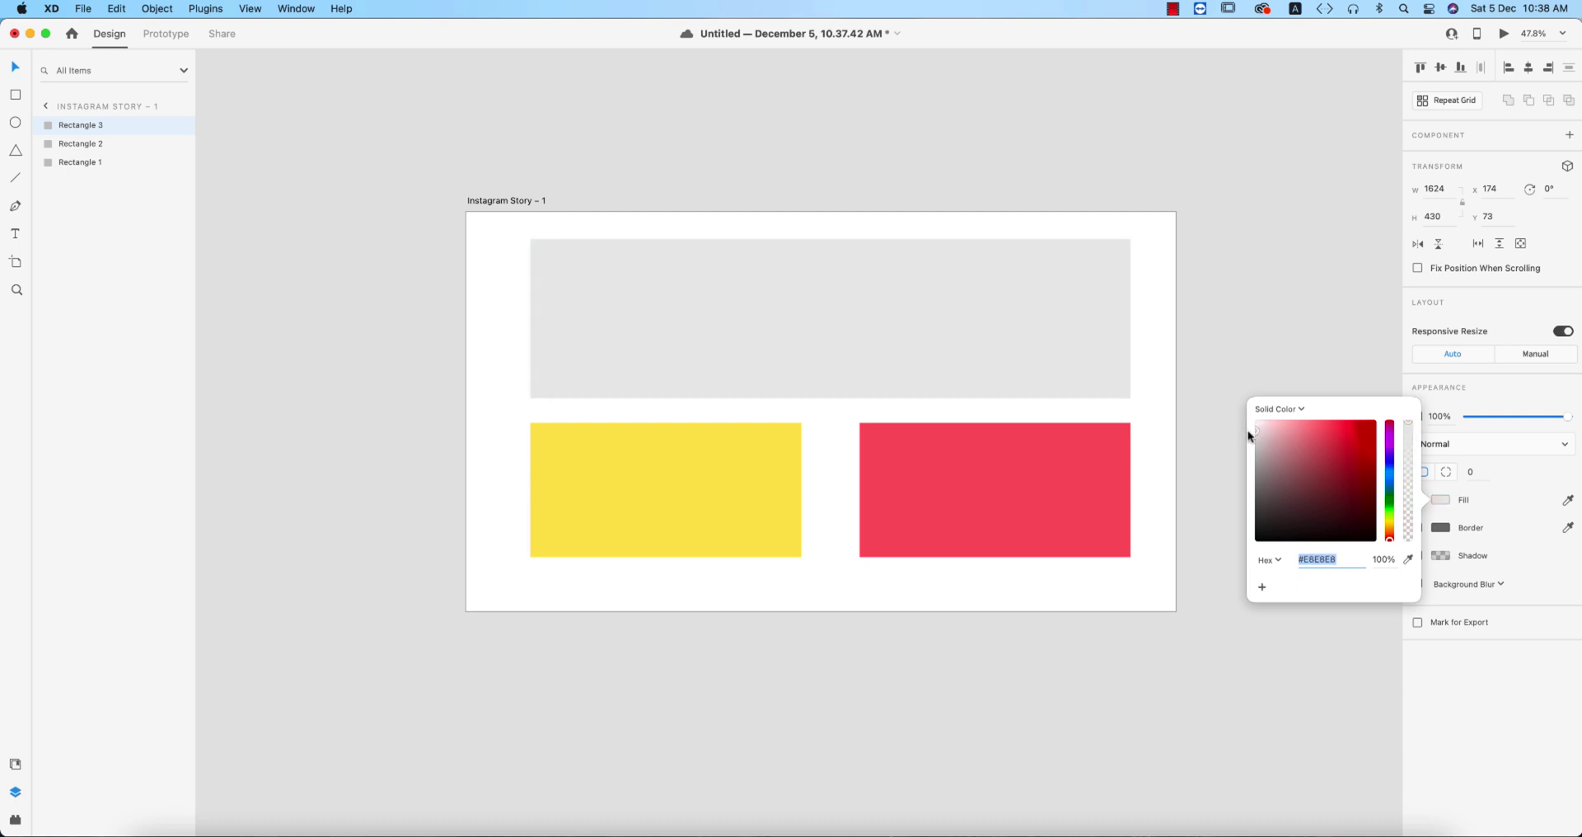
pyautogui.click(1175, 430)
pyautogui.click(758, 493)
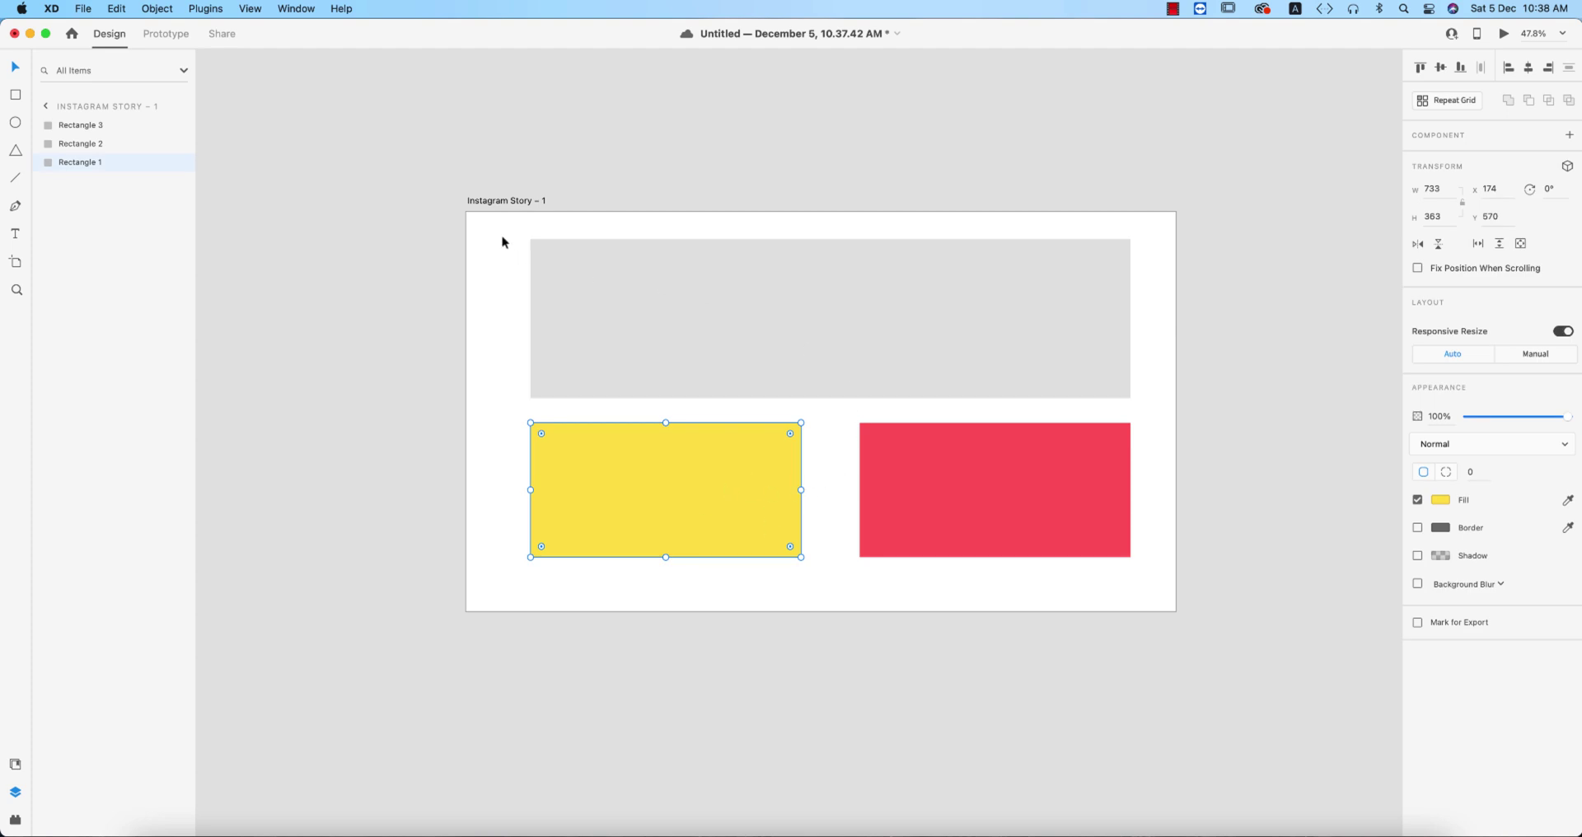
# Step: Round the red rectangle's corners to a 35 radius and copy that value
pyautogui.moveTo(501, 238); pyautogui.dragTo(1173, 573)
pyautogui.click(1170, 417)
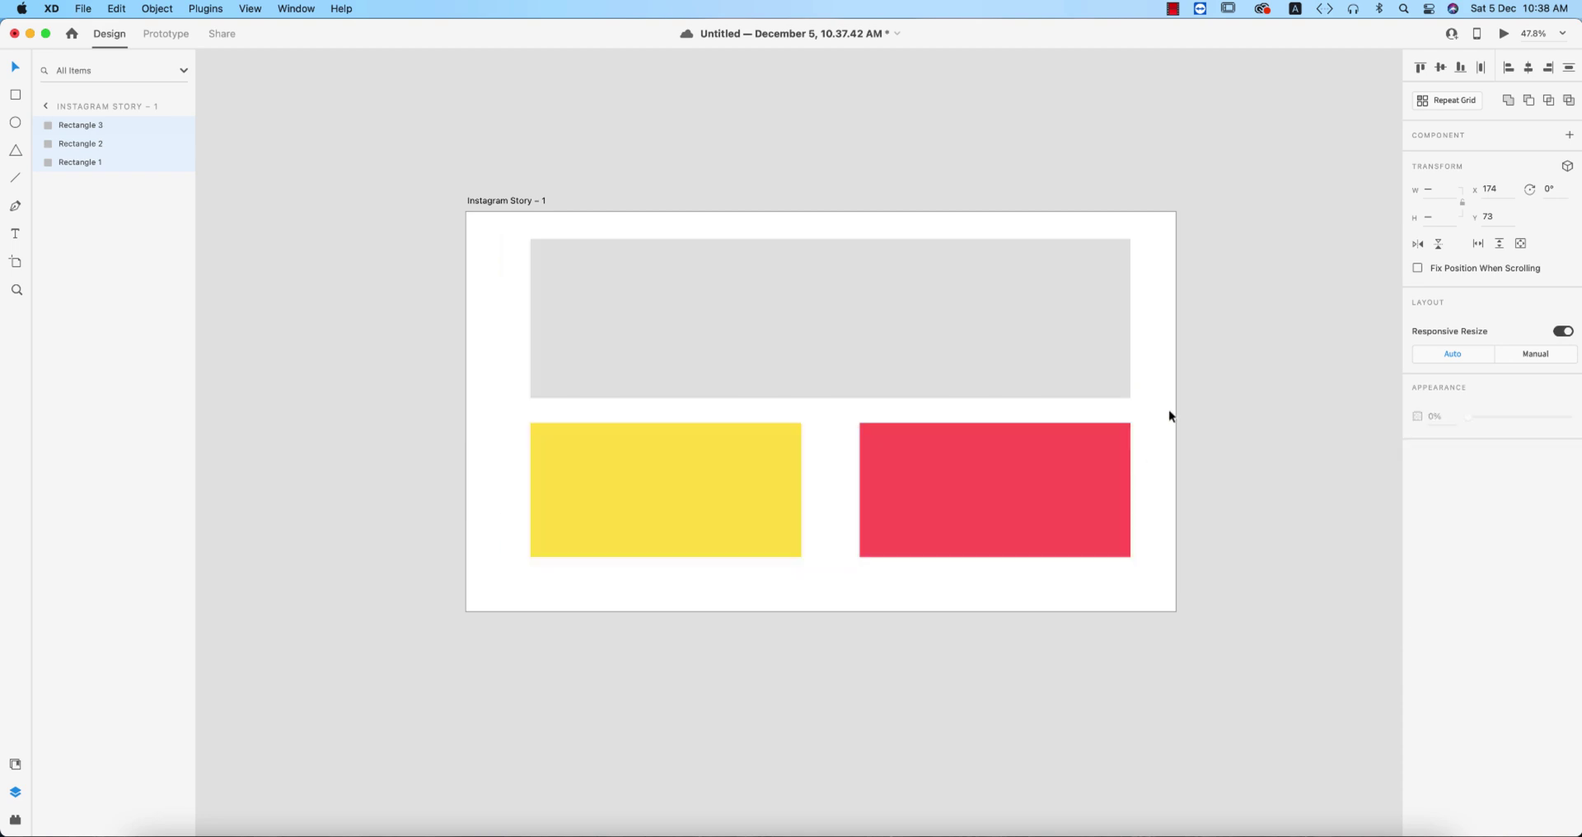
pyautogui.click(1070, 484)
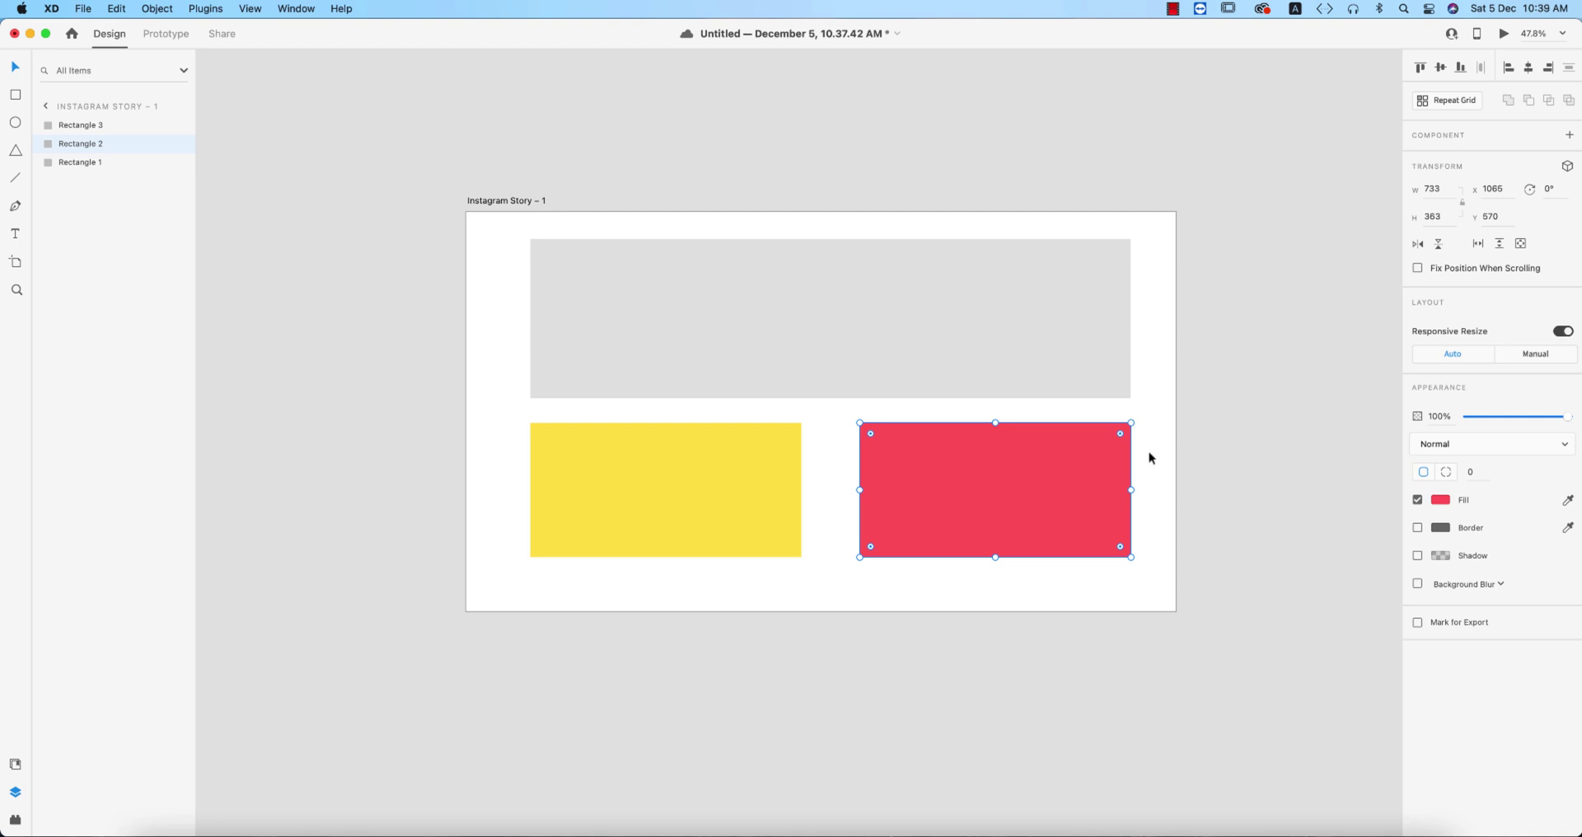
pyautogui.moveTo(1119, 433); pyautogui.dragTo(1116, 433)
pyautogui.click(1281, 456)
pyautogui.click(1109, 472)
pyautogui.click(1480, 471)
pyautogui.rightClick(1477, 476)
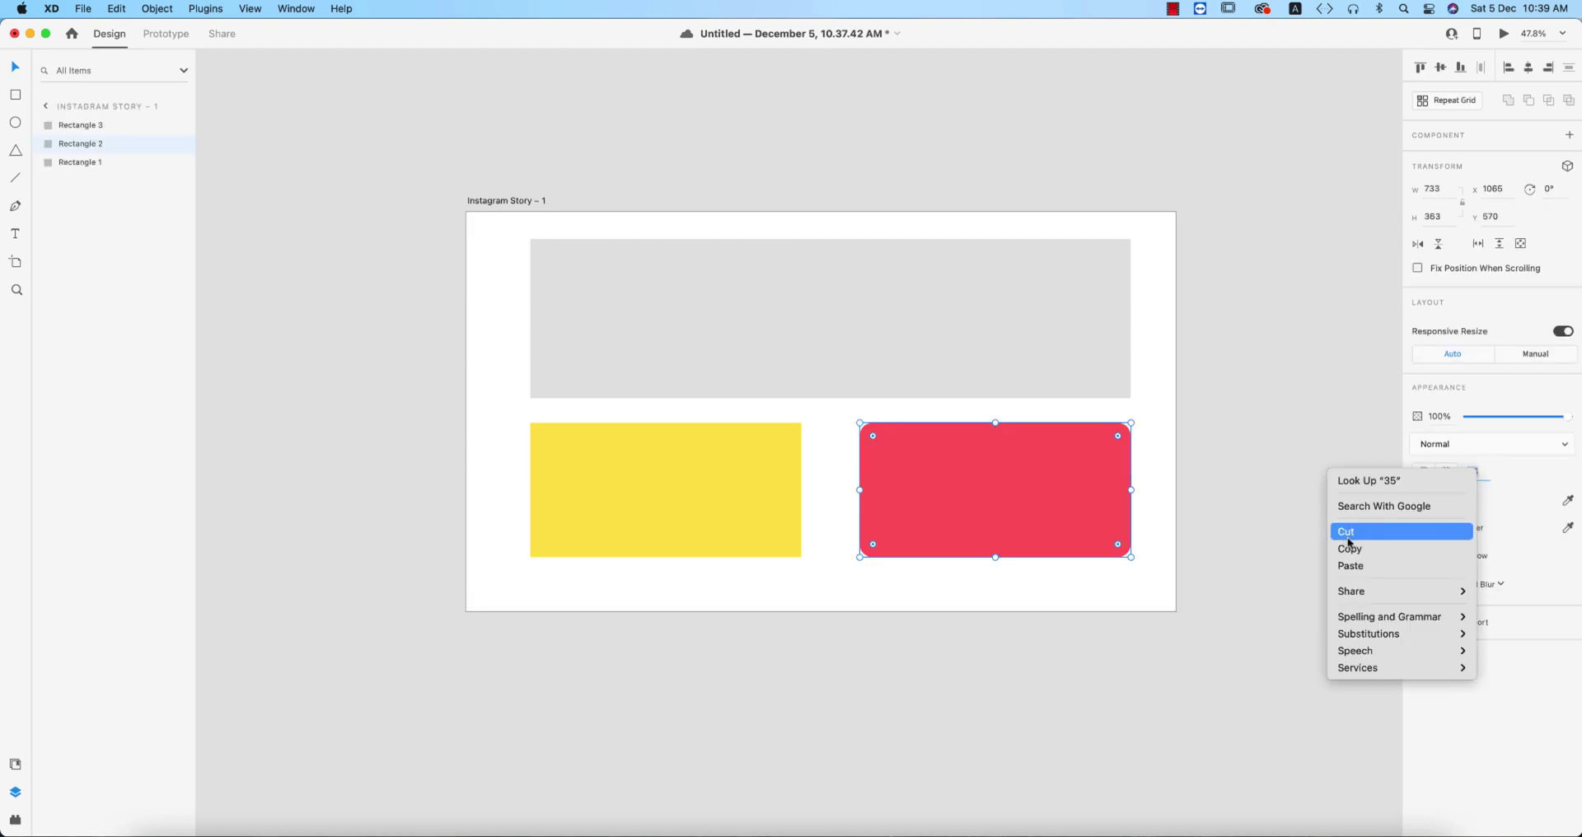
pyautogui.click(1352, 549)
# Step: Paste the 35 corner radius into the yellow and grey rectangles
pyautogui.click(768, 517)
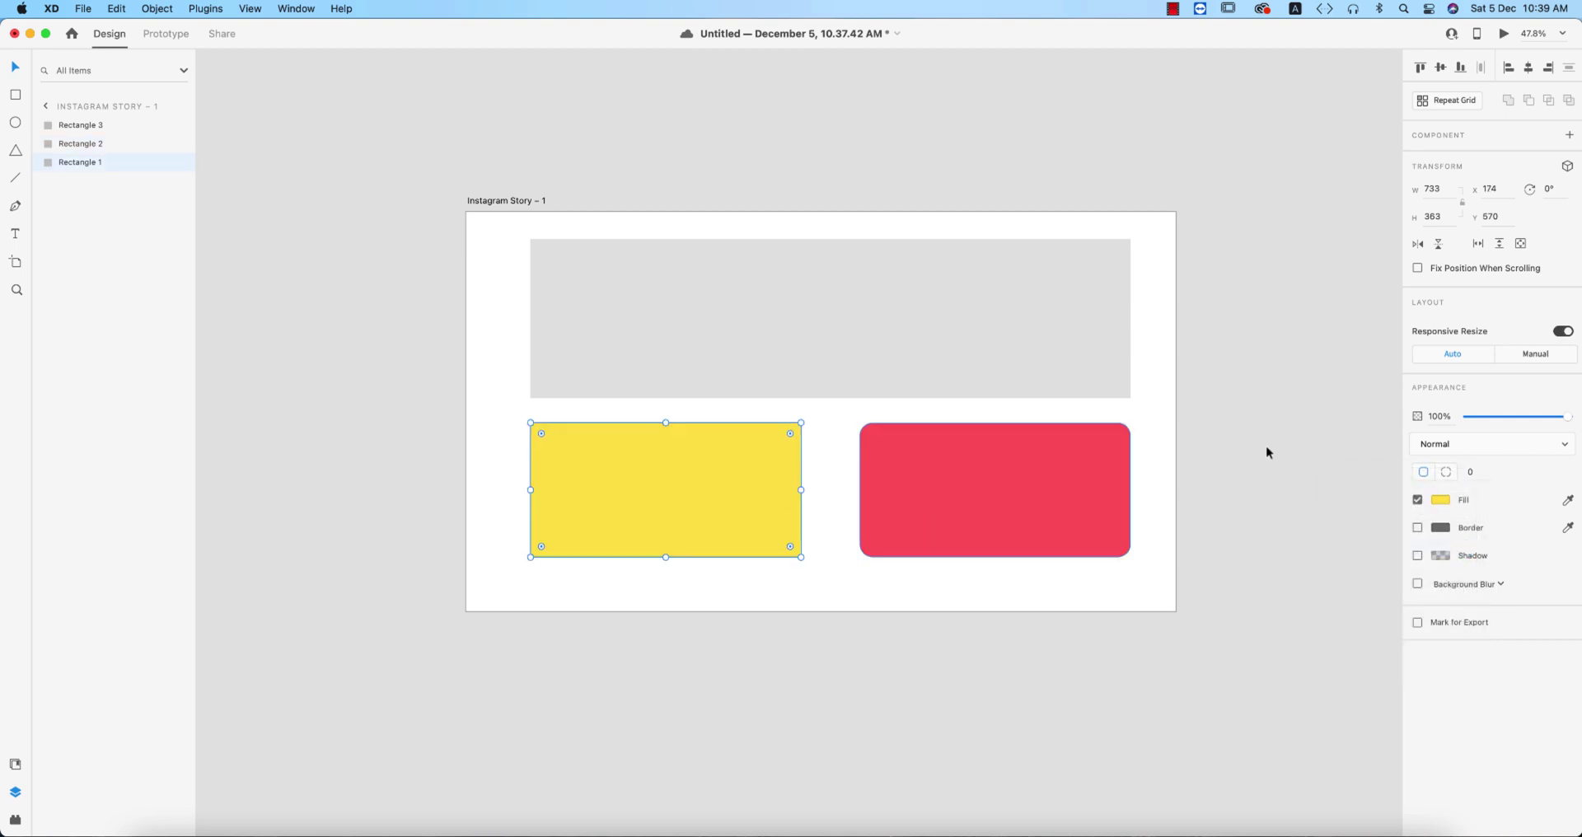
pyautogui.click(1479, 473)
pyautogui.press('super+v')
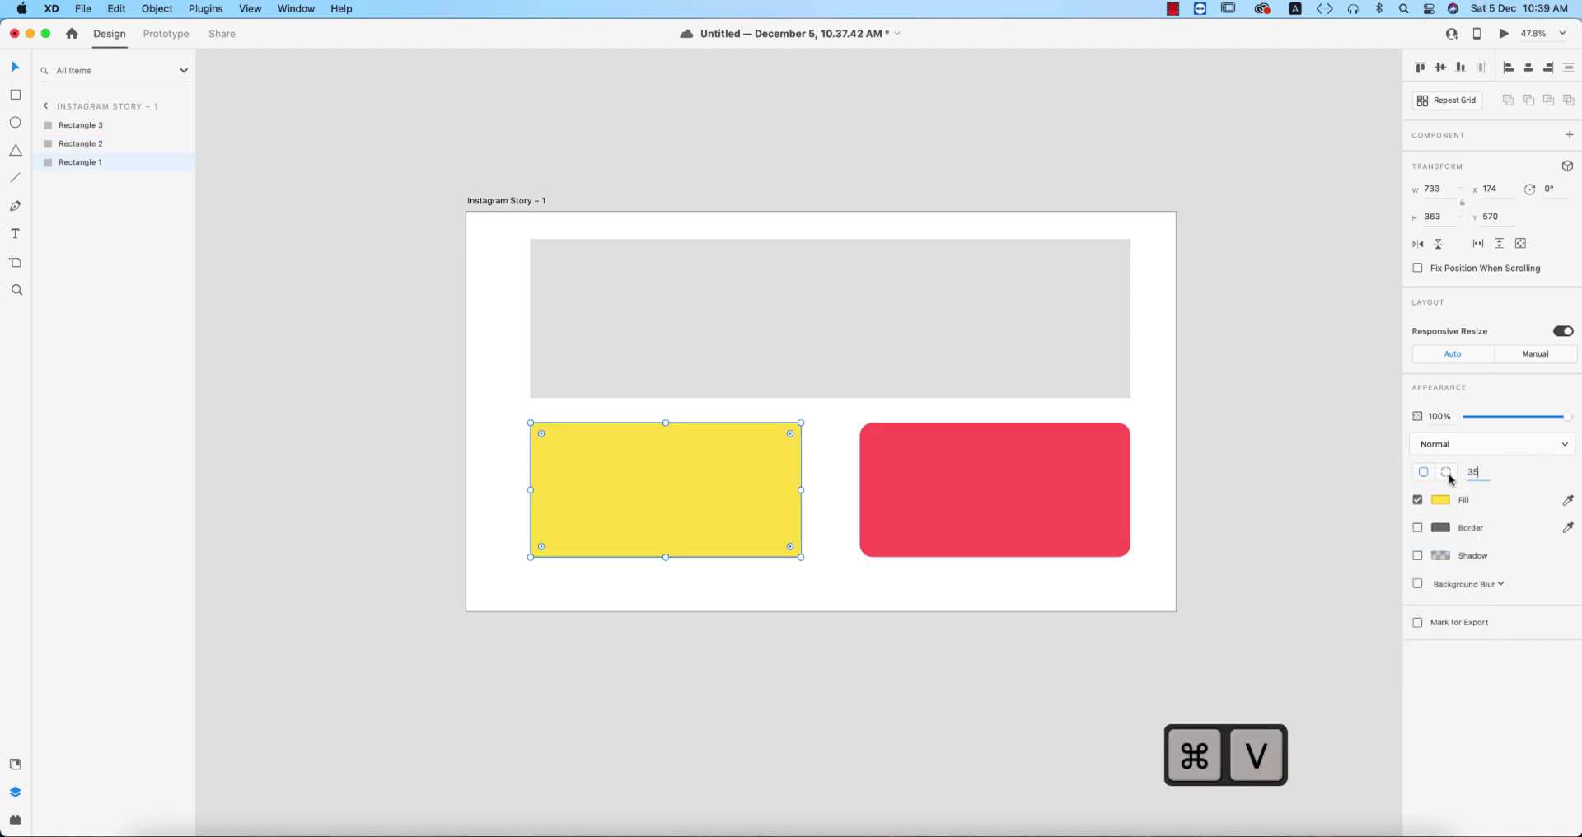
pyautogui.click(1176, 424)
pyautogui.click(1081, 347)
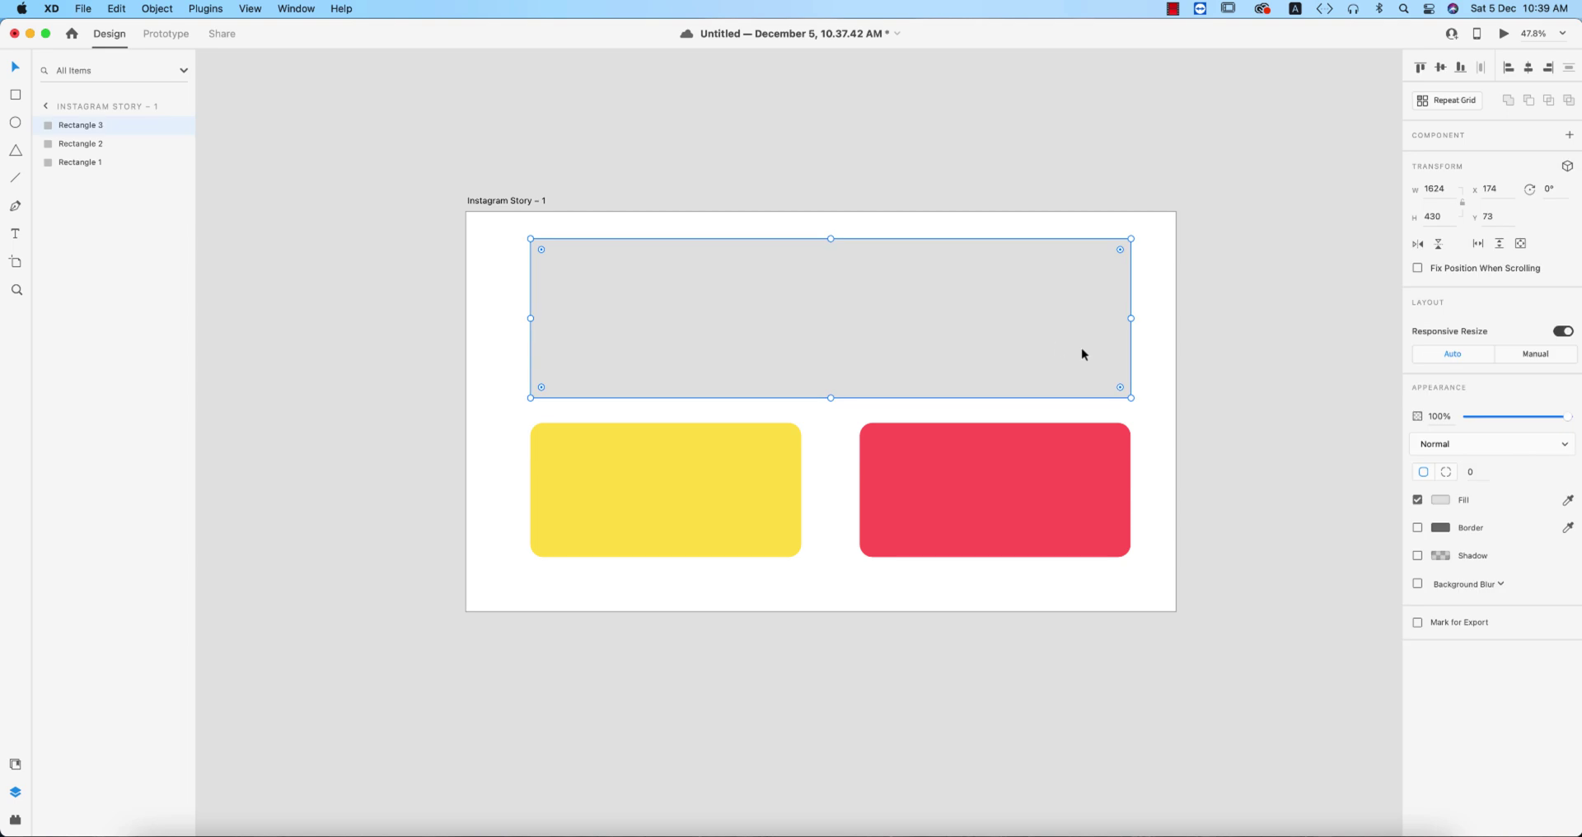
pyautogui.click(1480, 472)
pyautogui.press('super+v')
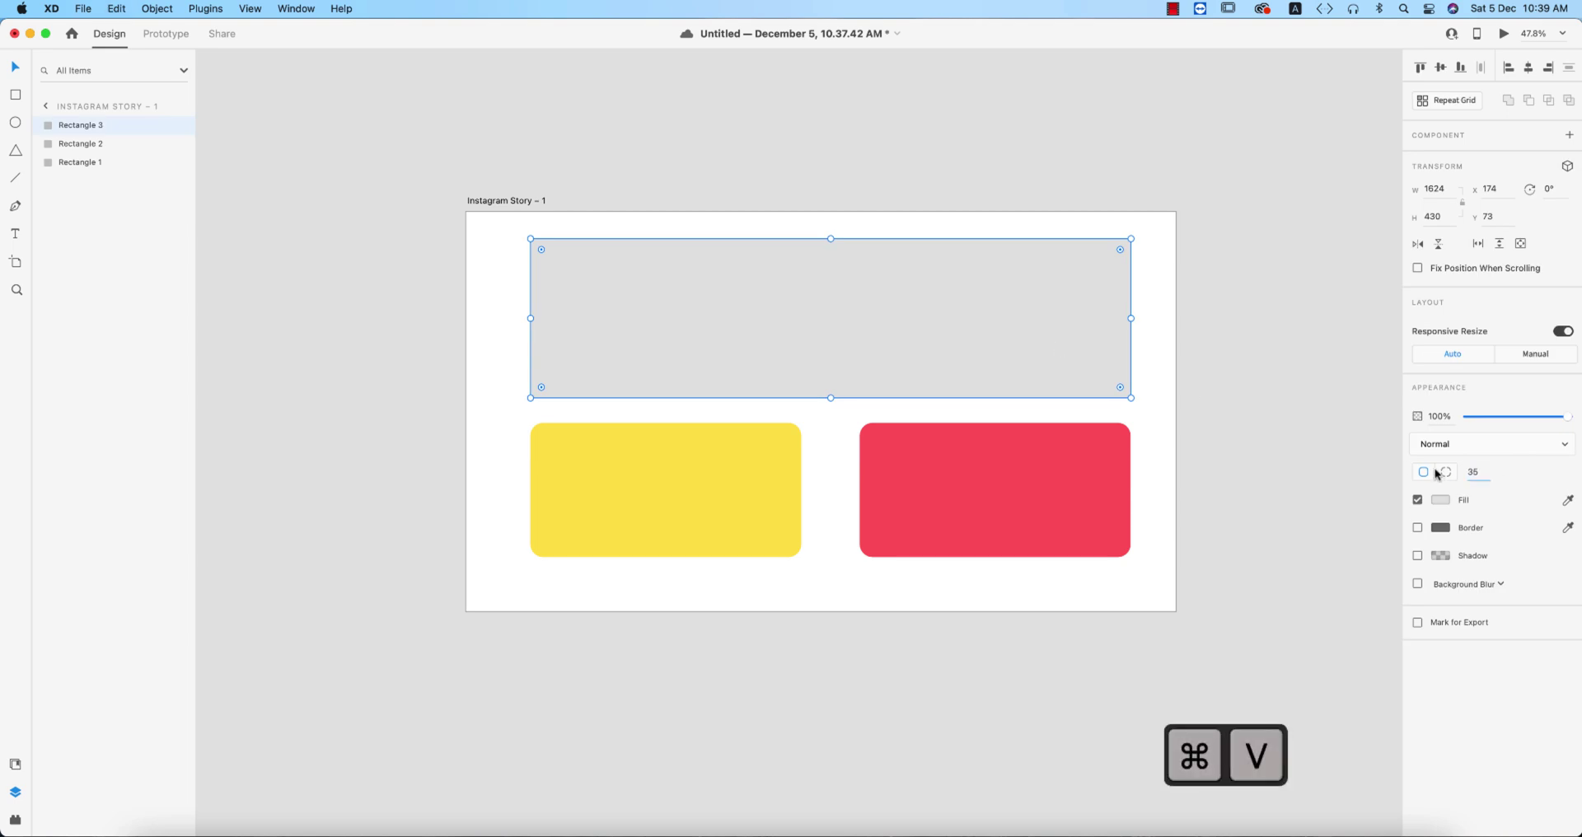
pyautogui.click(1322, 455)
pyautogui.click(1162, 407)
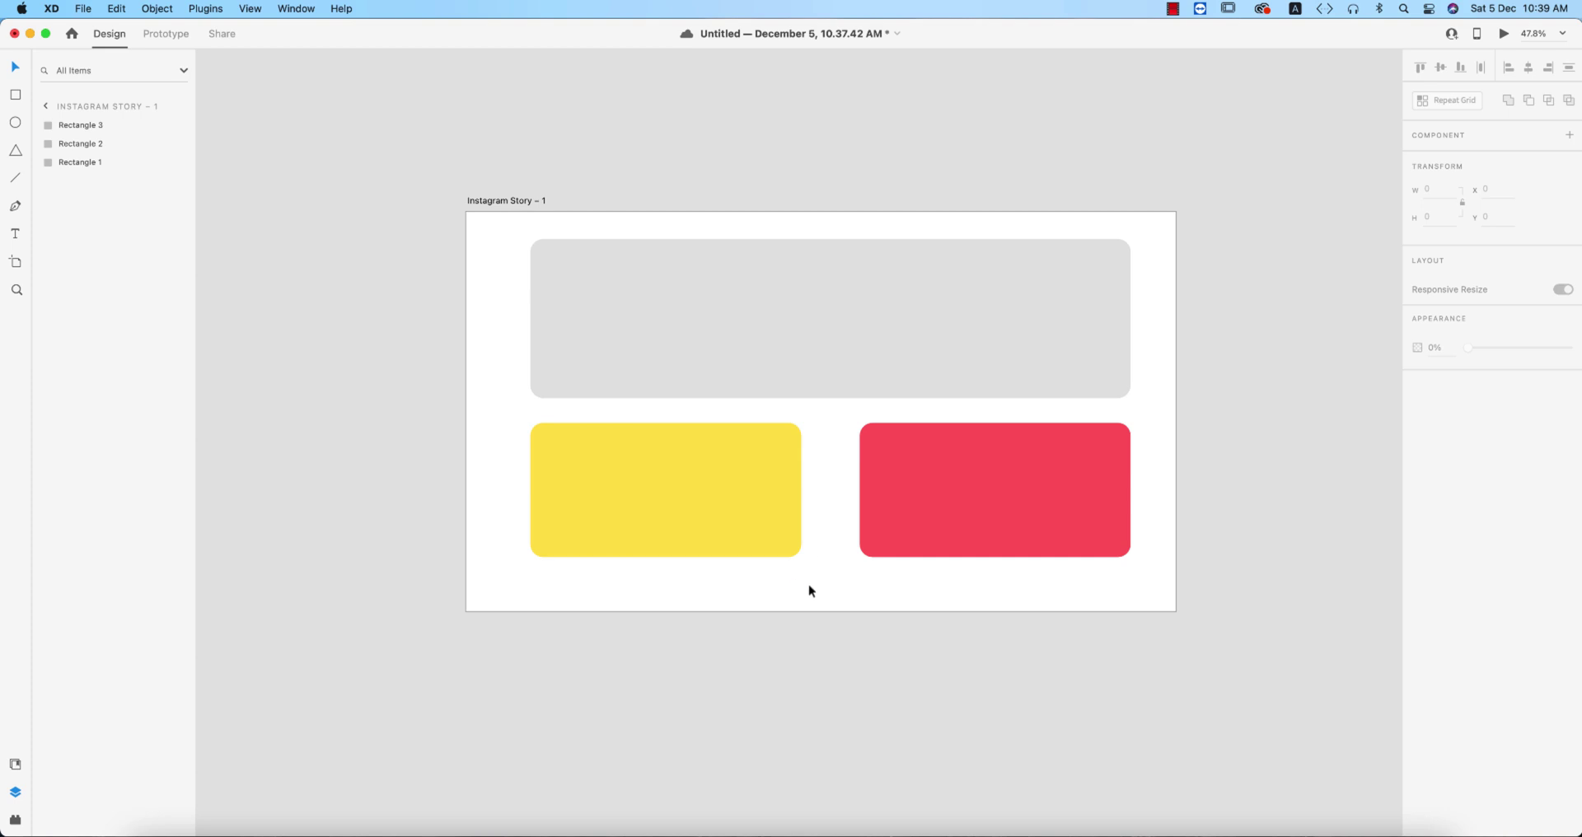
pyautogui.press('super+Tab')
pyautogui.scroll(5, 1286, 453)
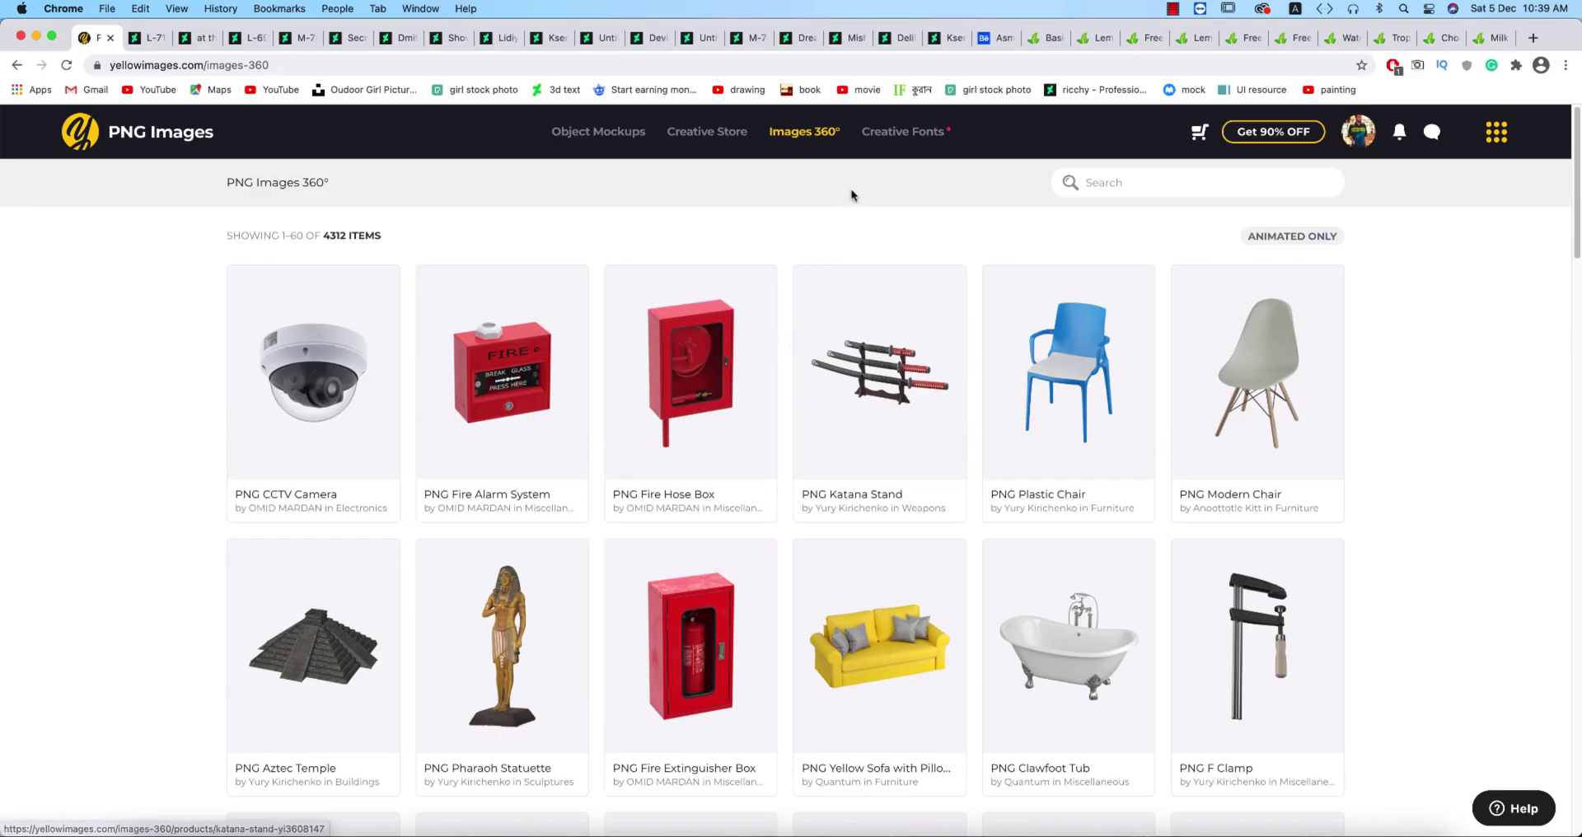
pyautogui.scroll(-8, 1162, 491)
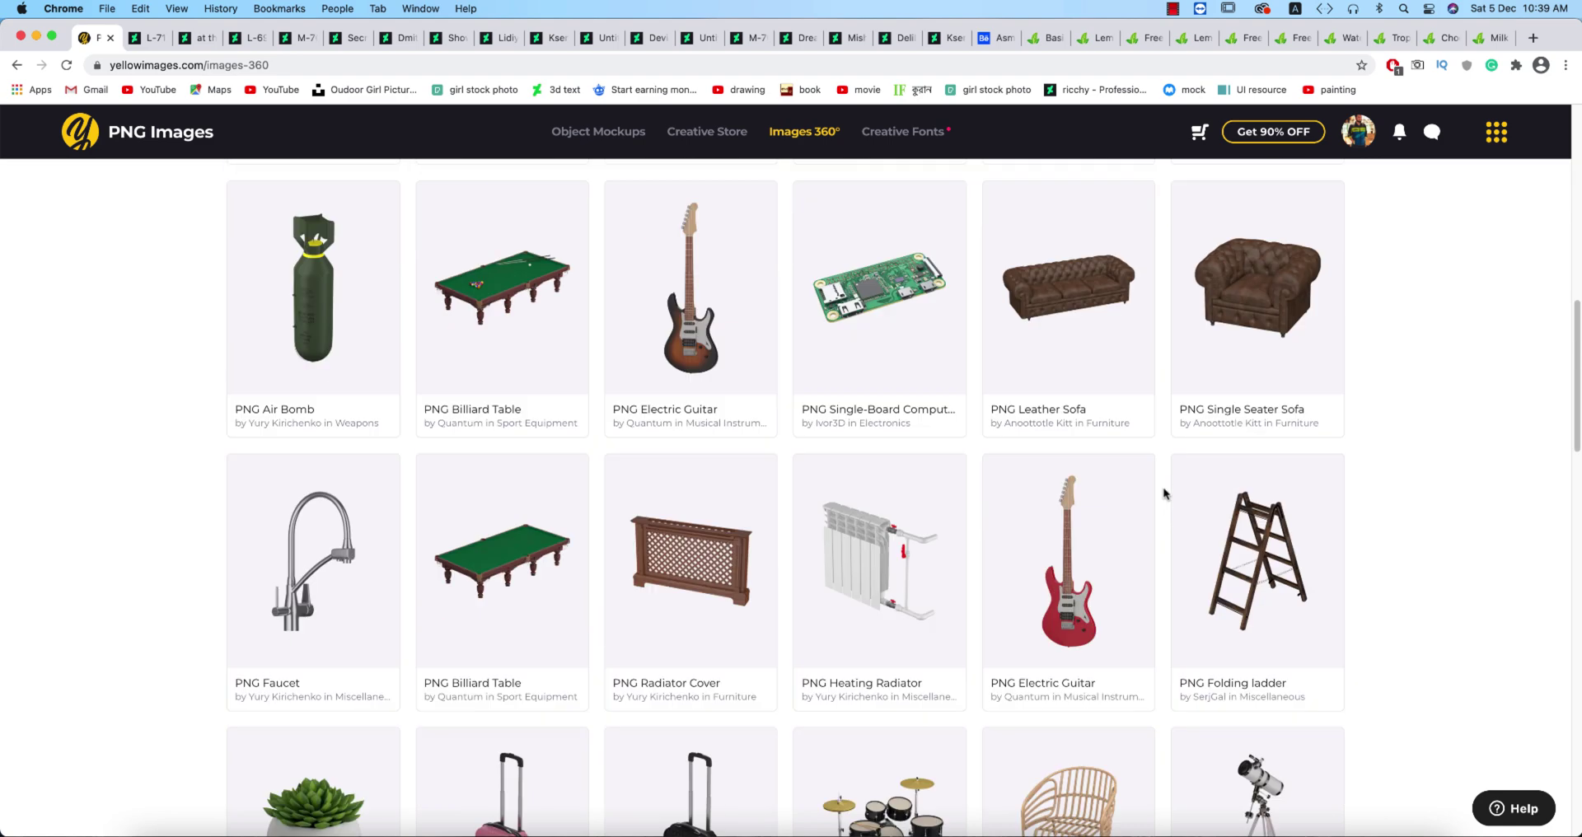
pyautogui.scroll(-15, 1165, 493)
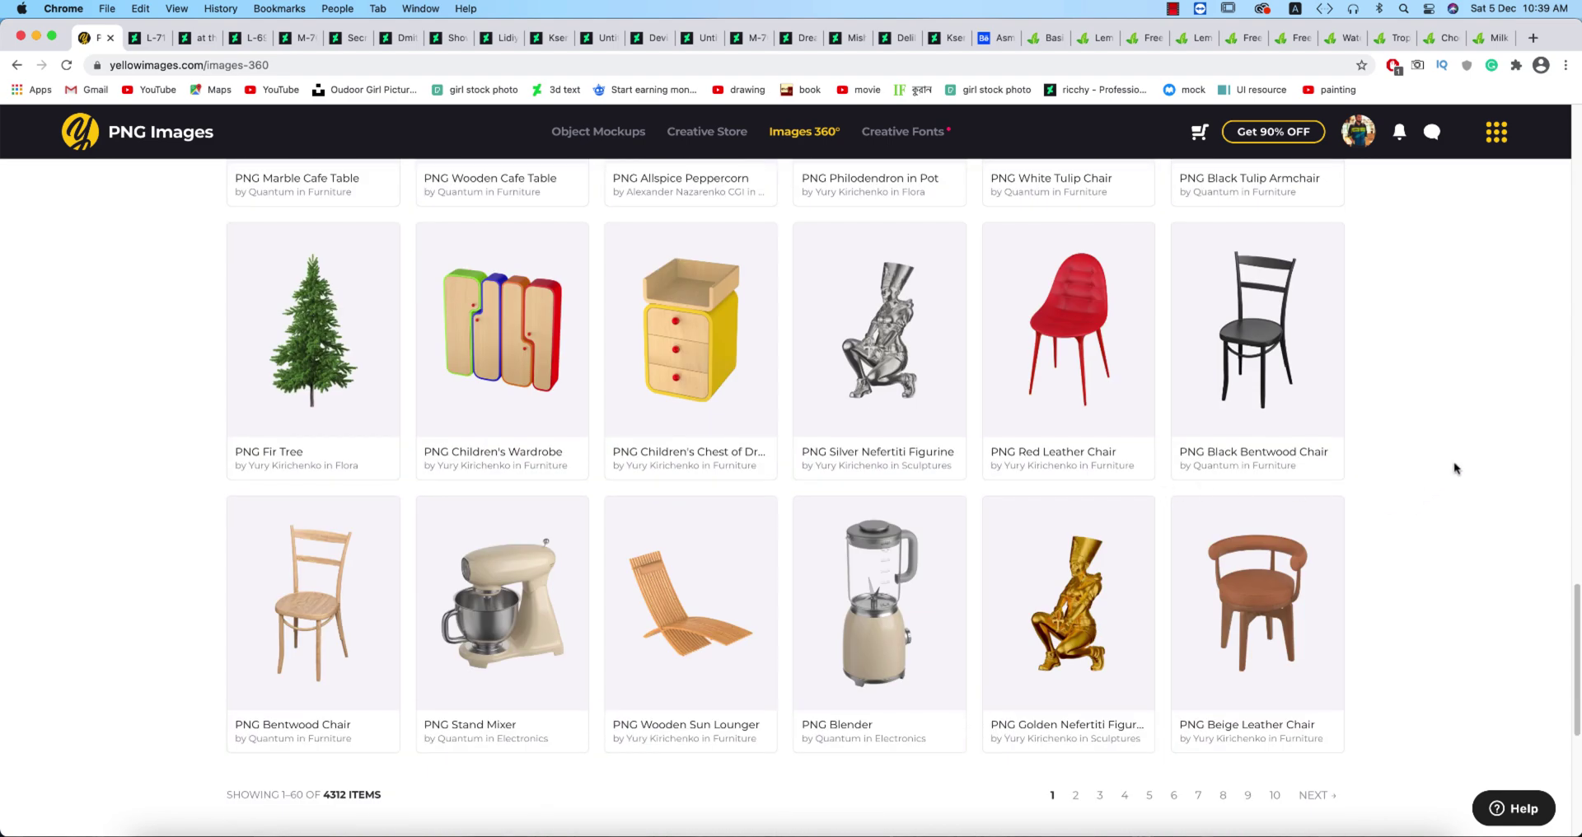
pyautogui.scroll(-4, 1454, 468)
pyautogui.scroll(15, 1305, 426)
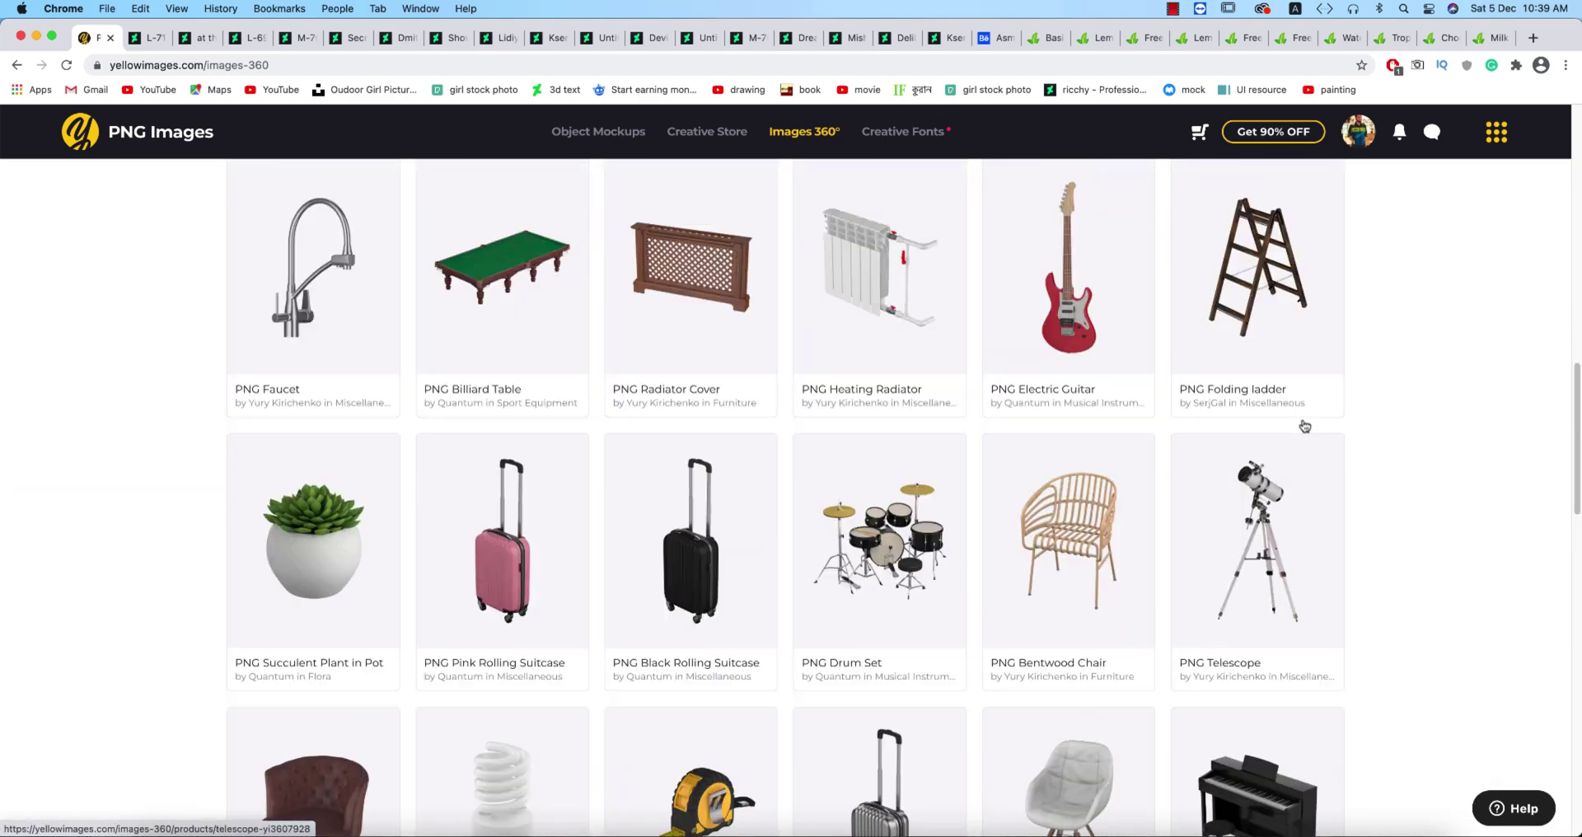
pyautogui.scroll(5, 1305, 426)
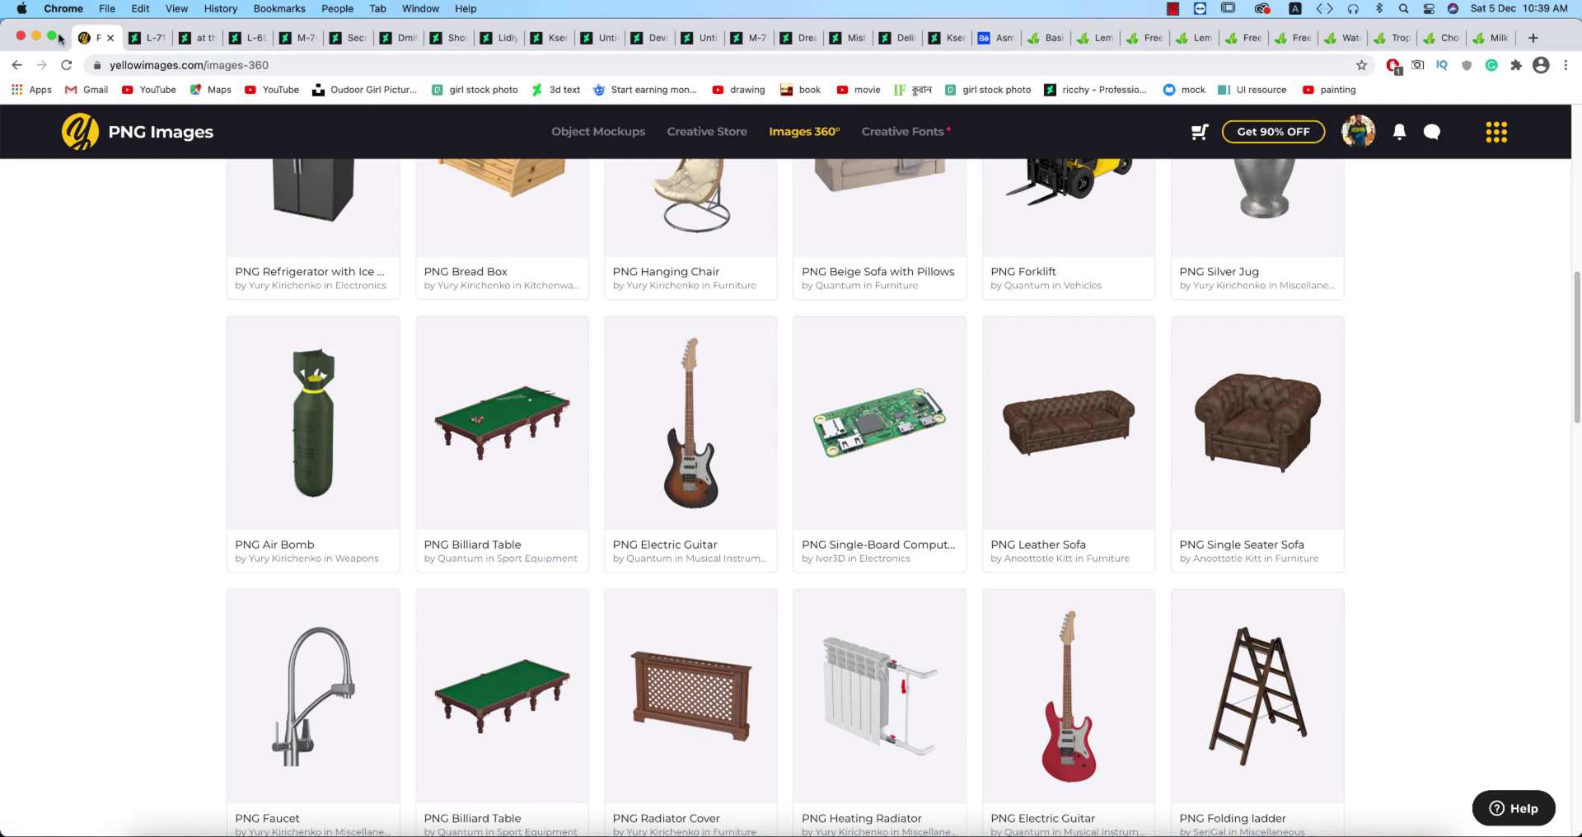
pyautogui.click(36, 36)
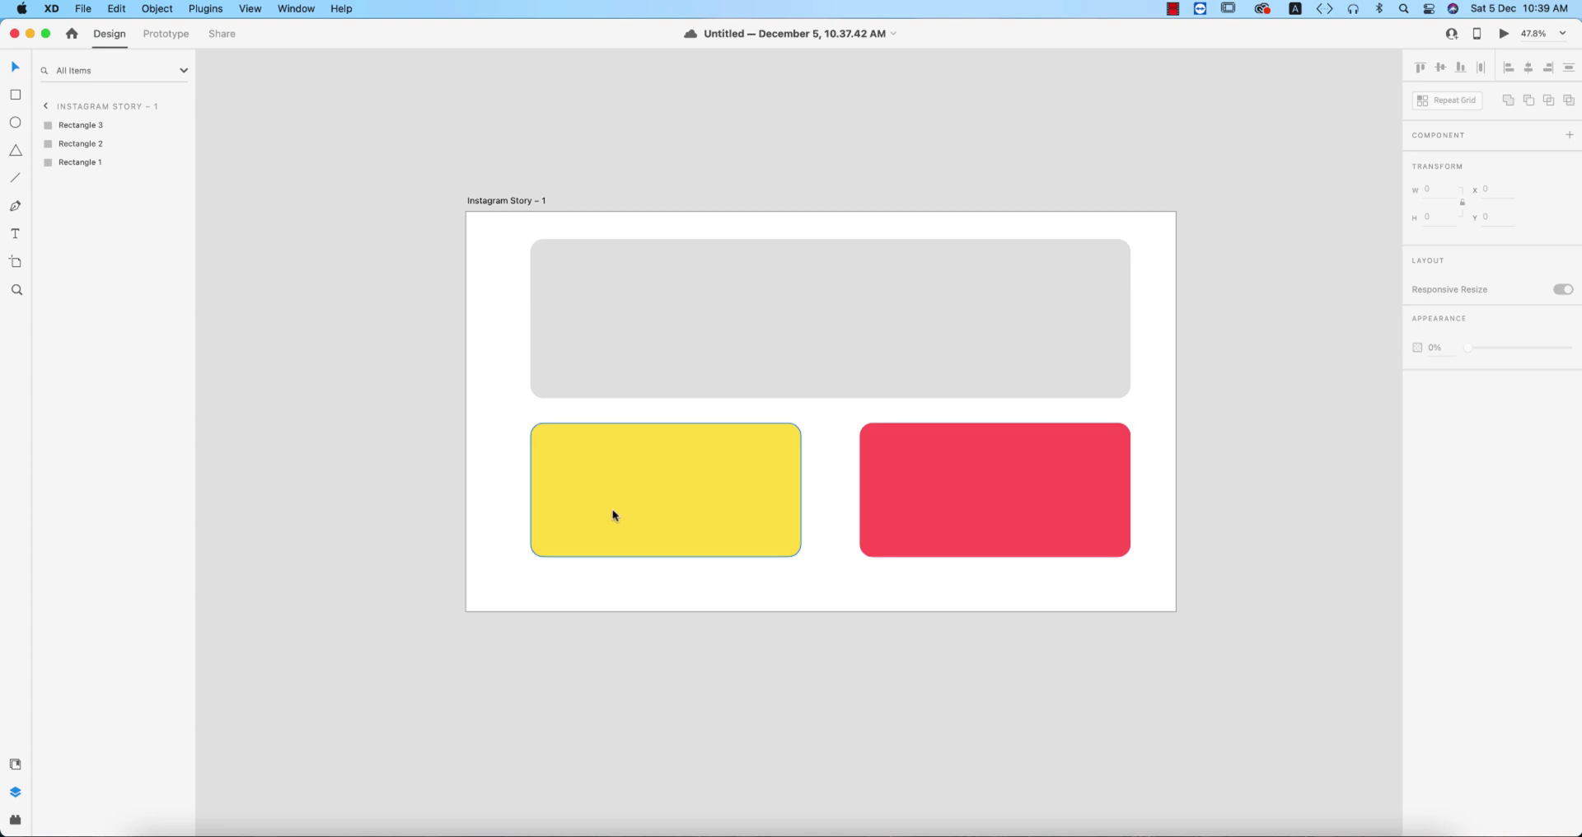
# Step: Import the white coffee cup PNG and scale it to about 695 × 726 over the yellow card
pyautogui.click(837, 625)
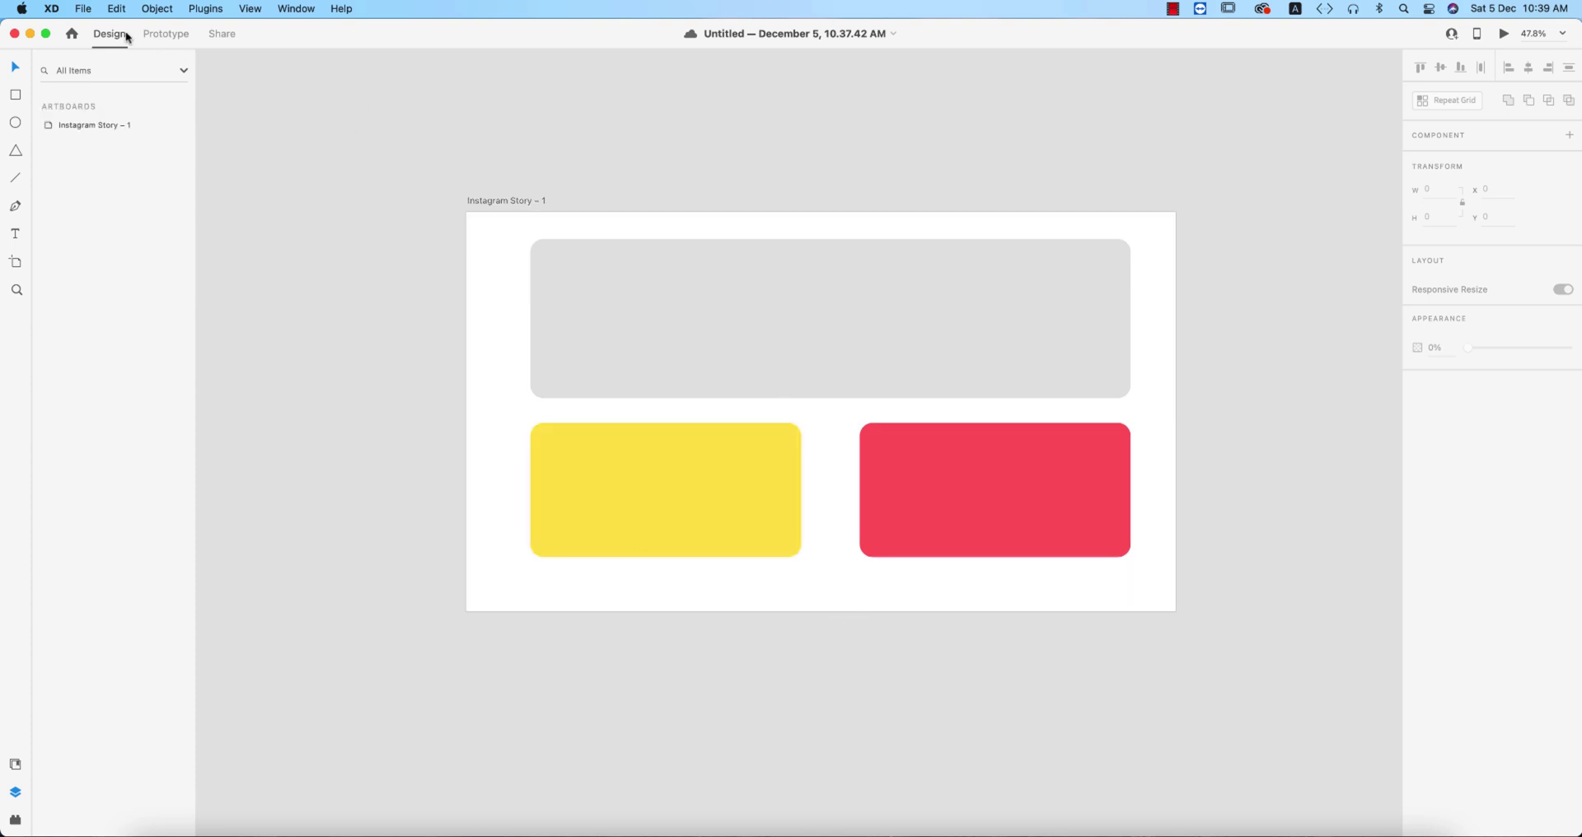
pyautogui.click(83, 10)
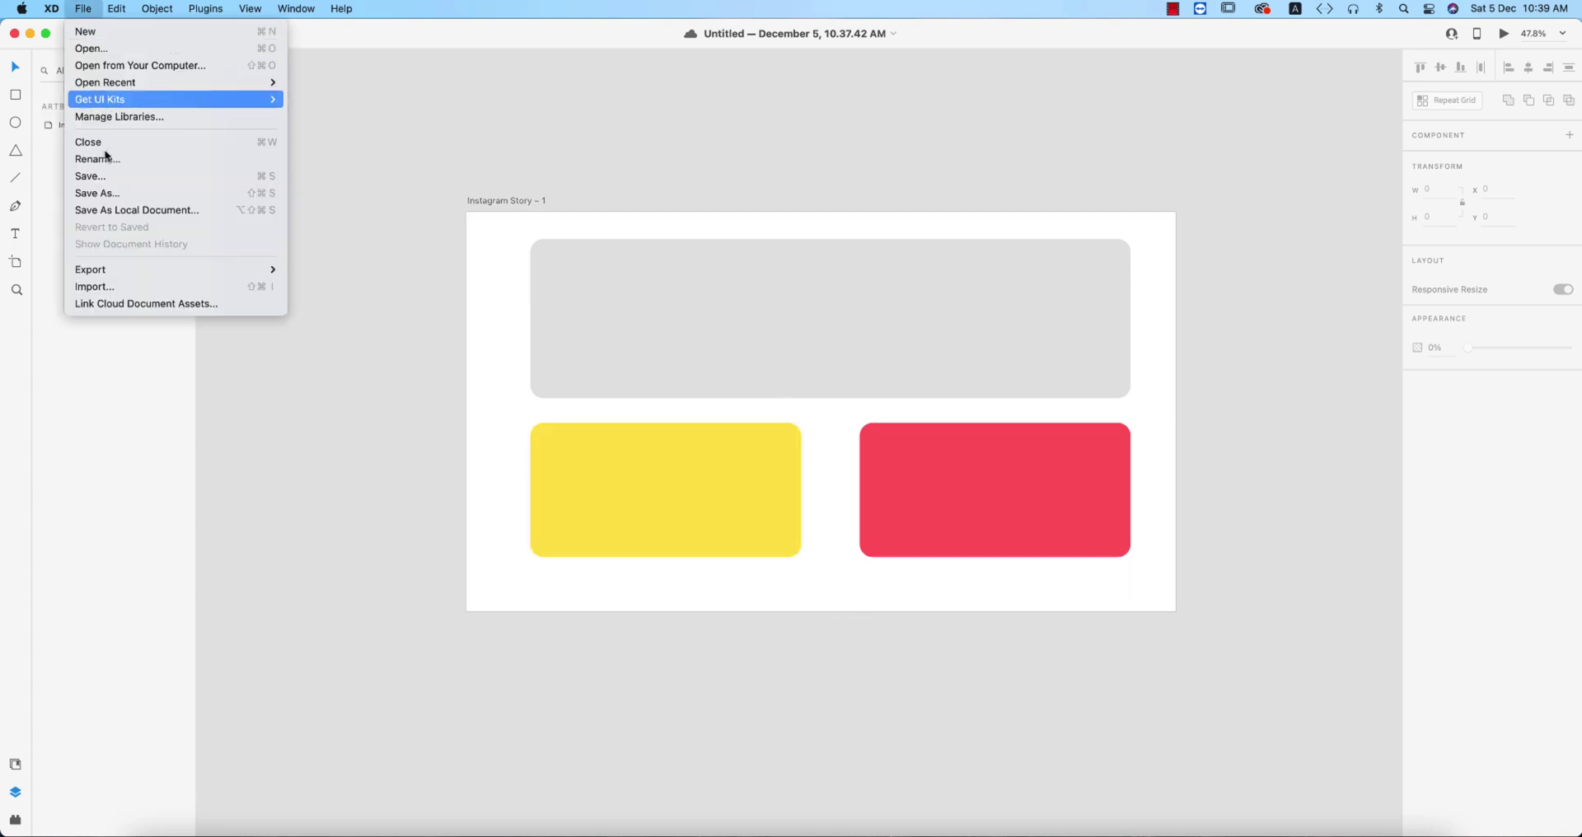
pyautogui.click(109, 288)
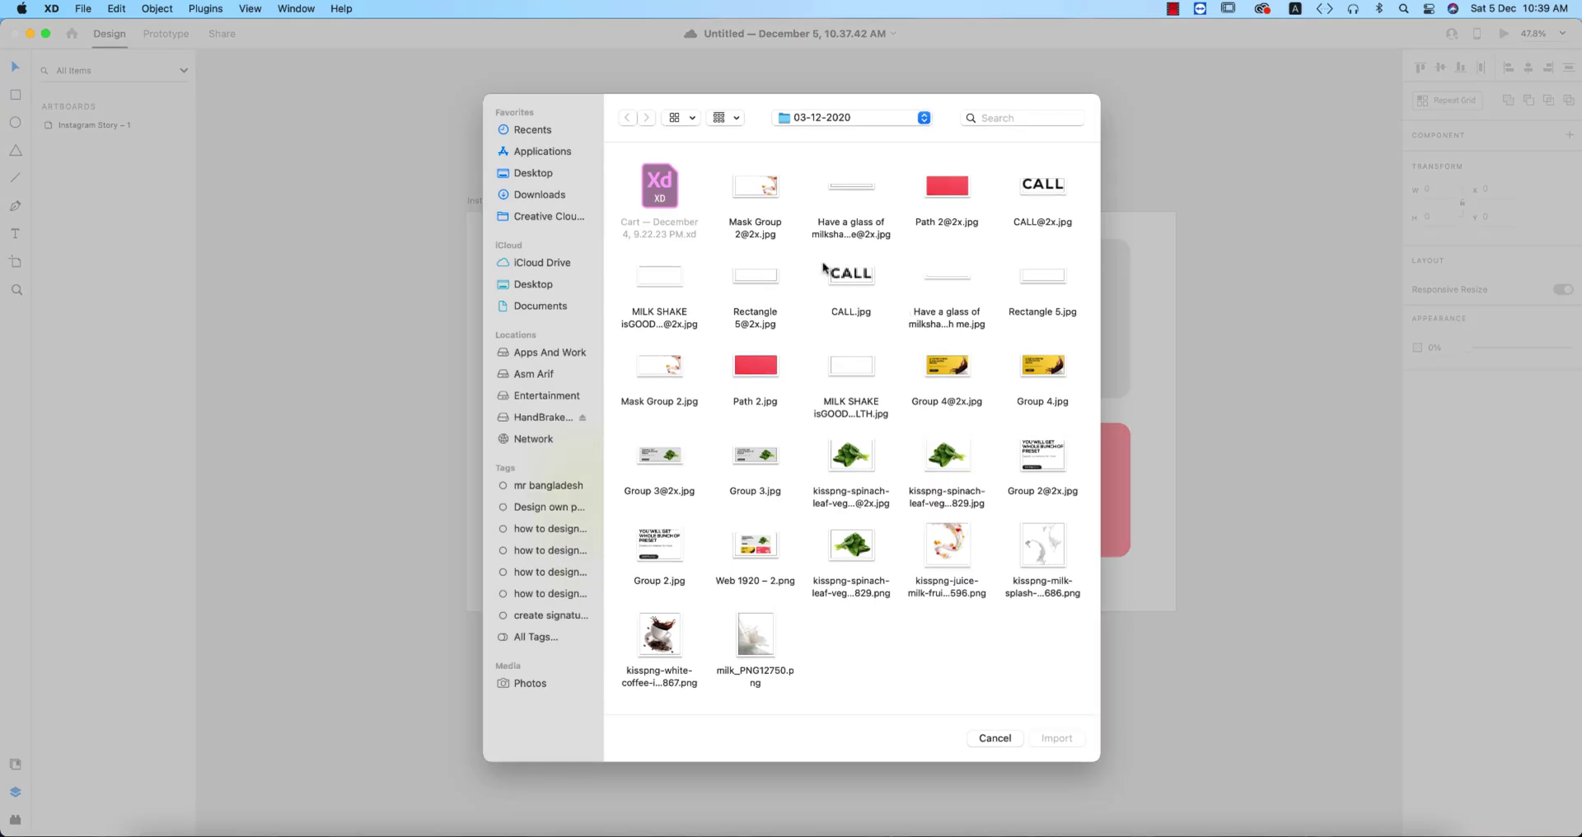
pyautogui.click(939, 459)
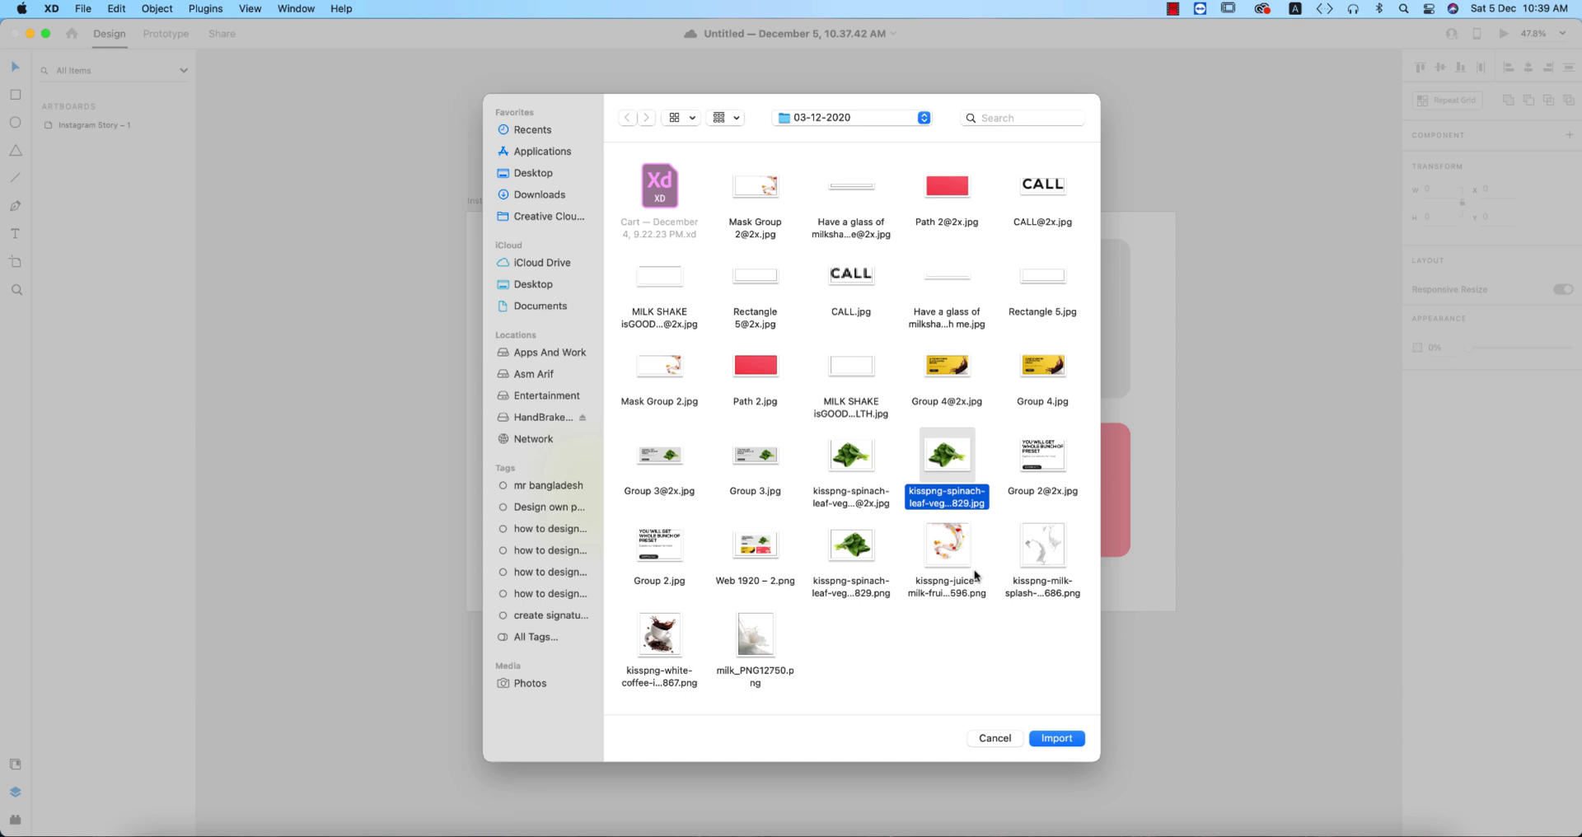
pyautogui.doubleClick(668, 636)
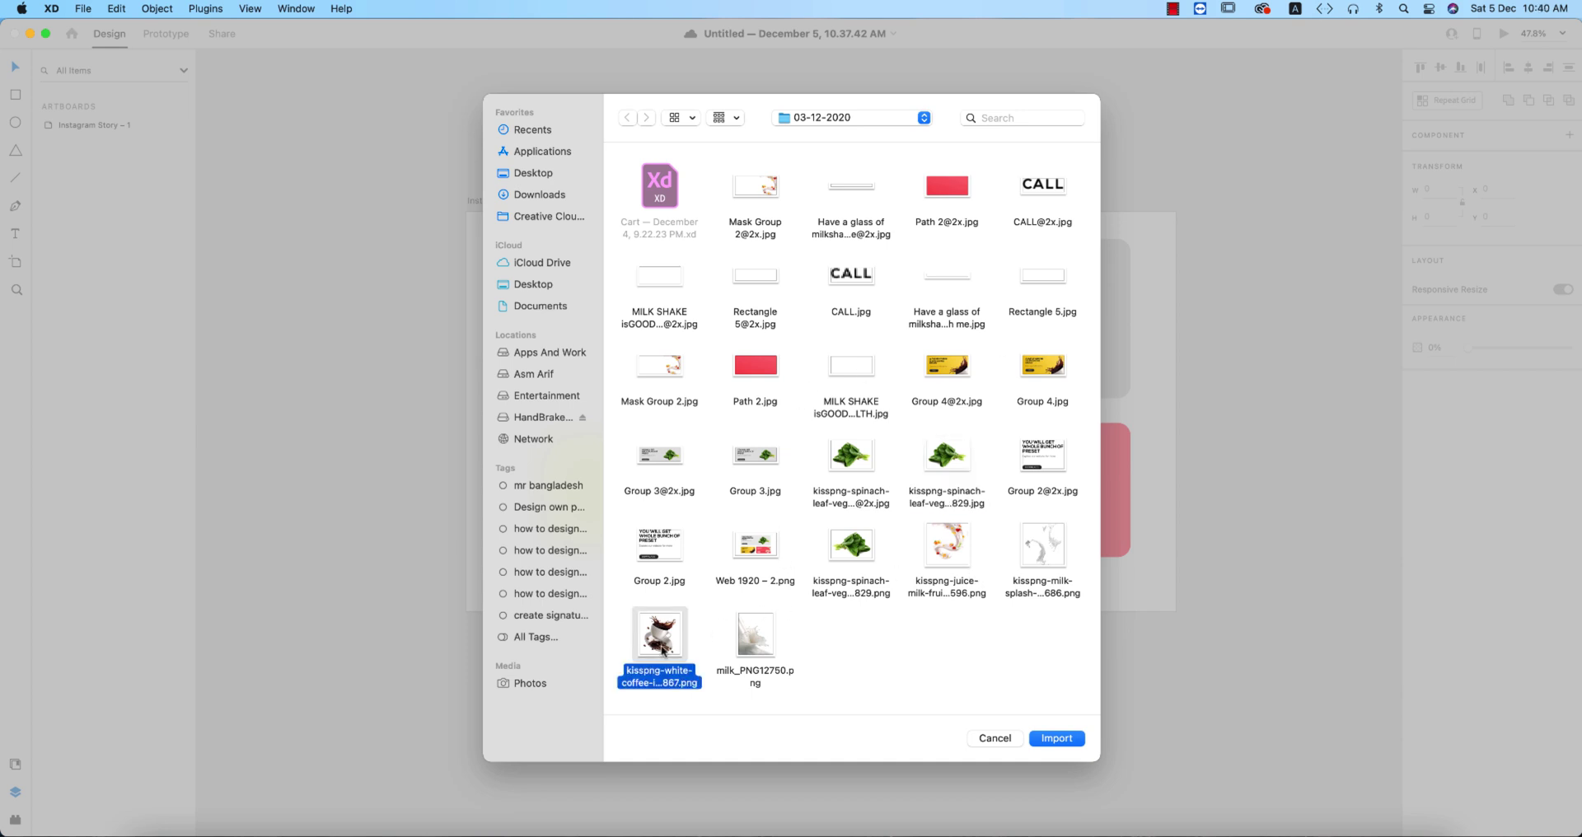
pyautogui.moveTo(1047, 465); pyautogui.dragTo(901, 653)
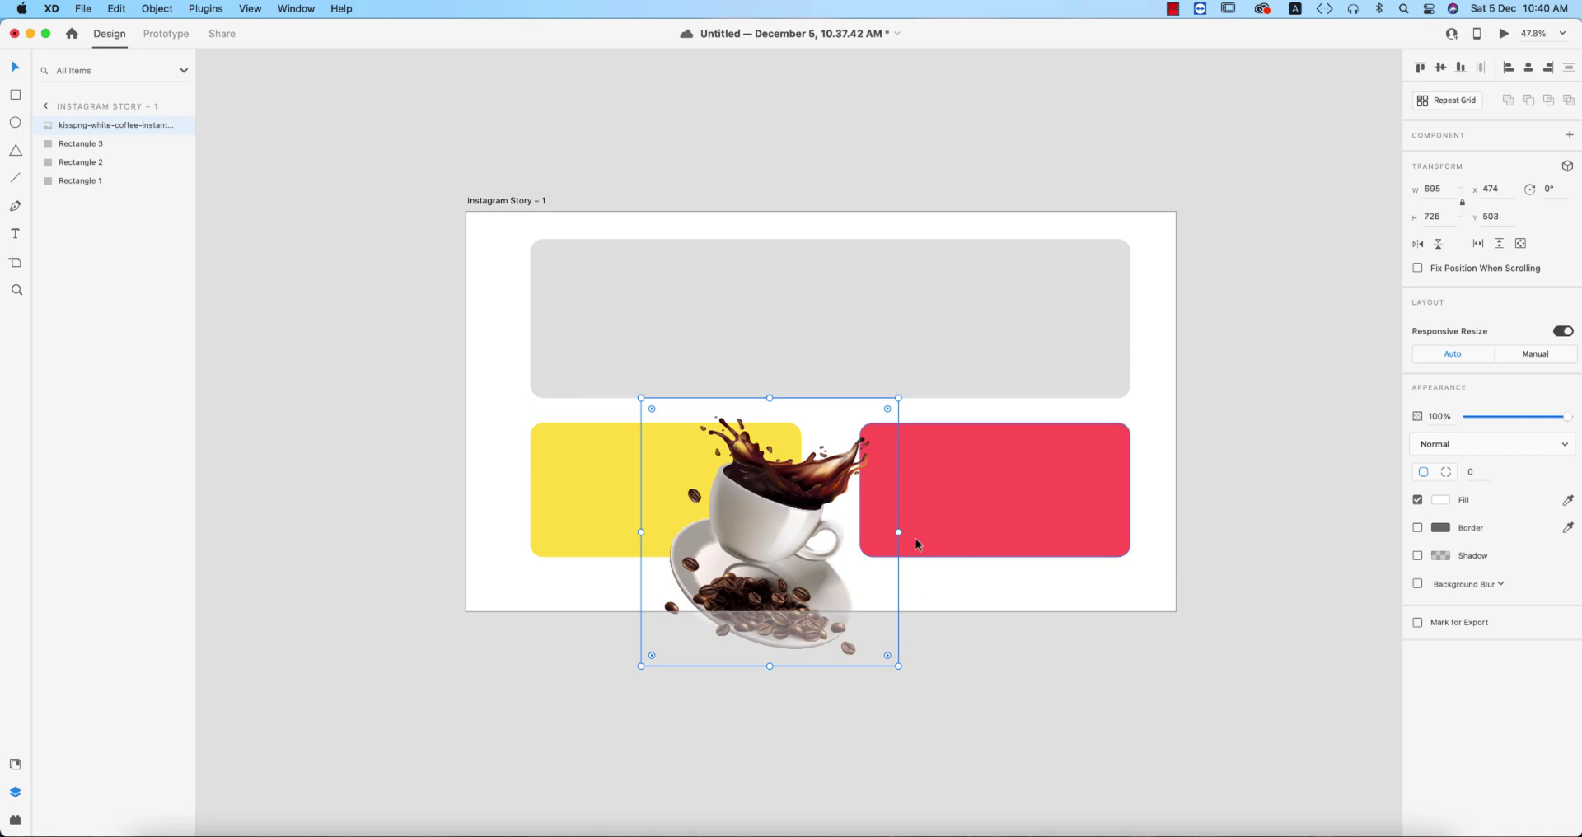
# Step: Rotate the coffee image to about -48° and paste a copy of the yellow rectangle
pyautogui.moveTo(903, 393); pyautogui.dragTo(777, 500)
pyautogui.click(590, 644)
pyautogui.click(587, 487)
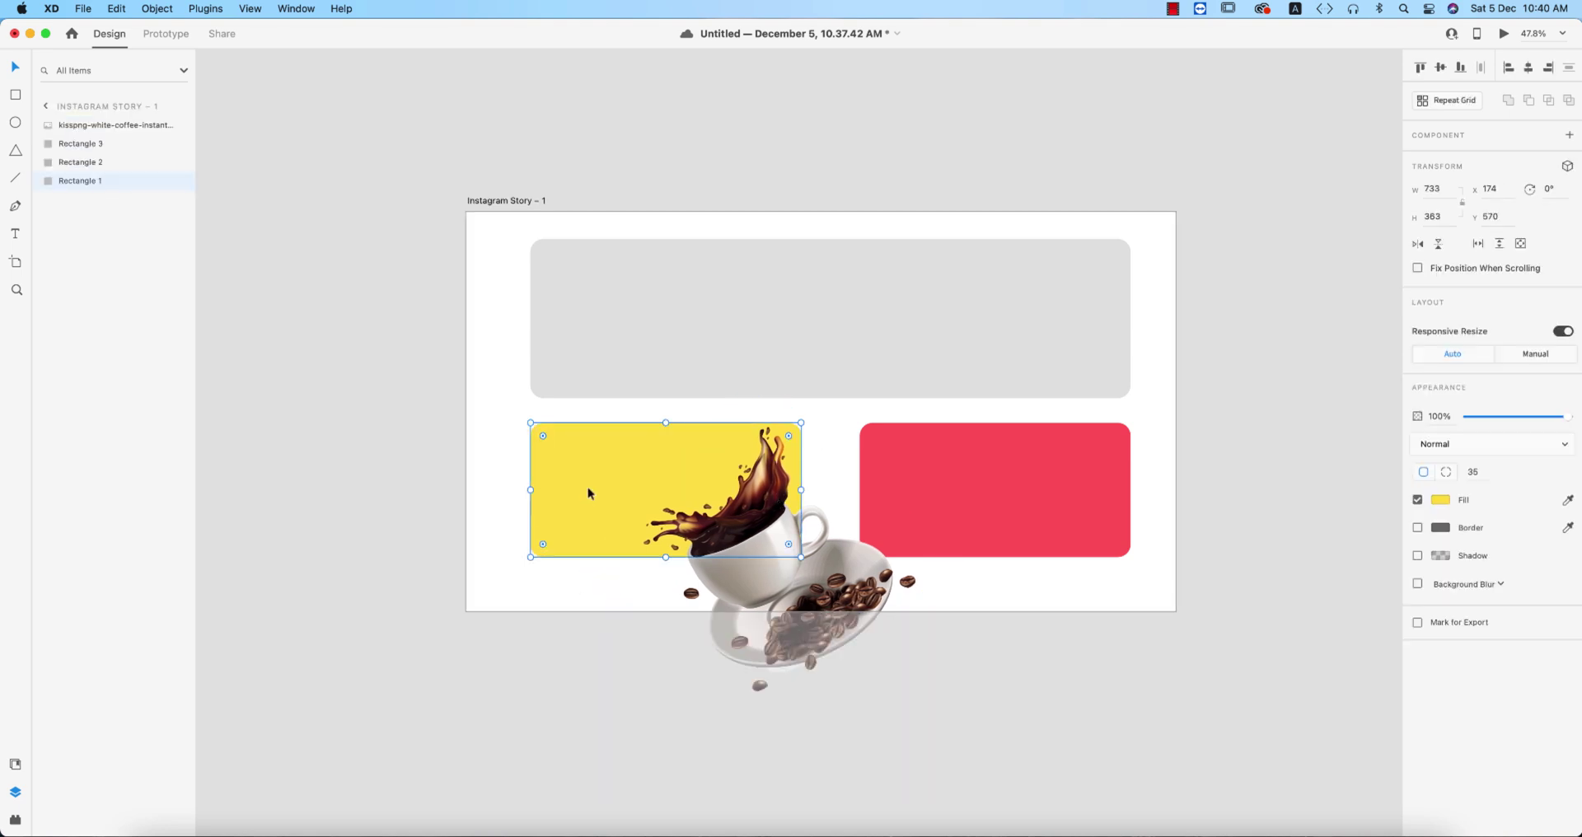
pyautogui.press('super+c')
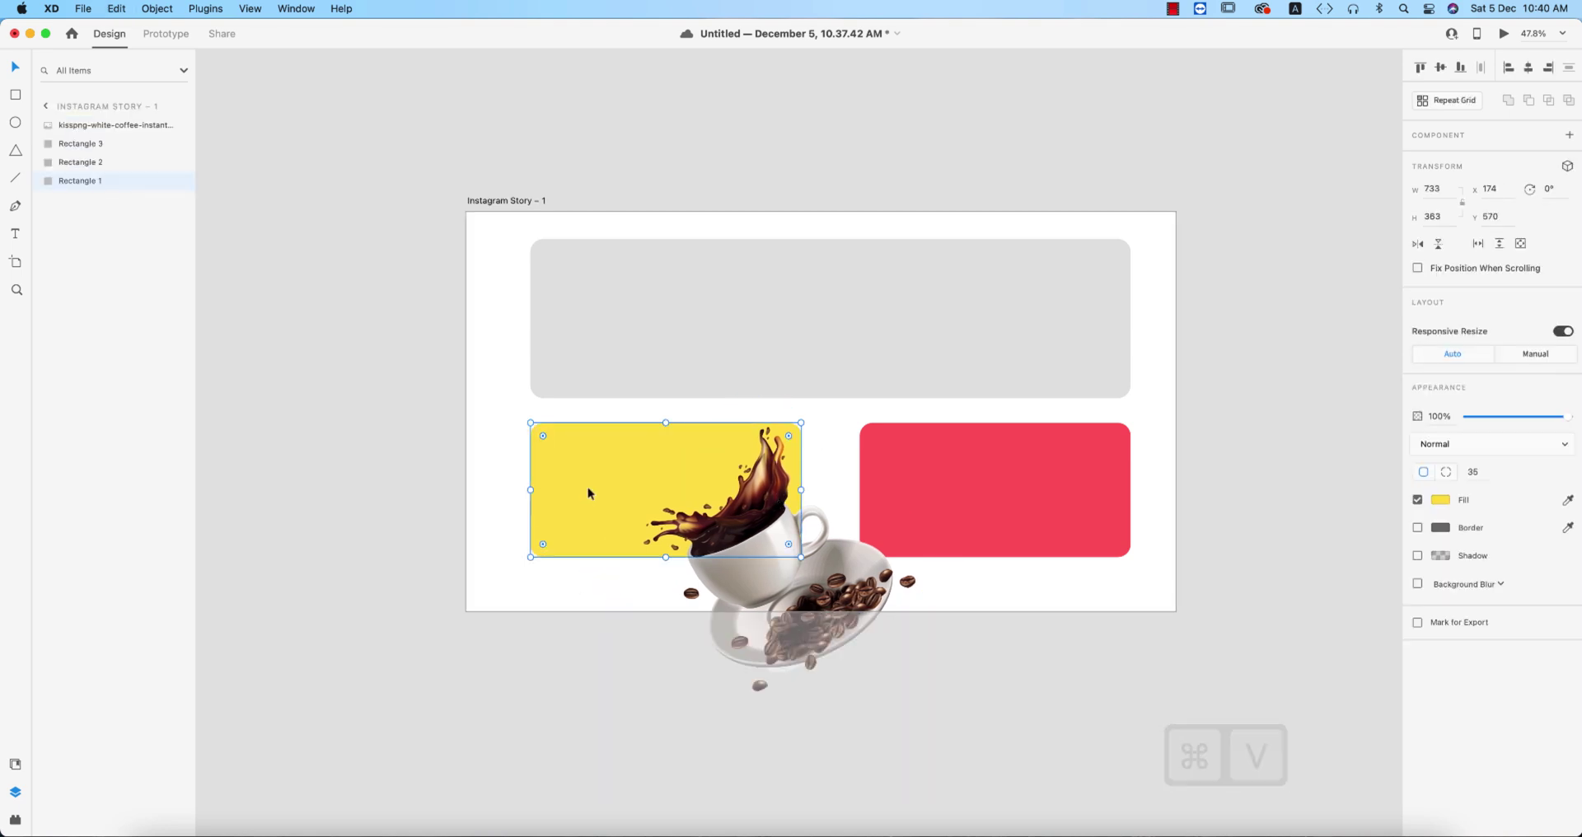
pyautogui.press('super+v')
# Step: Mask the coffee image with the rectangle copy, then reposition and shrink it inside
pyautogui.keyDown('shift'); pyautogui.click(827, 593); pyautogui.keyUp('shift')
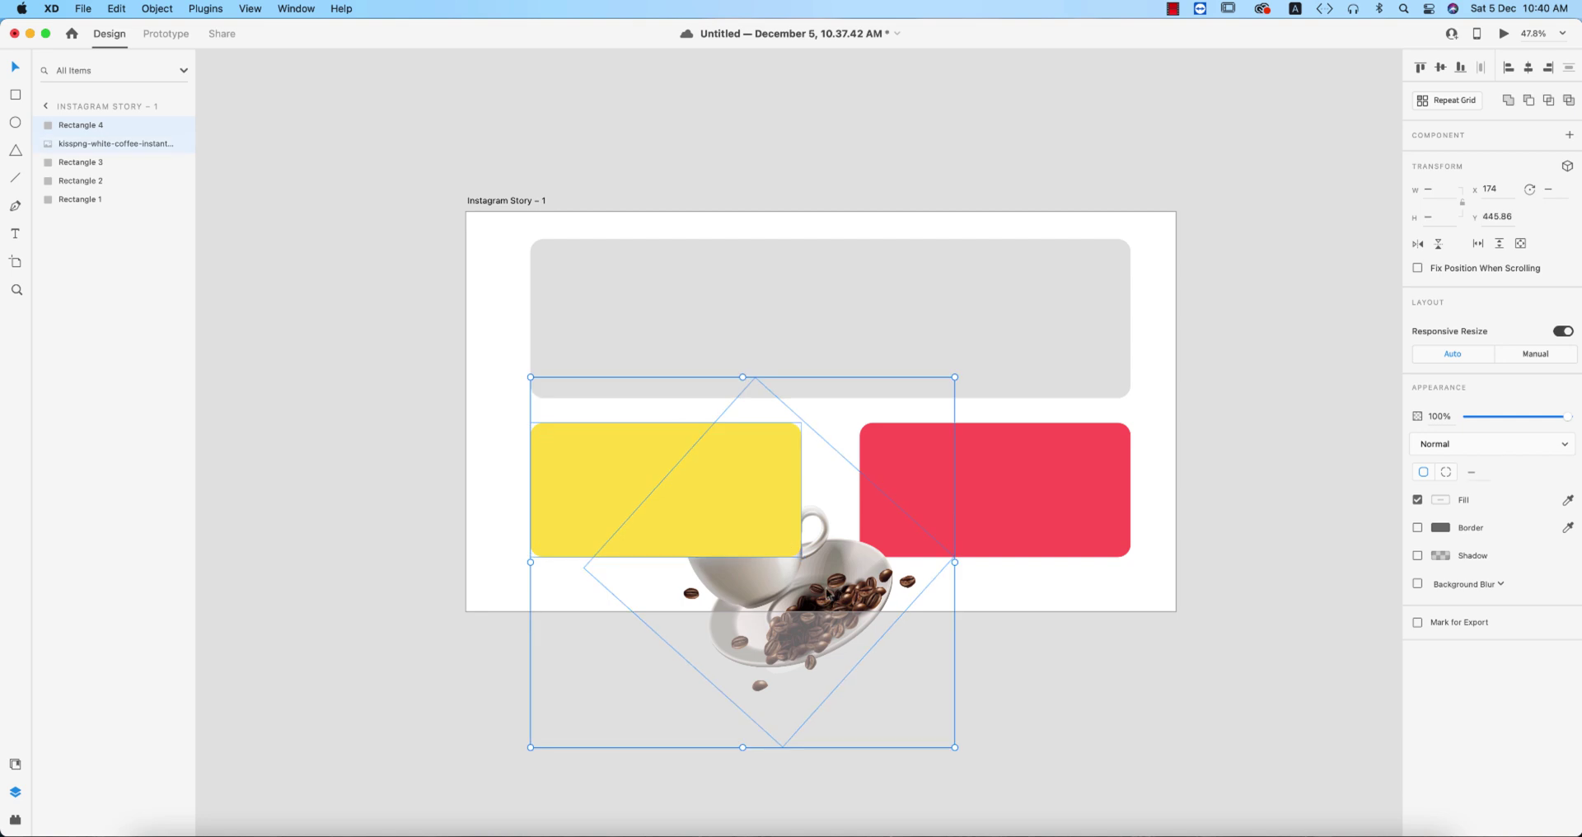
pyautogui.rightClick(710, 496)
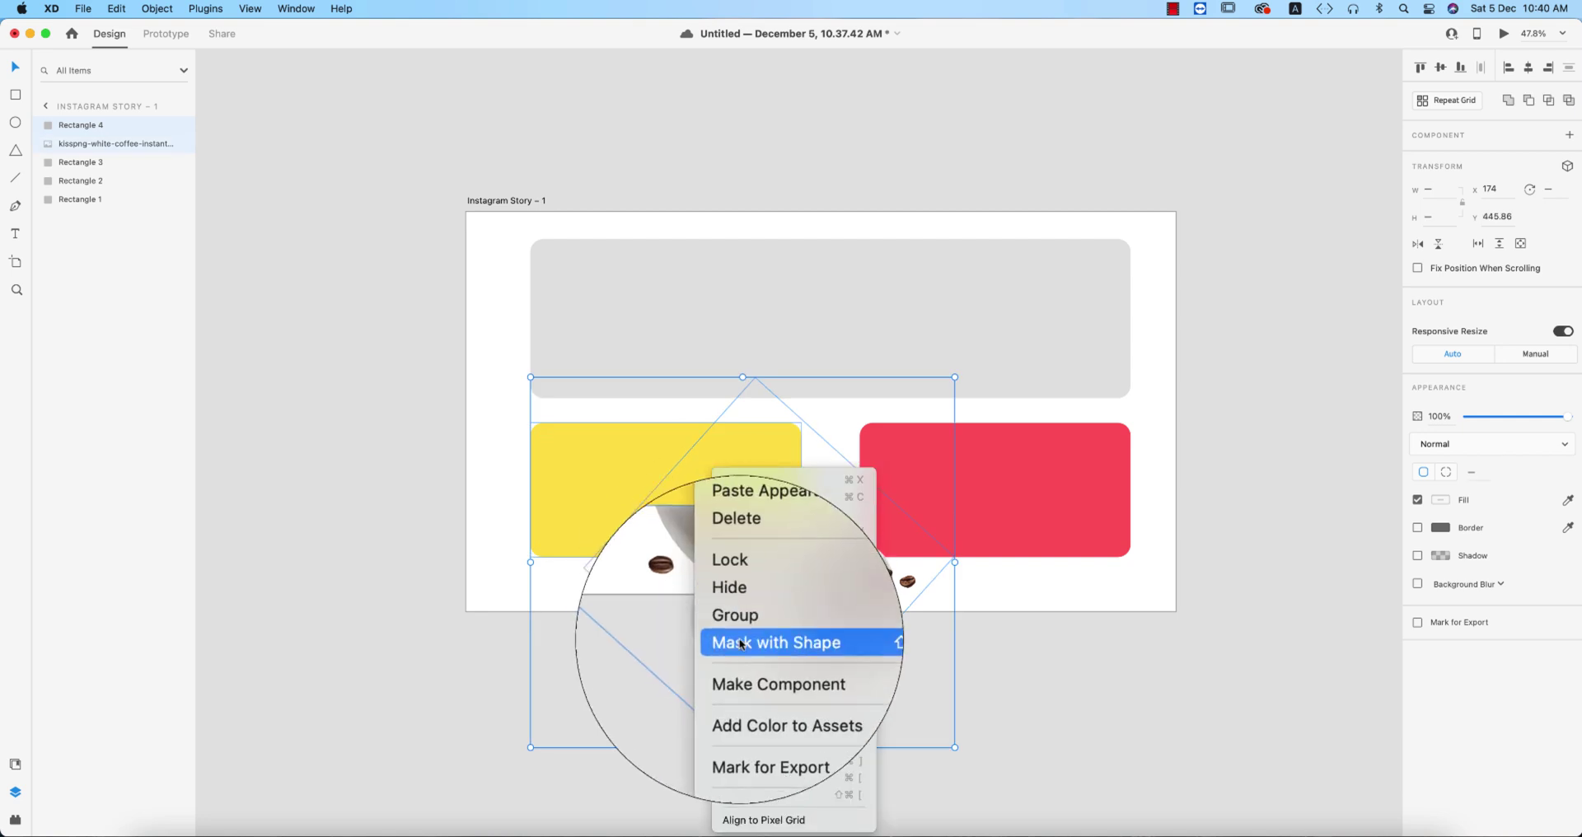
pyautogui.click(834, 641)
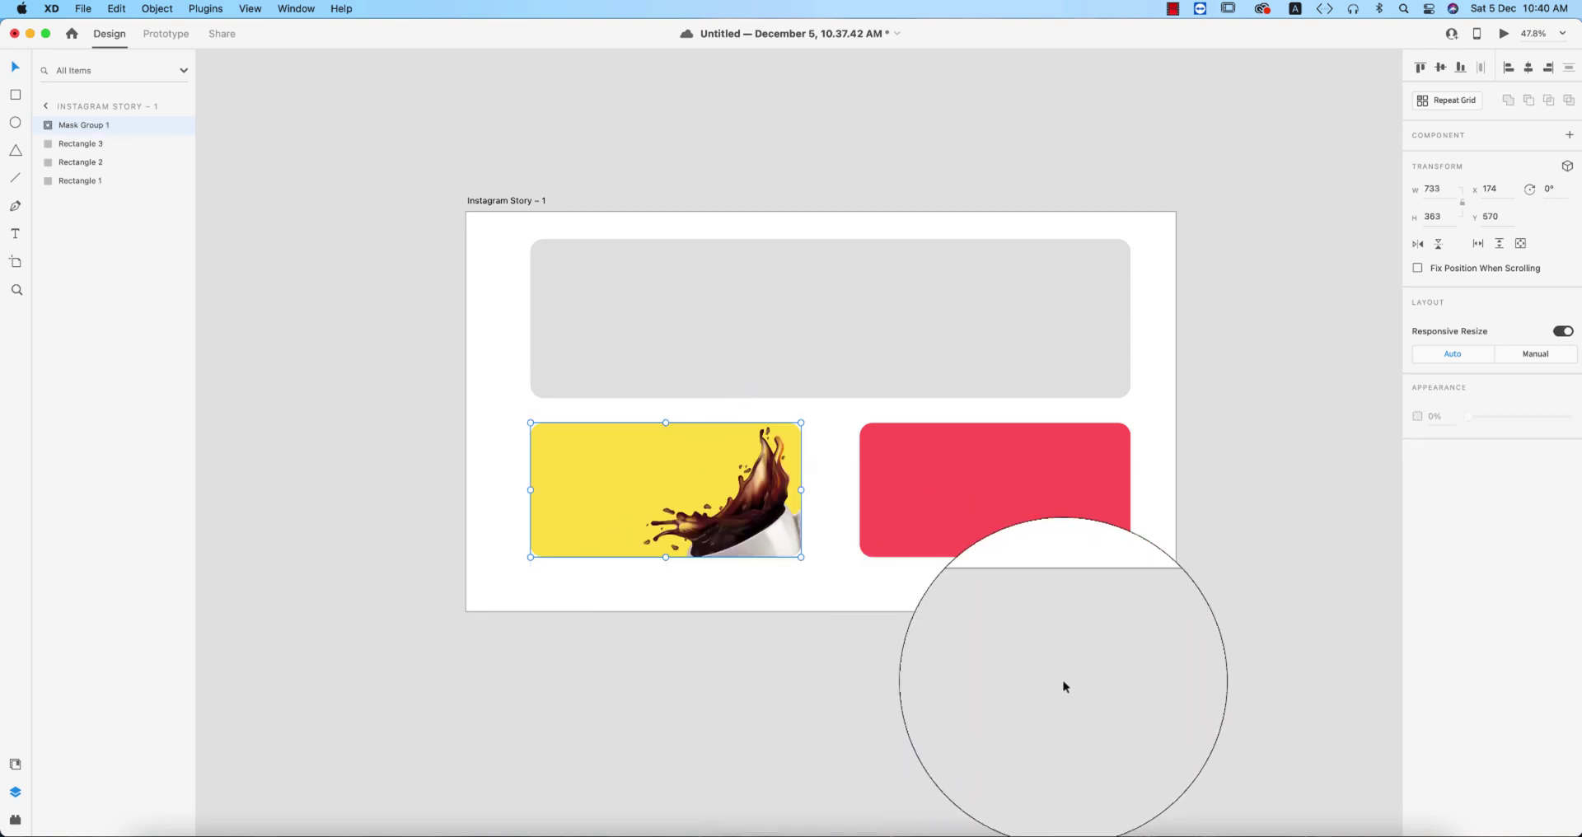
pyautogui.moveTo(758, 517); pyautogui.dragTo(764, 513)
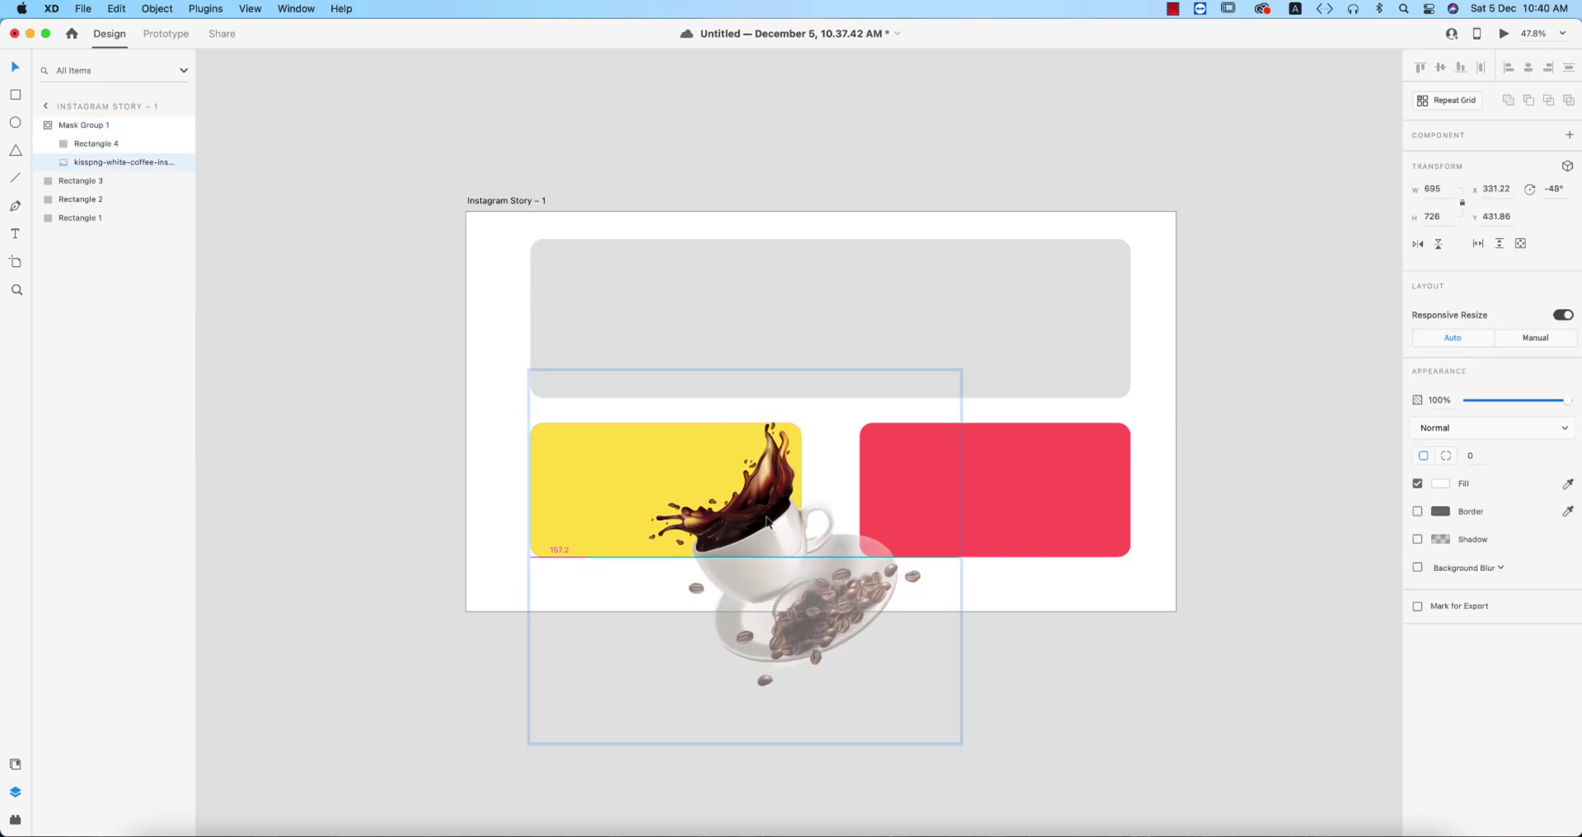
pyautogui.moveTo(872, 647); pyautogui.dragTo(775, 541)
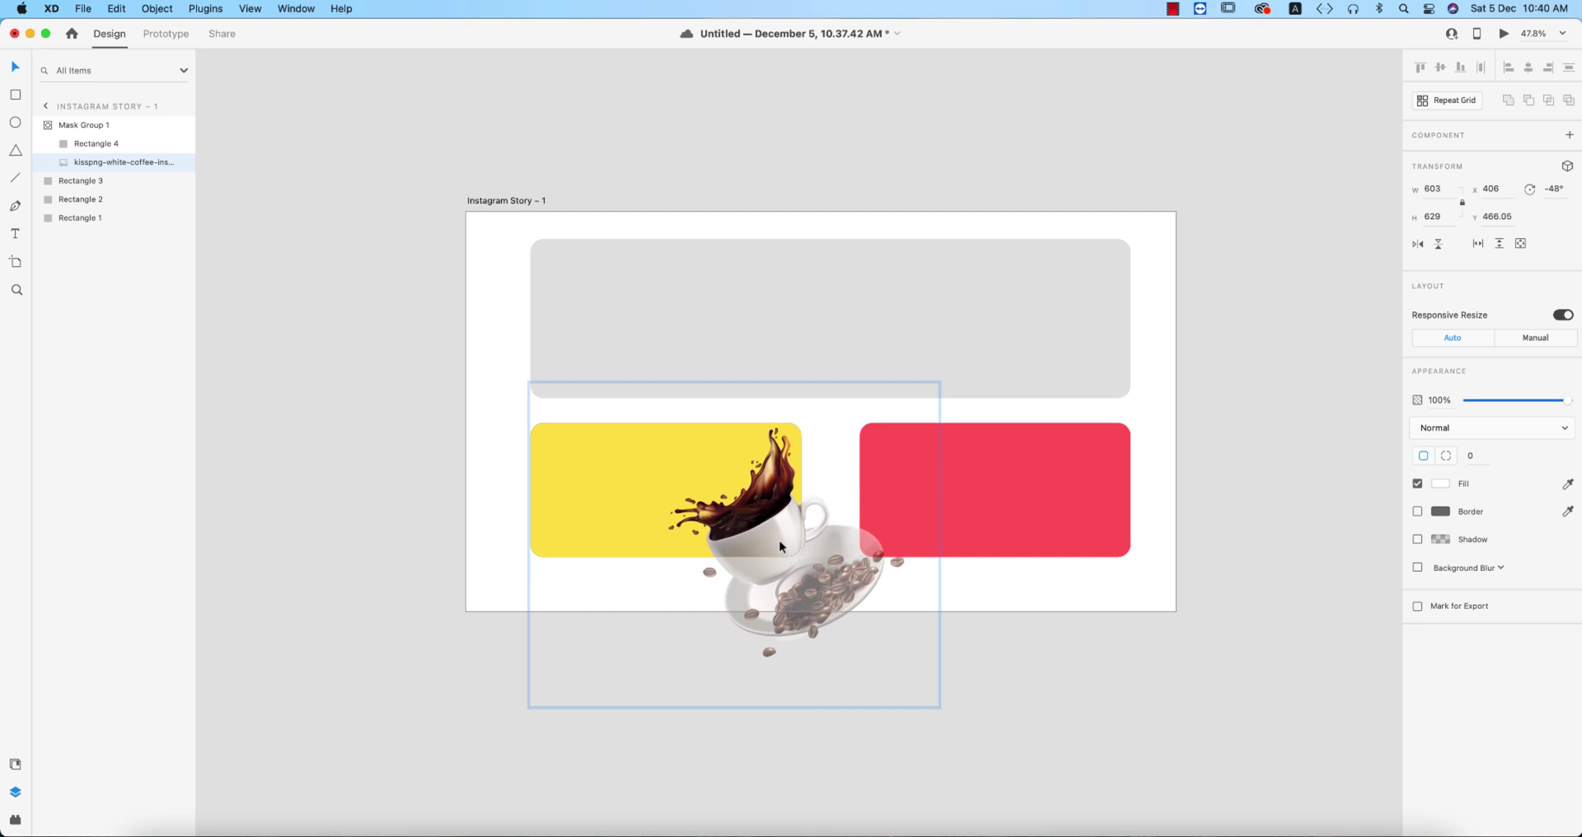
pyautogui.click(1026, 688)
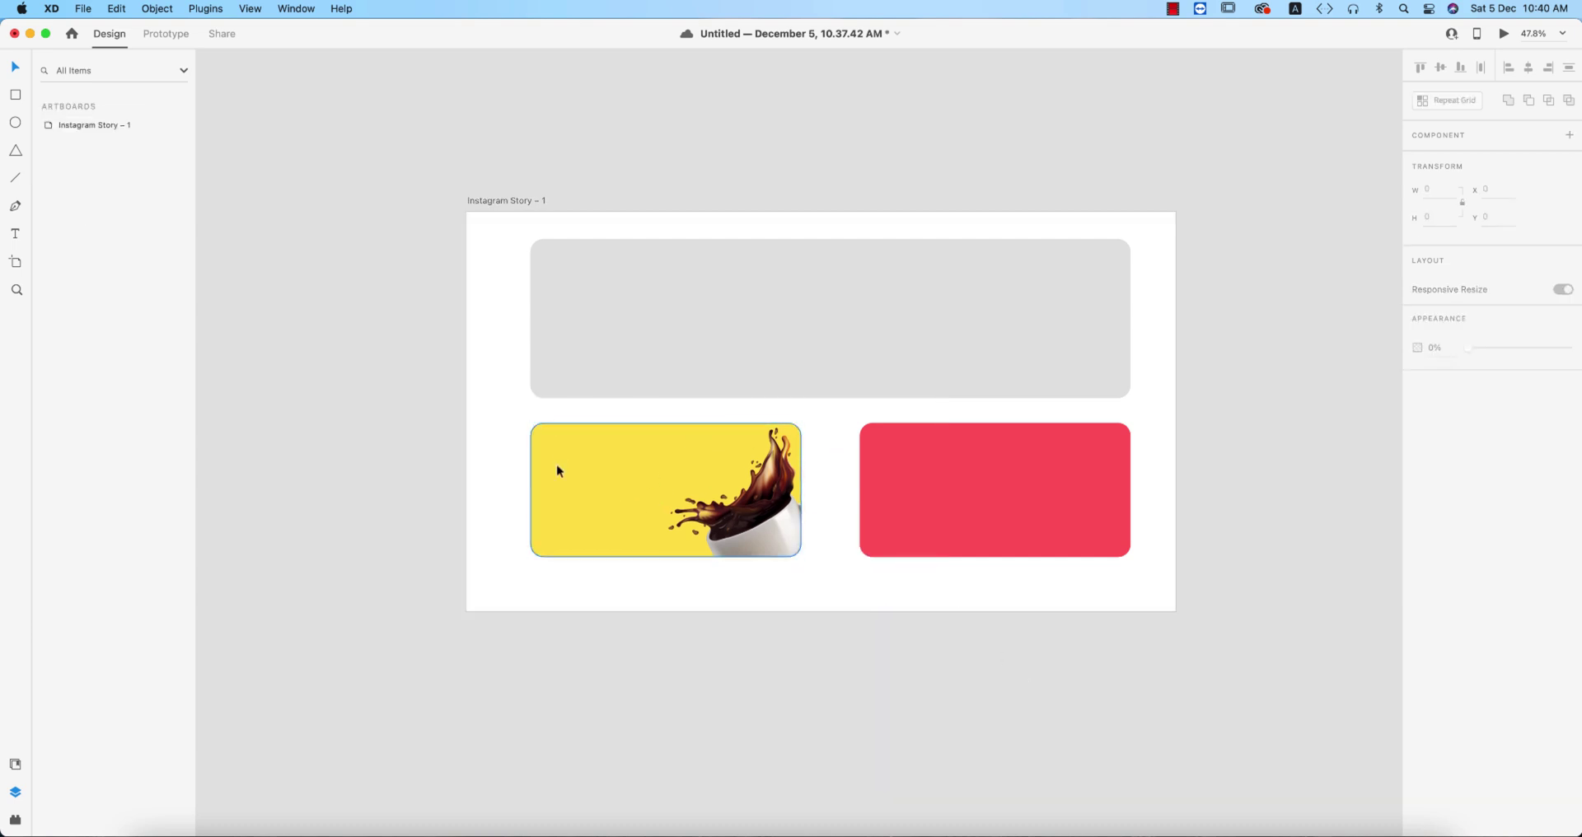
# Step: Add a two-line text heading ending 'IS life saving drugs' at the yellow card's top left
pyautogui.scroll(3, 538, 484)
pyautogui.scroll(5, 540, 486)
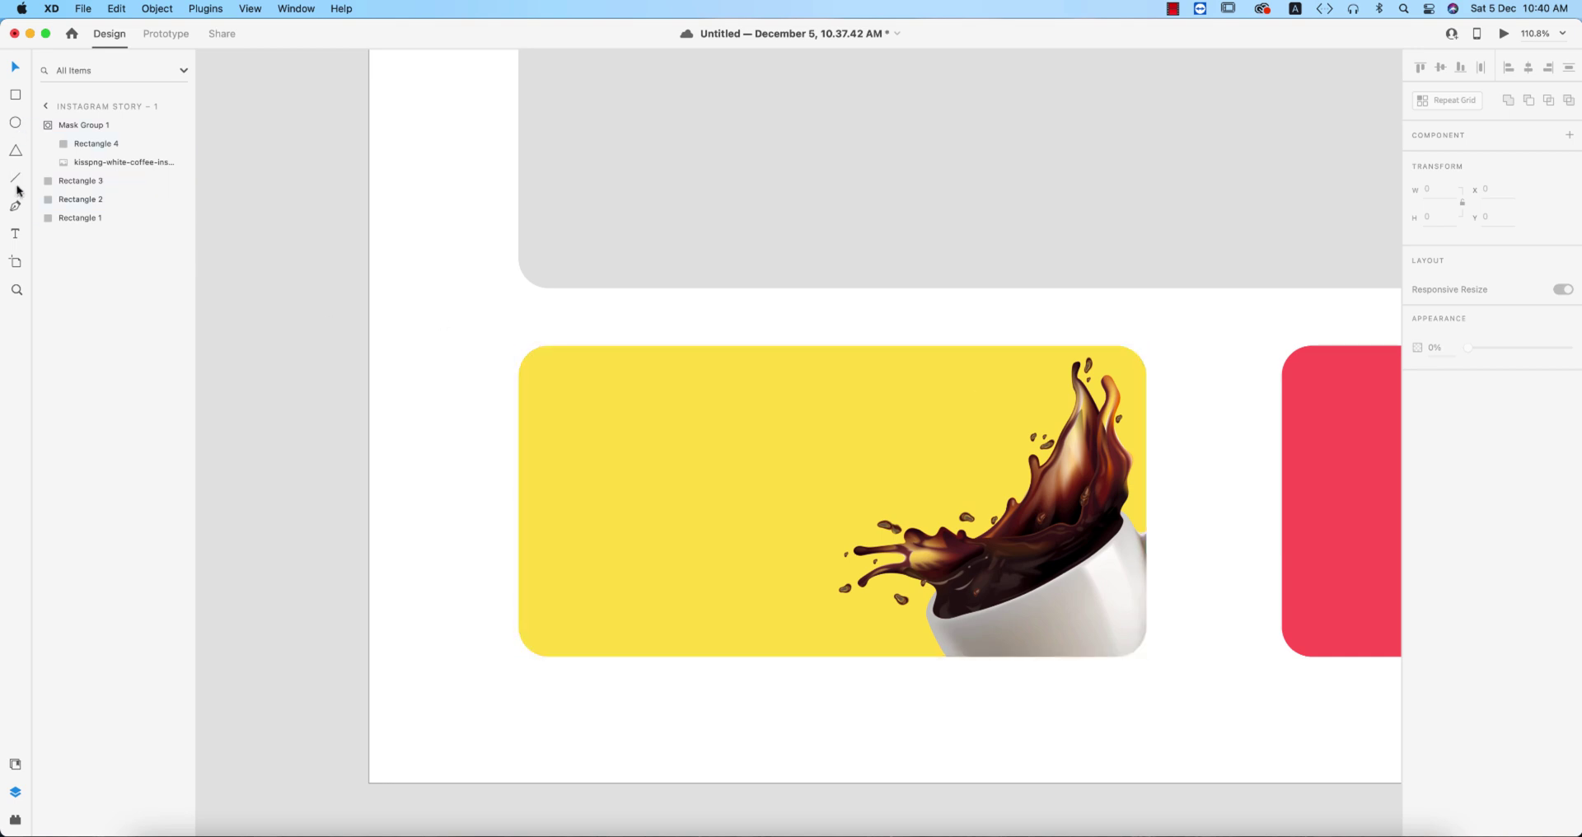
pyautogui.click(14, 234)
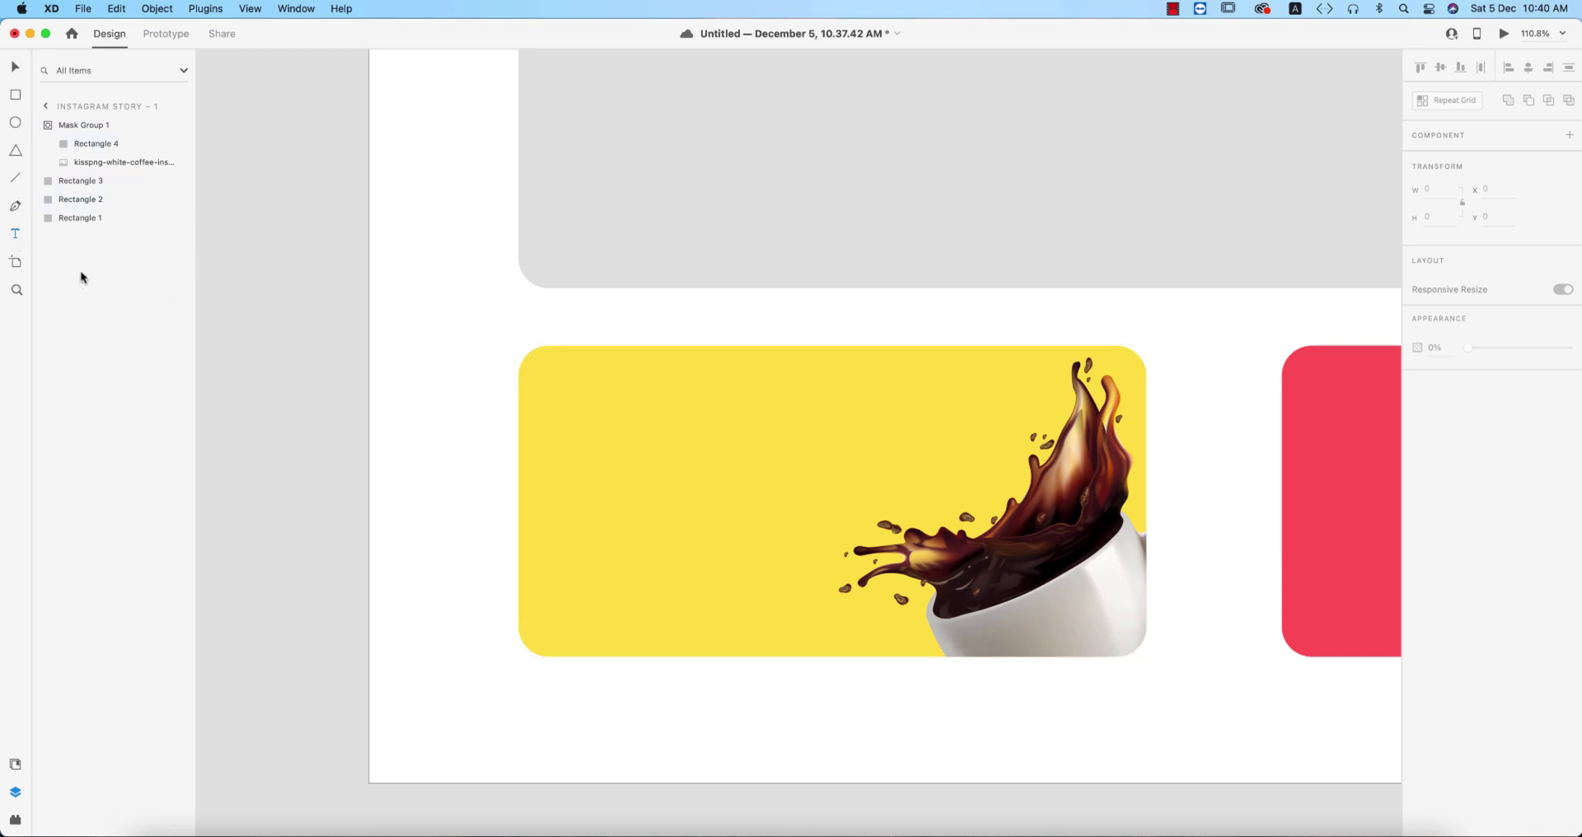
pyautogui.click(581, 403)
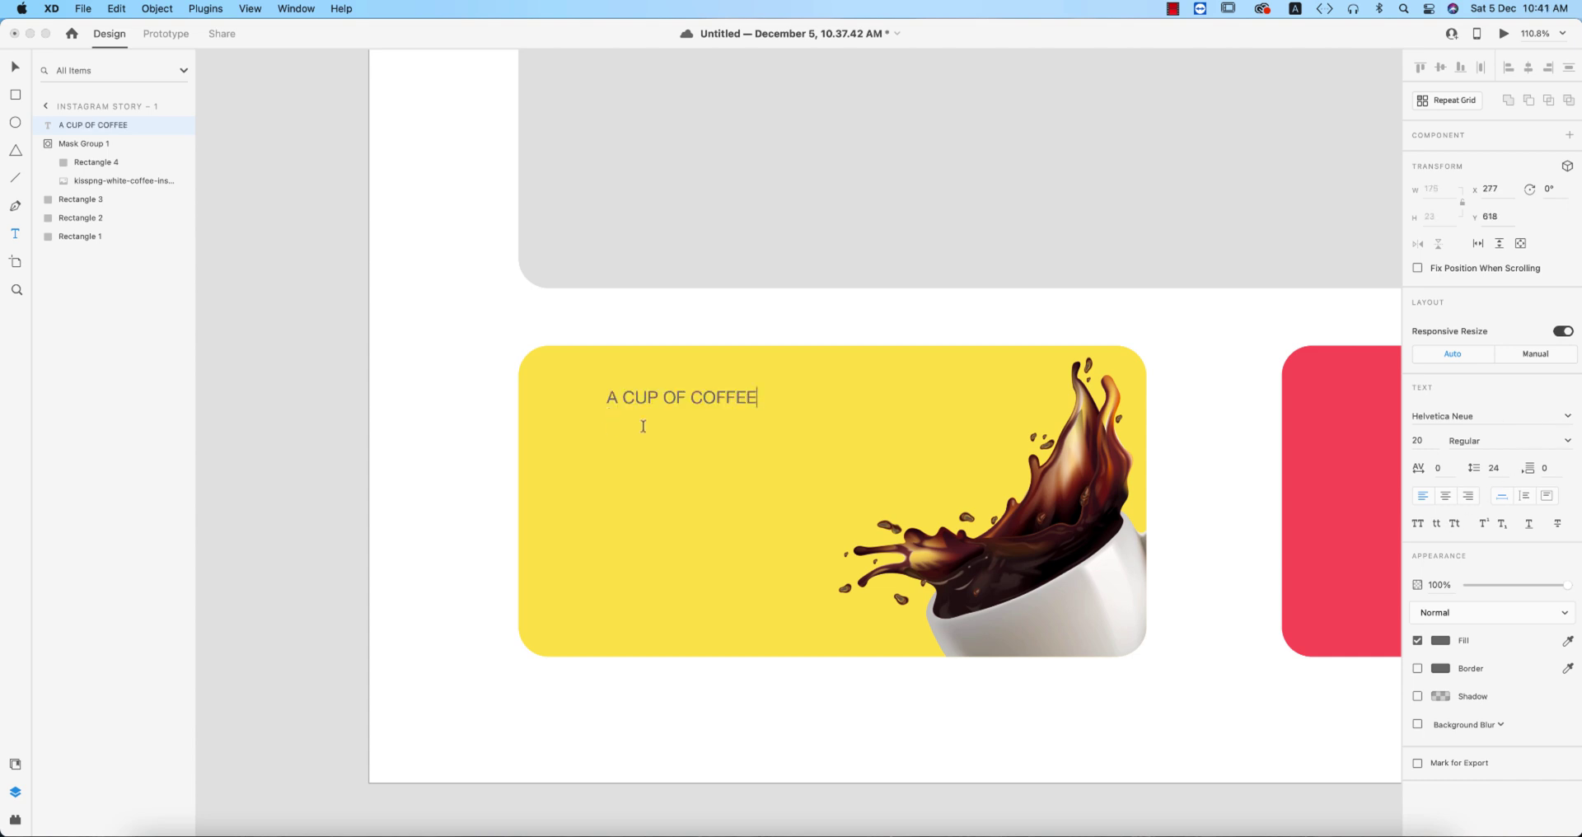
pyautogui.press('Return')
pyautogui.write('IS life saving drugs')
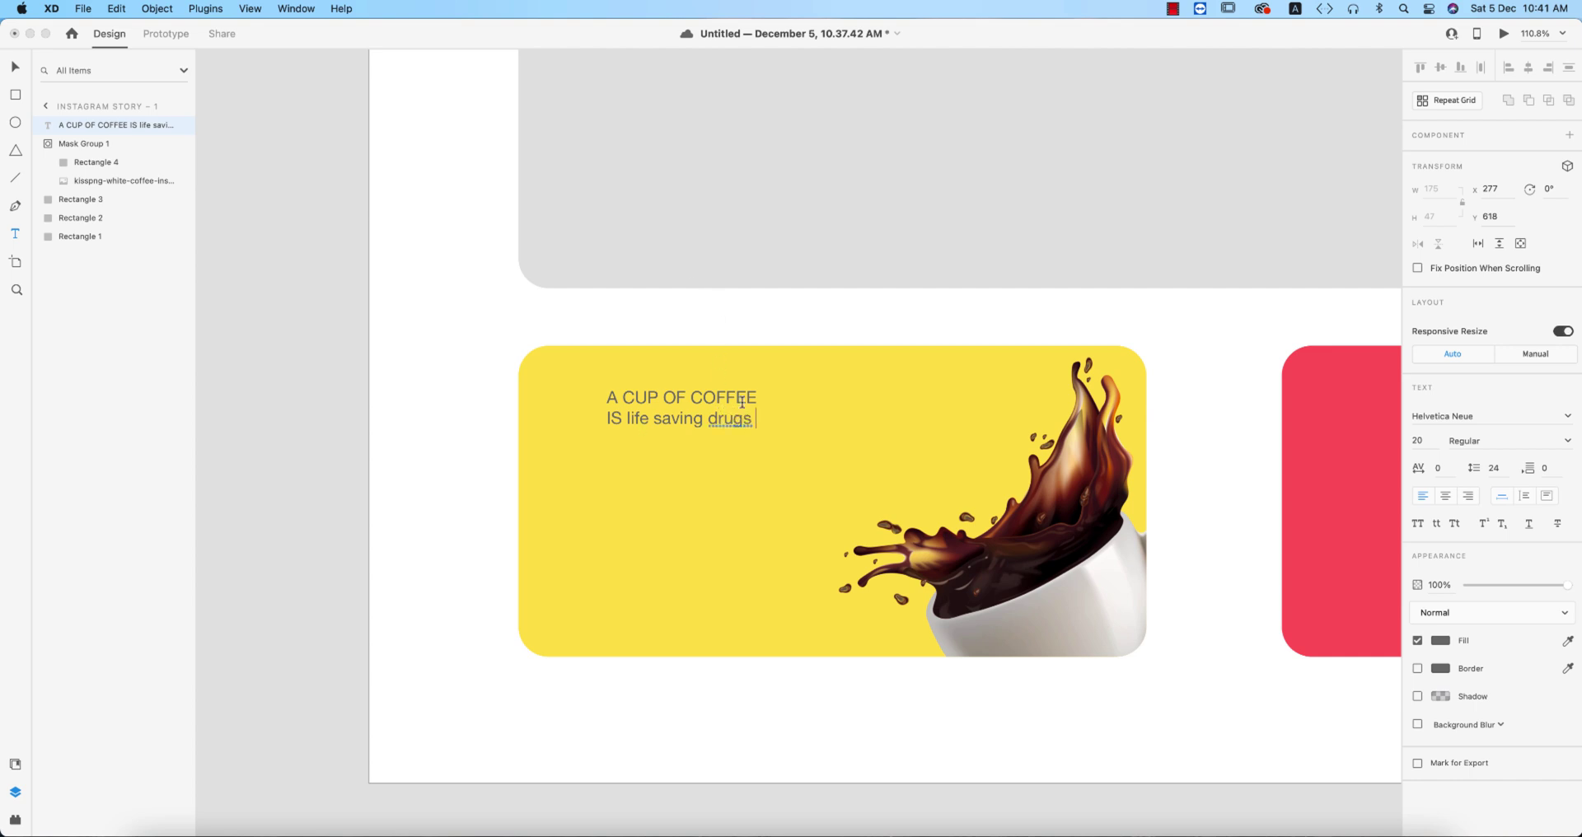
# Step: Make the heading uppercase, Bold and black #000000
pyautogui.moveTo(757, 419); pyautogui.dragTo(594, 391)
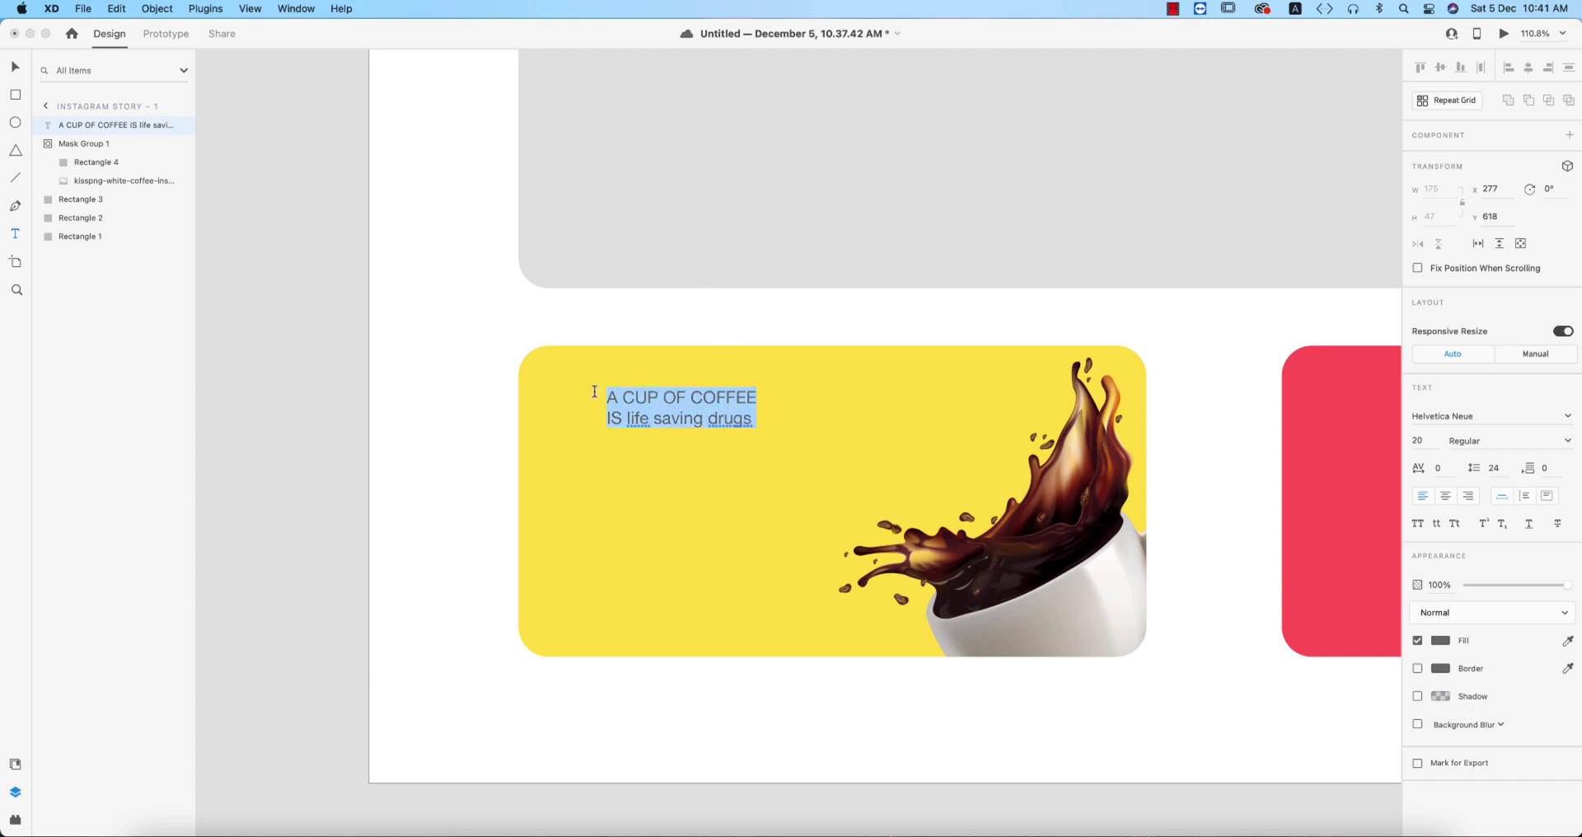
pyautogui.click(1418, 524)
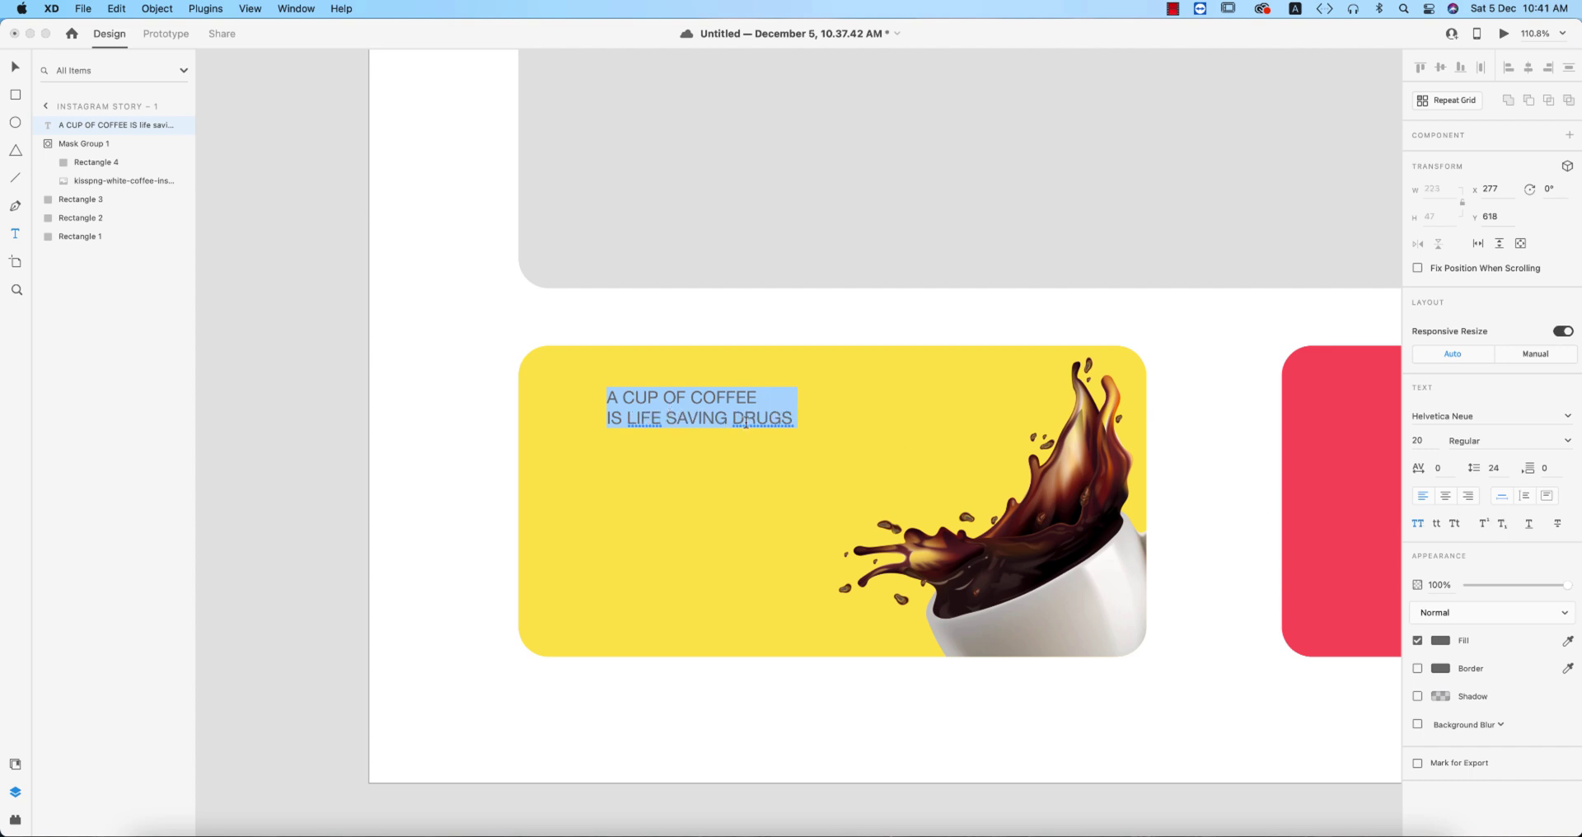
pyautogui.click(1530, 493)
pyautogui.click(1569, 441)
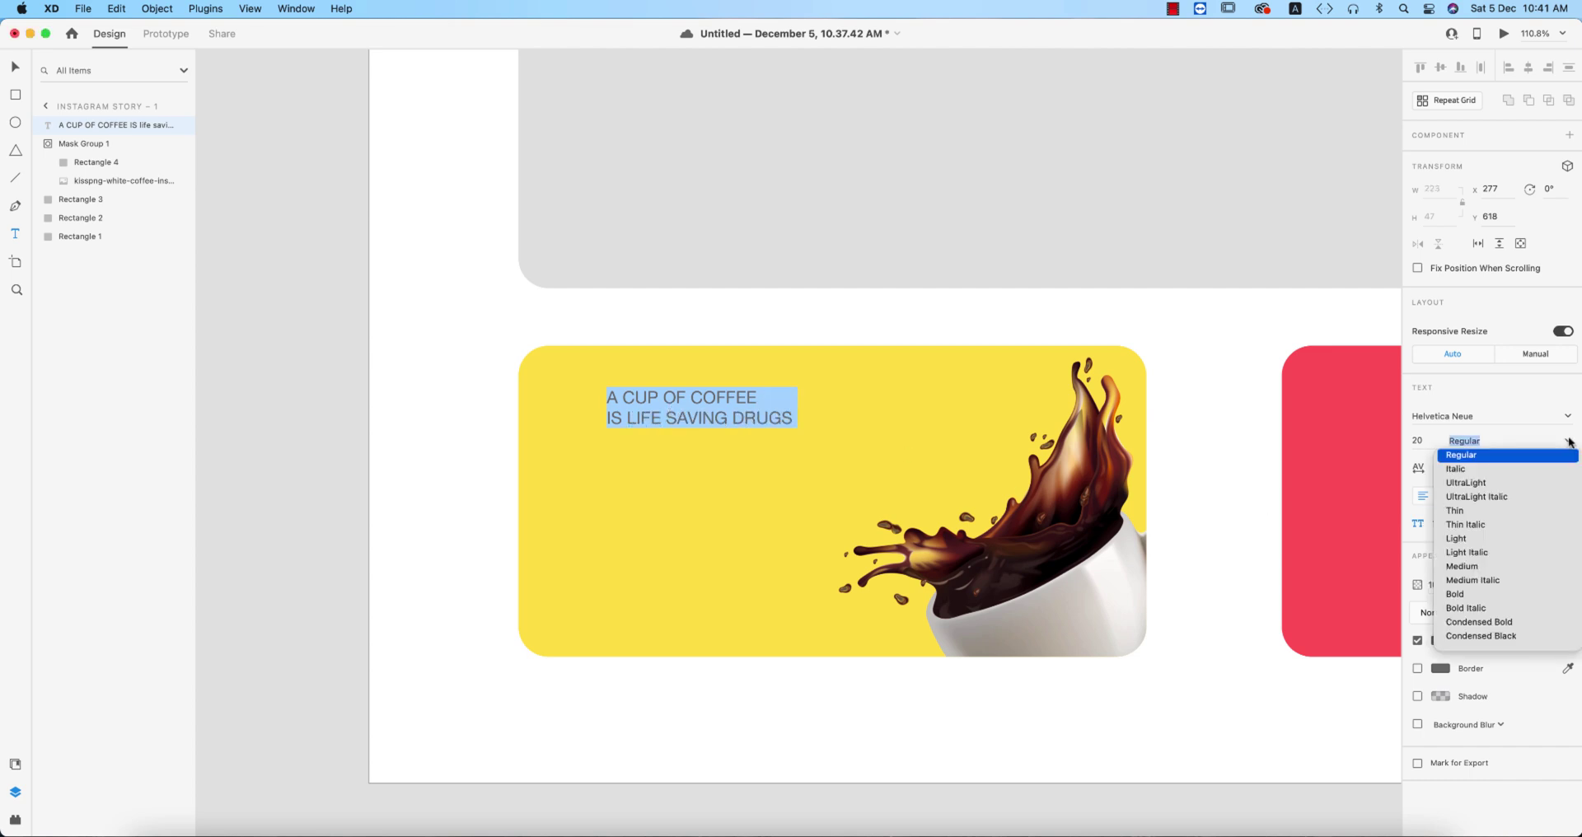
pyautogui.click(1455, 594)
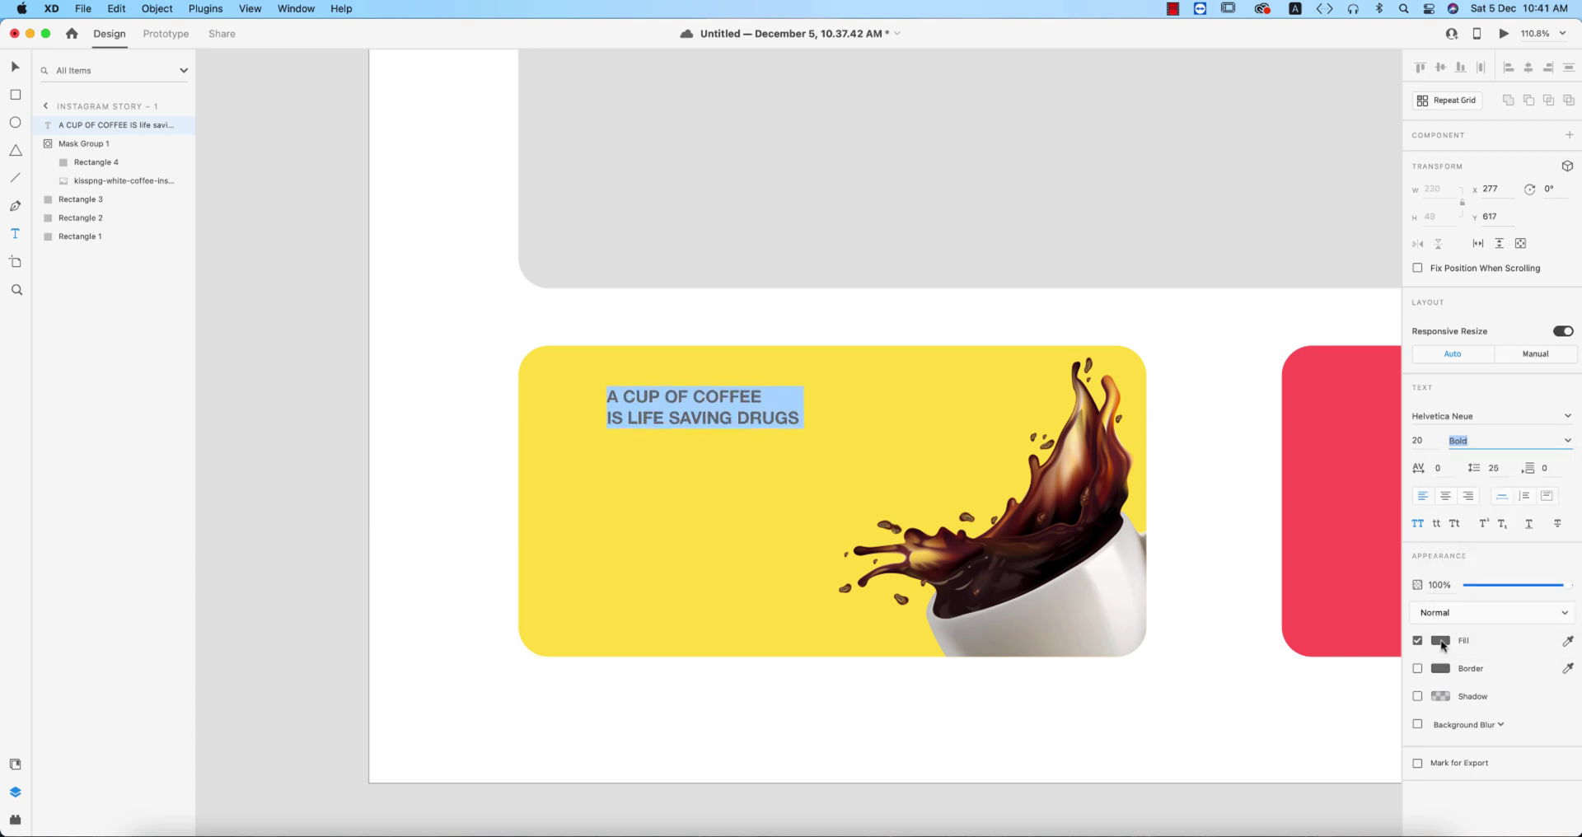
pyautogui.click(1441, 640)
pyautogui.moveTo(1323, 613); pyautogui.dragTo(1210, 690)
pyautogui.press('Escape')
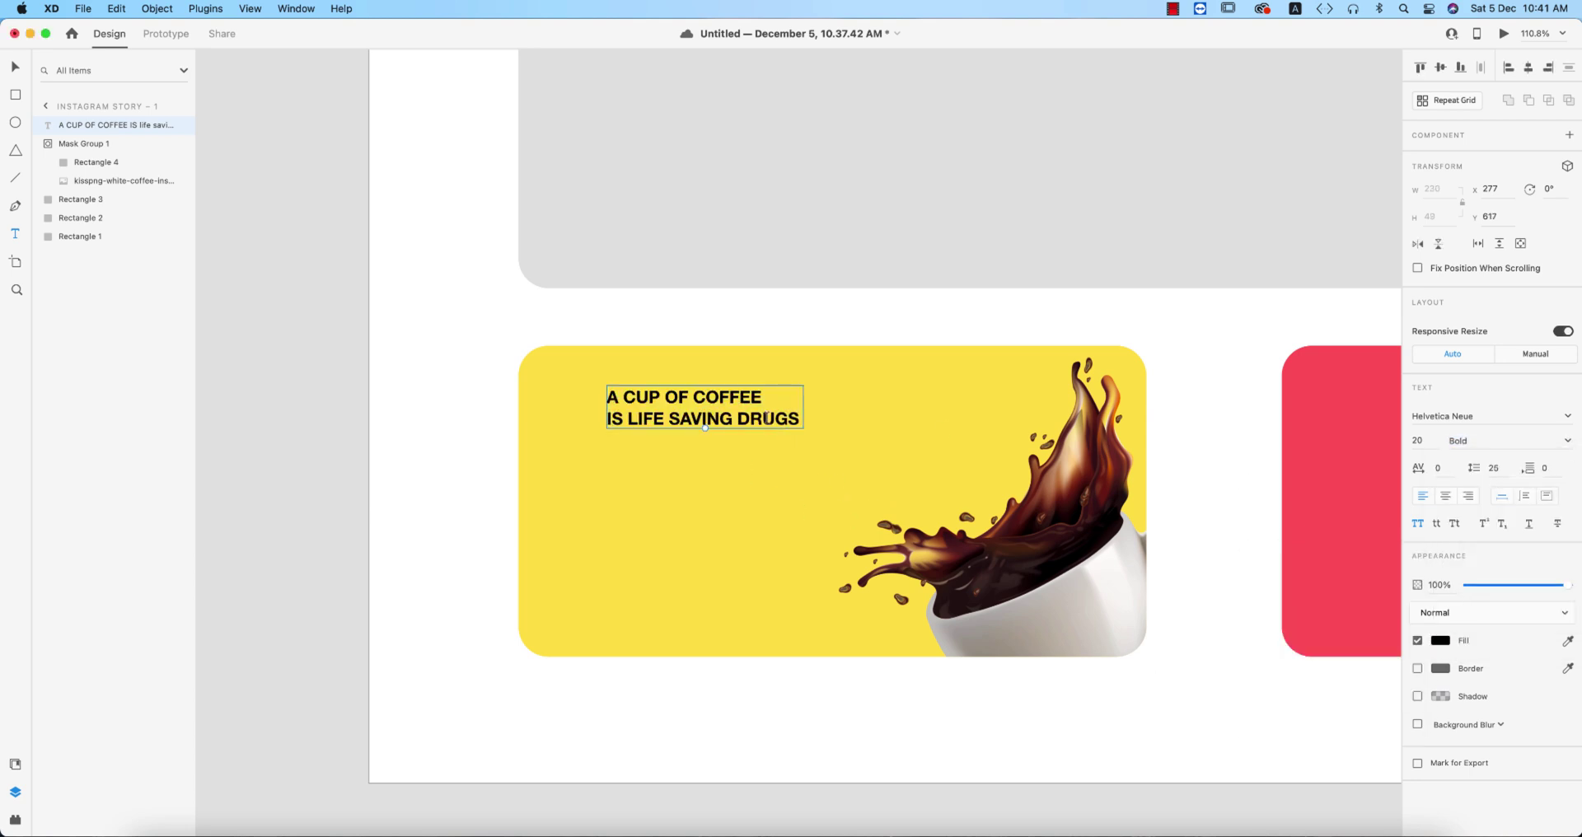
# Step: Move DRUGS onto its own third line of the heading
pyautogui.doubleClick(740, 414)
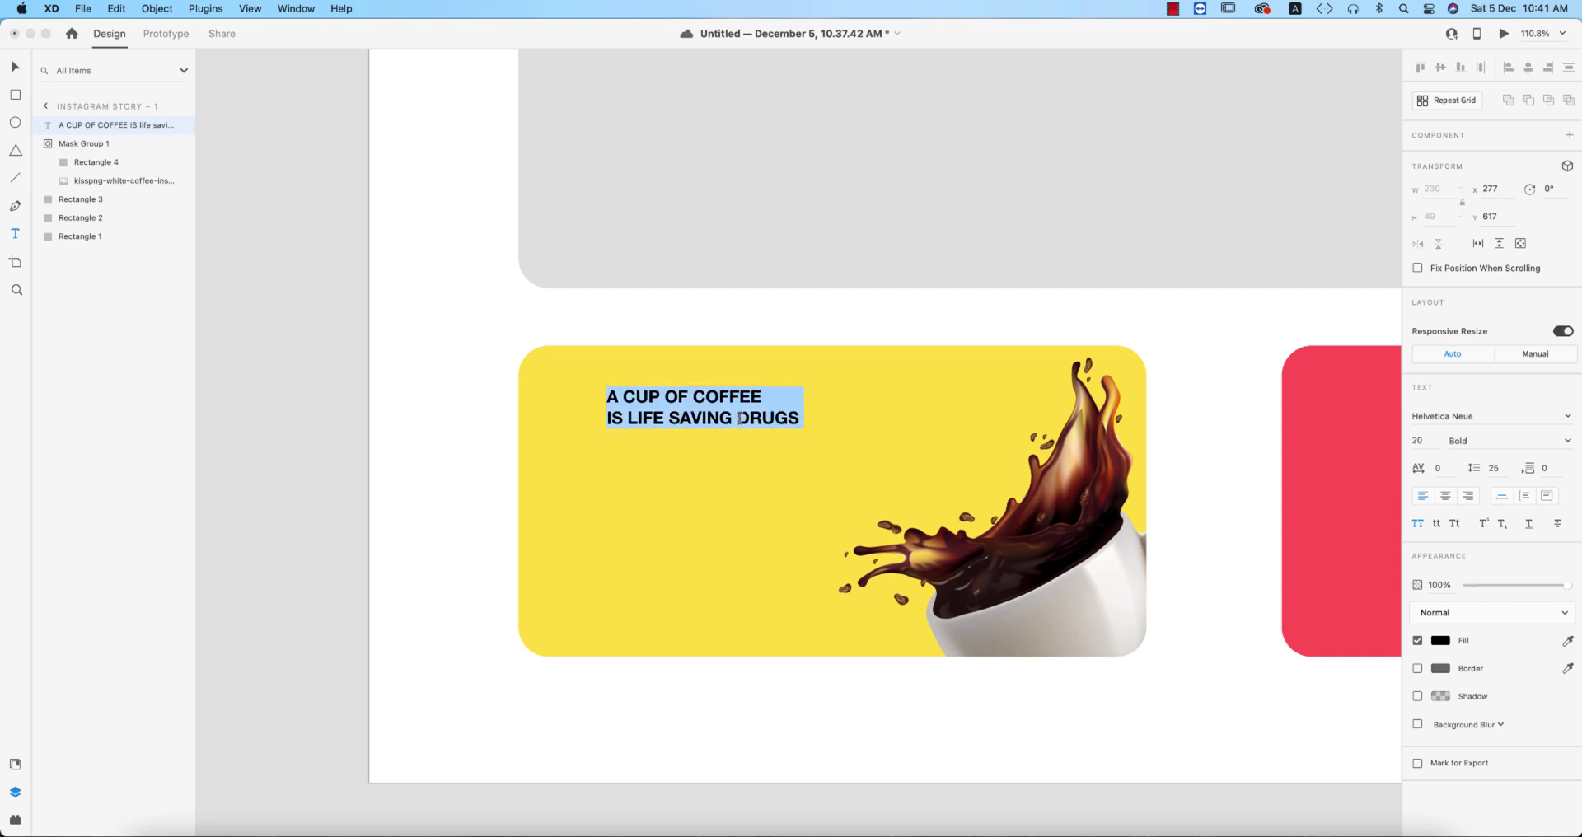
pyautogui.press('BackSpace')
pyautogui.press('super+z')
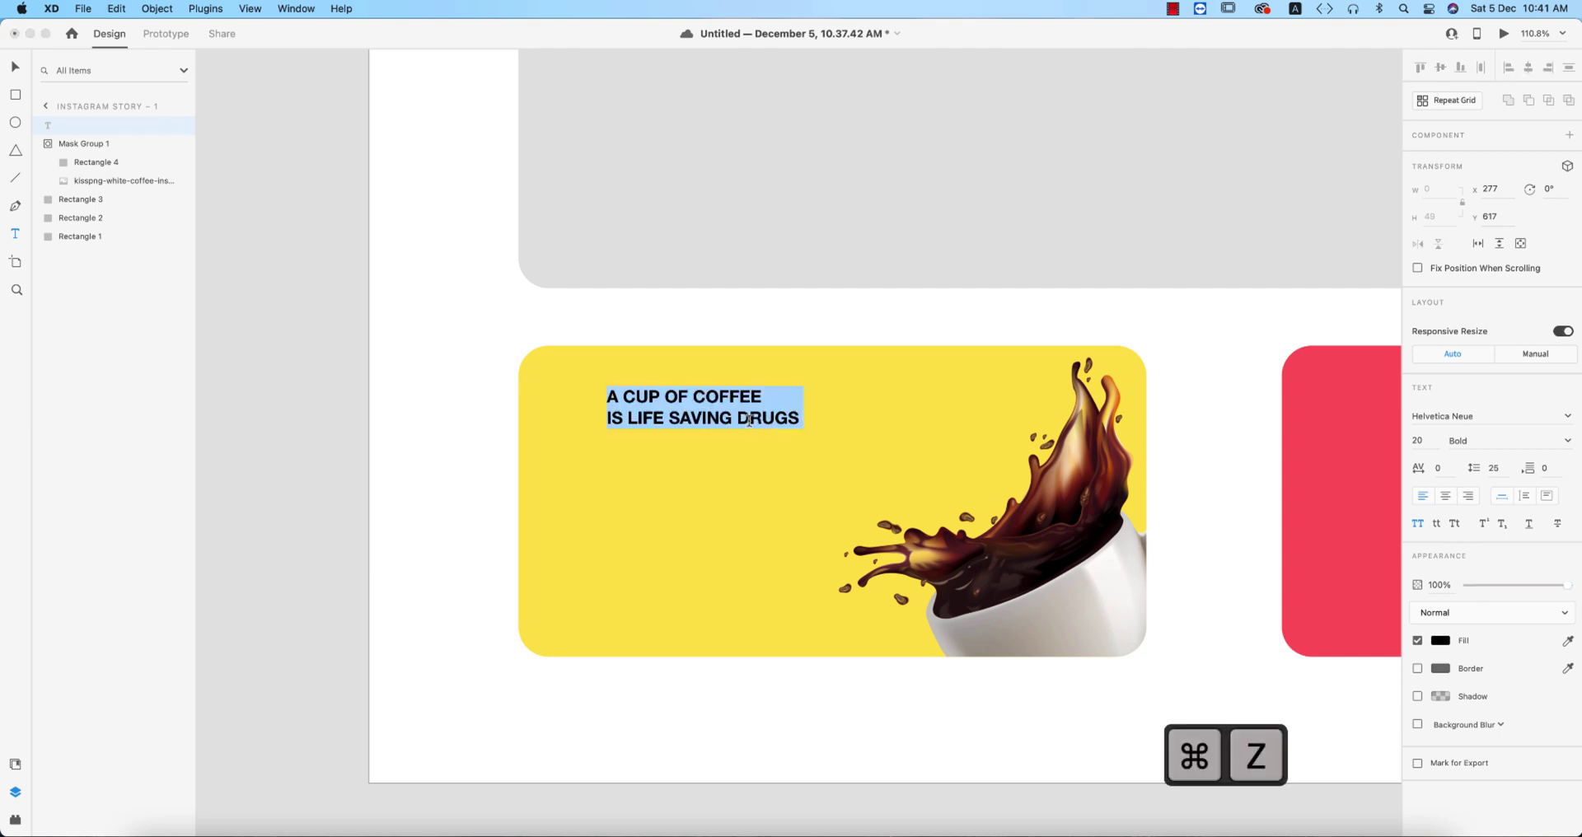
pyautogui.click(739, 418)
pyautogui.press('Return')
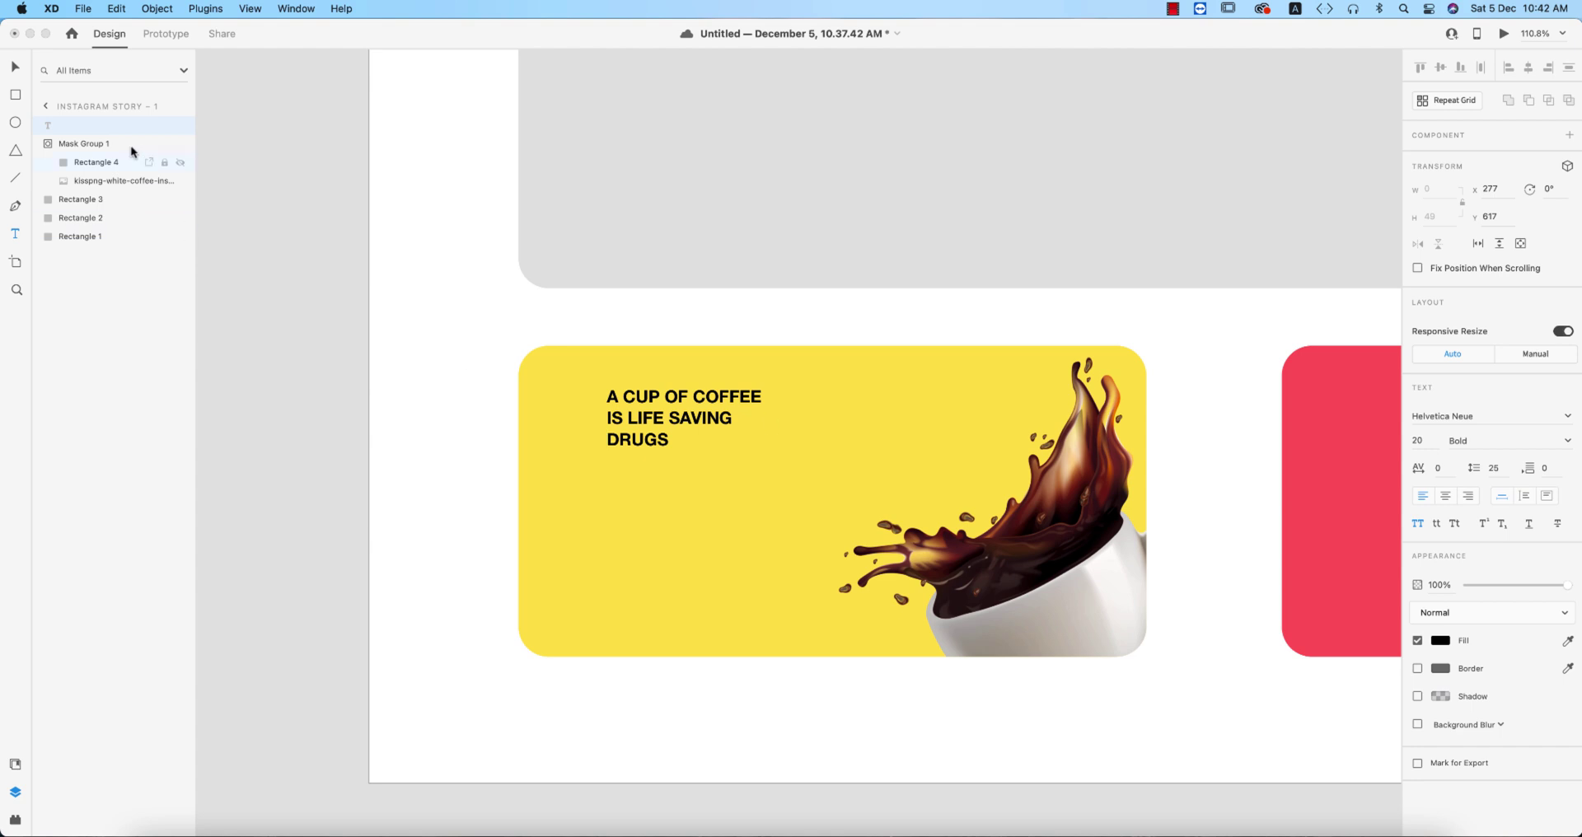
# Step: Set the heading's font size to 35
pyautogui.click(15, 67)
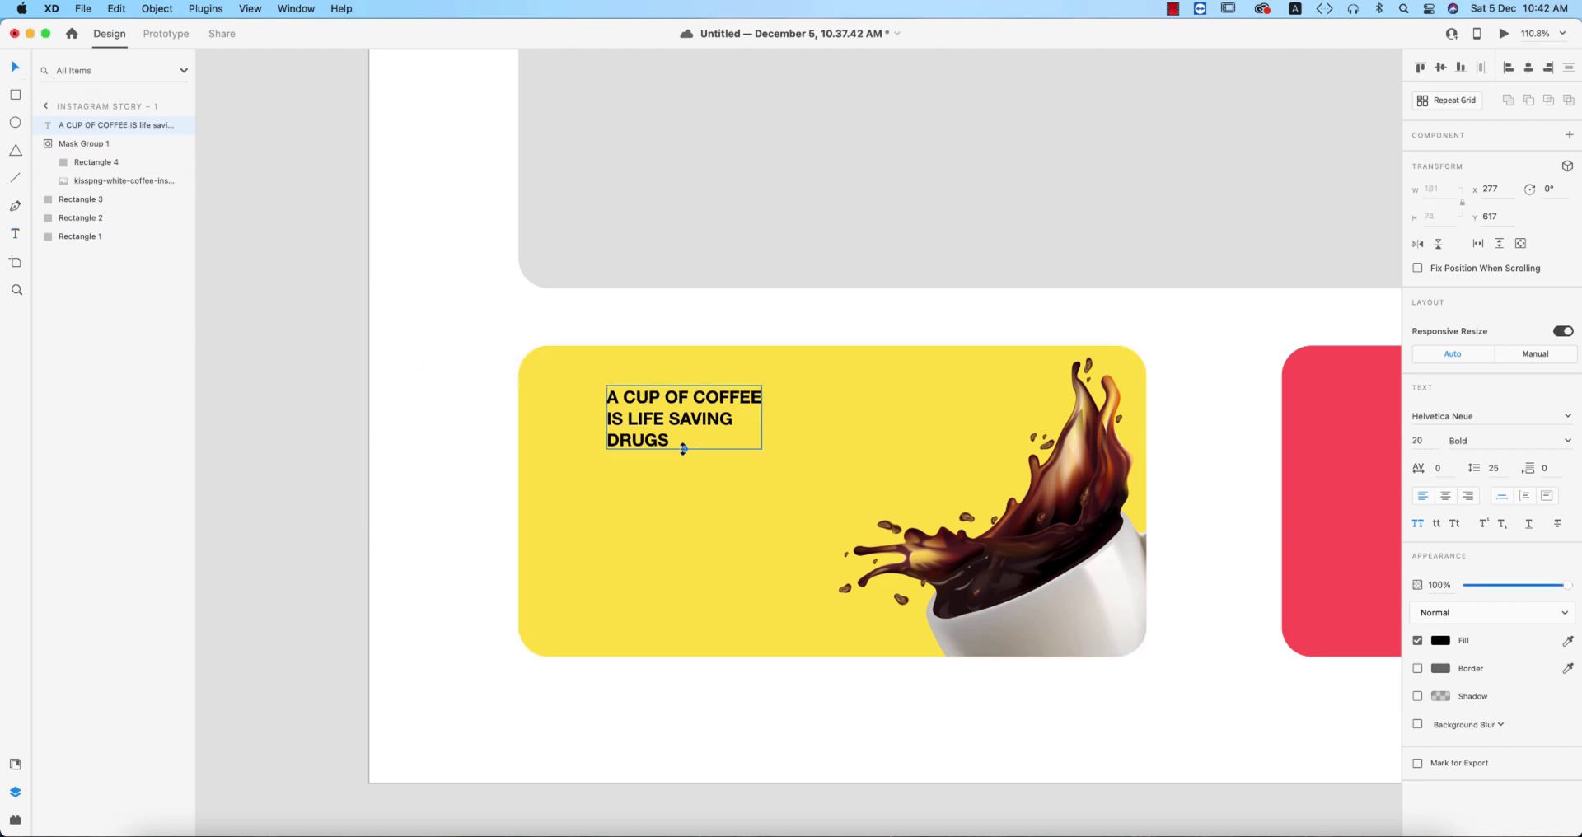
pyautogui.moveTo(683, 448)
pyautogui.mouseDown()
pyautogui.moveTo(681, 491)
pyautogui.moveTo(673, 430)
pyautogui.mouseUp()
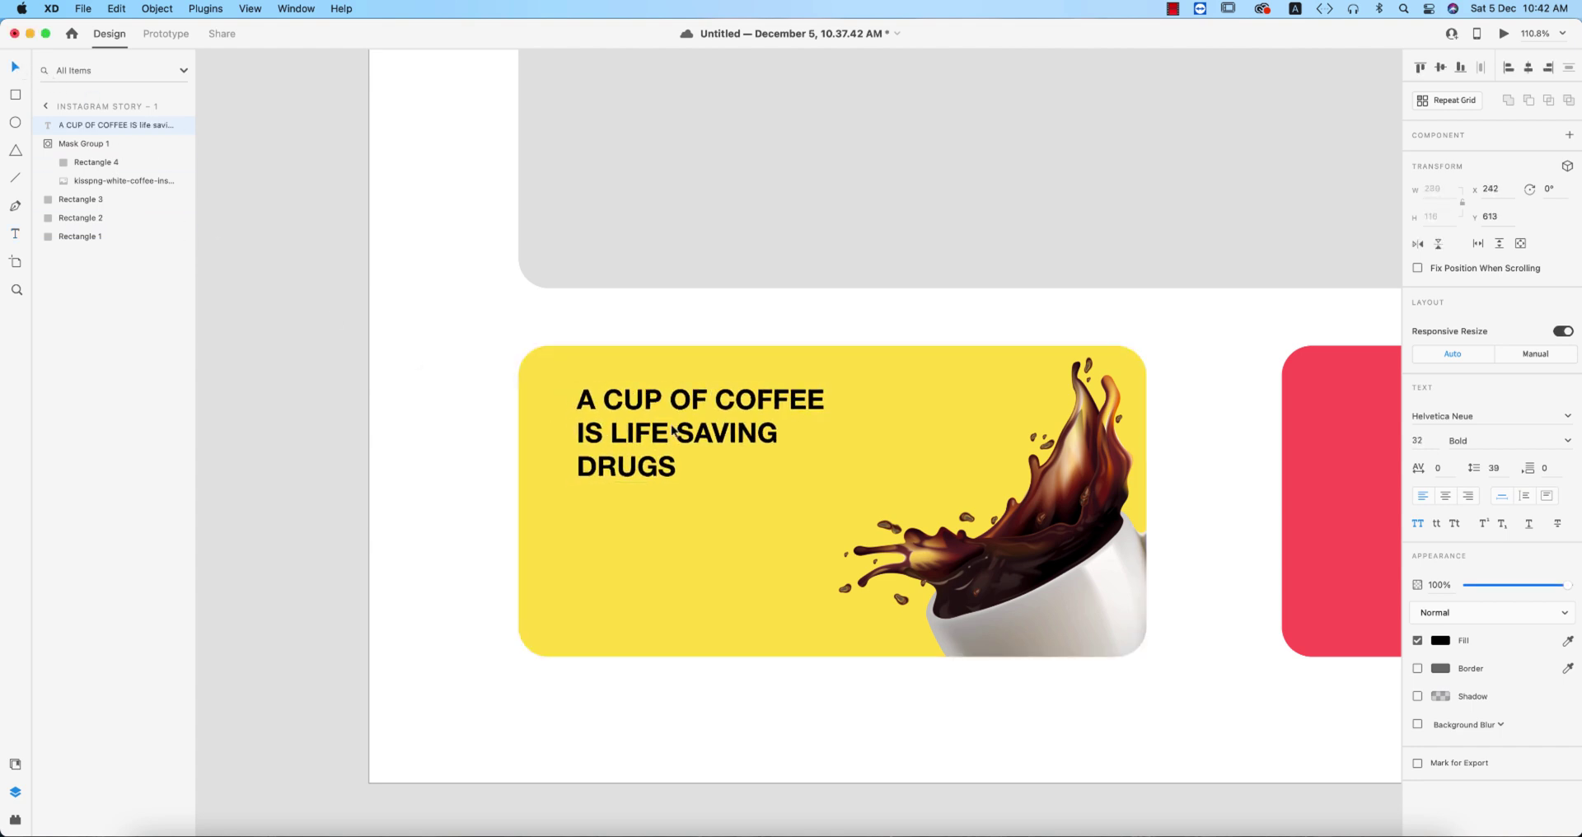
pyautogui.click(1422, 441)
pyautogui.write('35')
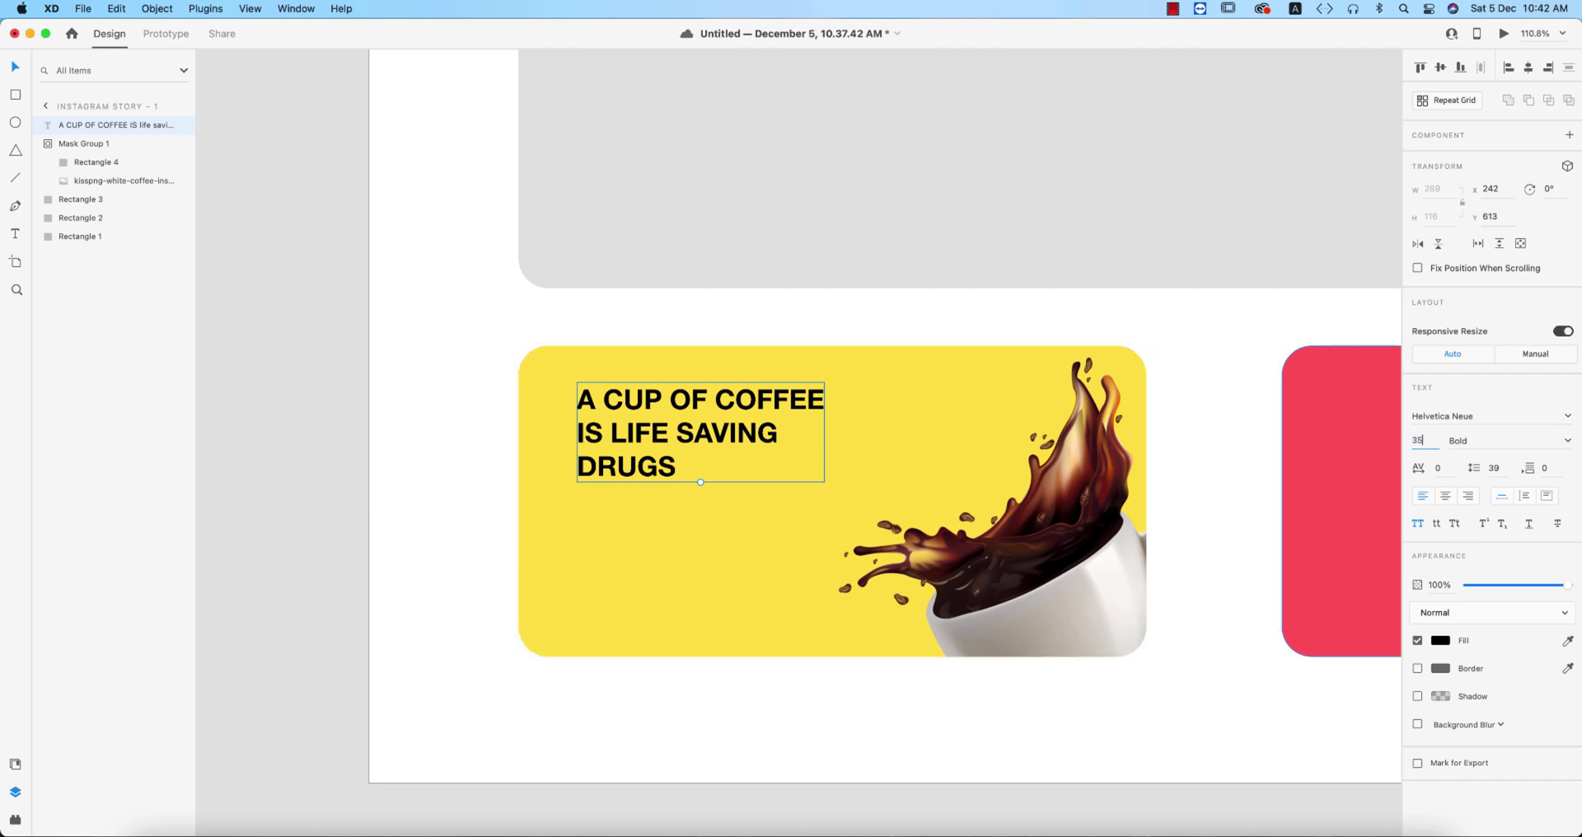
pyautogui.press('Return')
pyautogui.click(713, 547)
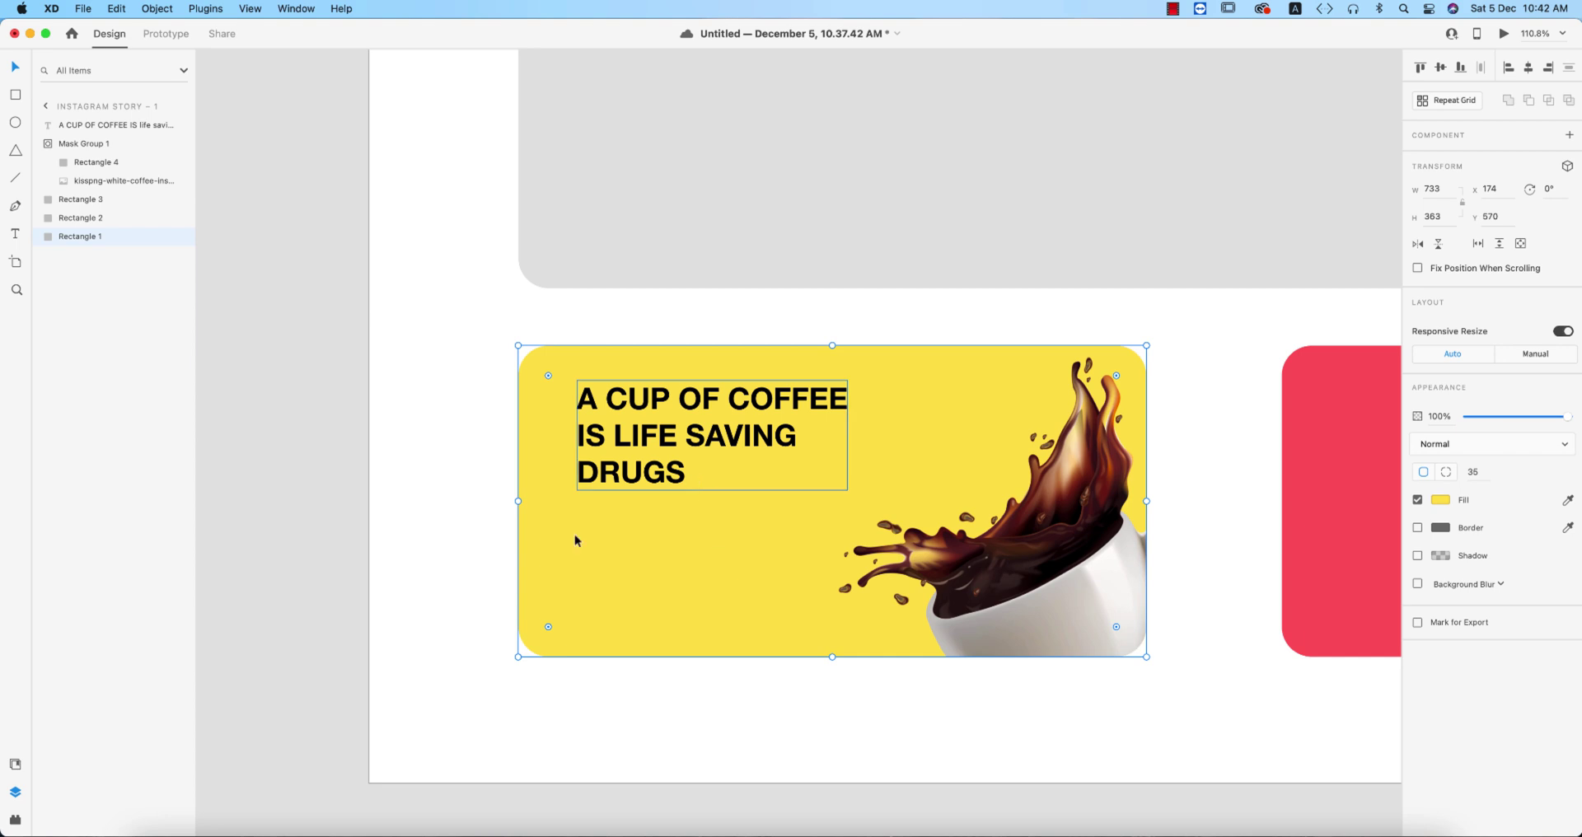
# Step: Draw a 154 × 35 borderless black rounded button shape near the yellow card's bottom left
pyautogui.click(743, 672)
pyautogui.click(16, 94)
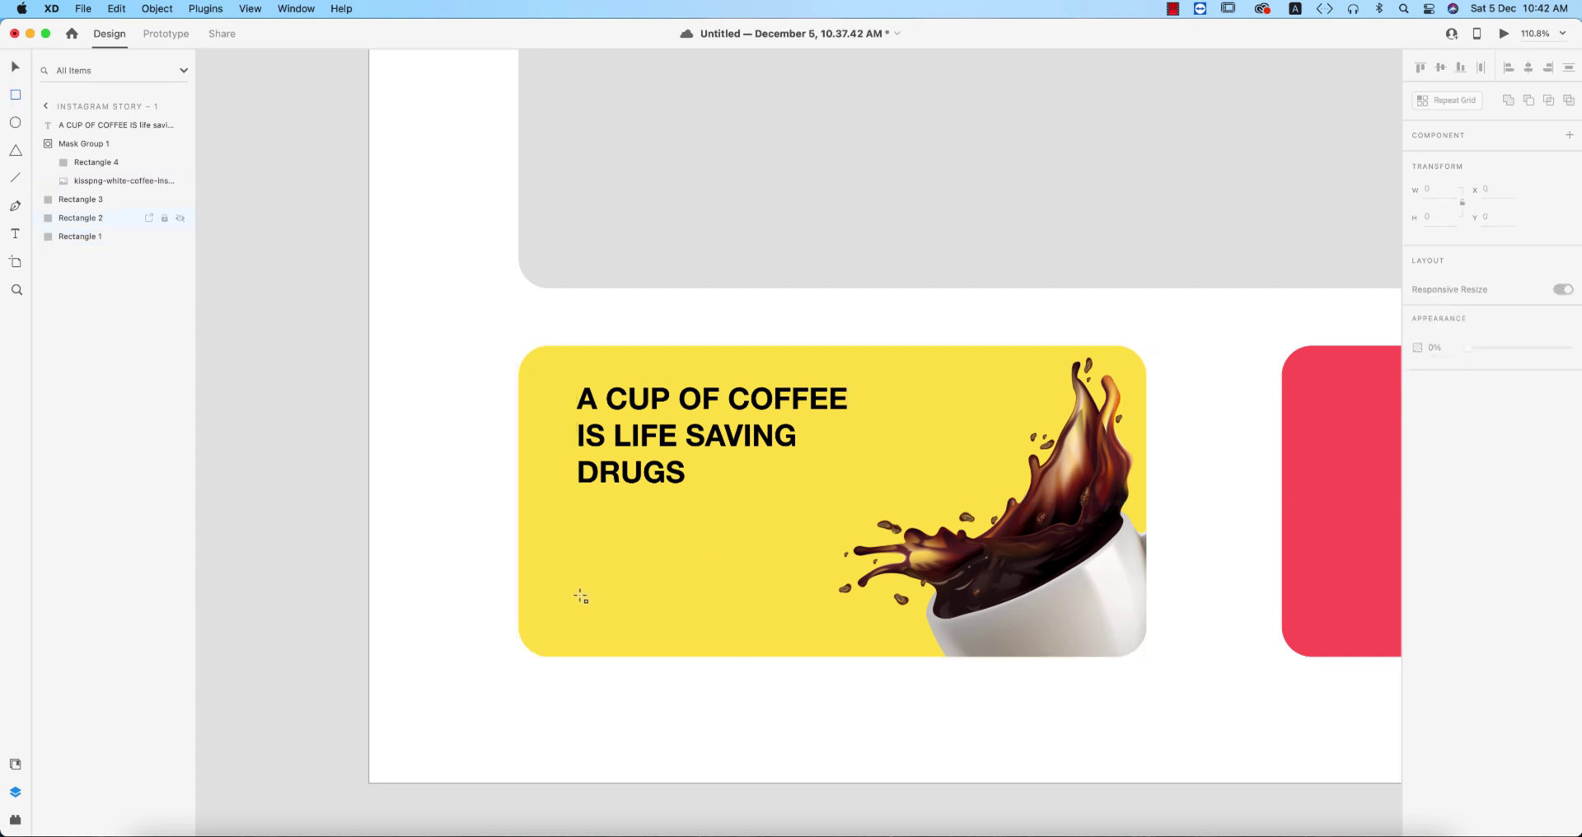
pyautogui.moveTo(581, 597)
pyautogui.mouseDown()
pyautogui.moveTo(724, 623)
pyautogui.moveTo(601, 608)
pyautogui.mouseUp()
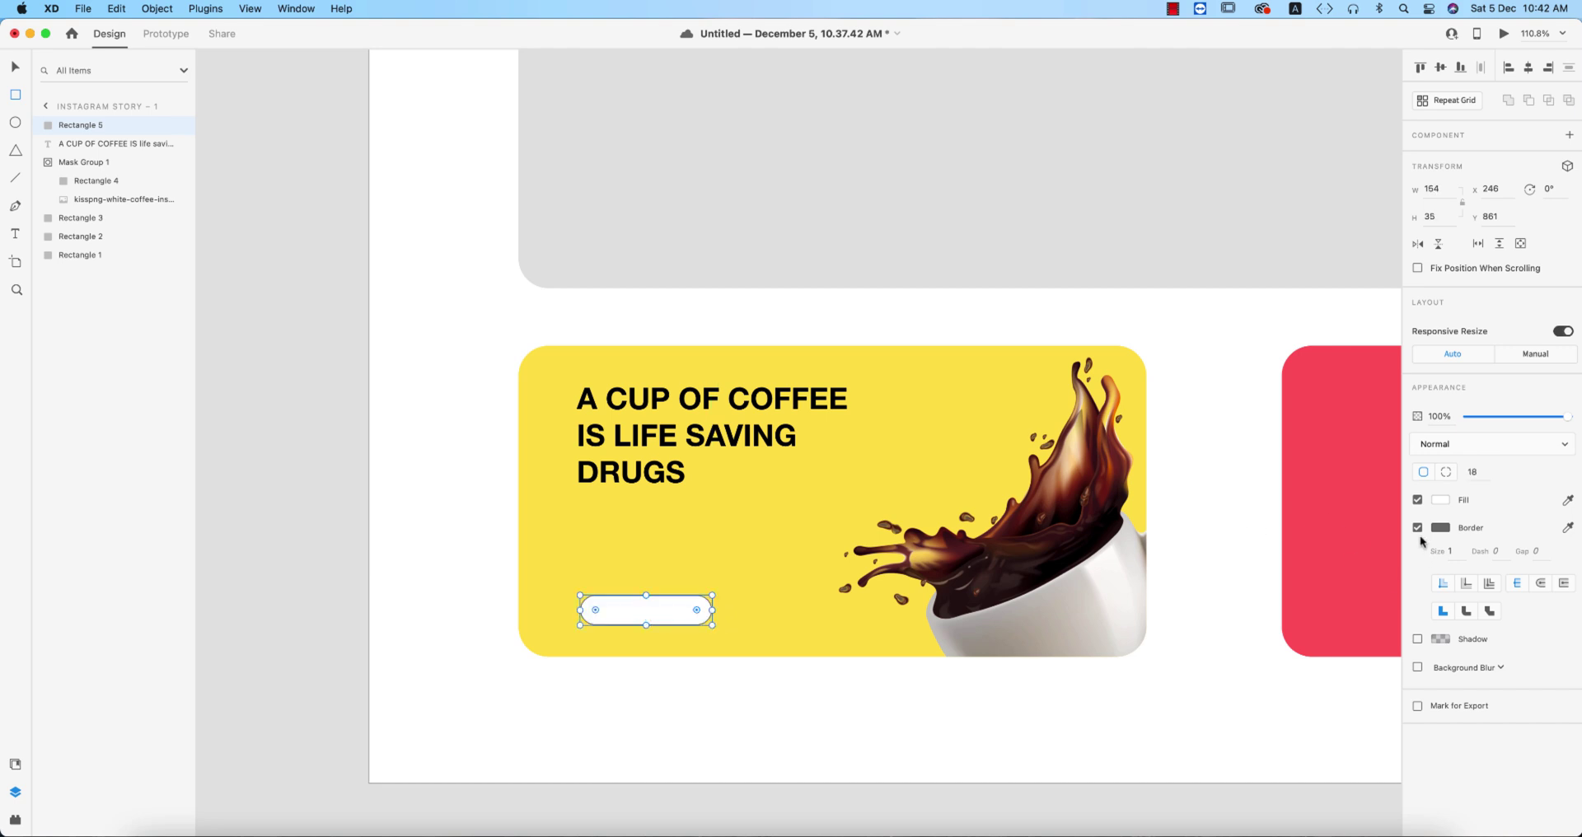
pyautogui.click(1417, 527)
pyautogui.click(1440, 499)
pyautogui.click(1256, 540)
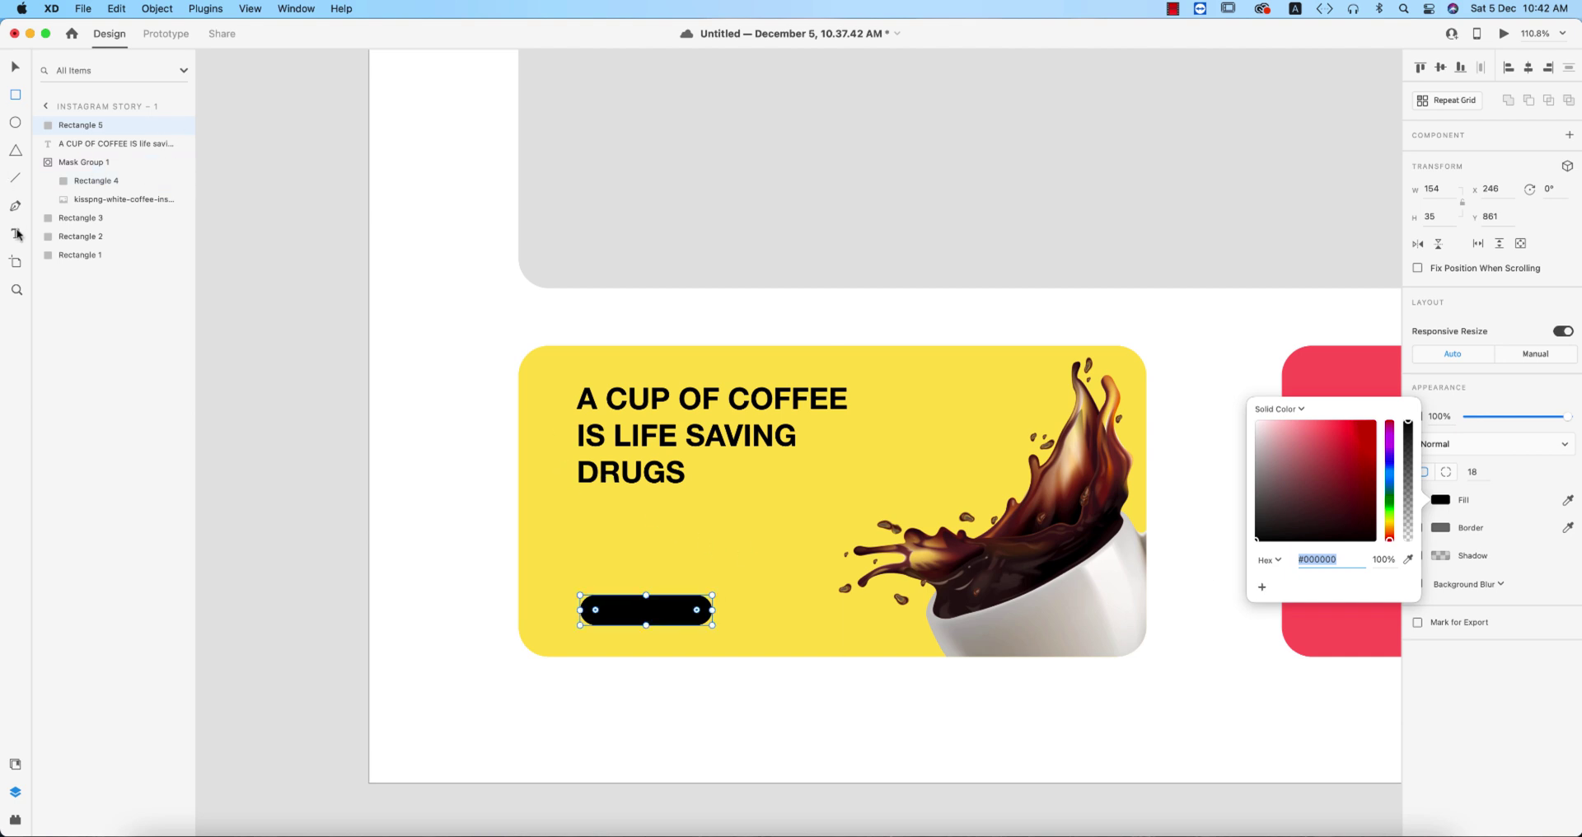
pyautogui.click(17, 235)
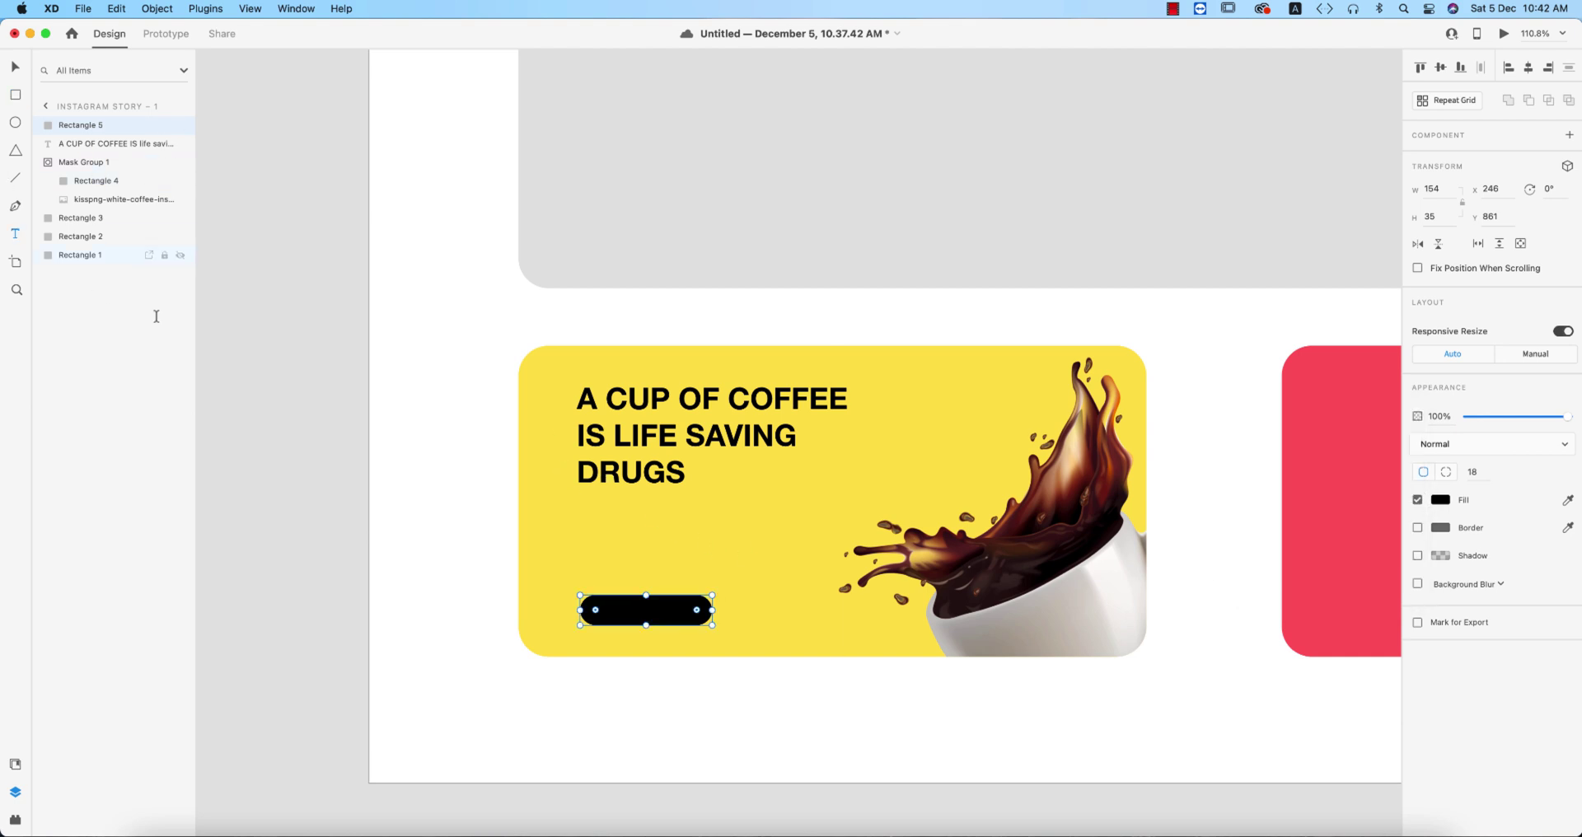
# Step: Add the subline 'Have a cup of coffee with us' below the heading
pyautogui.click(585, 529)
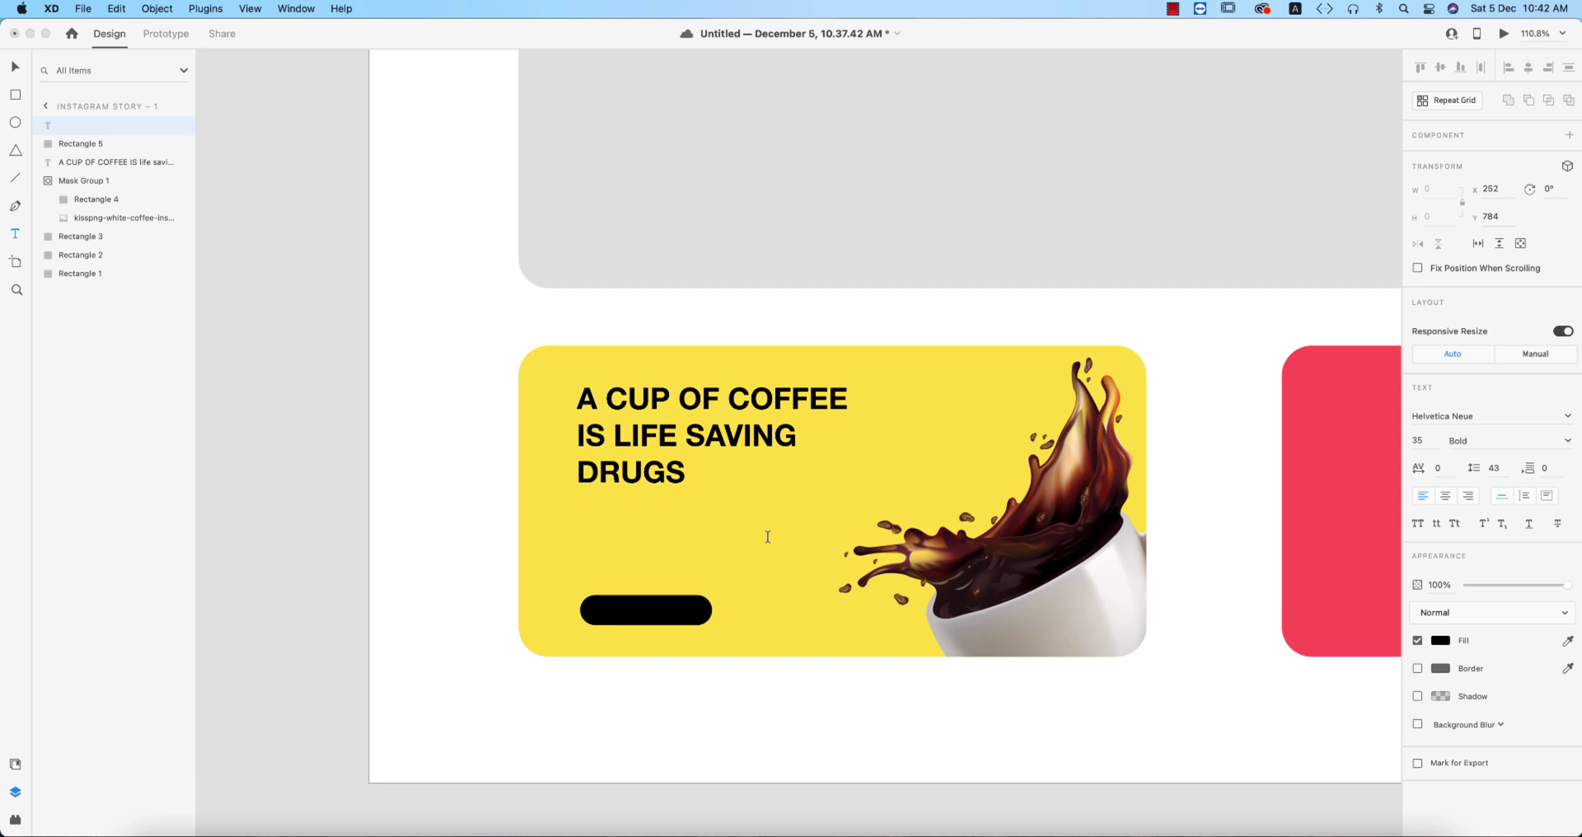
pyautogui.write('Have a')
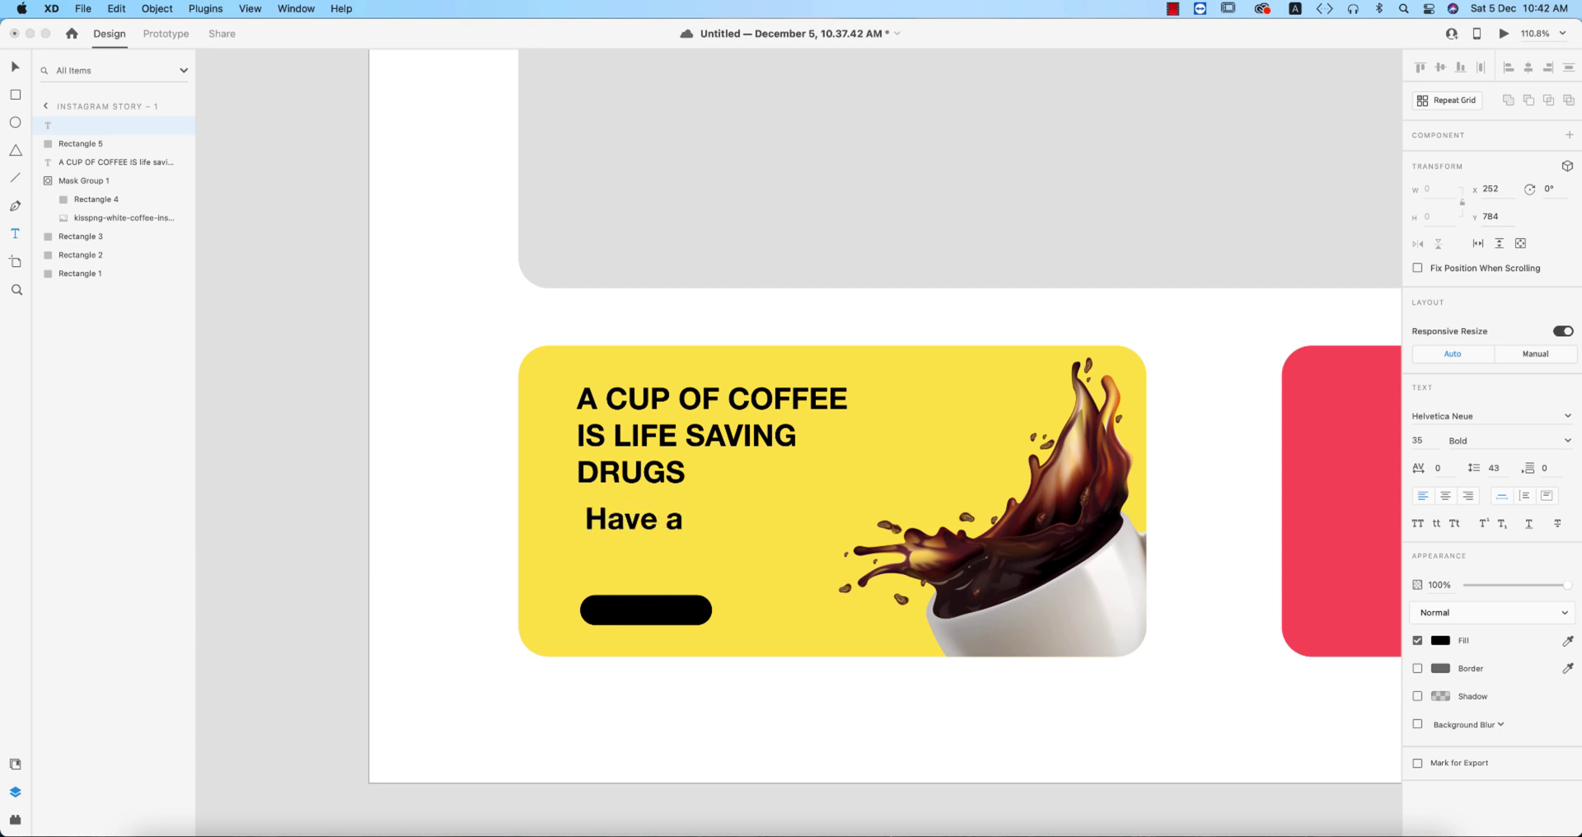
pyautogui.write(' cup of ')
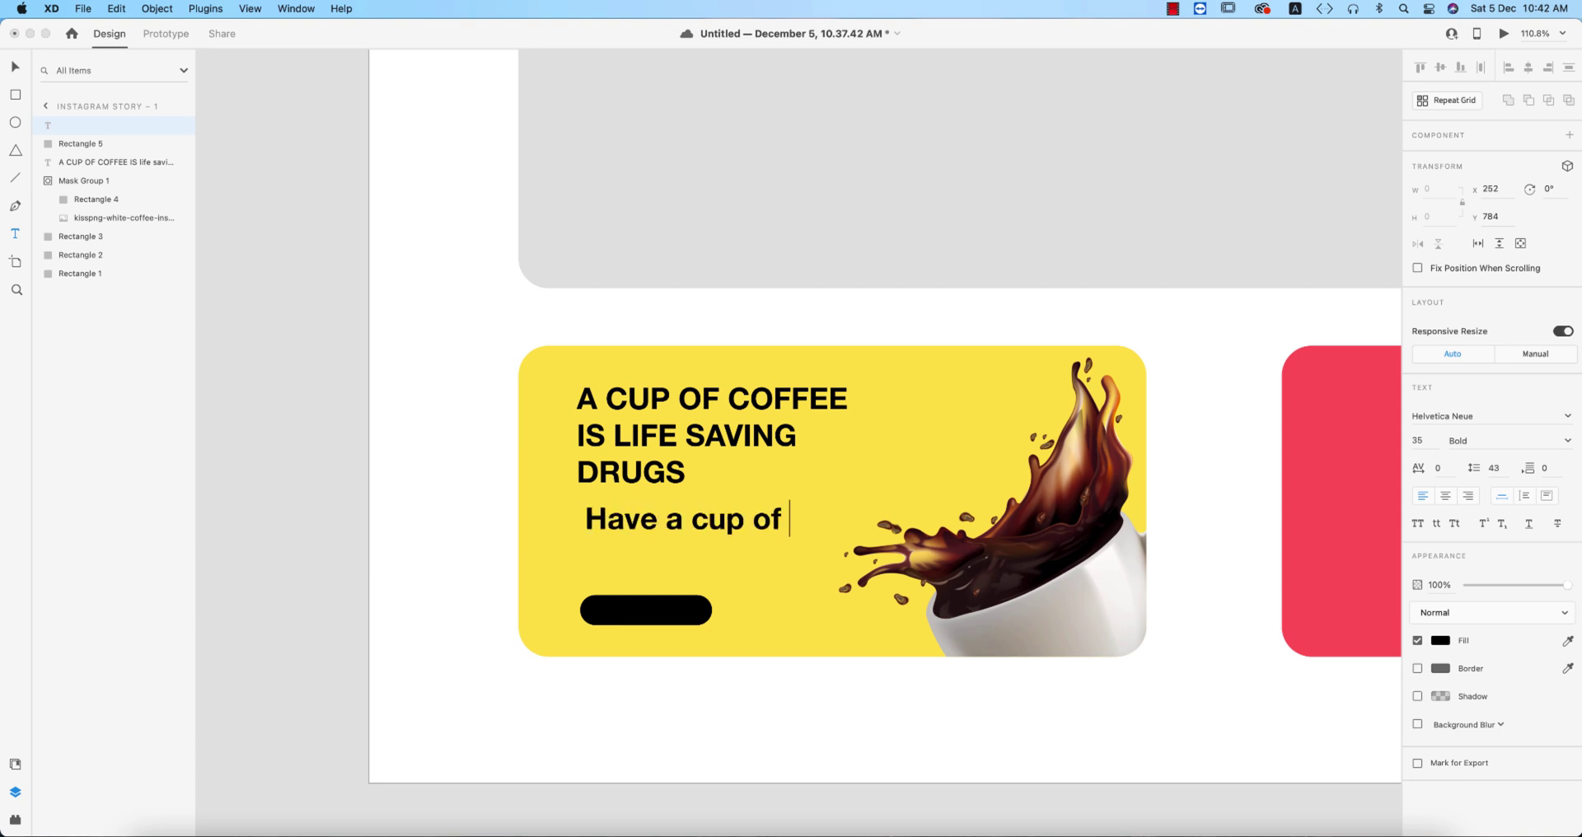
pyautogui.write('coffee')
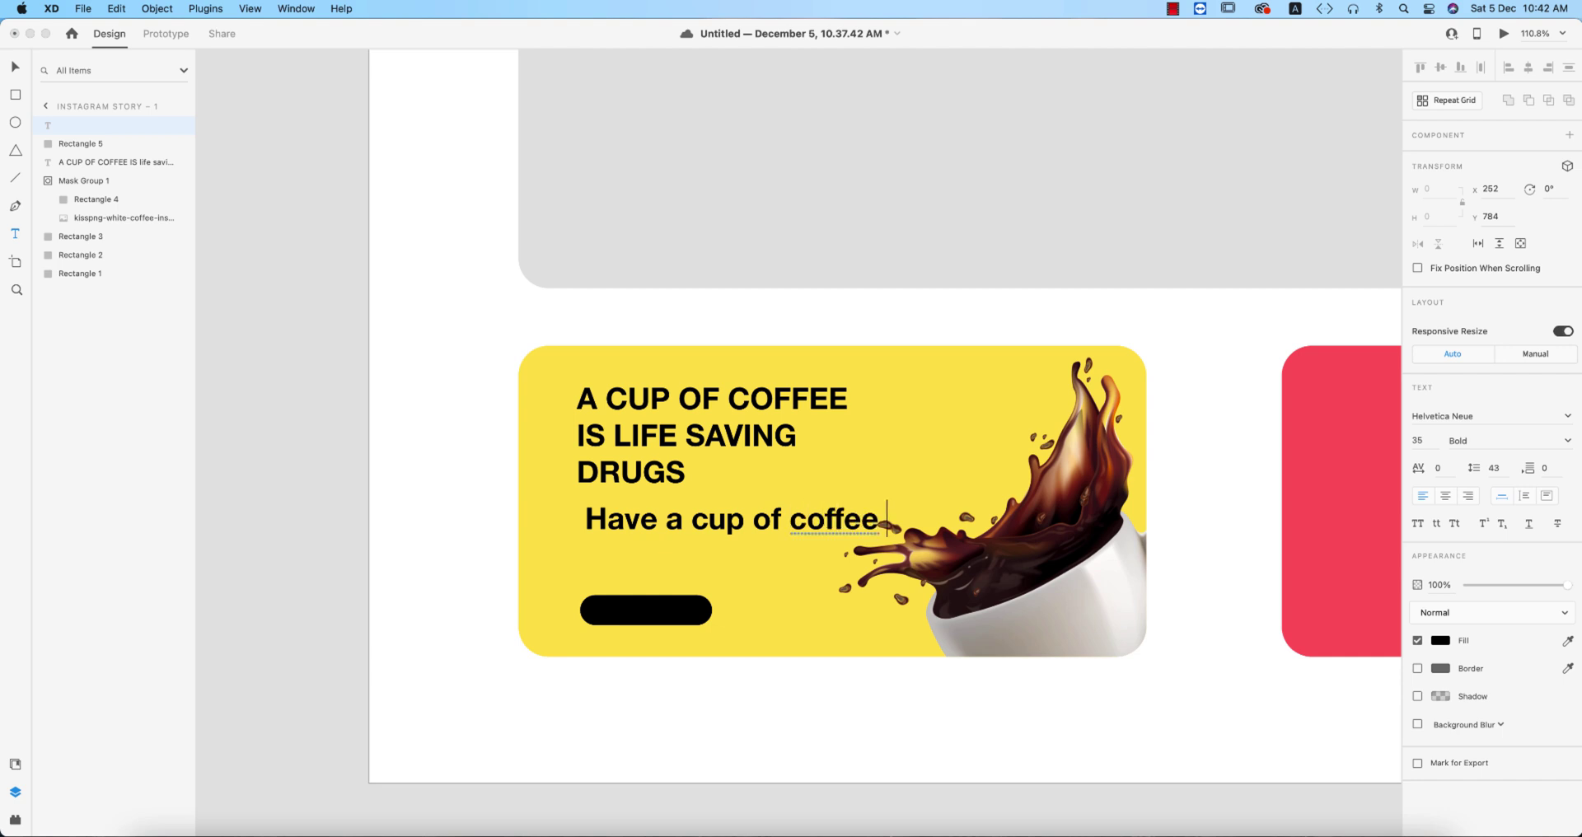
pyautogui.write(' with us')
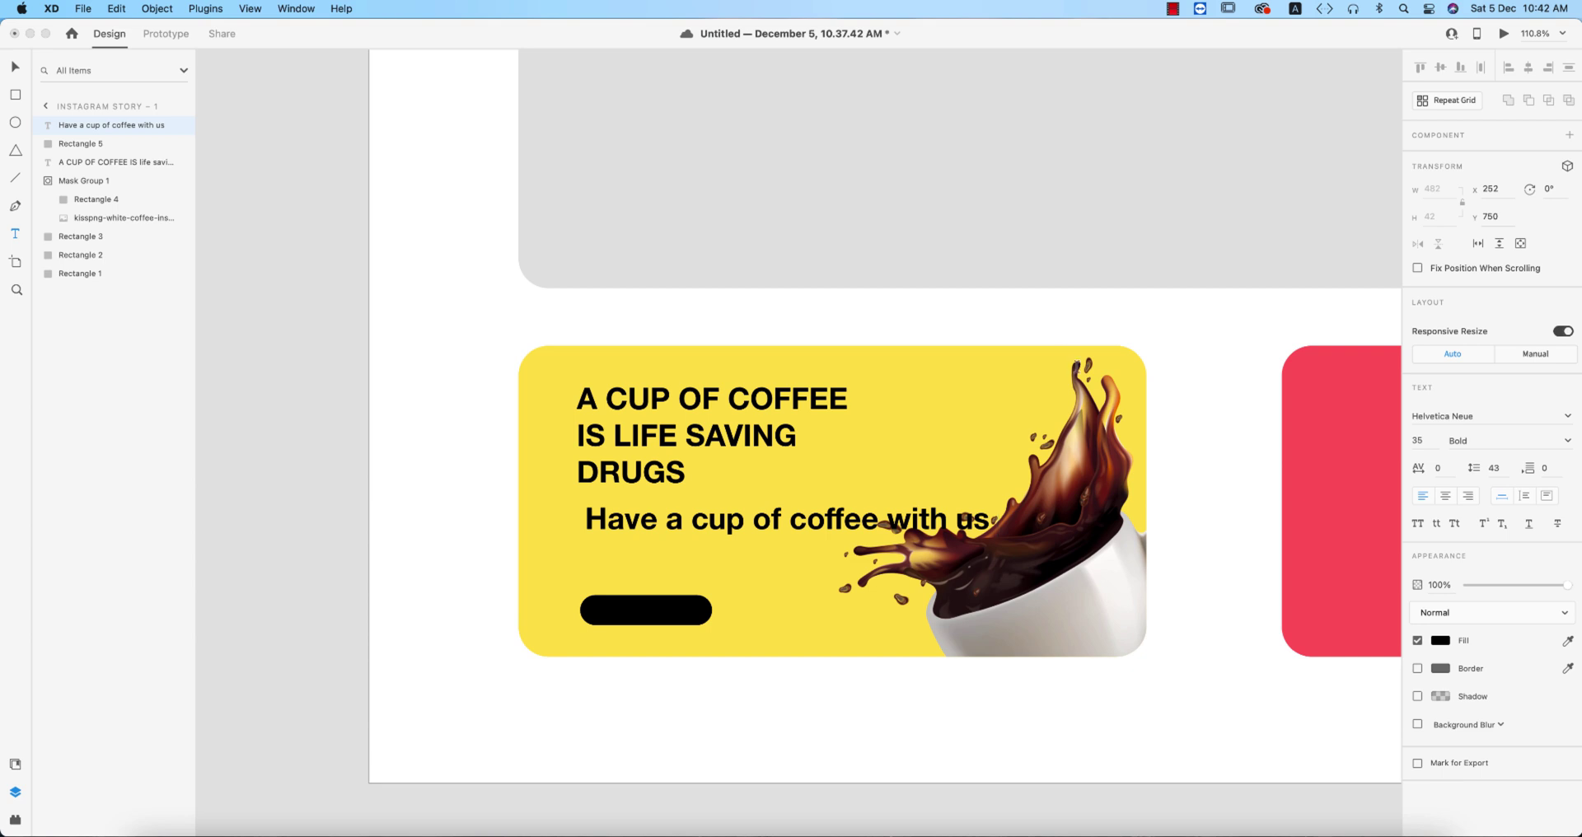
pyautogui.press('super+a')
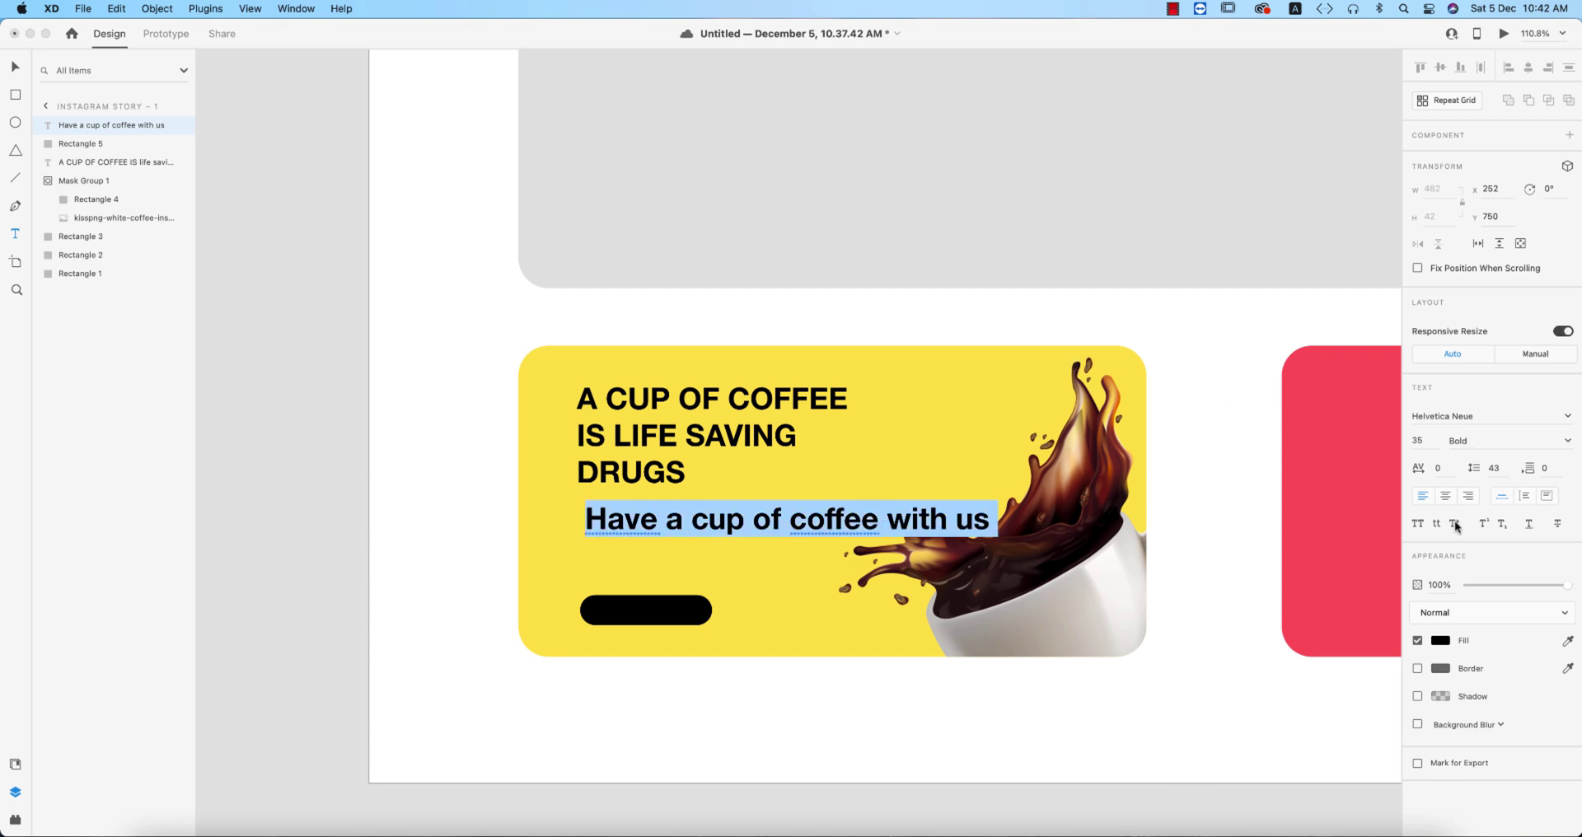
pyautogui.click(1417, 525)
pyautogui.click(1417, 525)
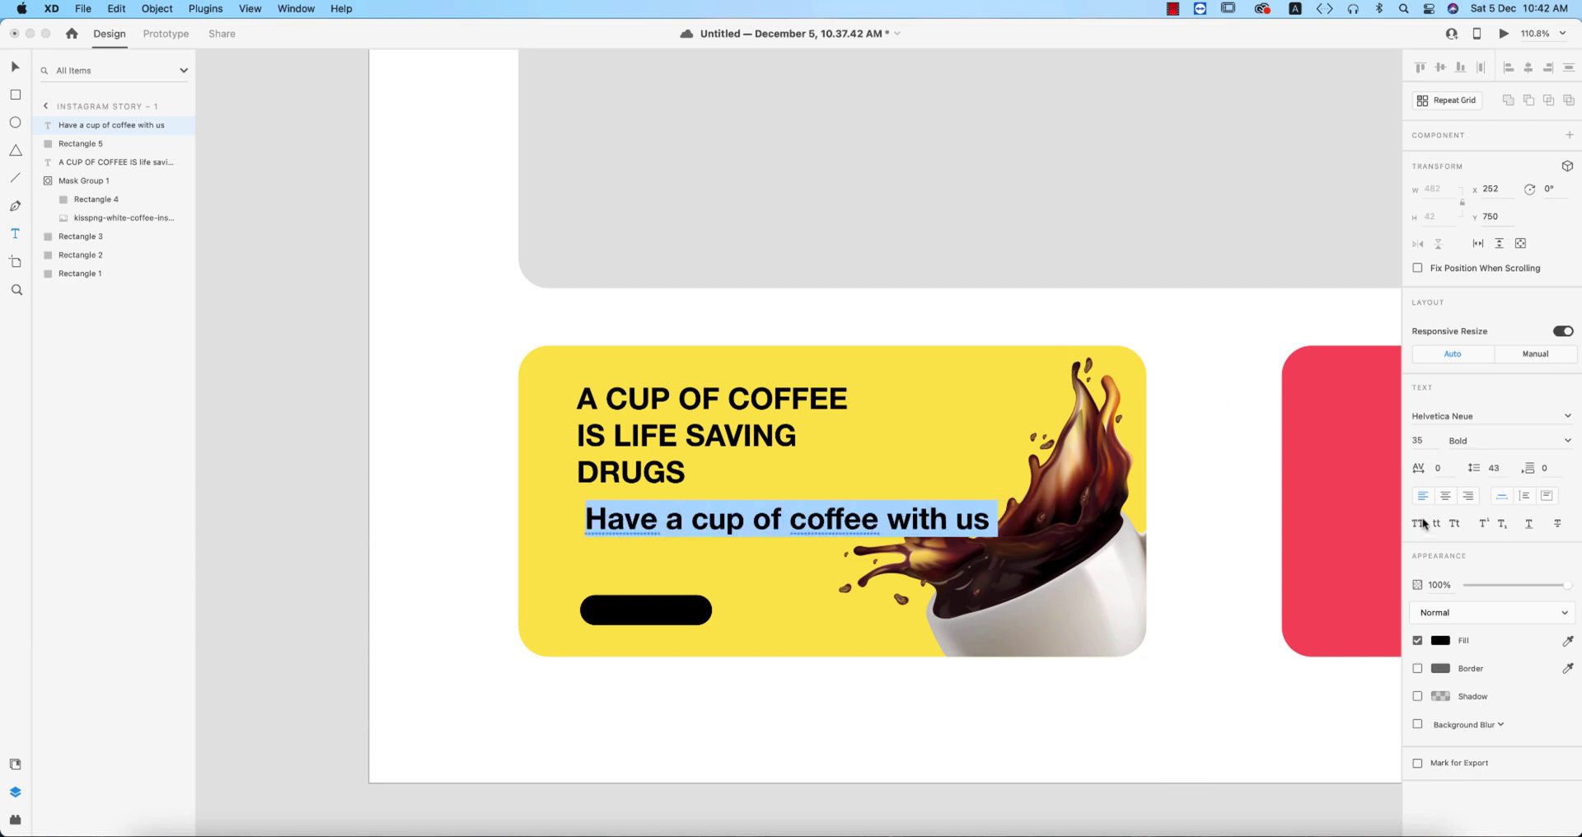
# Step: Set the subline to Helvetica Neue Thin at font size 21.88
pyautogui.click(1569, 418)
pyautogui.click(1550, 430)
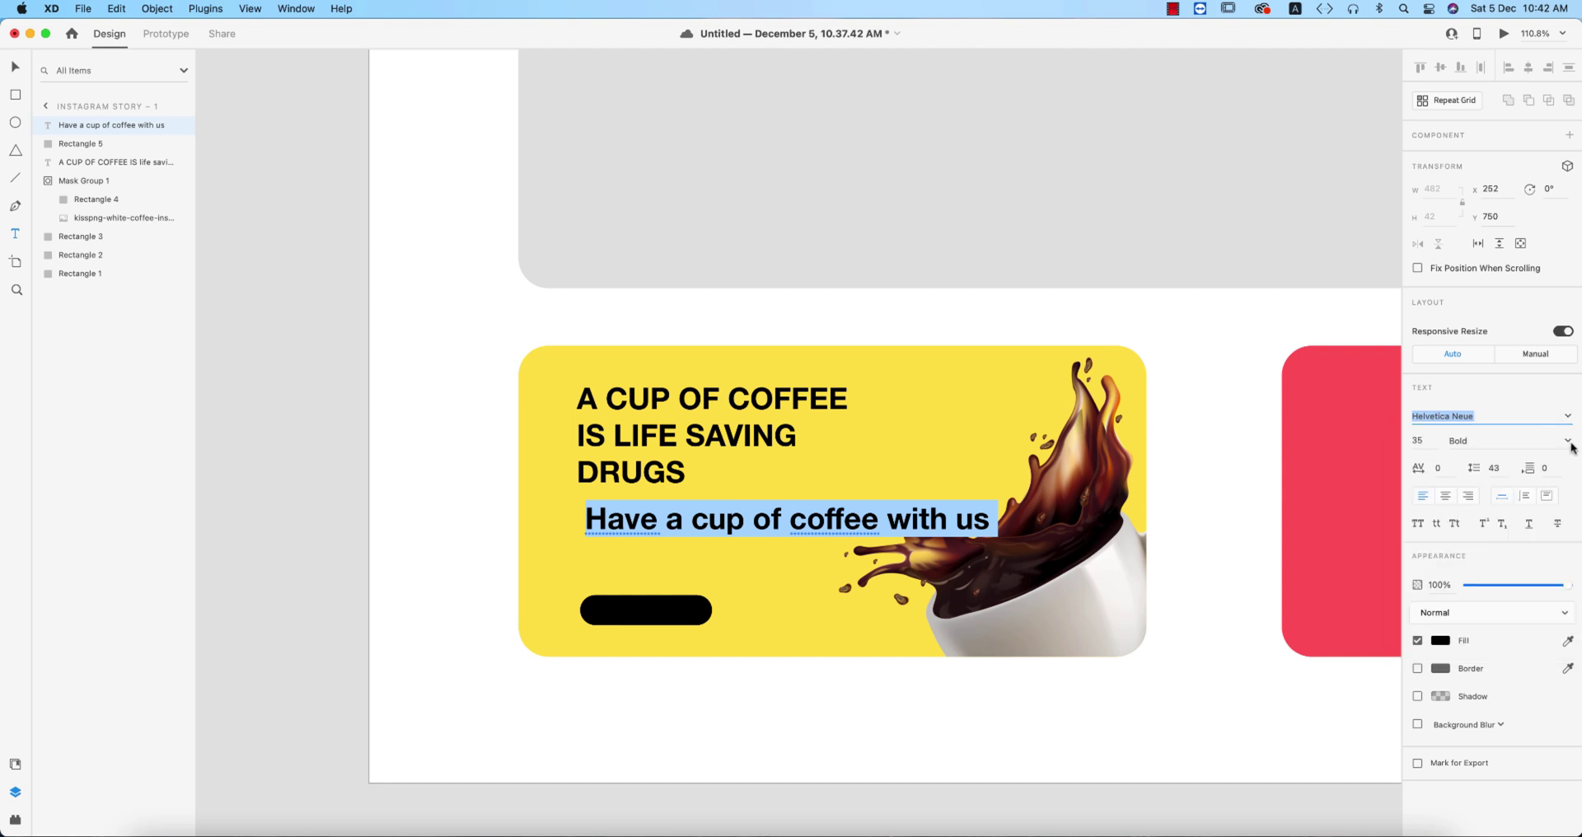
pyautogui.click(1570, 441)
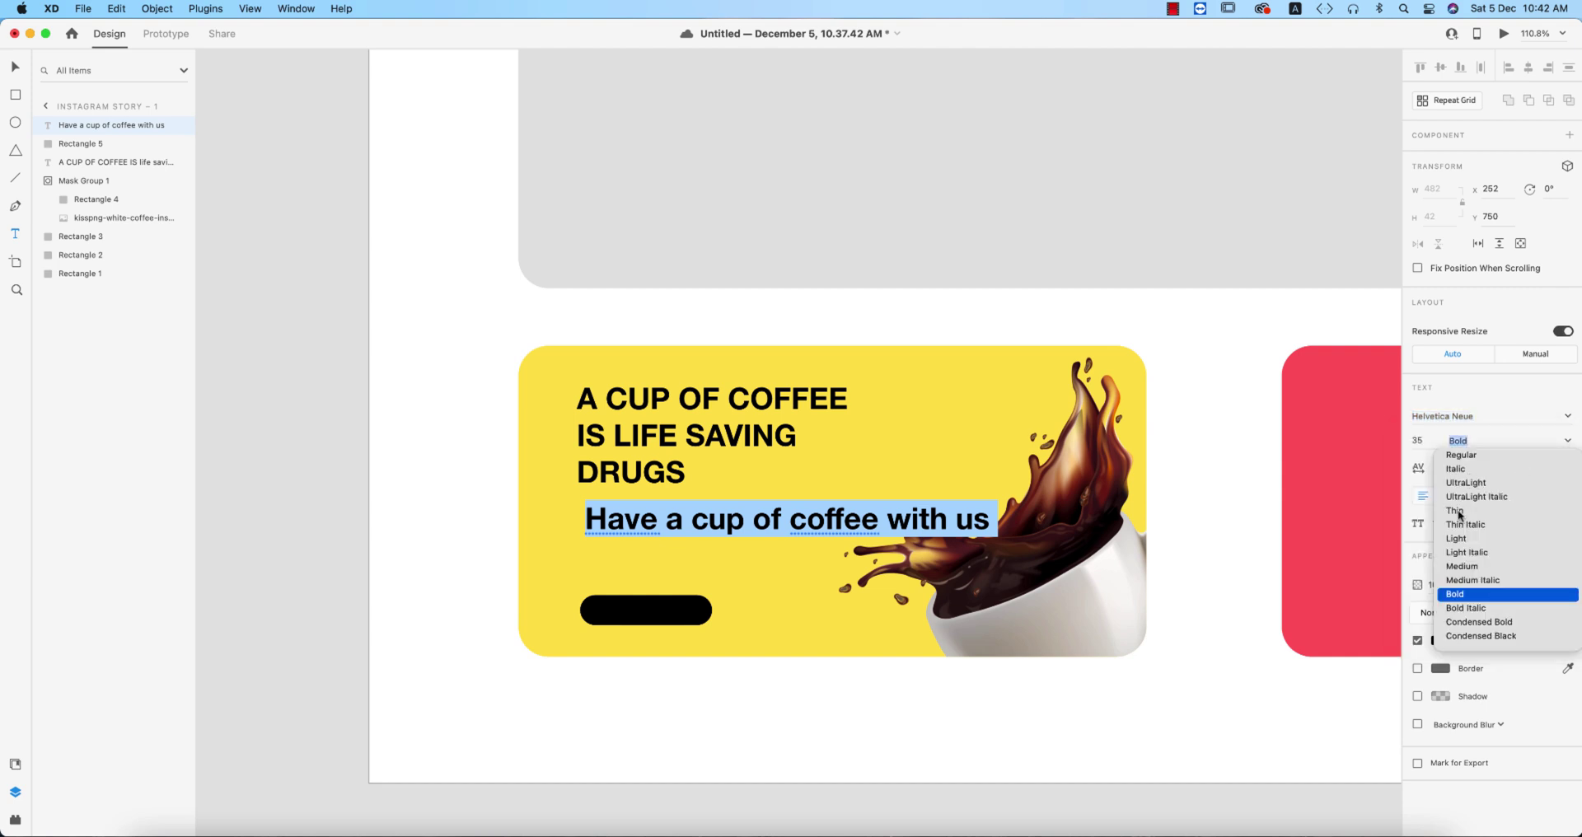
pyautogui.click(1456, 511)
pyautogui.click(1433, 442)
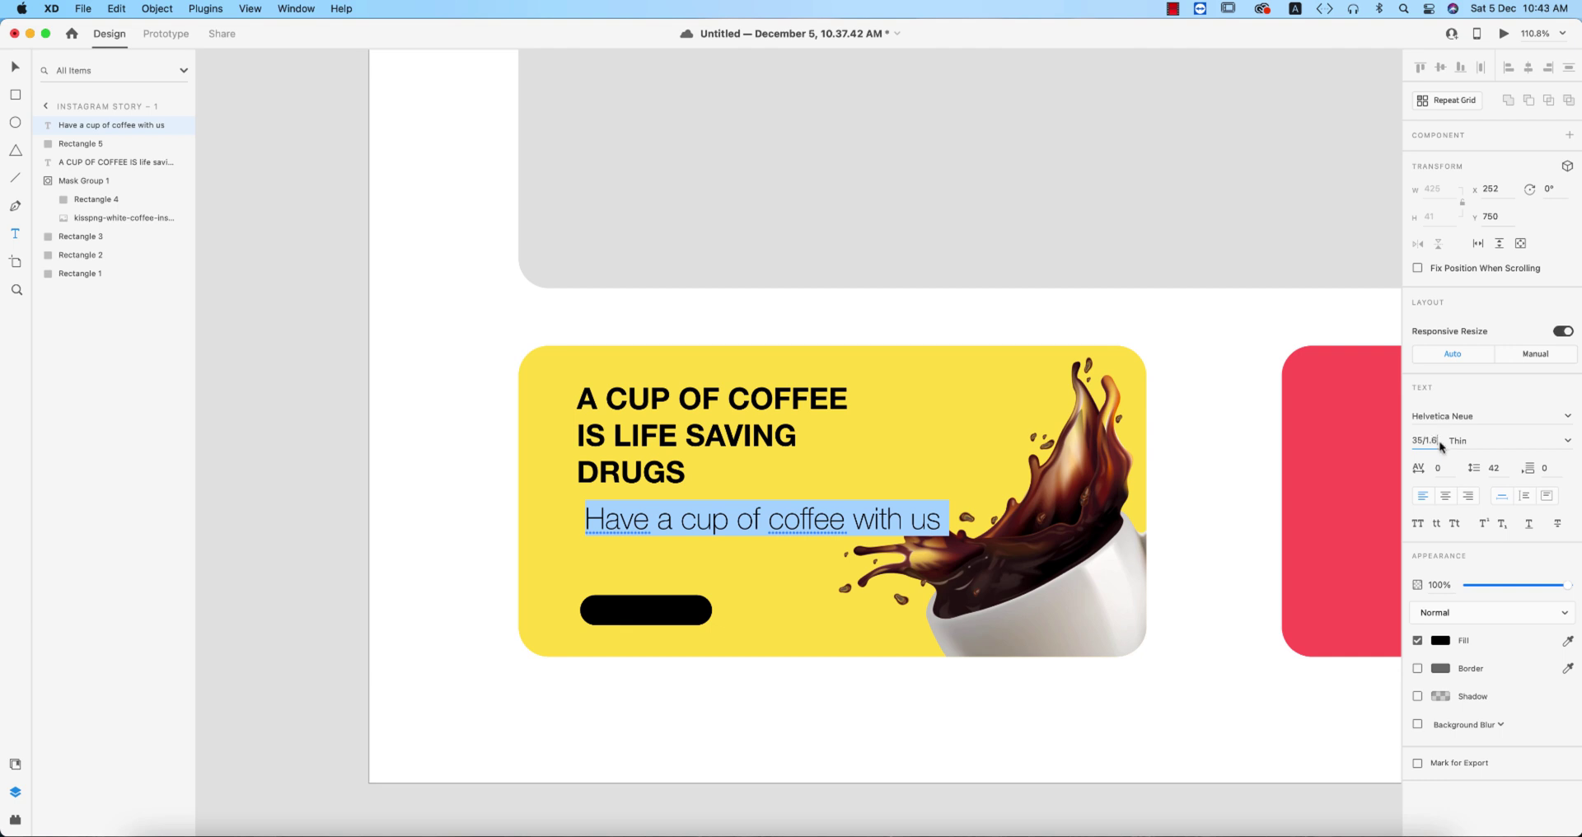
pyautogui.press('Return')
pyautogui.press('Escape')
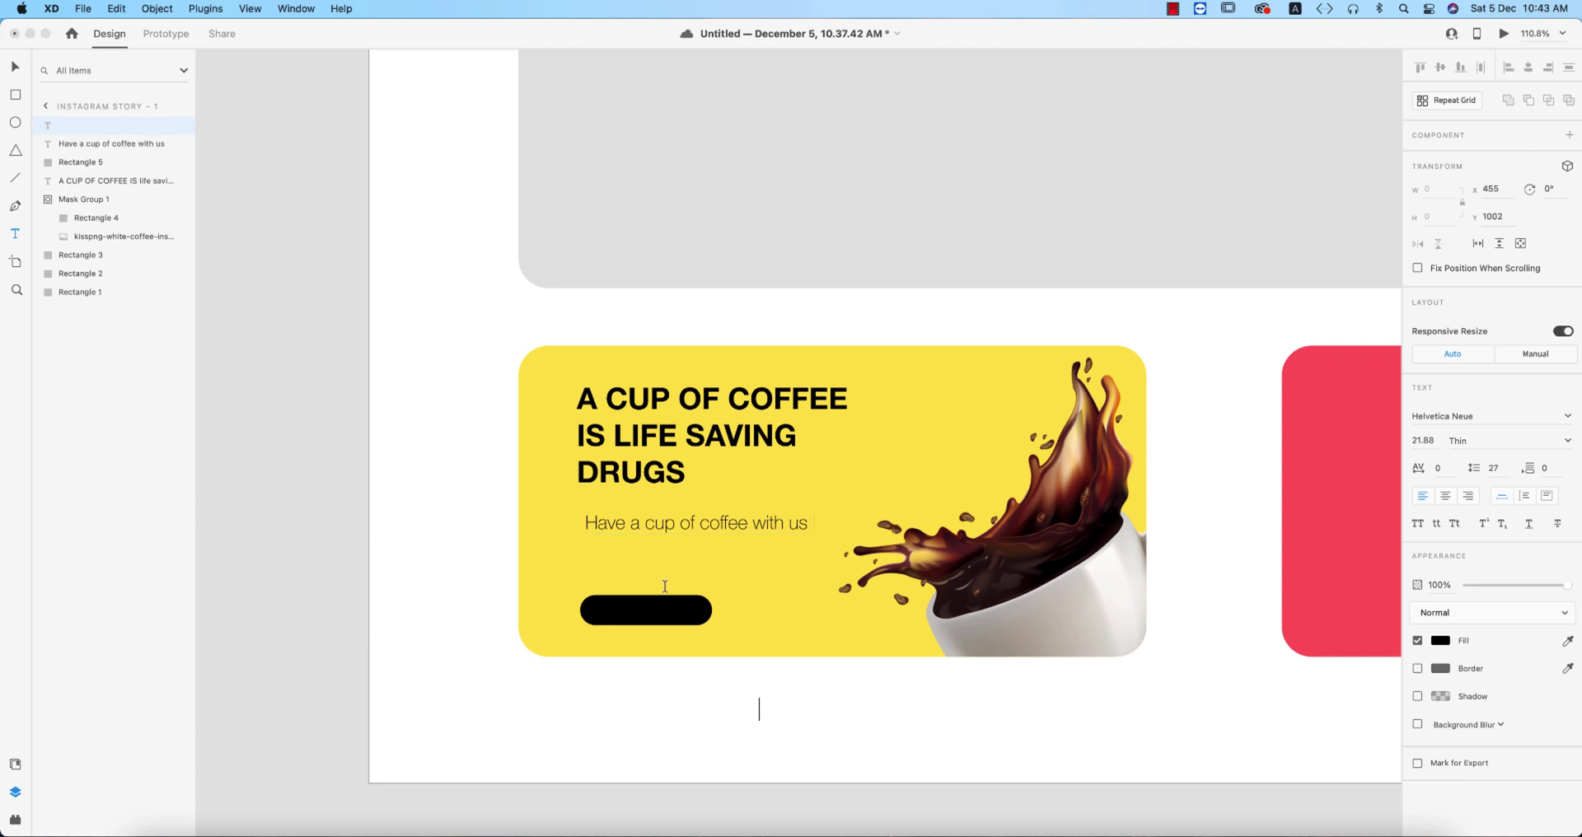
# Step: Create a 'Call us' text box set in uppercase, bold and white
pyautogui.click(647, 610)
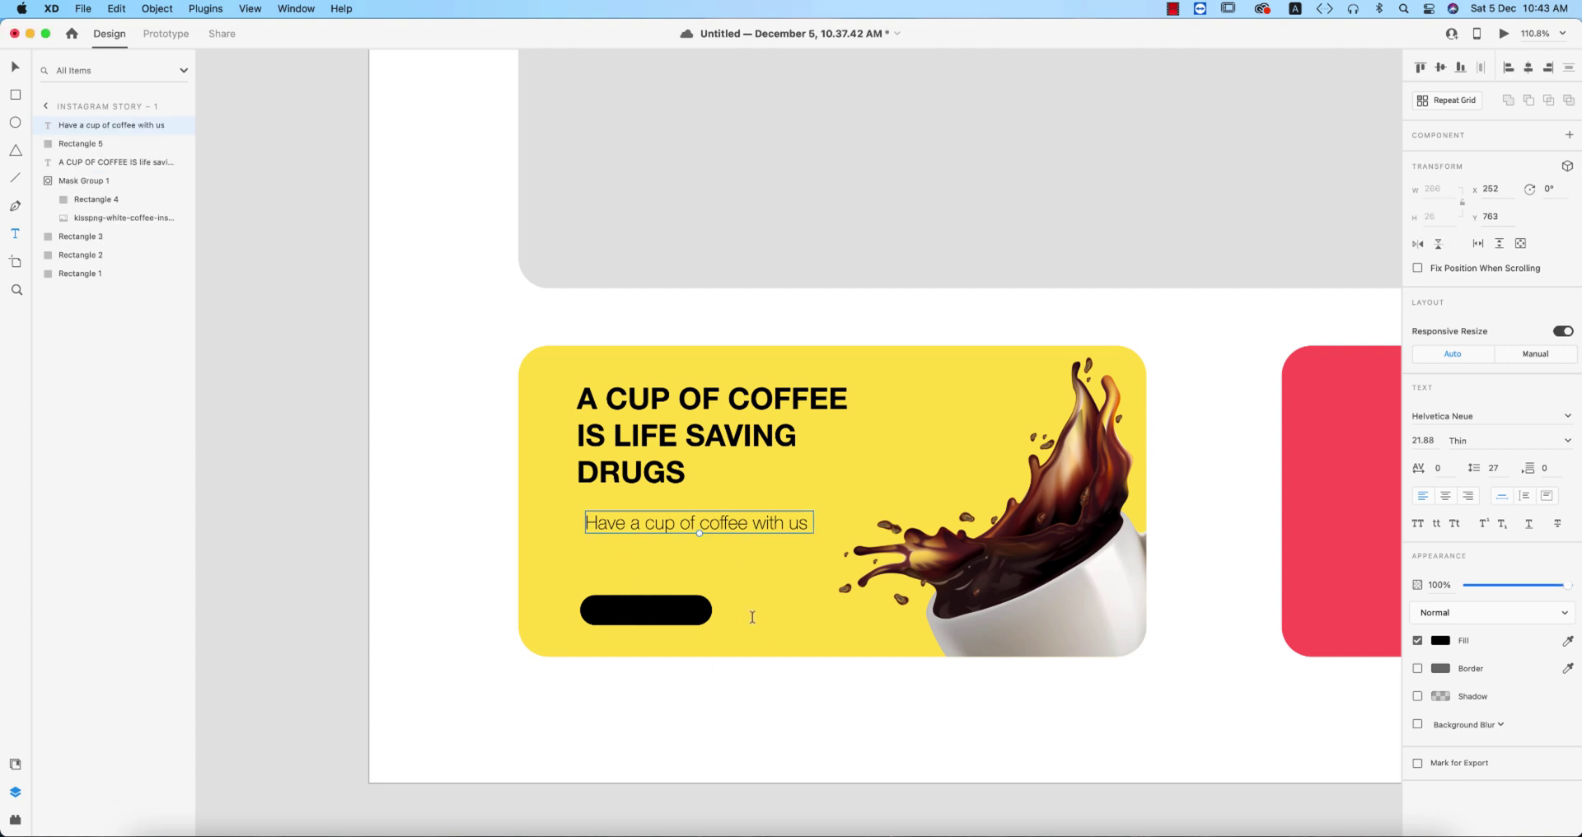
pyautogui.write('Call us')
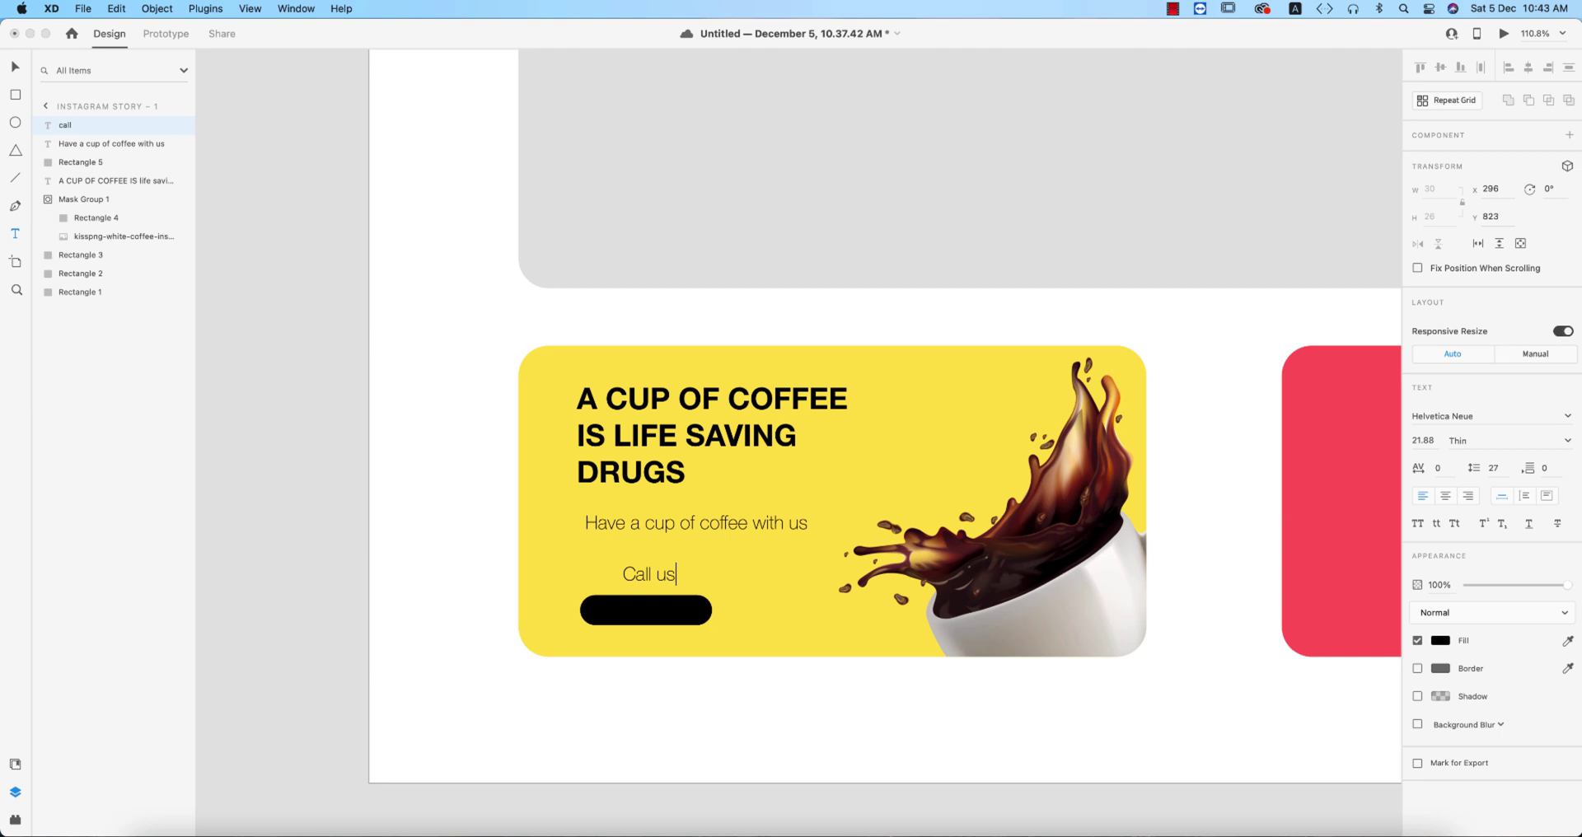
pyautogui.press('cmd+a')
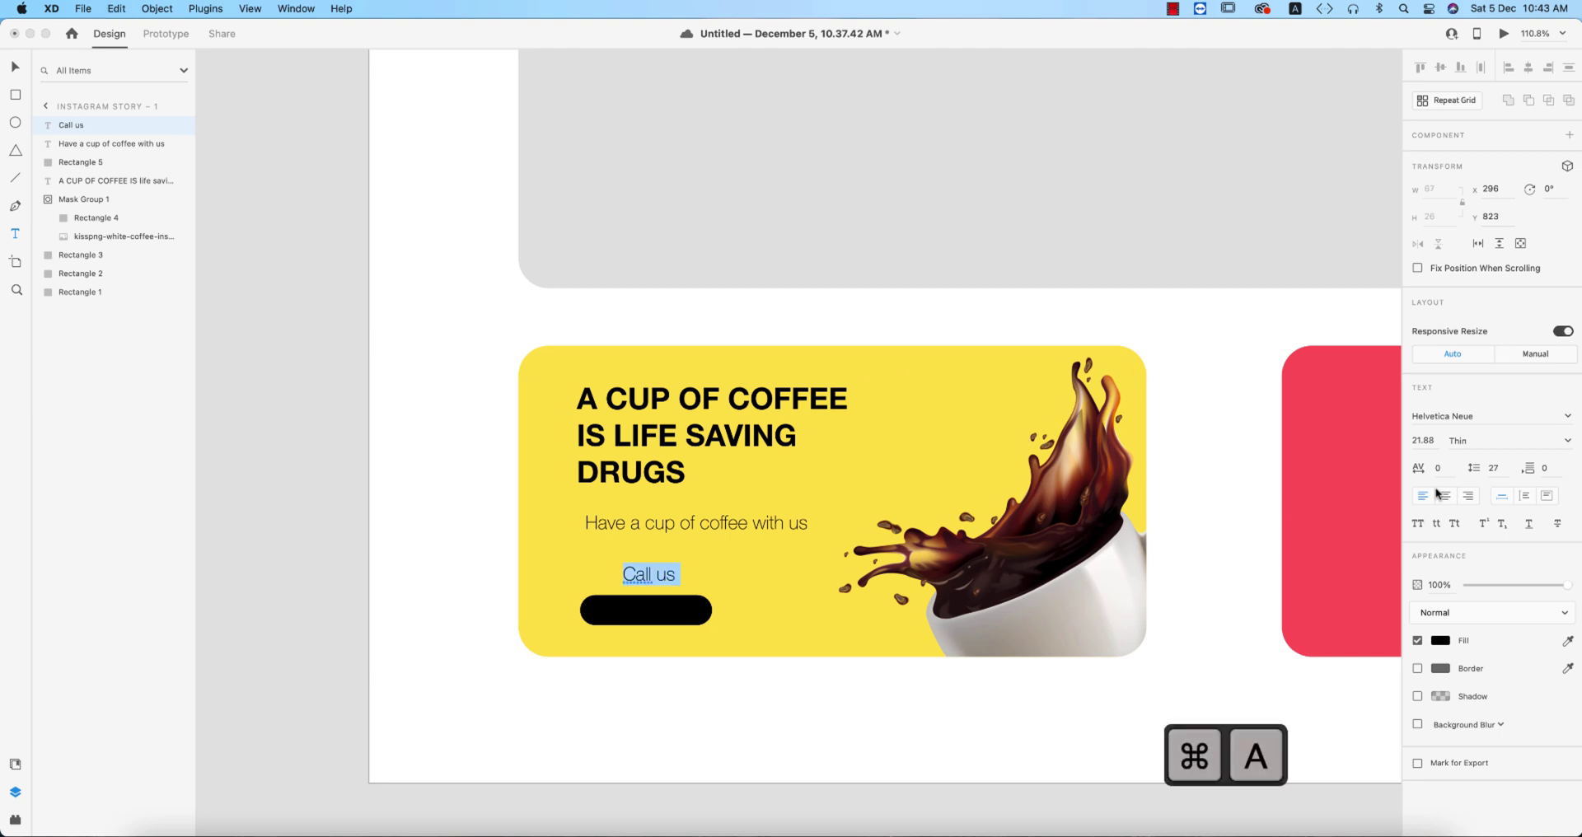
pyautogui.click(1419, 523)
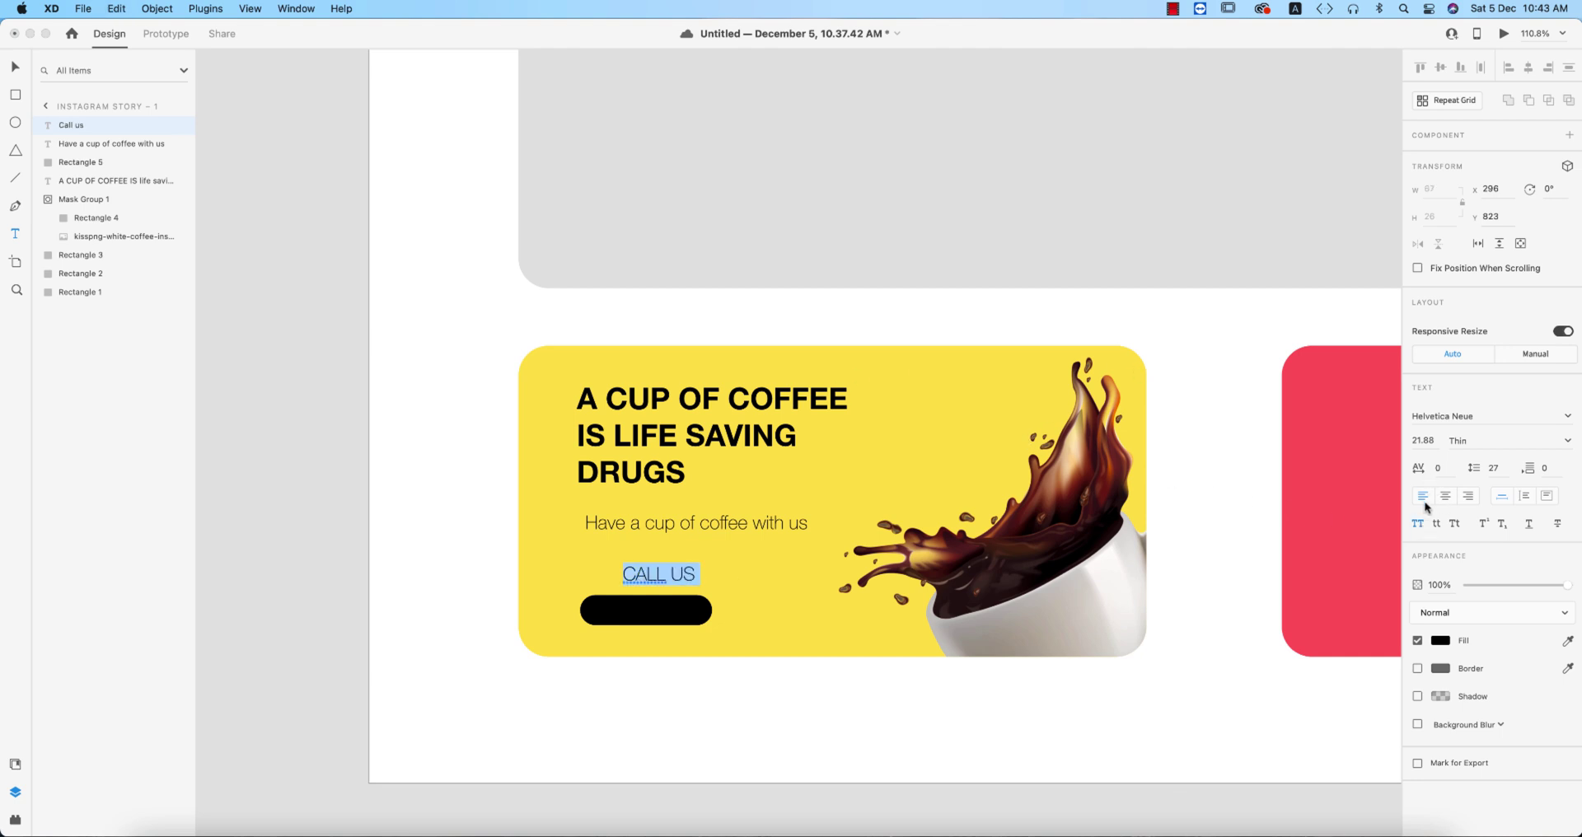
pyautogui.click(1566, 420)
pyautogui.click(1566, 419)
pyautogui.click(1569, 442)
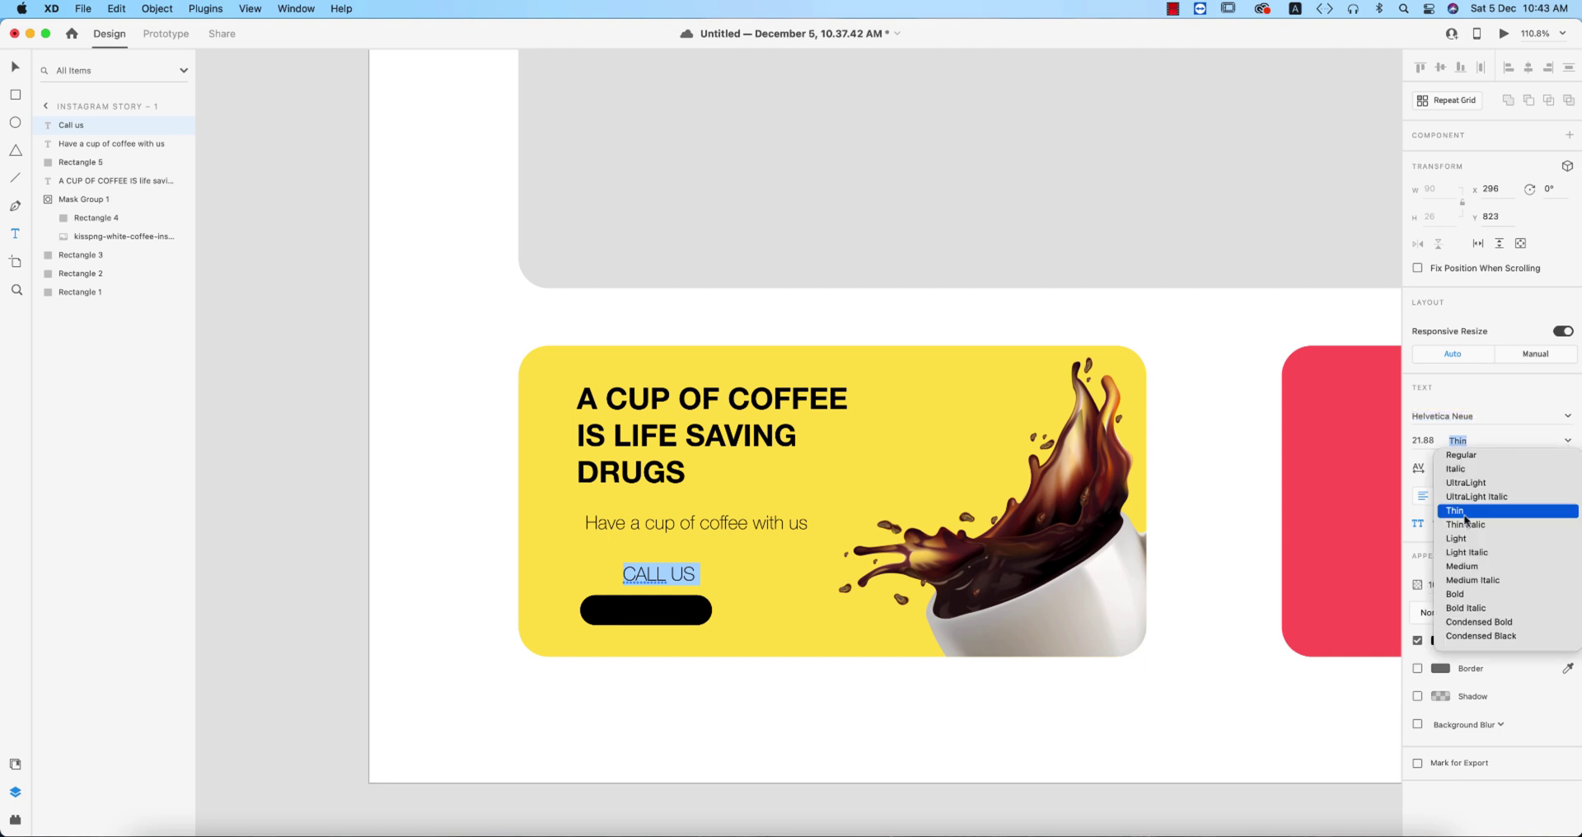
pyautogui.click(1456, 594)
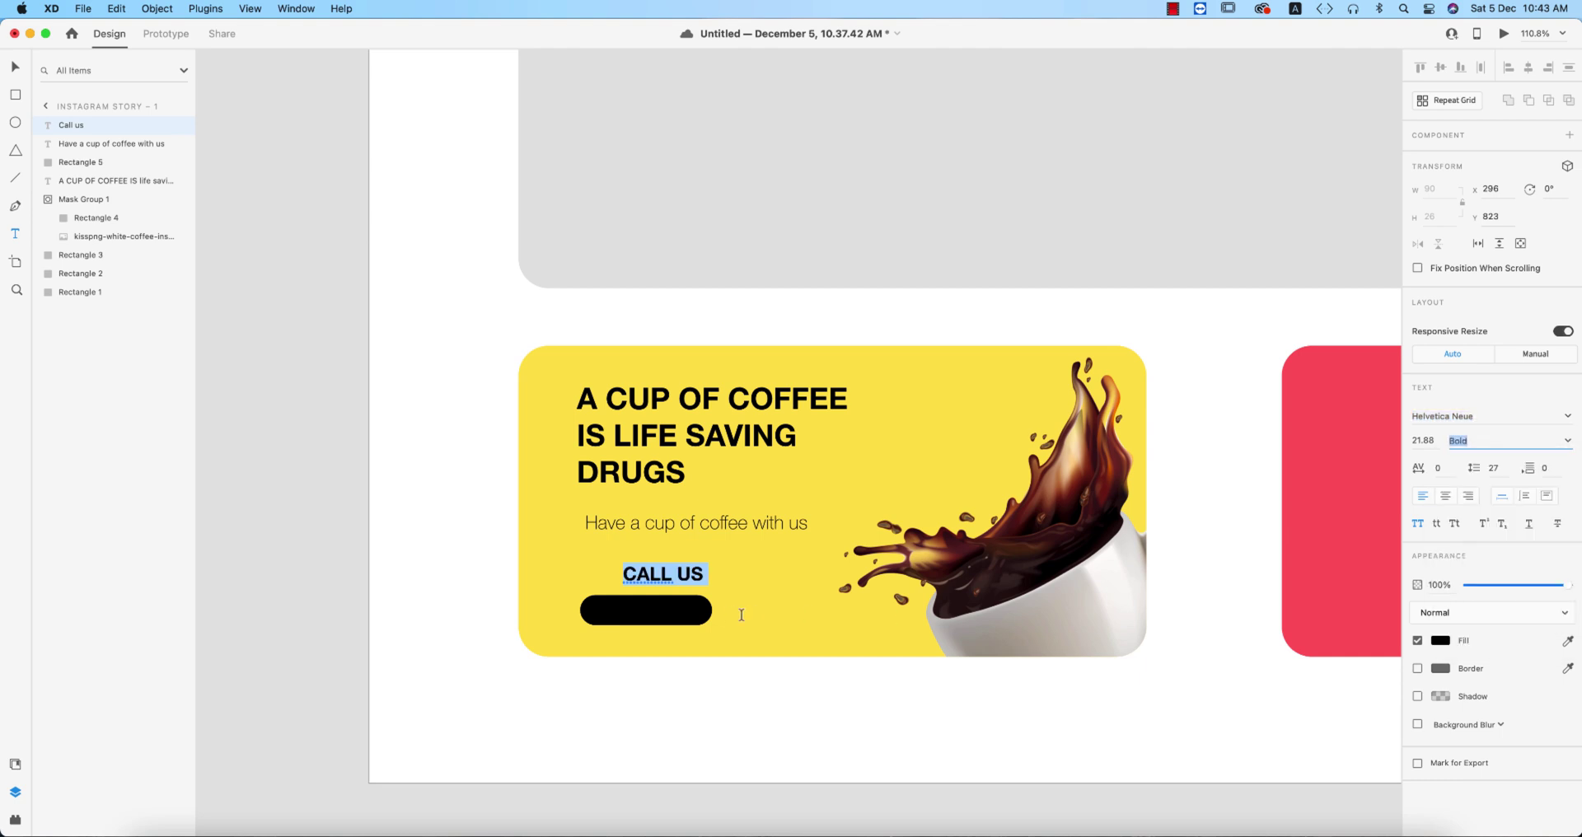
pyautogui.click(1442, 642)
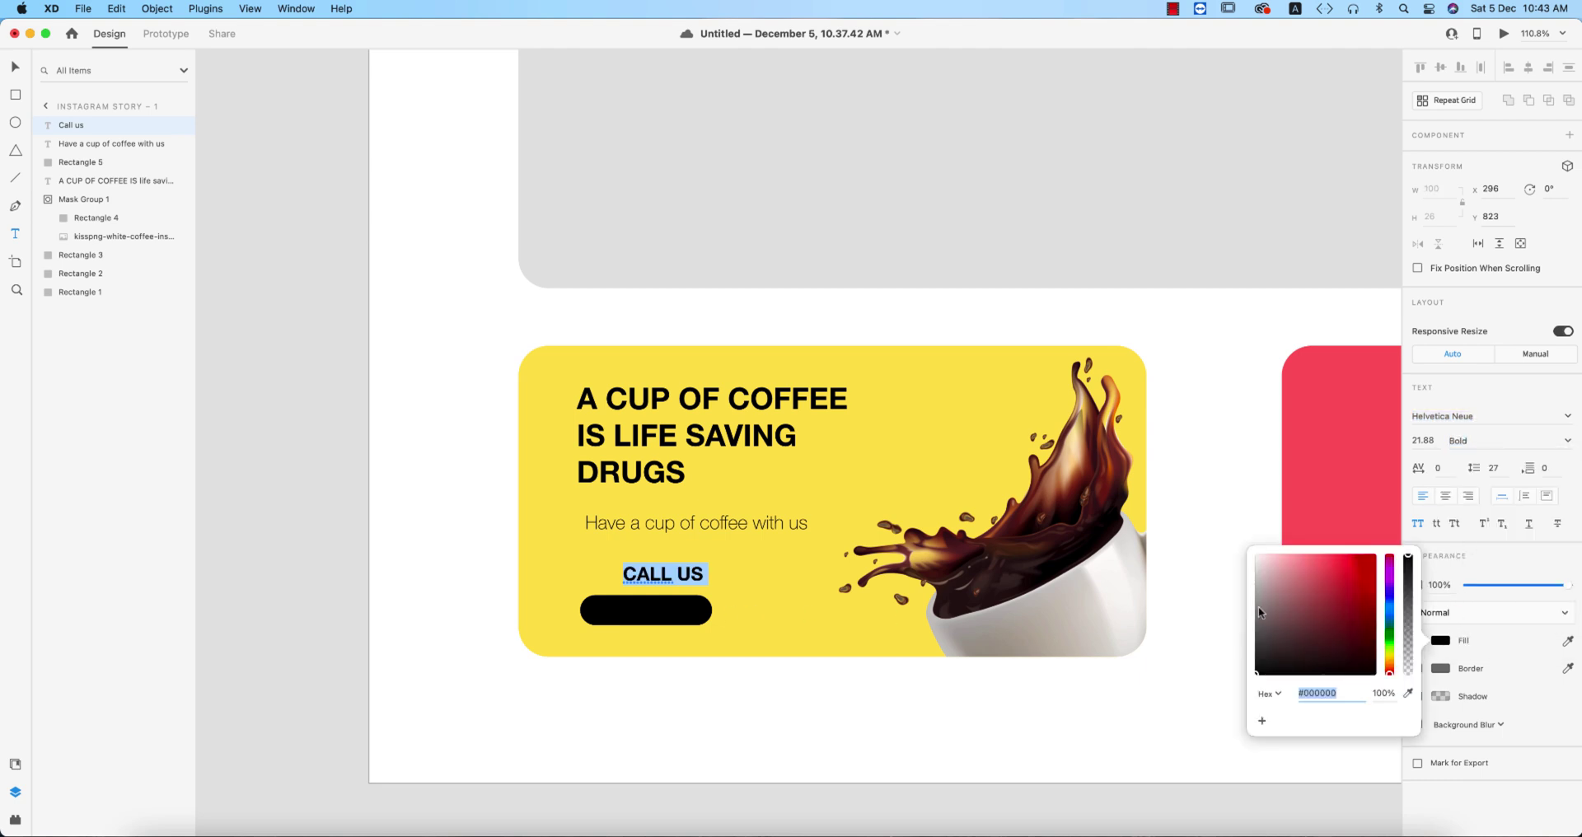
pyautogui.click(1257, 557)
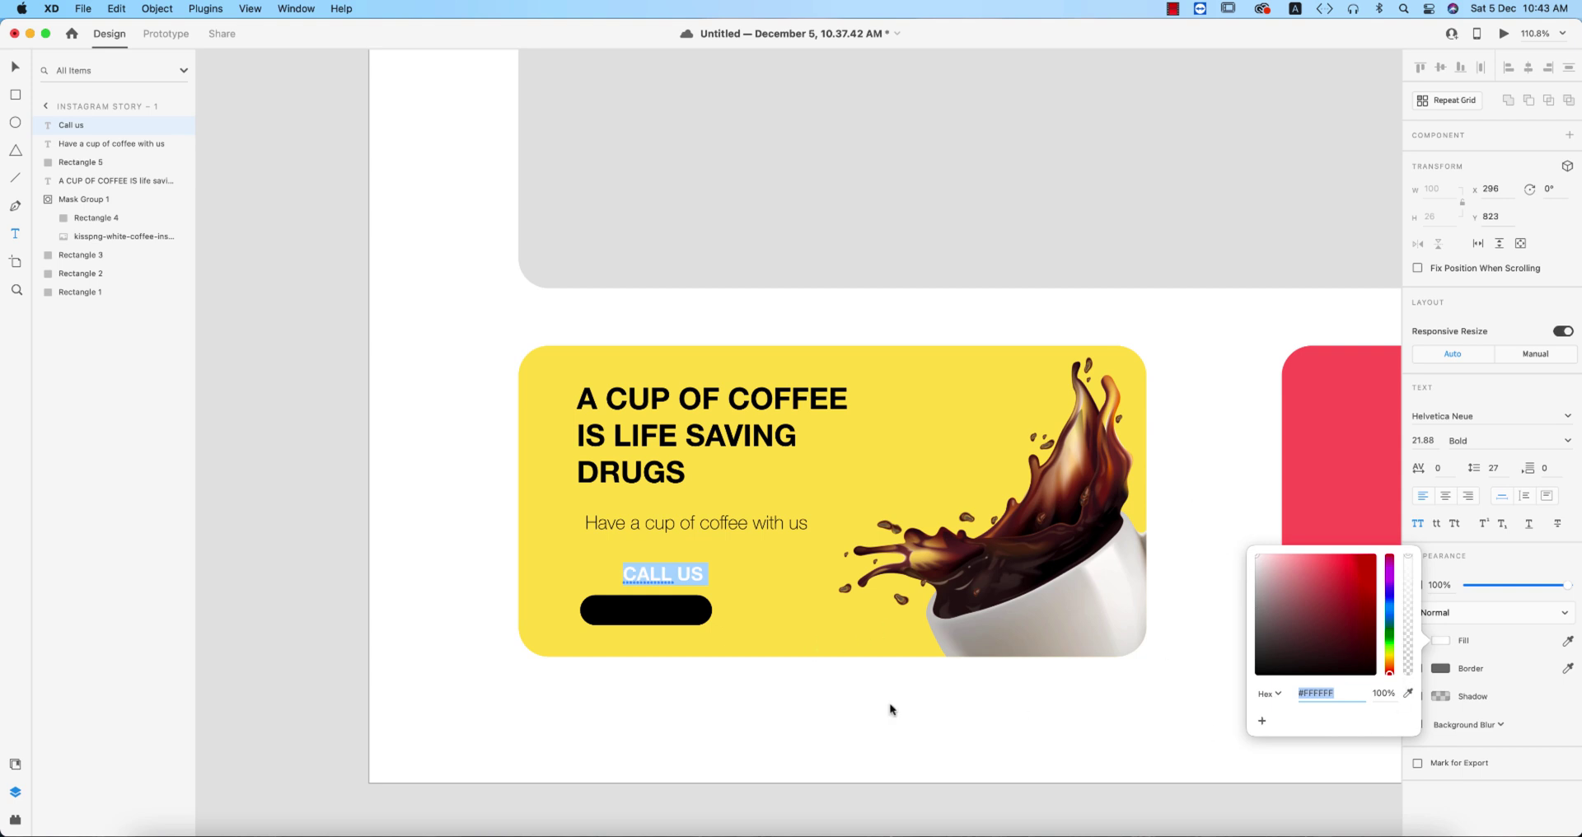
pyautogui.press('Escape')
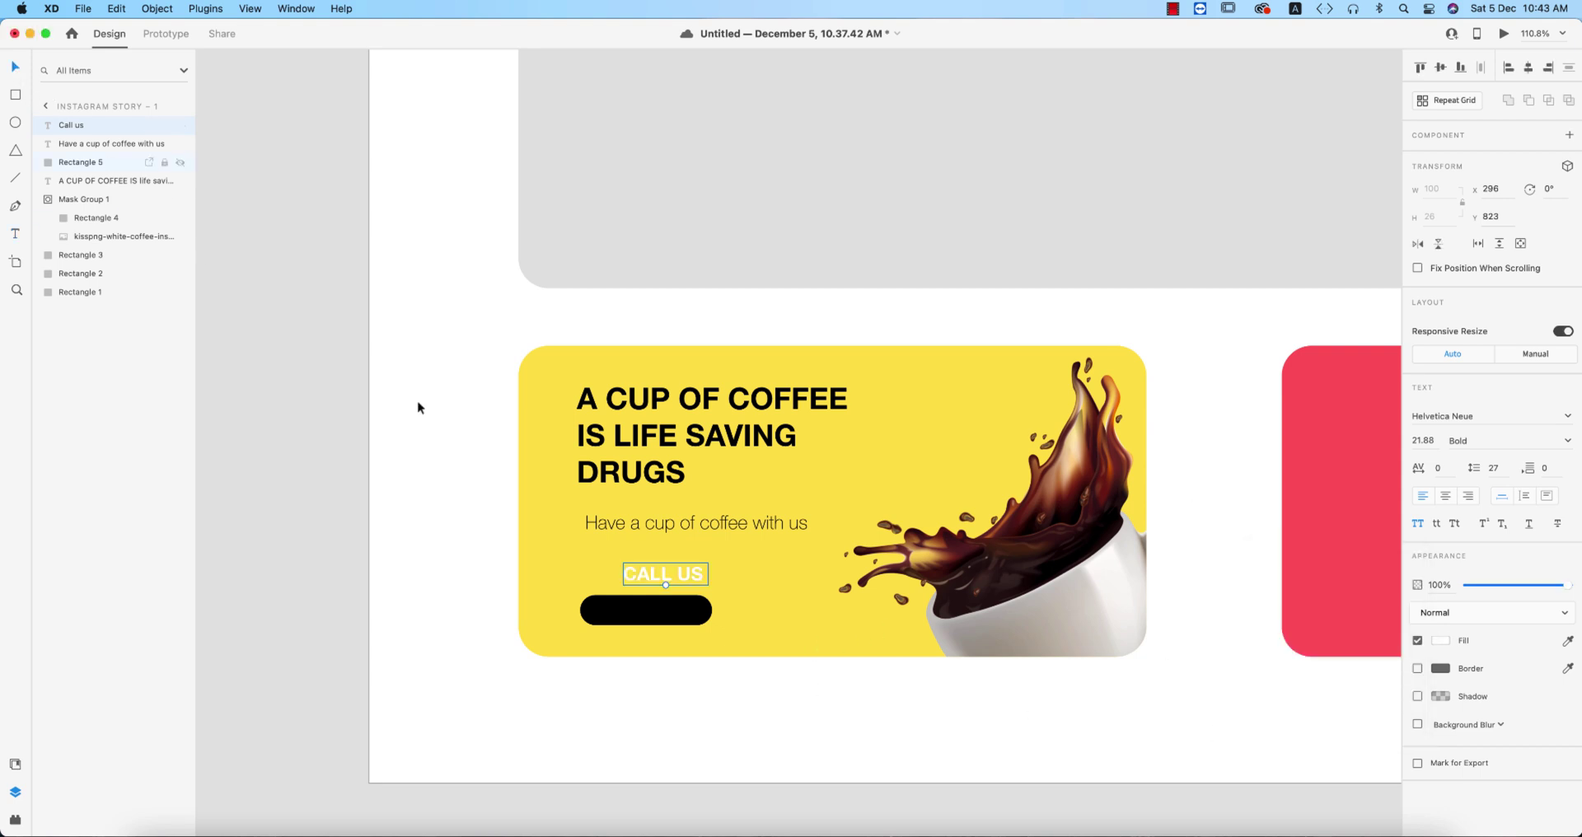
# Step: Move CALL US onto the black button and colour it with the card's yellow
pyautogui.moveTo(702, 577); pyautogui.dragTo(679, 614)
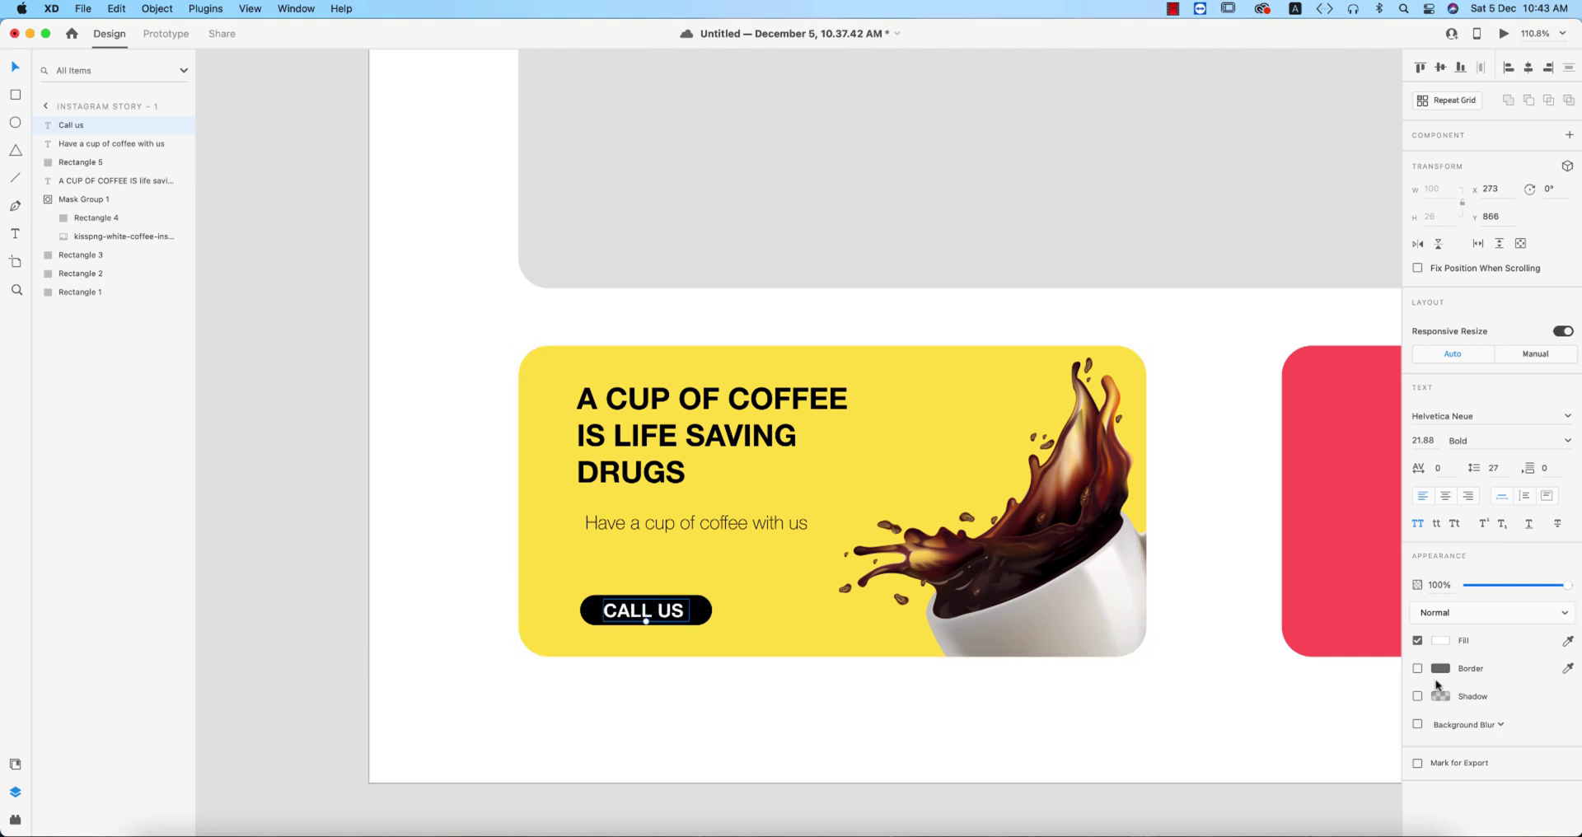
pyautogui.click(1444, 641)
pyautogui.click(1569, 642)
pyautogui.click(775, 596)
pyautogui.click(828, 724)
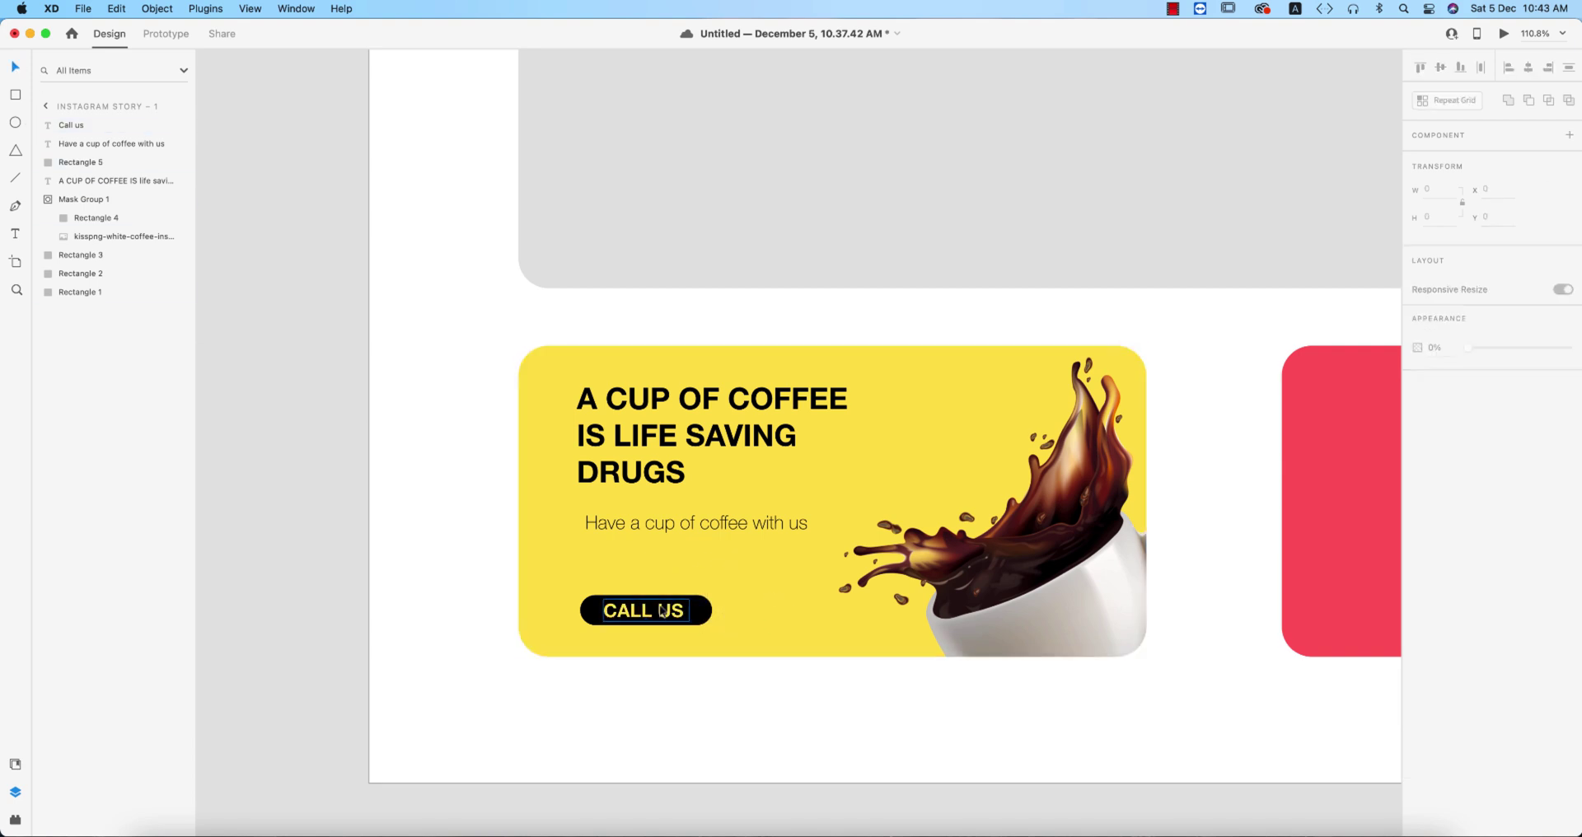
# Step: Raise the CALL US button and left-align it with the coffee headline and subtitle
pyautogui.click(659, 617)
pyautogui.click(667, 482)
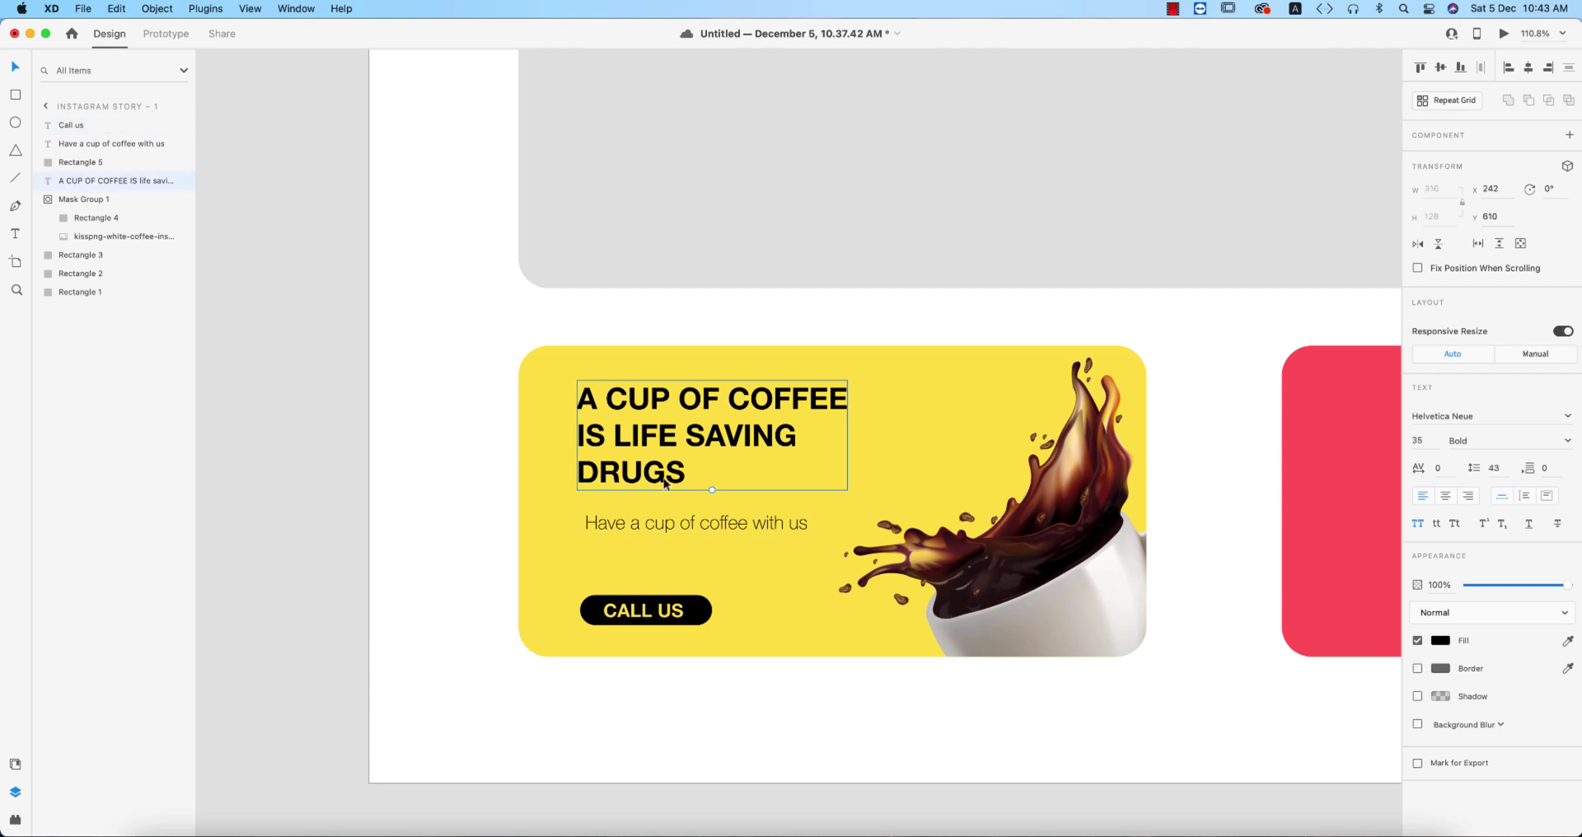
pyautogui.click(676, 614)
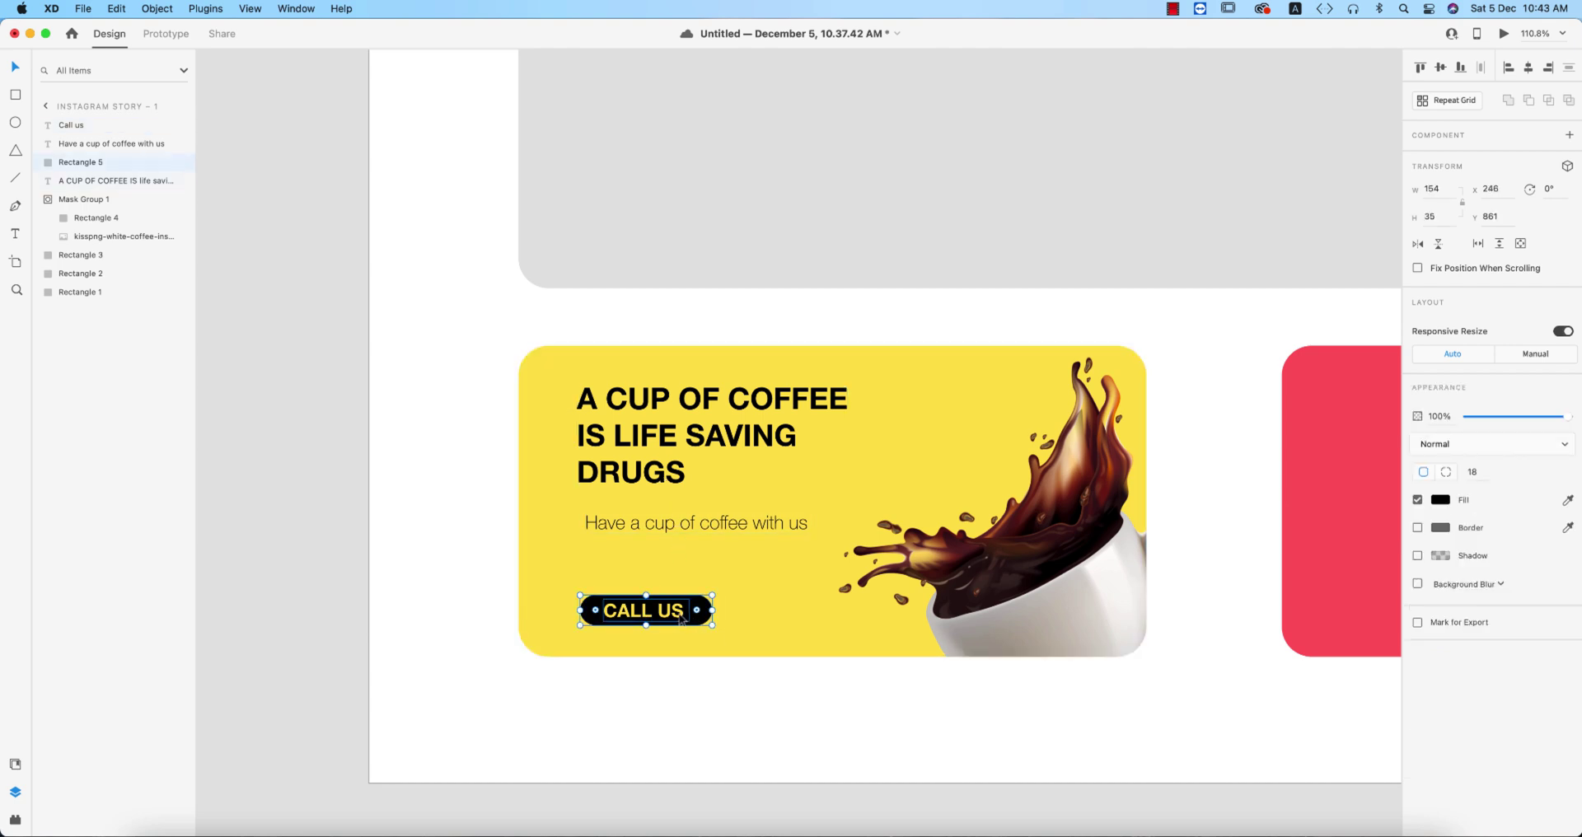
pyautogui.keyDown('shift'); pyautogui.click(678, 618); pyautogui.keyUp('shift')
pyautogui.moveTo(700, 616); pyautogui.dragTo(699, 594)
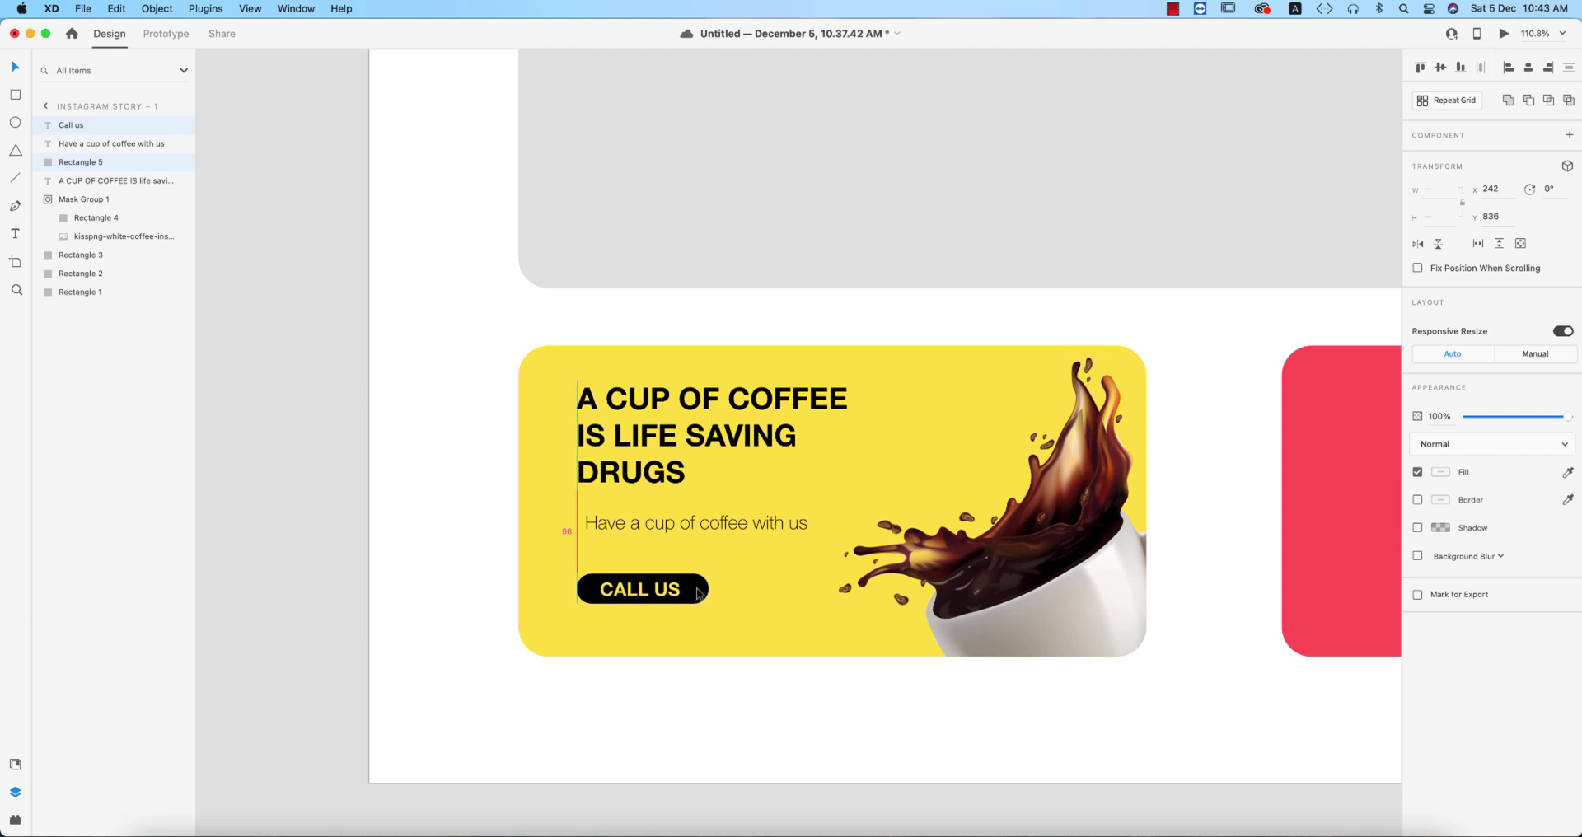
pyautogui.keyDown('shift'); pyautogui.click(686, 529); pyautogui.keyUp('shift')
pyautogui.keyDown('shift'); pyautogui.click(692, 462); pyautogui.keyUp('shift')
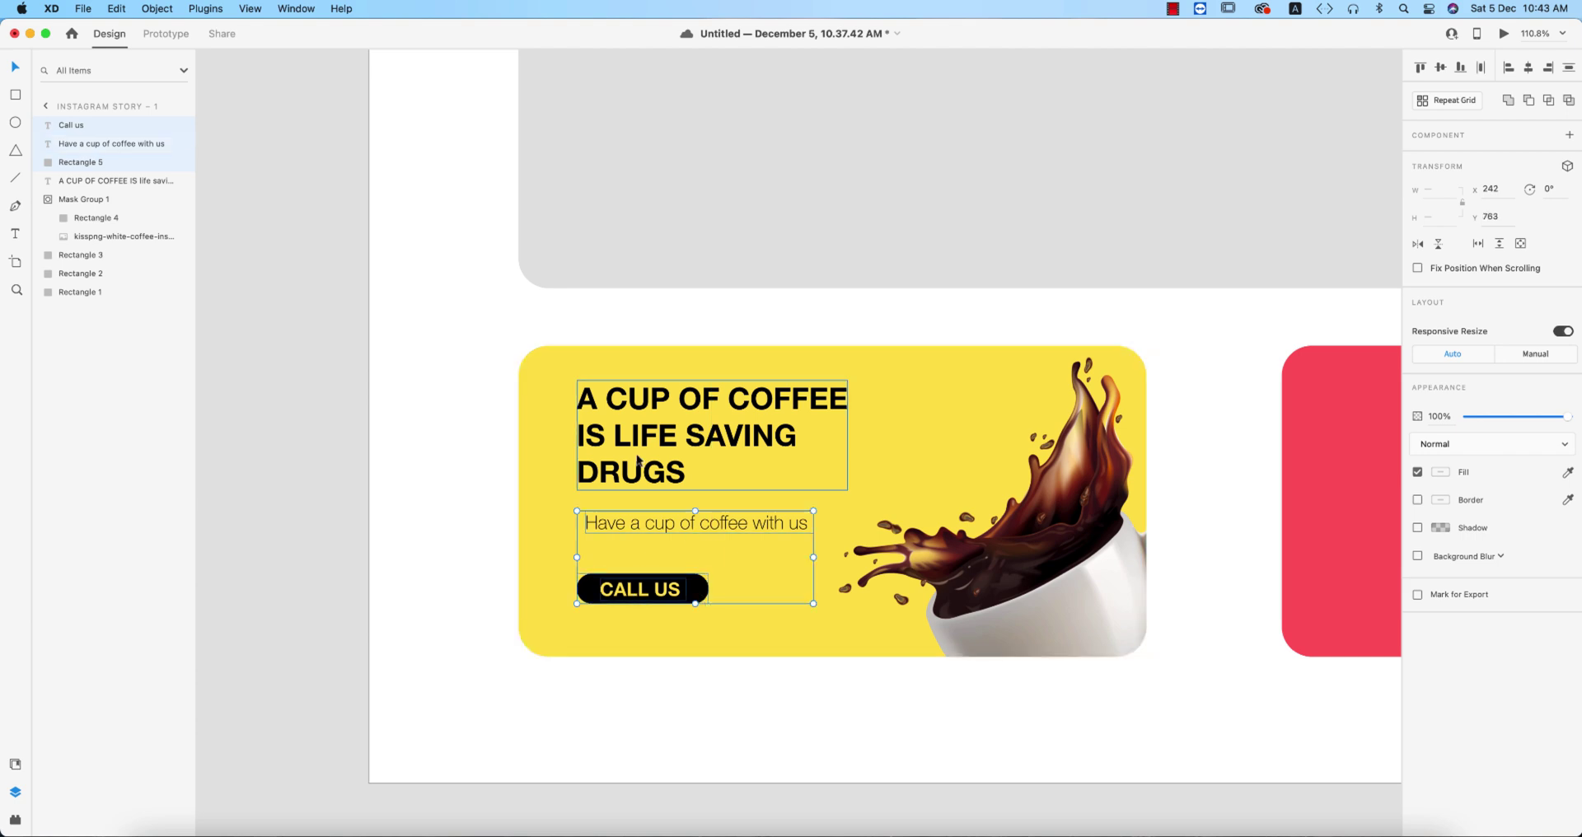
pyautogui.click(1509, 68)
pyautogui.click(745, 705)
# Step: Make the black button 44 high, centre CALL US in it, and group them
pyautogui.click(627, 589)
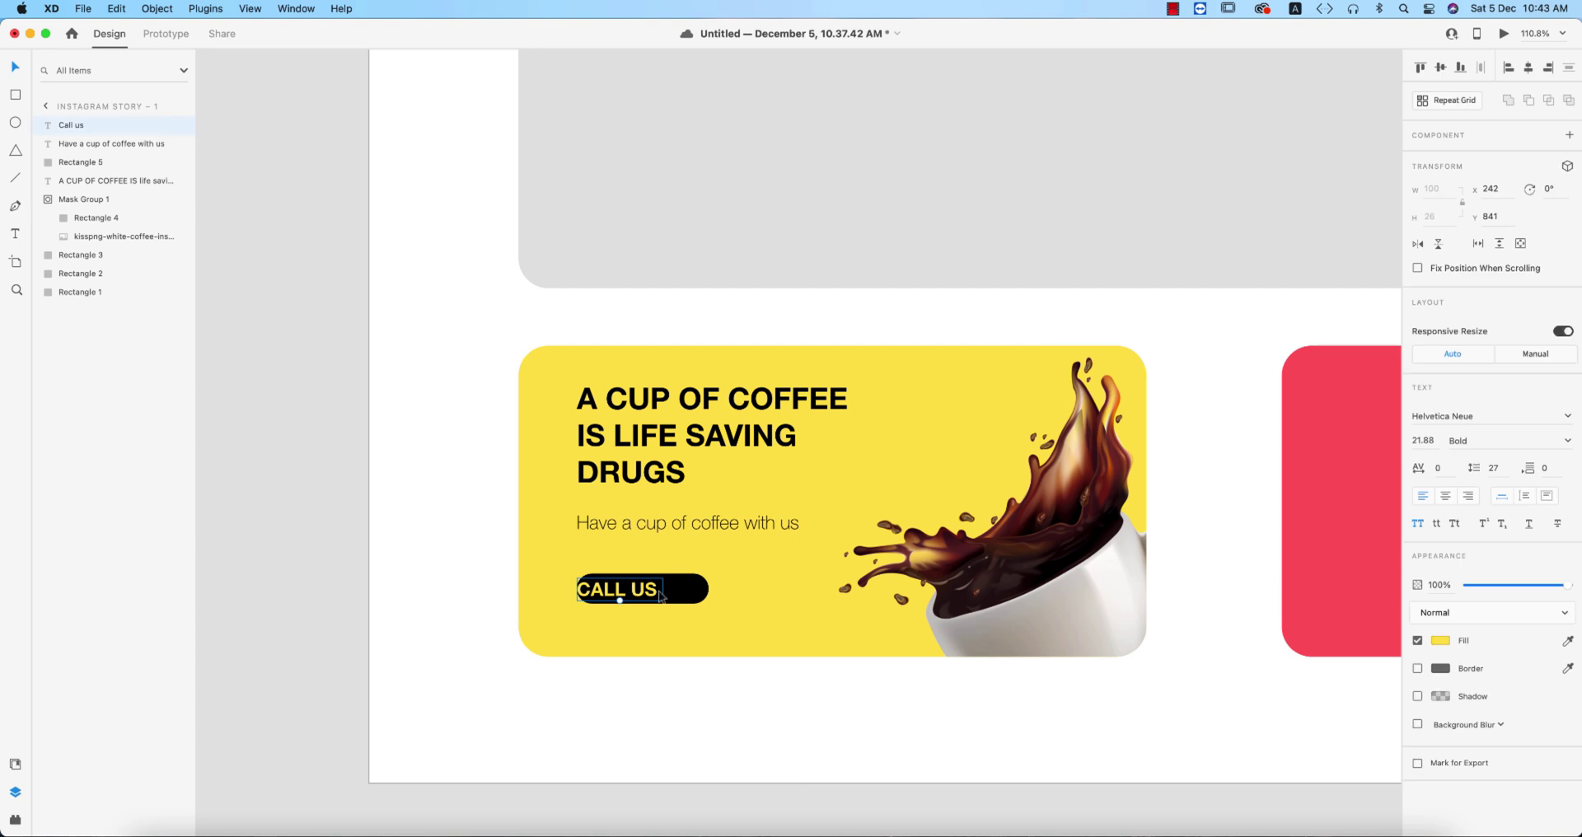
pyautogui.keyDown('shift'); pyautogui.click(682, 595); pyautogui.keyUp('shift')
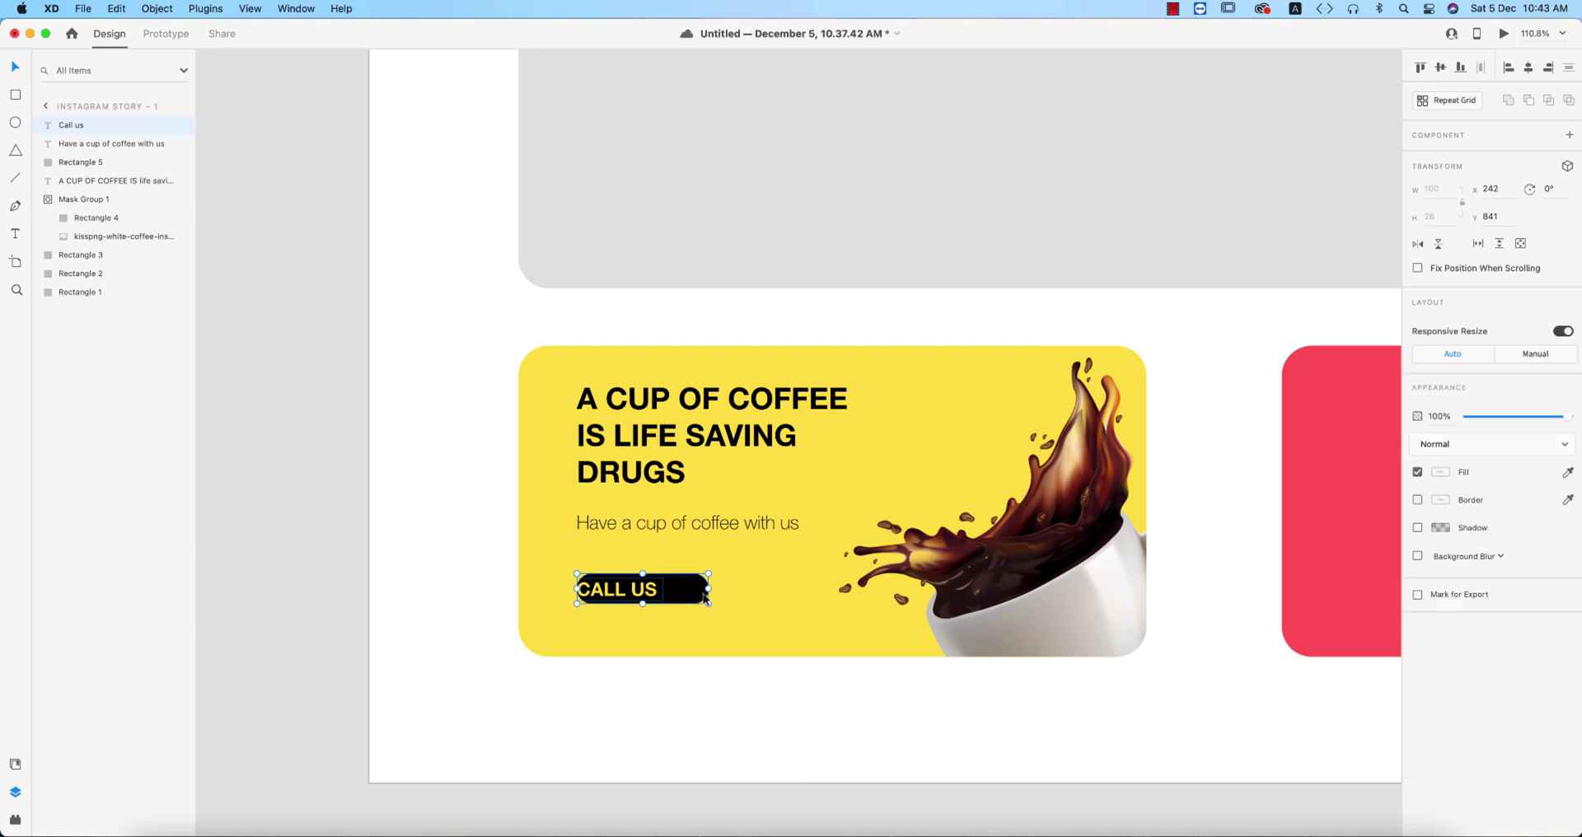
pyautogui.click(672, 692)
pyautogui.click(688, 603)
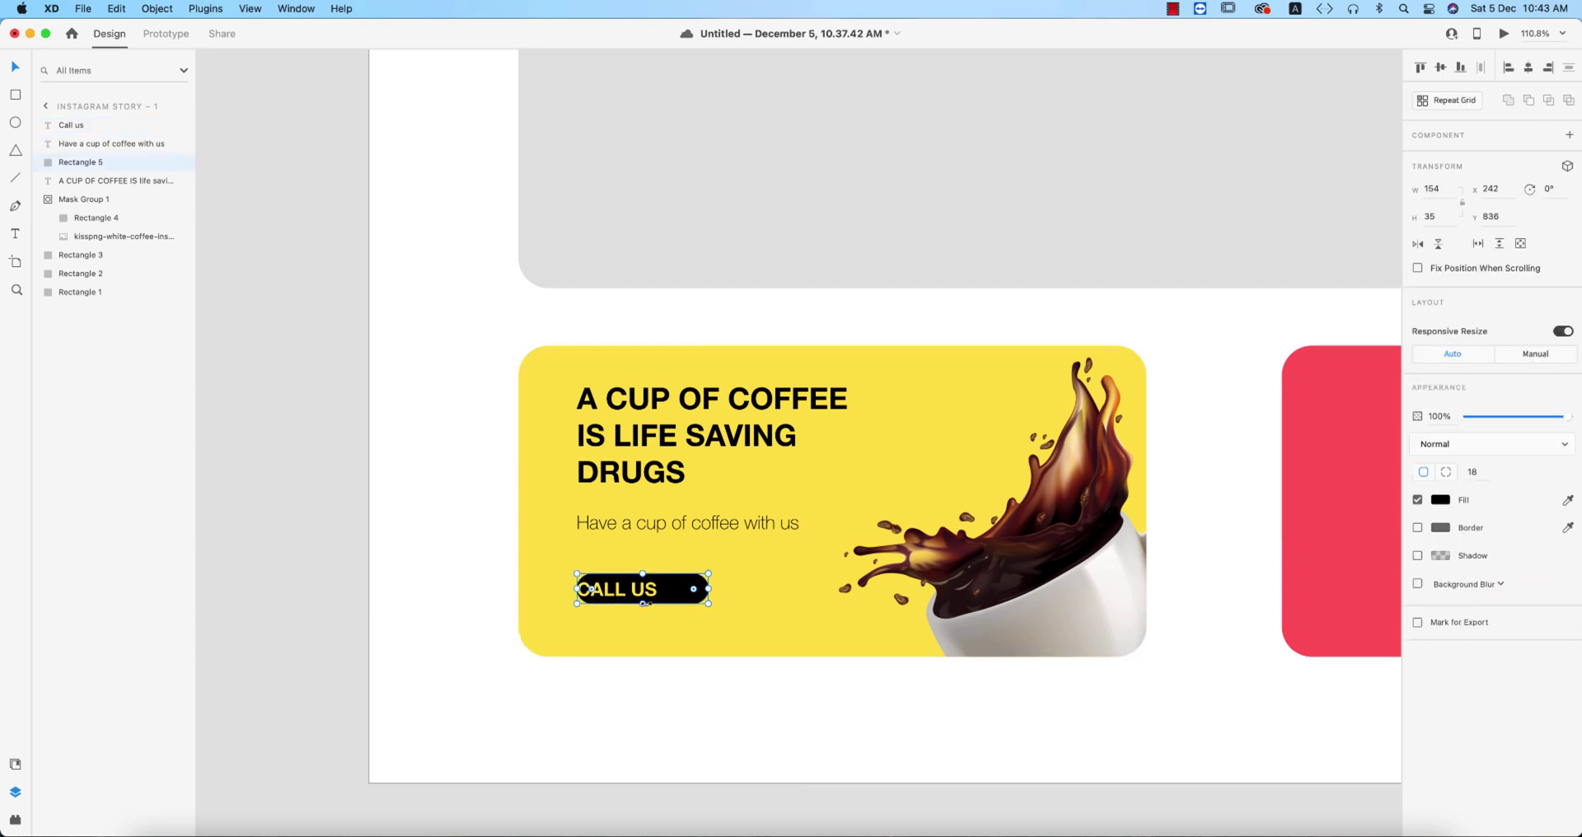
pyautogui.moveTo(644, 606); pyautogui.dragTo(644, 611)
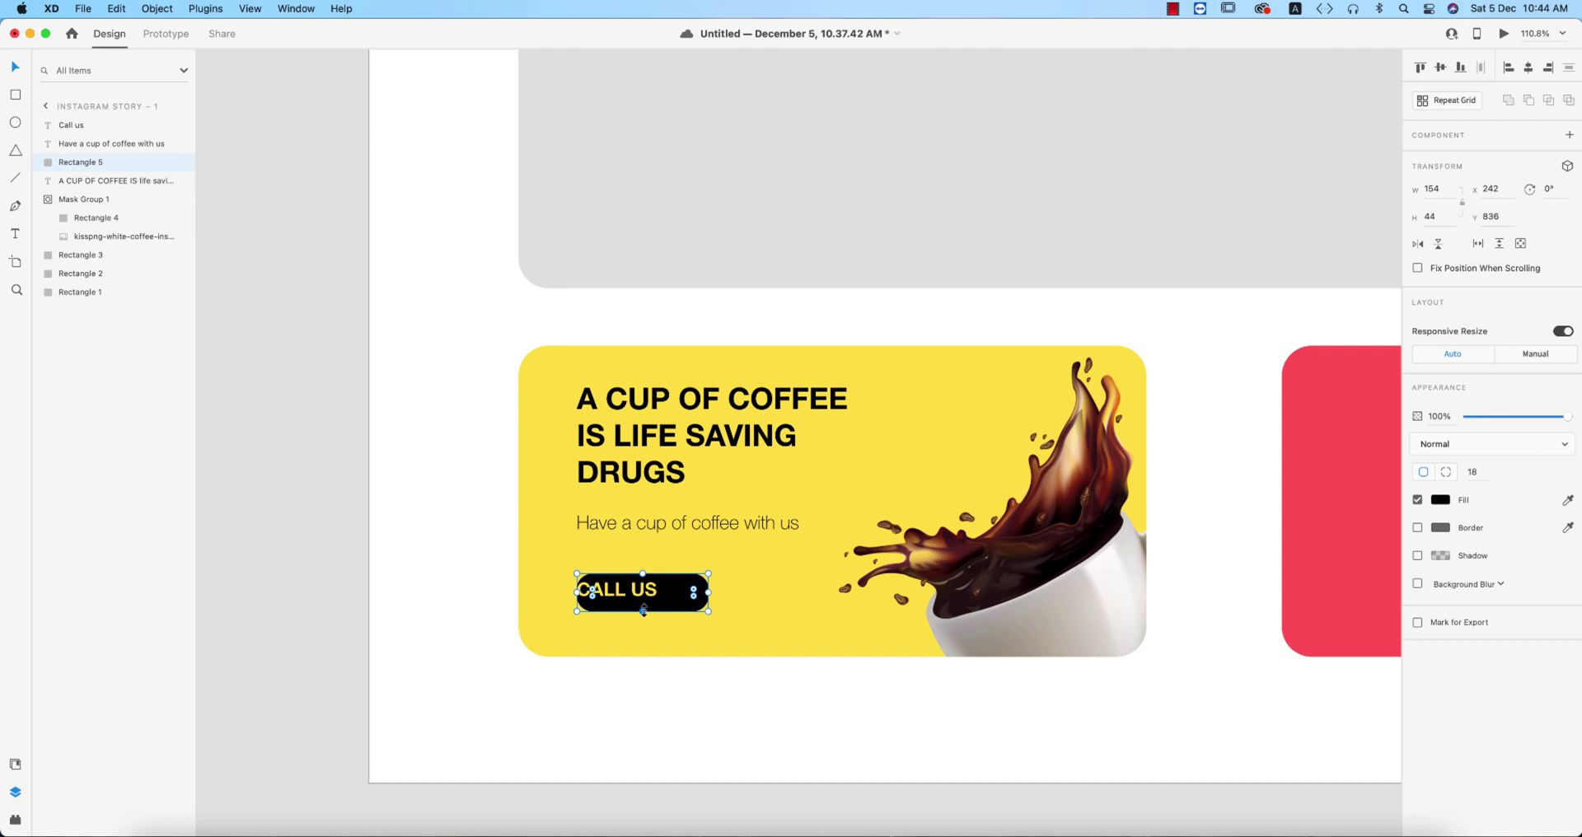
pyautogui.press('Escape')
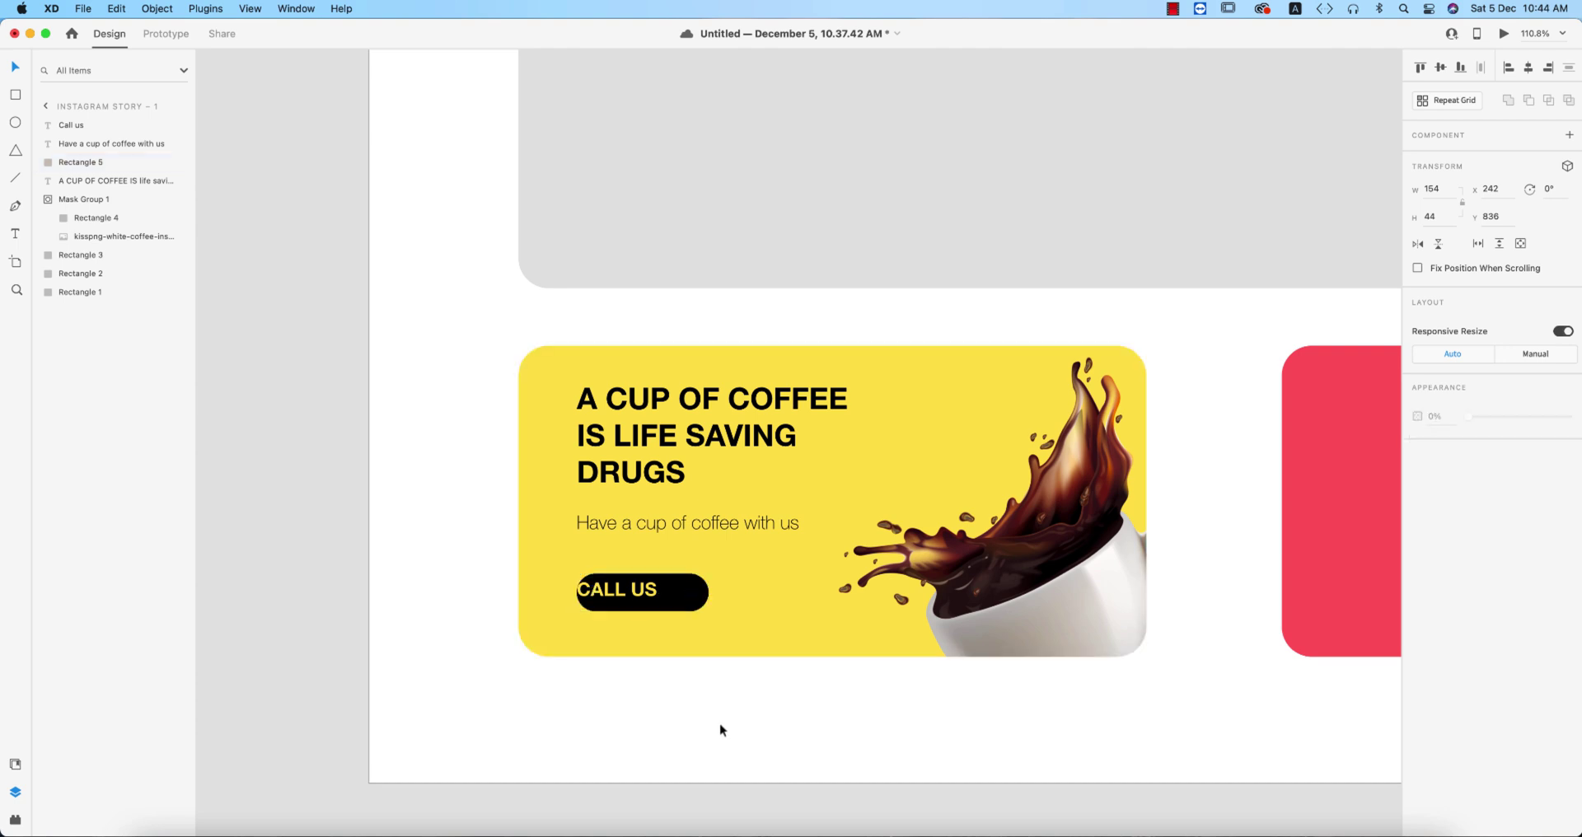
pyautogui.moveTo(647, 599); pyautogui.dragTo(663, 597)
pyautogui.keyDown('shift'); pyautogui.click(703, 603); pyautogui.keyUp('shift')
pyautogui.press('super+g')
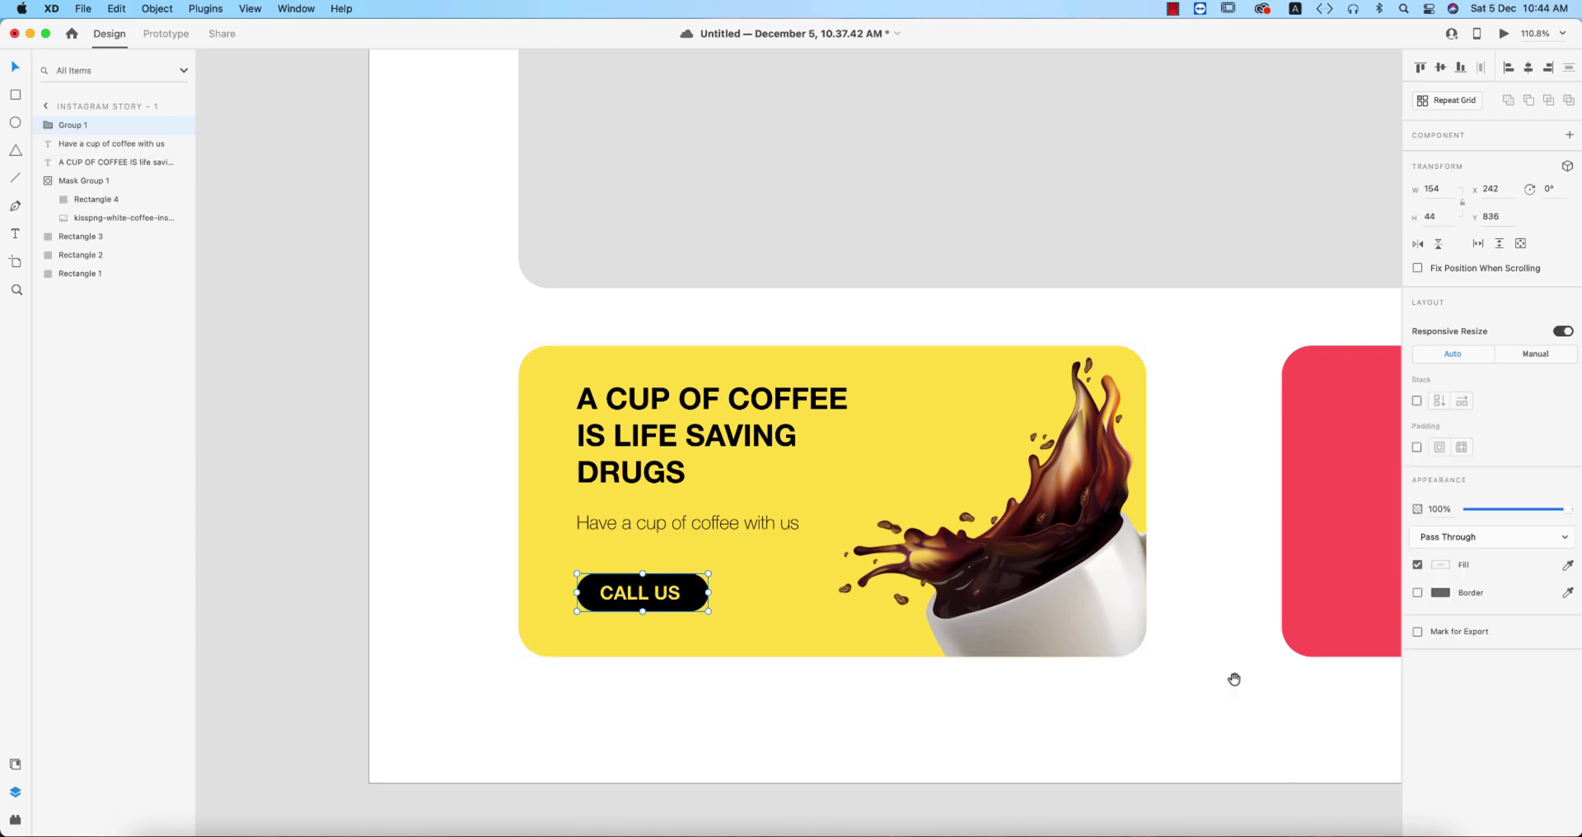
# Step: Import the kisspng juice-milk-fruit splash and drag it over the red card
pyautogui.moveTo(1233, 678); pyautogui.dragTo(962, 702)
pyautogui.hscroll(1, 961, 702)
pyautogui.scroll(-1, 968, 689)
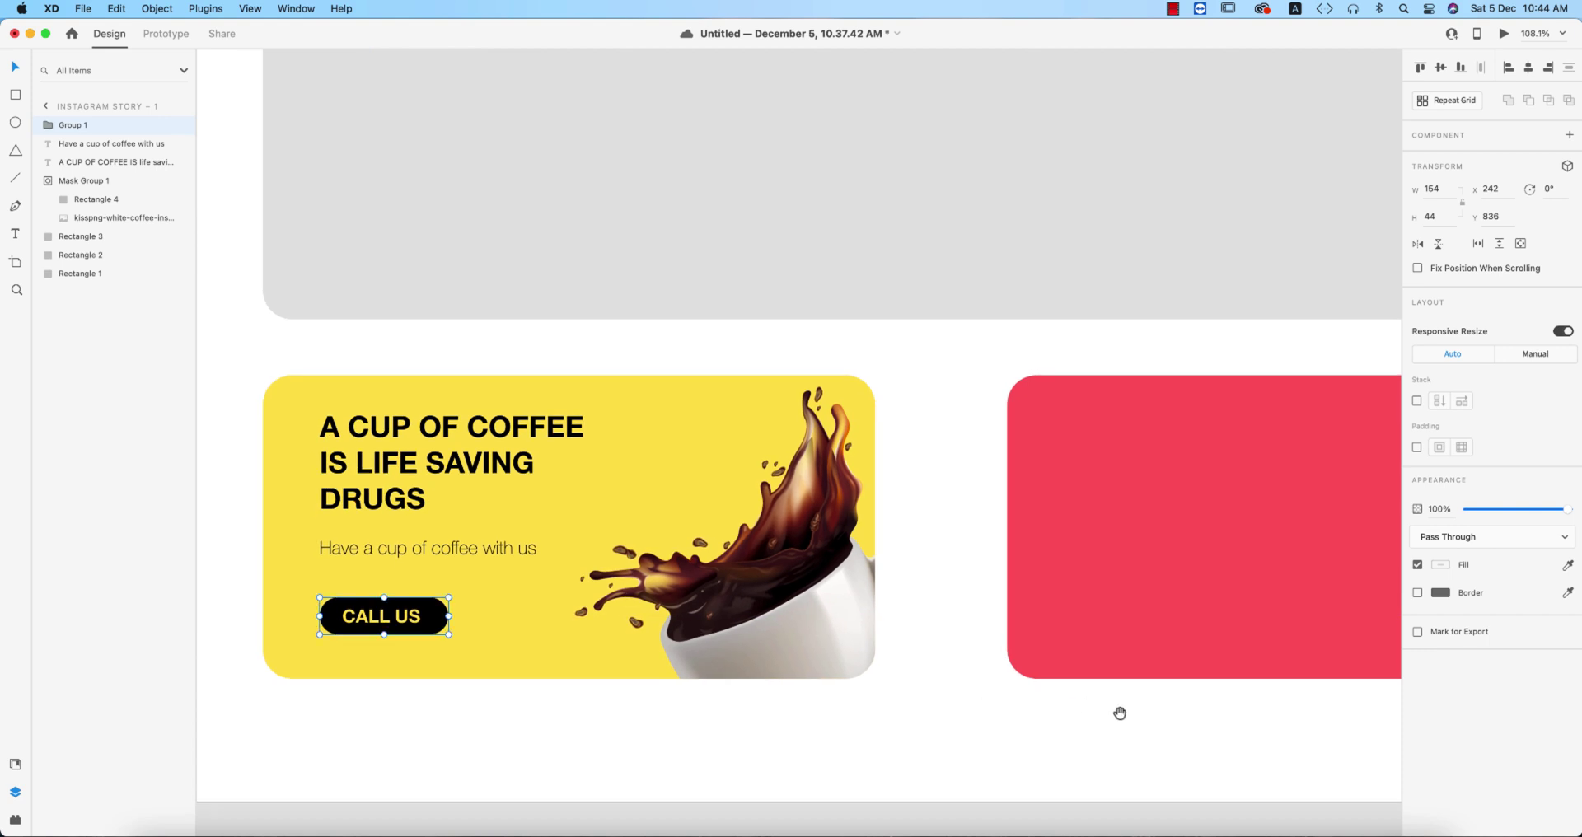
pyautogui.moveTo(1120, 709); pyautogui.dragTo(905, 690)
pyautogui.hscroll(2, 905, 689)
pyautogui.scroll(-1, 890, 689)
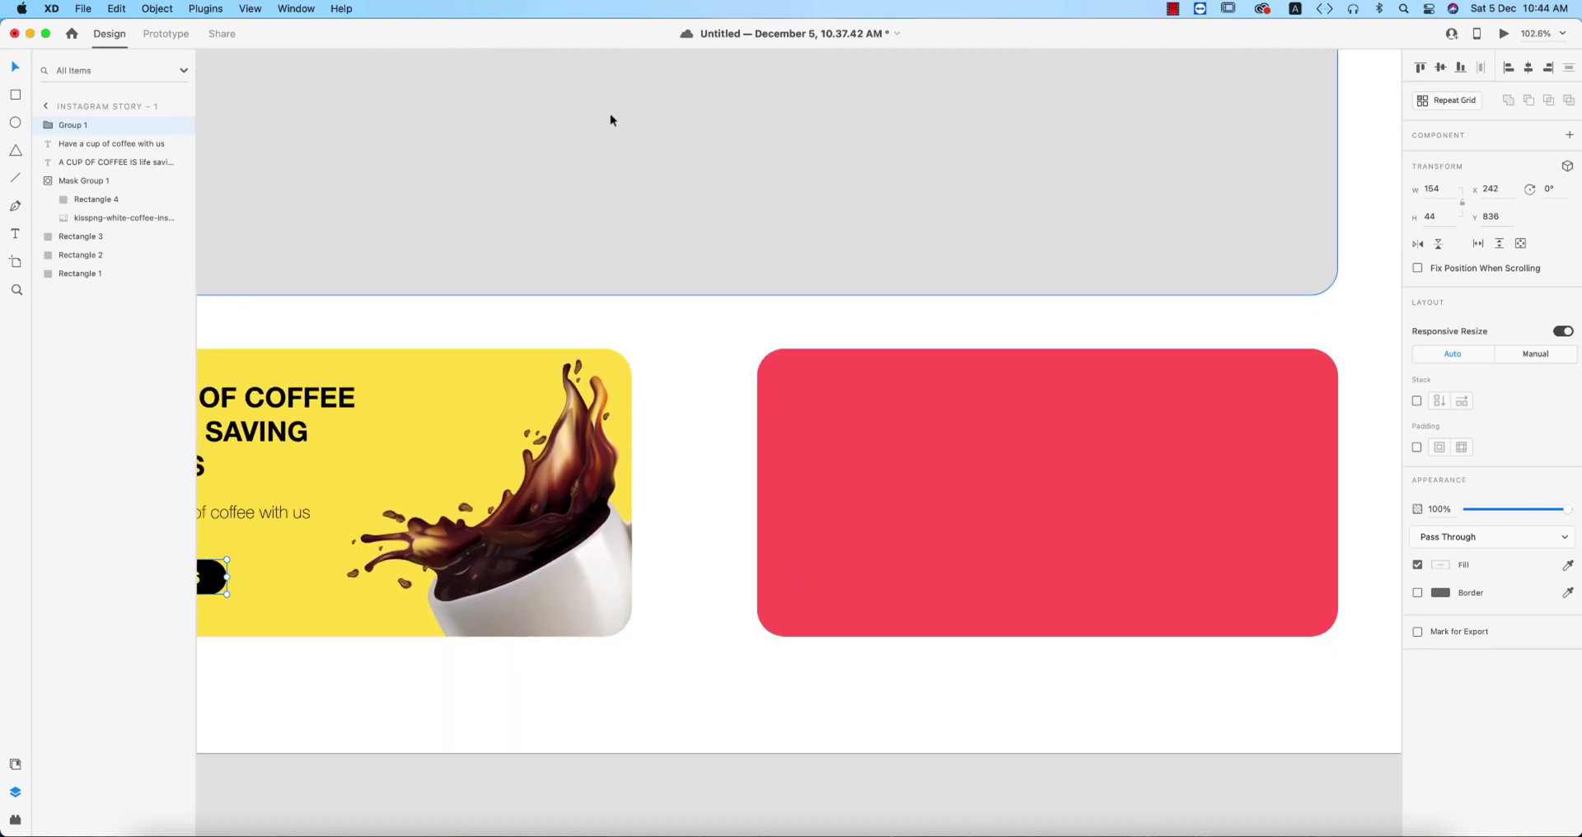
pyautogui.click(82, 9)
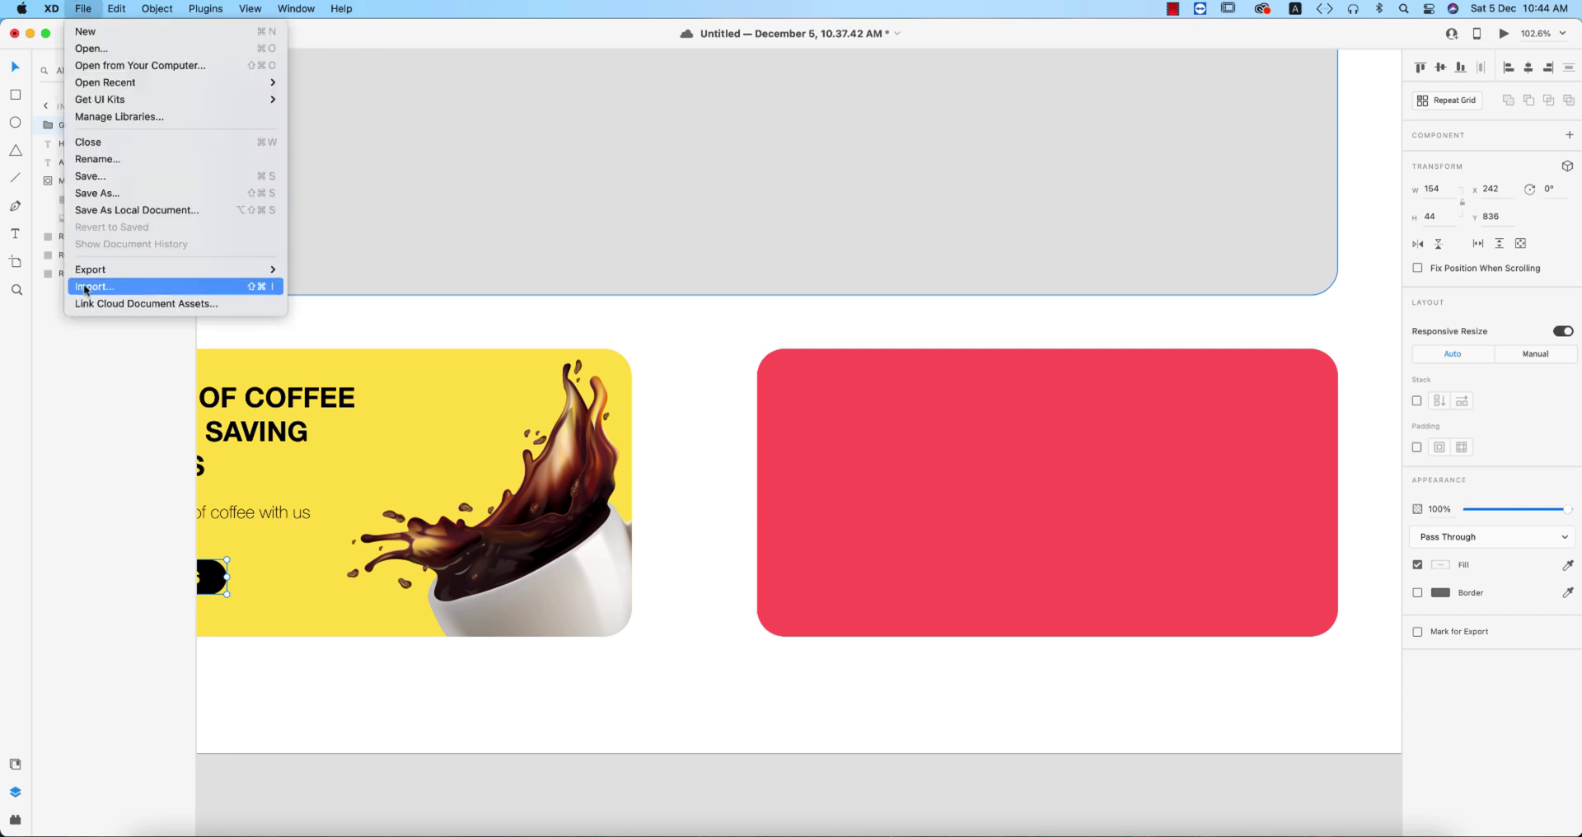
pyautogui.click(228, 285)
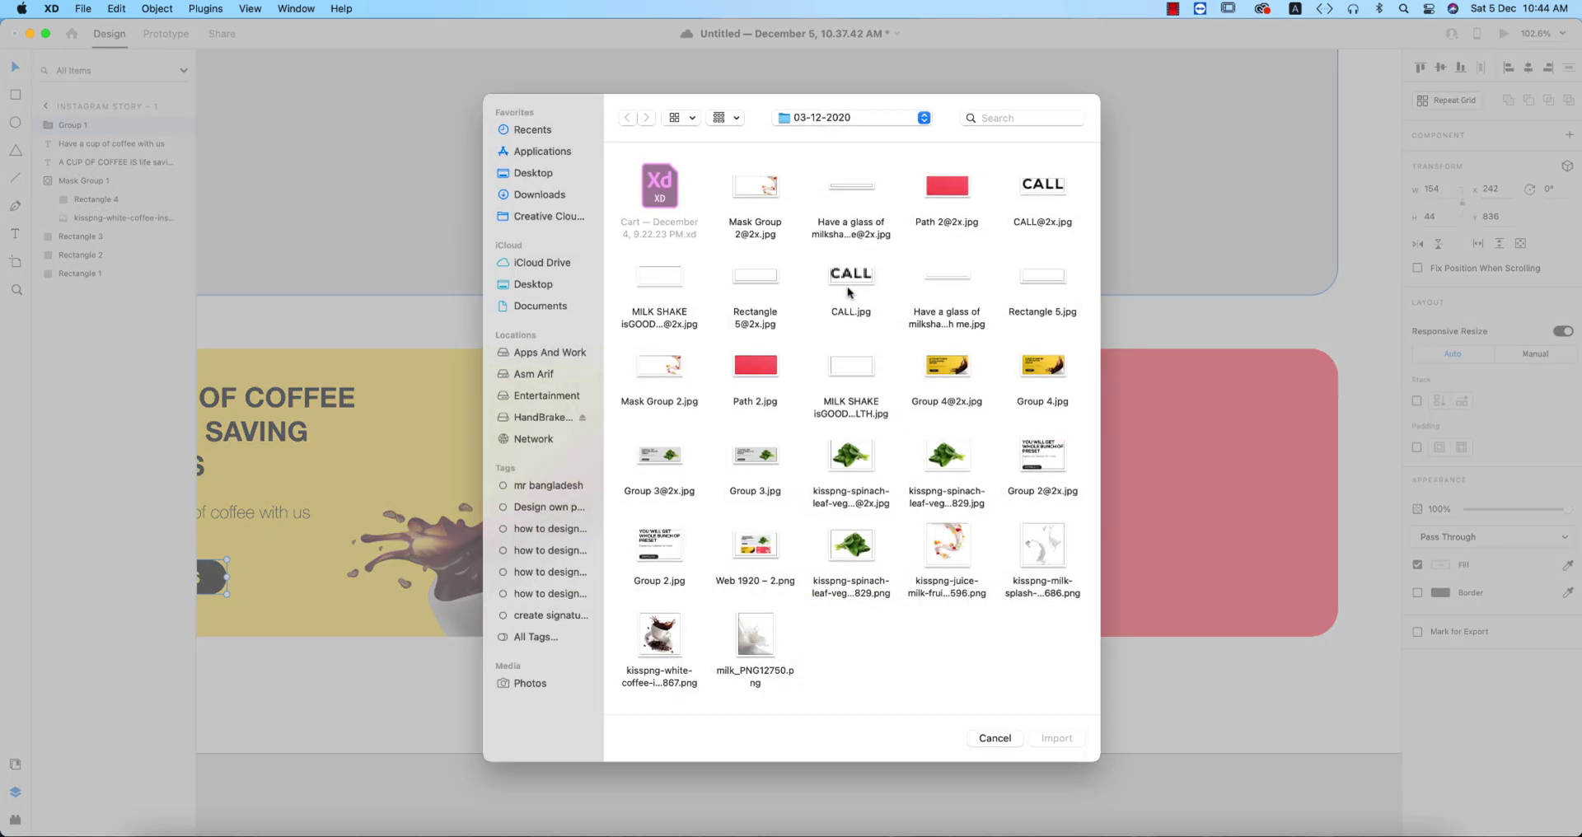
pyautogui.doubleClick(950, 537)
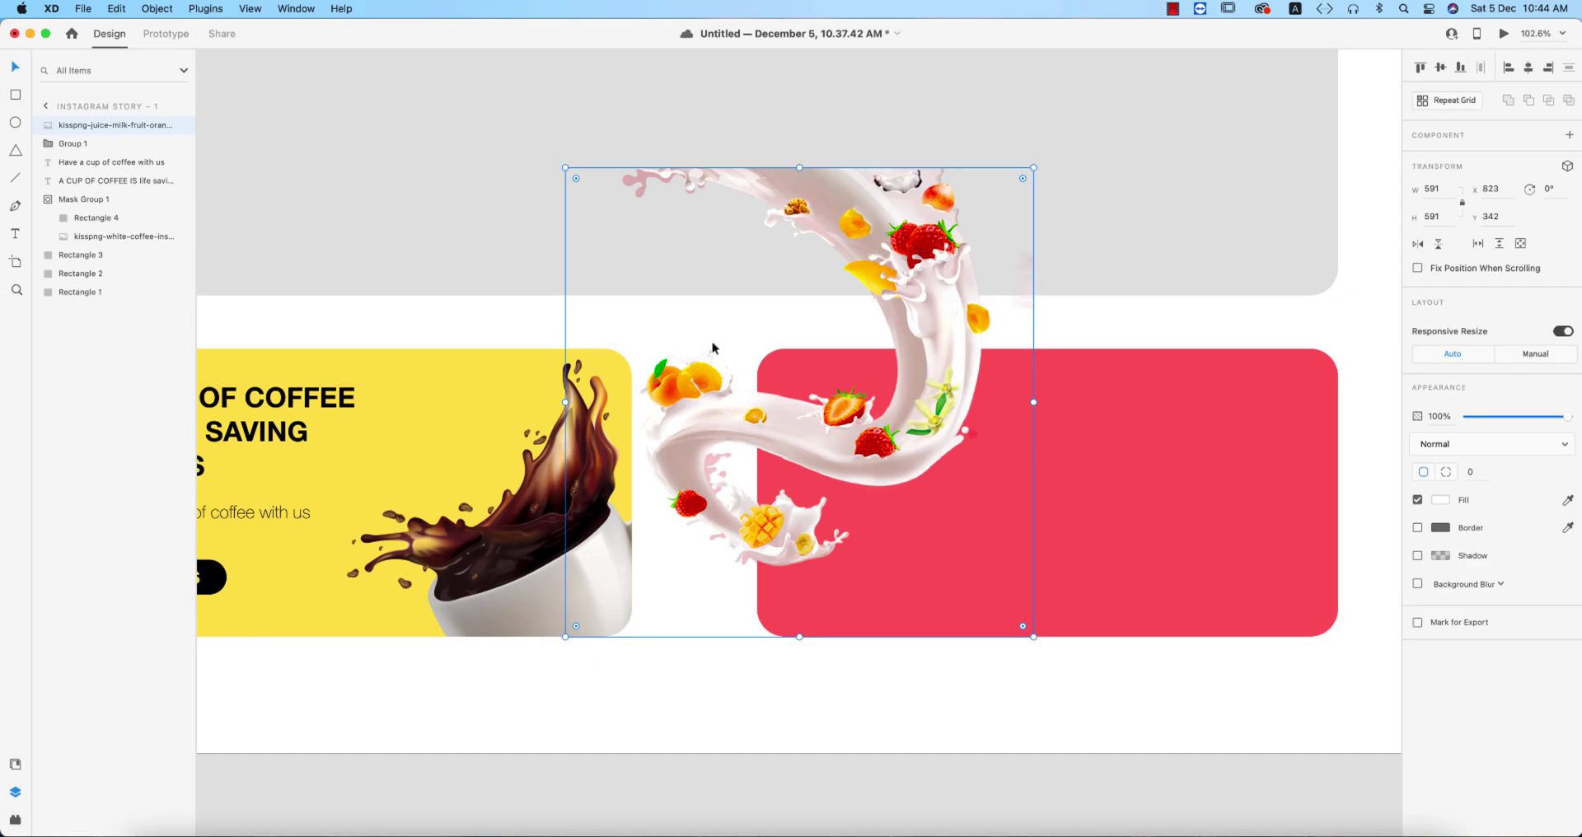
pyautogui.moveTo(866, 450); pyautogui.dragTo(1220, 540)
# Step: Browse page 5 of the PNG Images 360 catalogue in Chrome, then minimize the browser
pyautogui.click(298, 831)
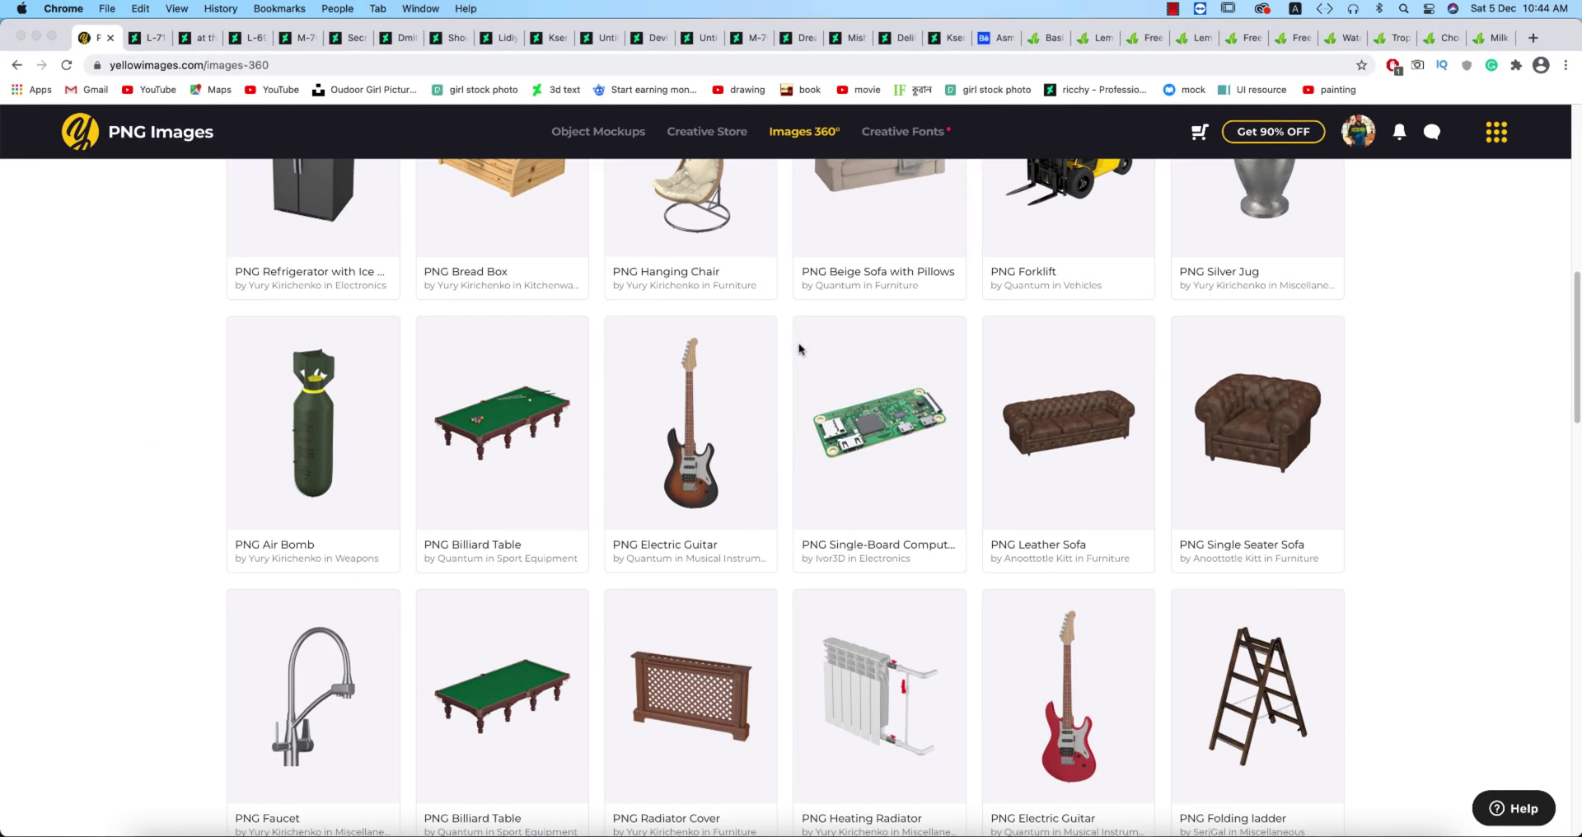
pyautogui.scroll(-15, 1419, 399)
pyautogui.scroll(3, 1420, 399)
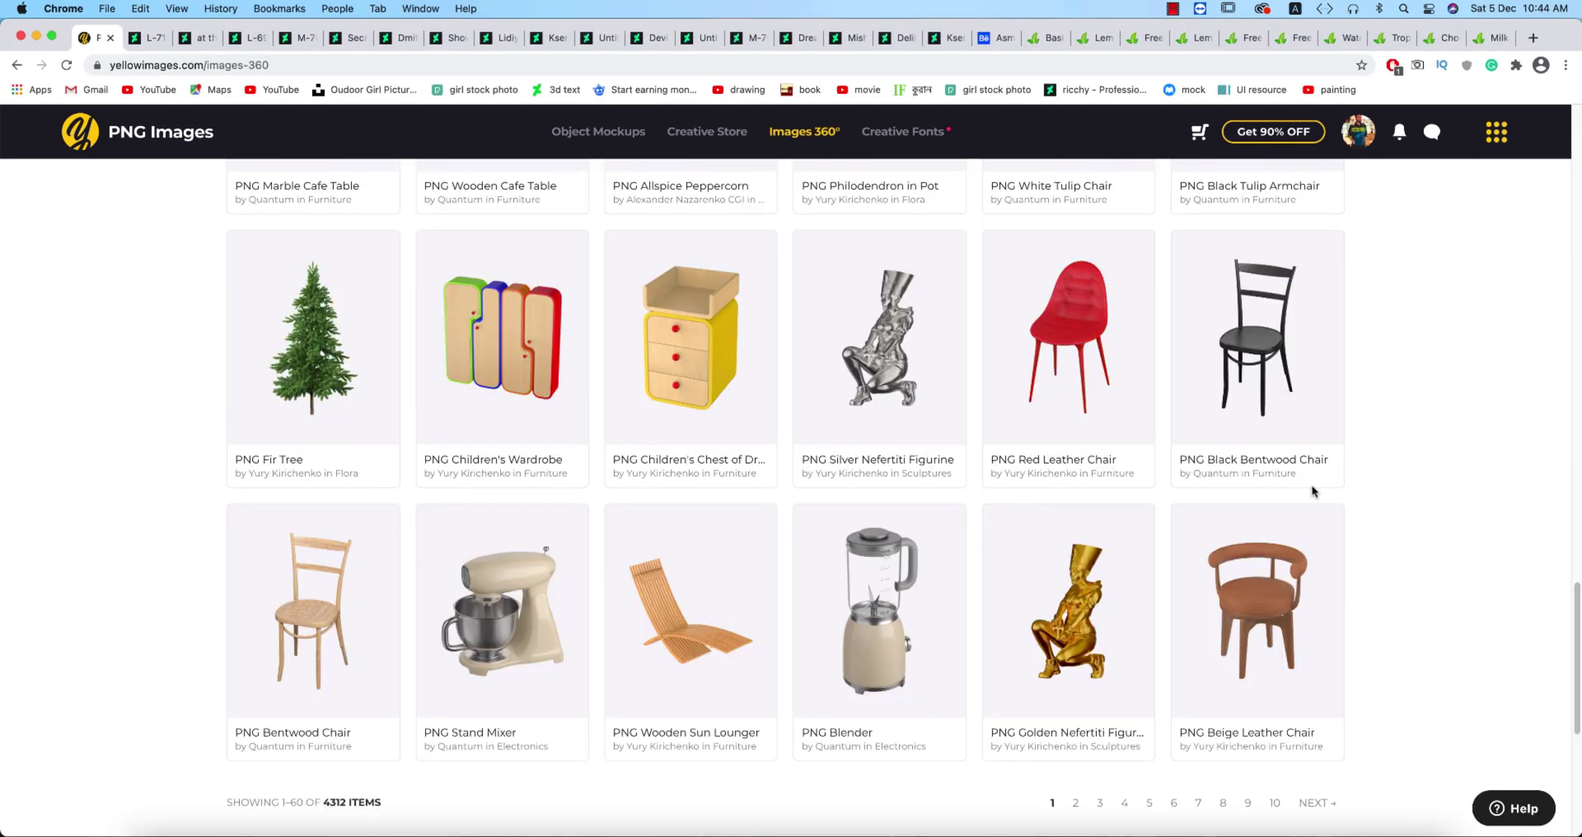
pyautogui.click(1150, 806)
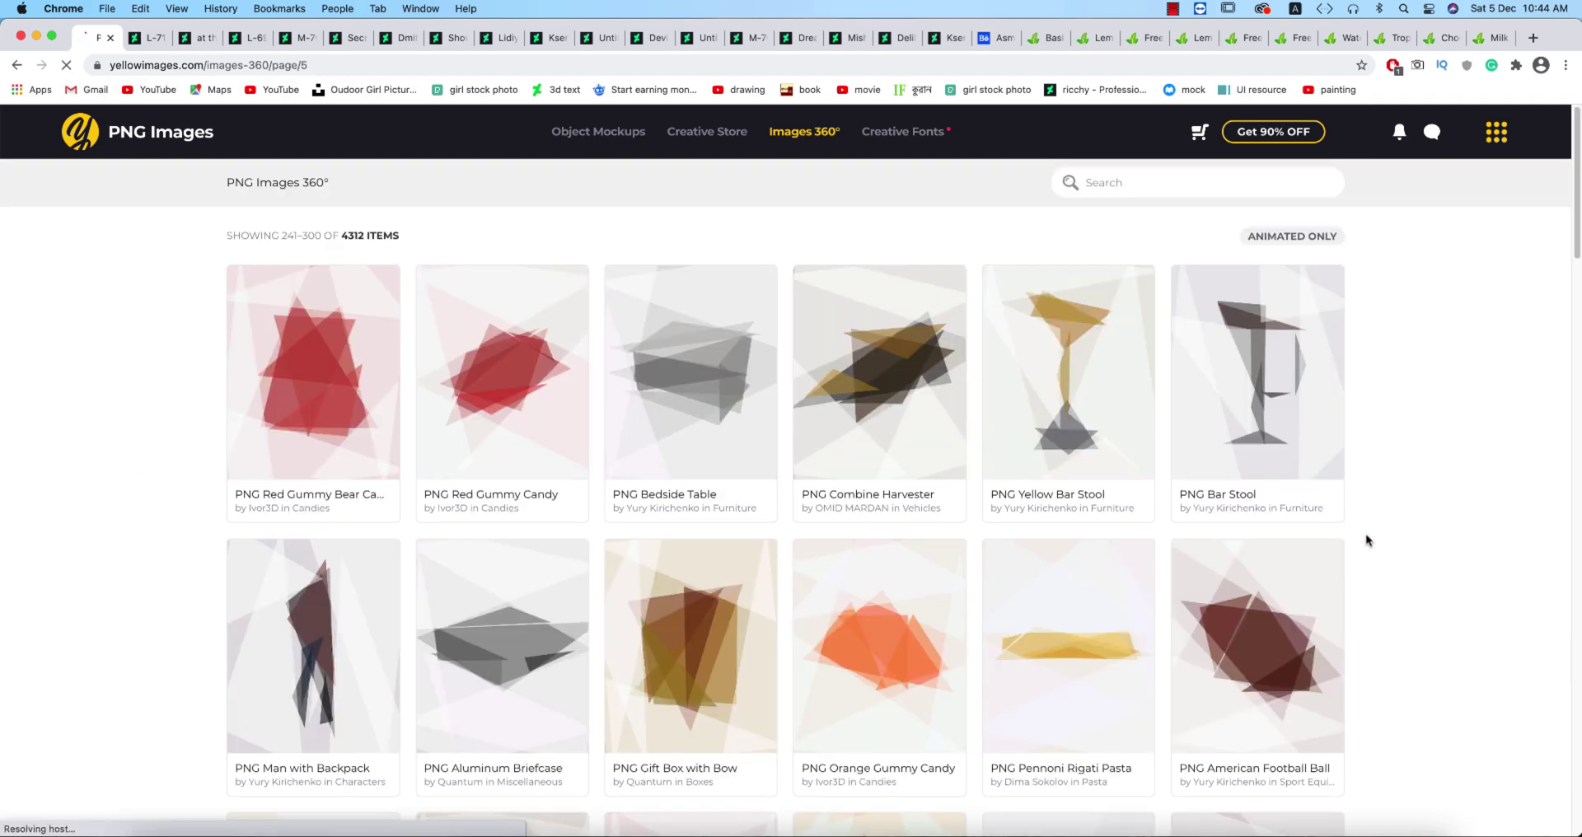
pyautogui.scroll(-2, 1371, 531)
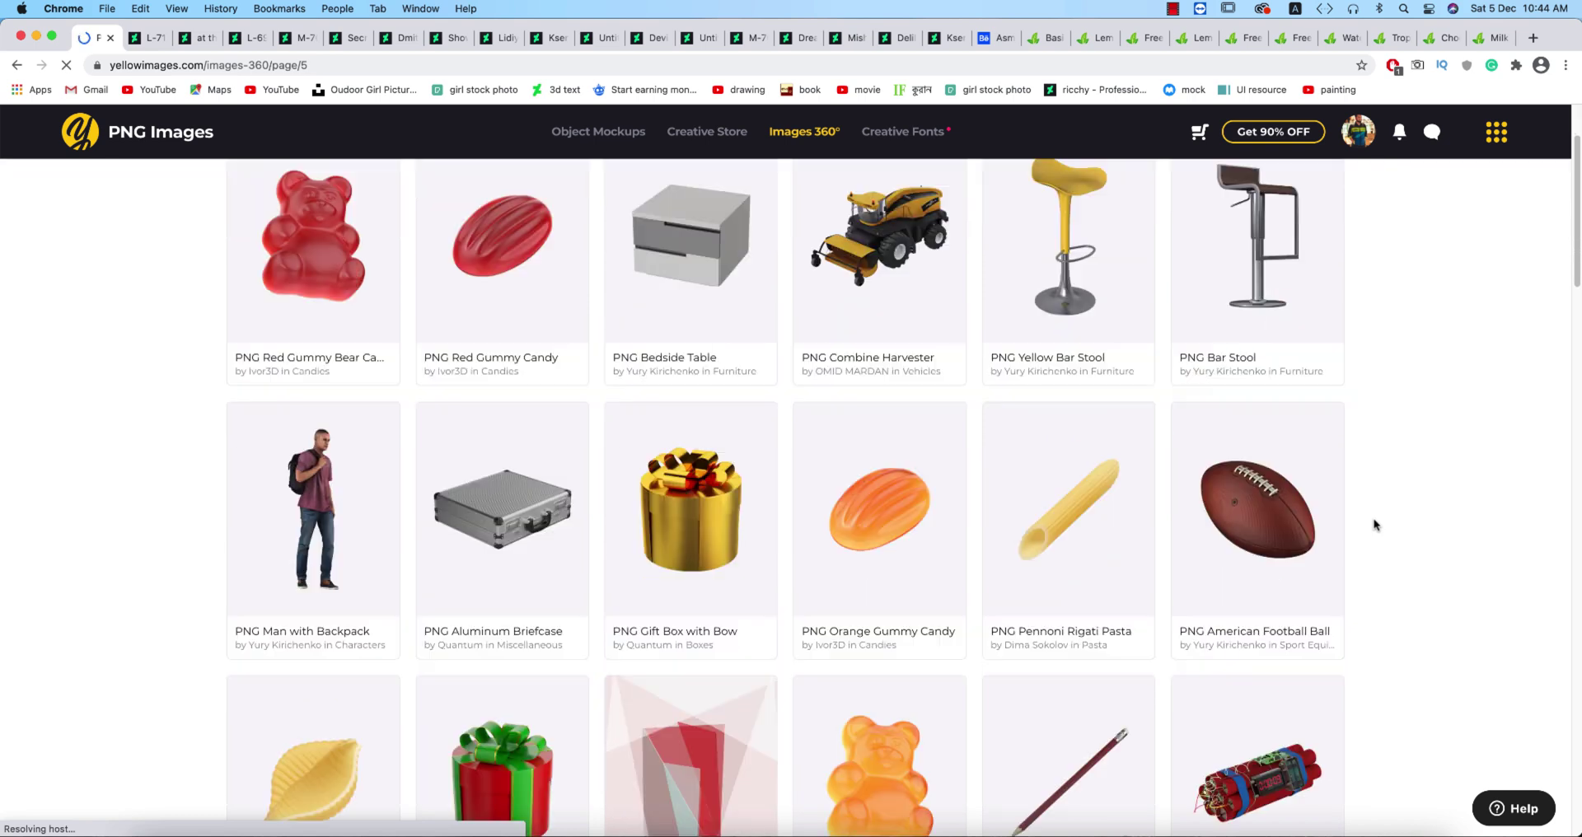
pyautogui.scroll(-10, 1373, 524)
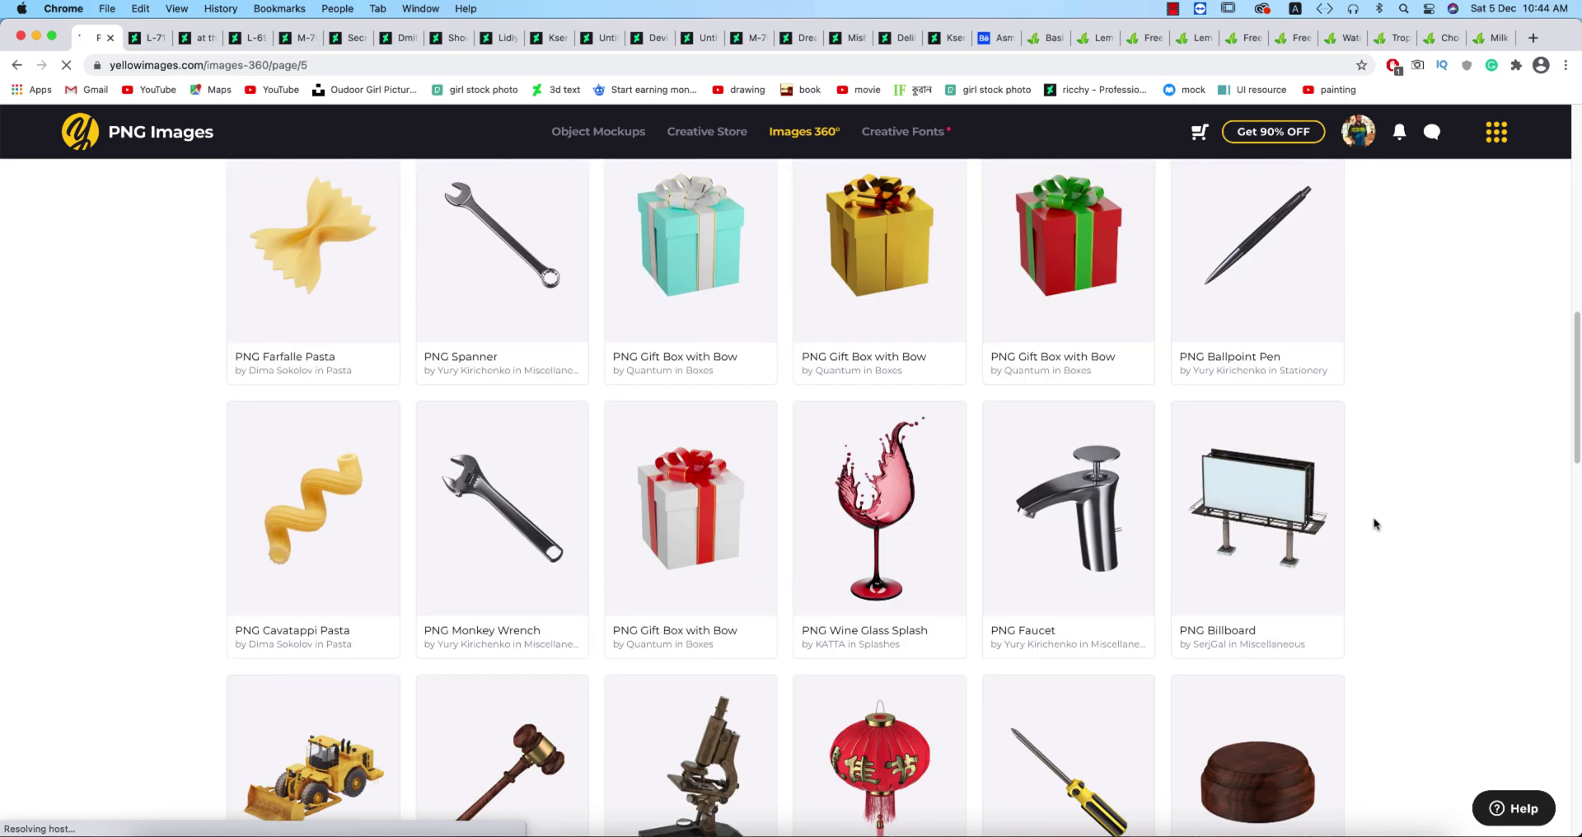
pyautogui.scroll(-8, 1374, 524)
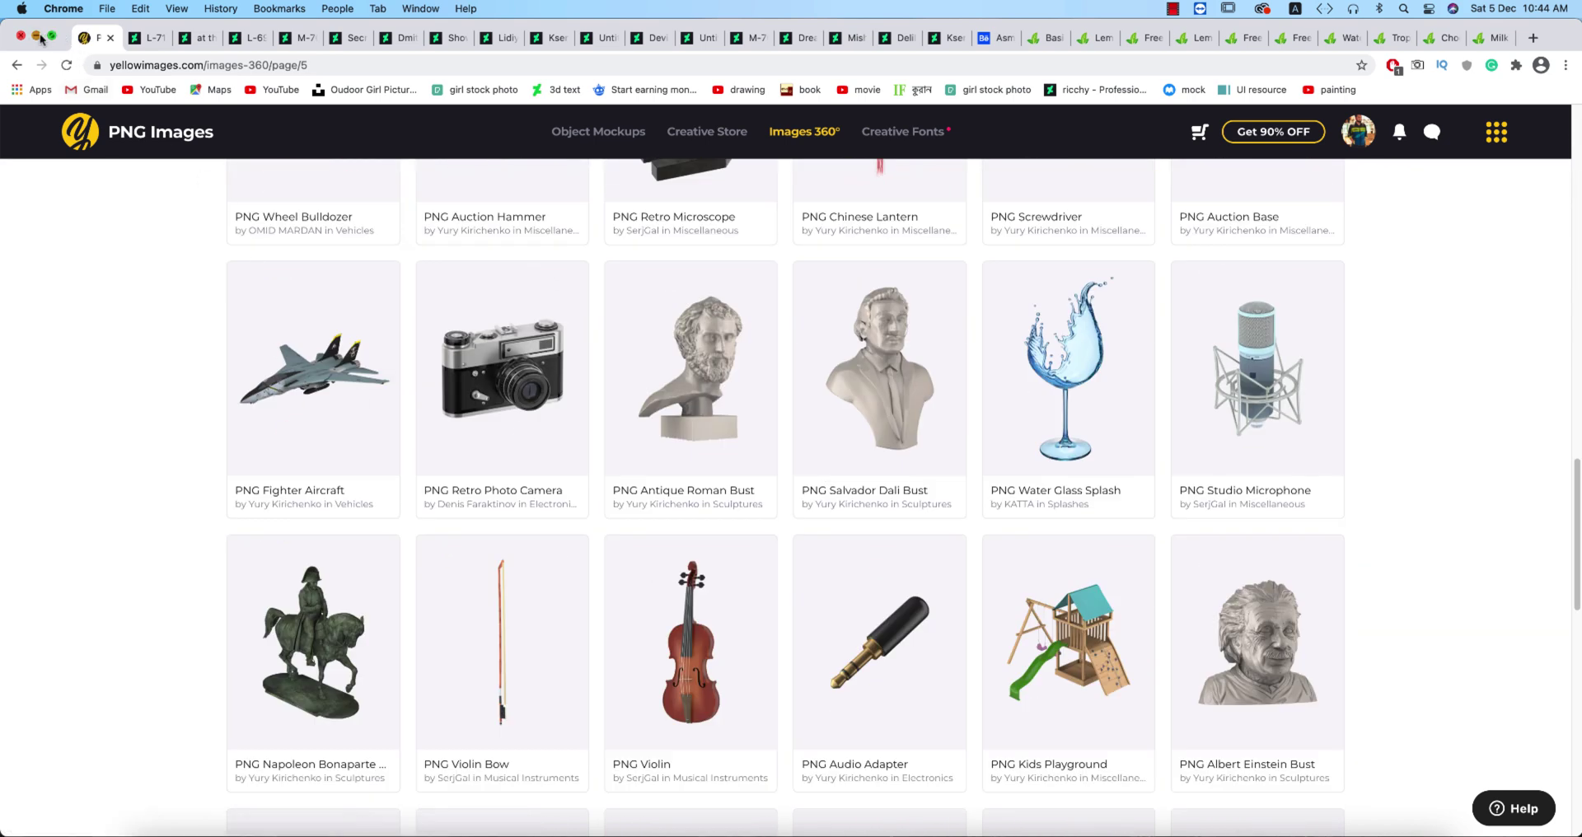
pyautogui.click(38, 38)
# Step: Shrink the milk splash to about 455 px and move it toward the red card's top-right
pyautogui.click(1254, 484)
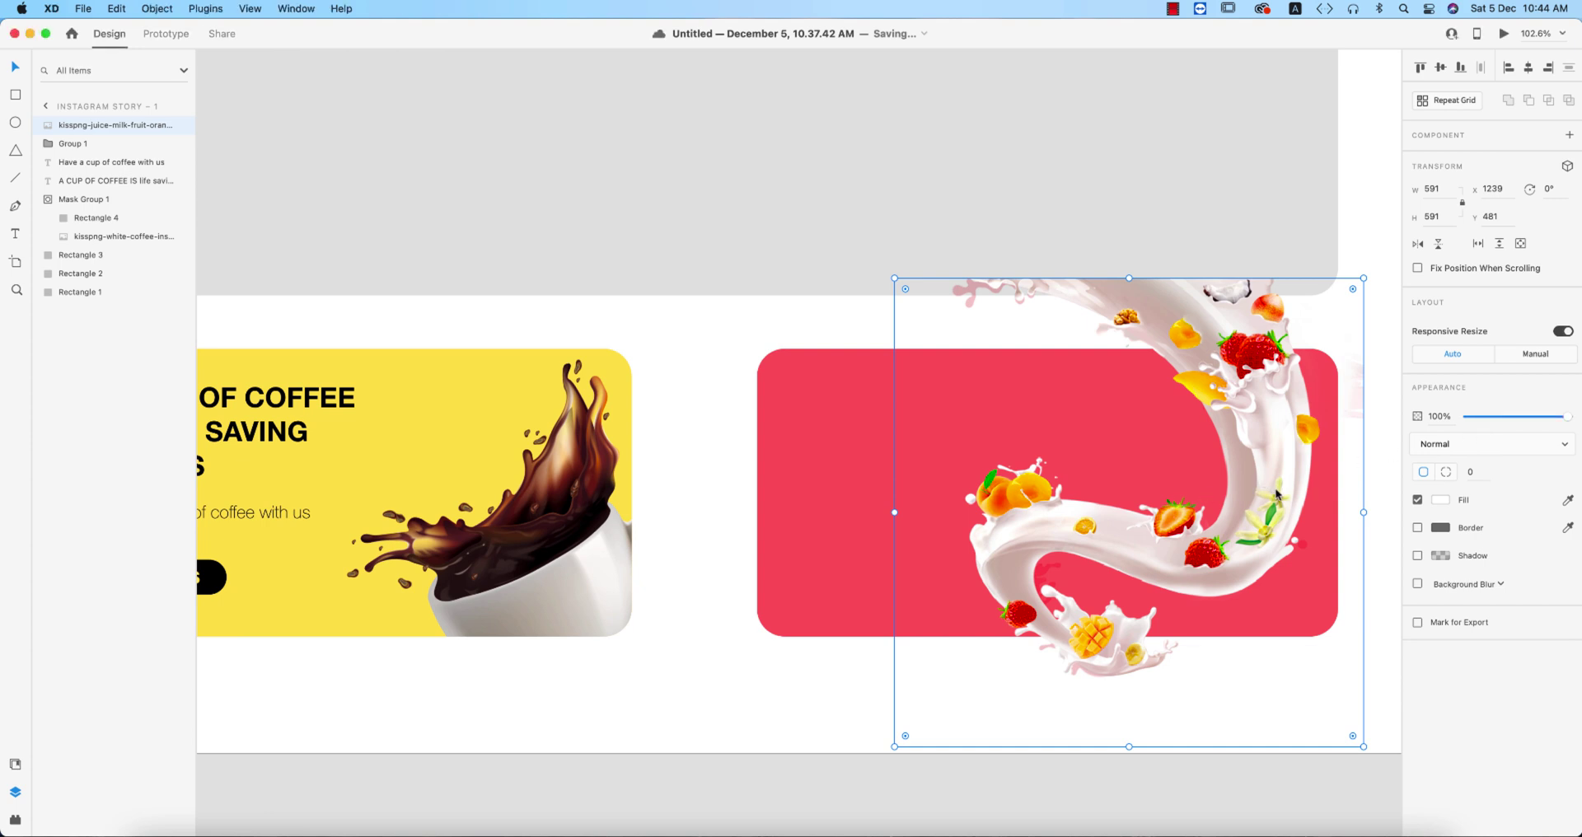
pyautogui.moveTo(895, 278); pyautogui.dragTo(1003, 380)
pyautogui.moveTo(1294, 544); pyautogui.dragTo(1327, 493)
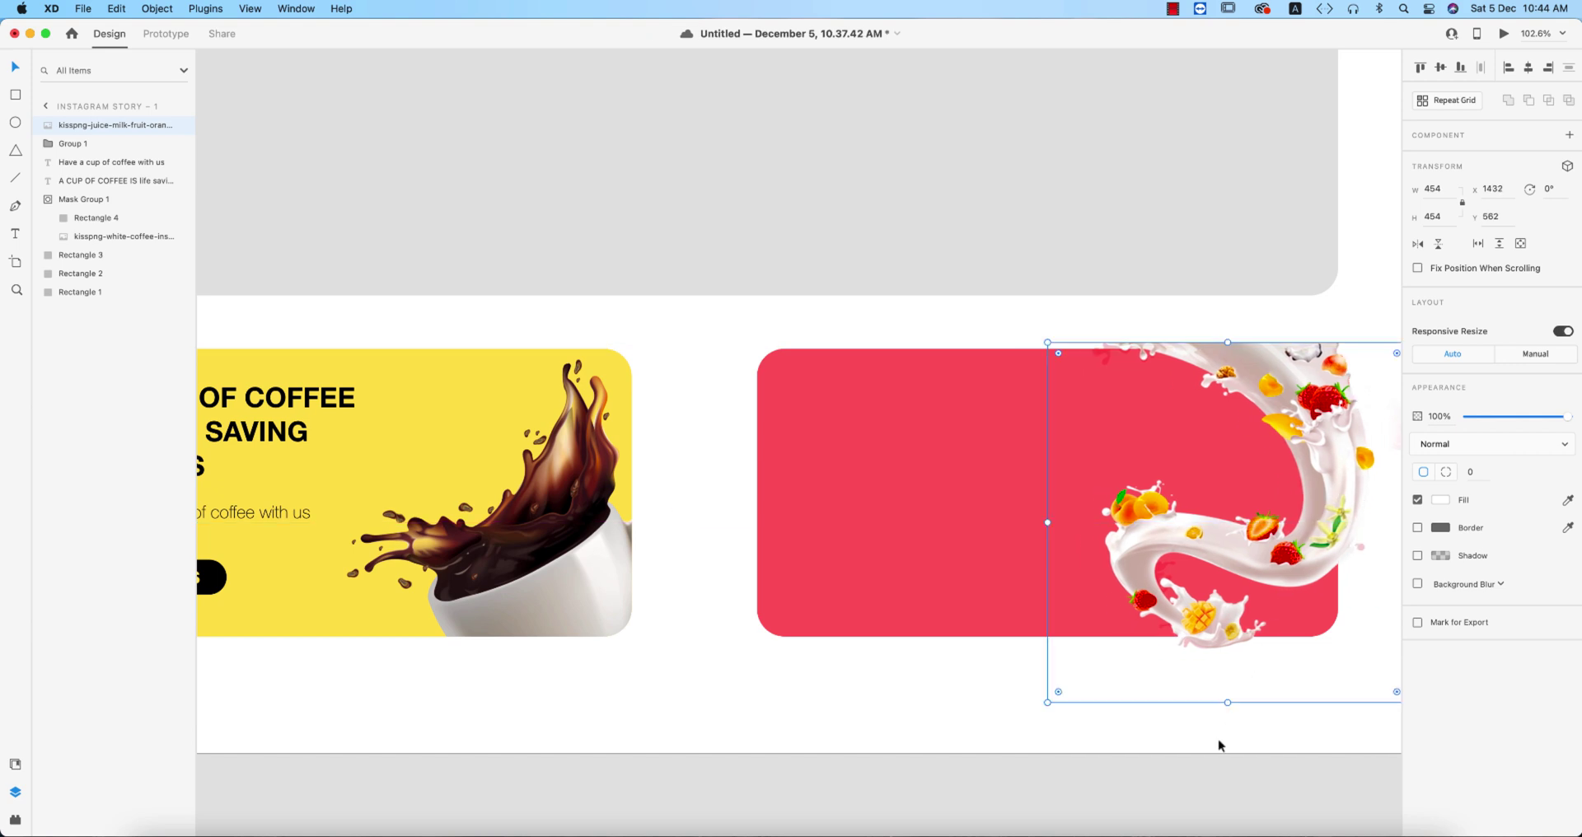
pyautogui.click(1212, 725)
# Step: Paste a copy of the red card rectangle and mask the splash with it
pyautogui.click(956, 531)
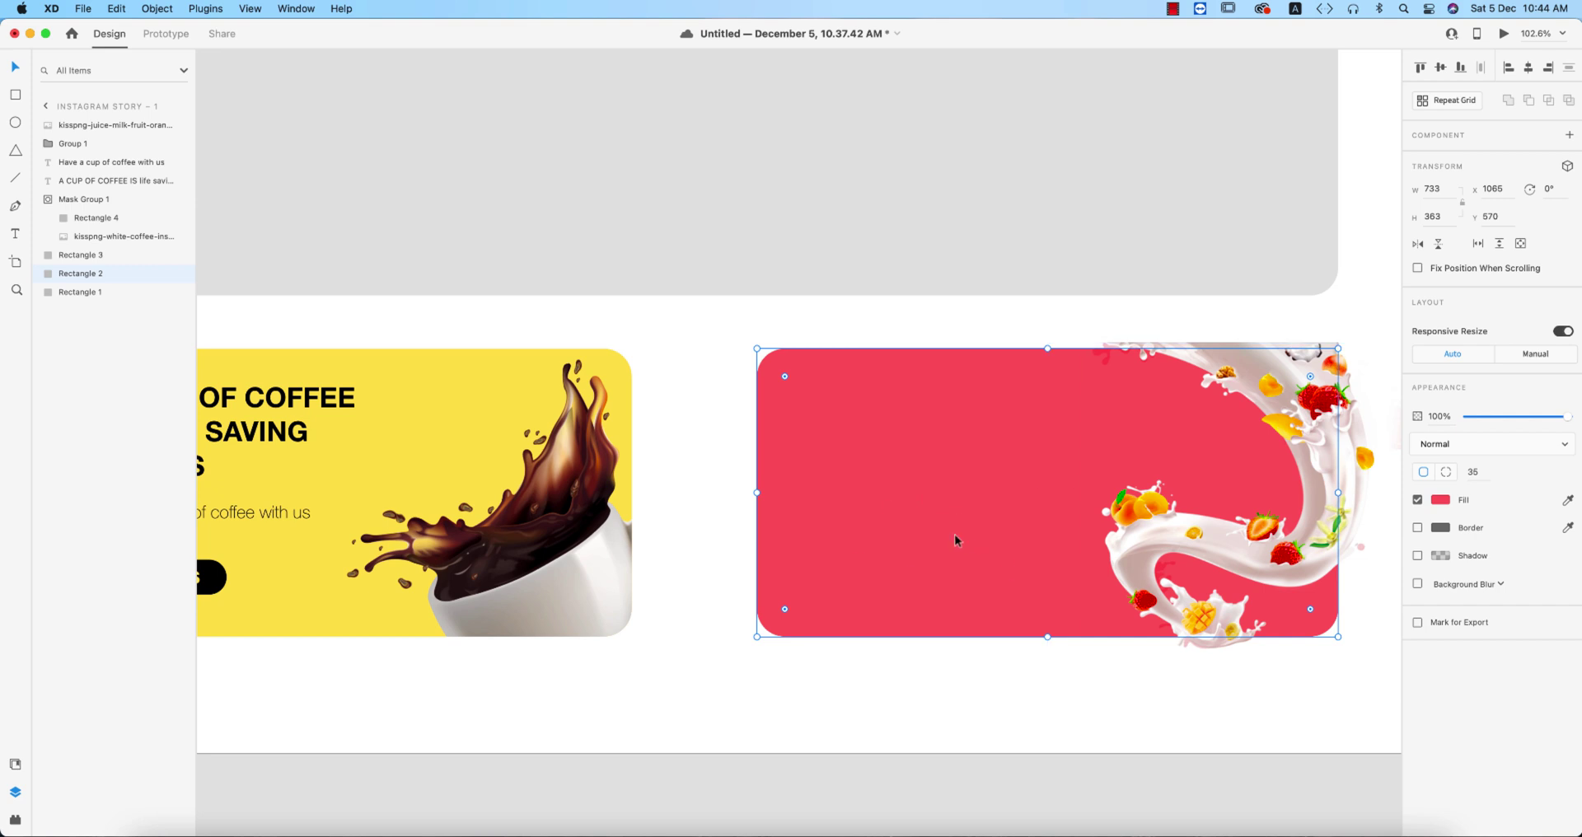
pyautogui.press('super+c')
pyautogui.press('super+v')
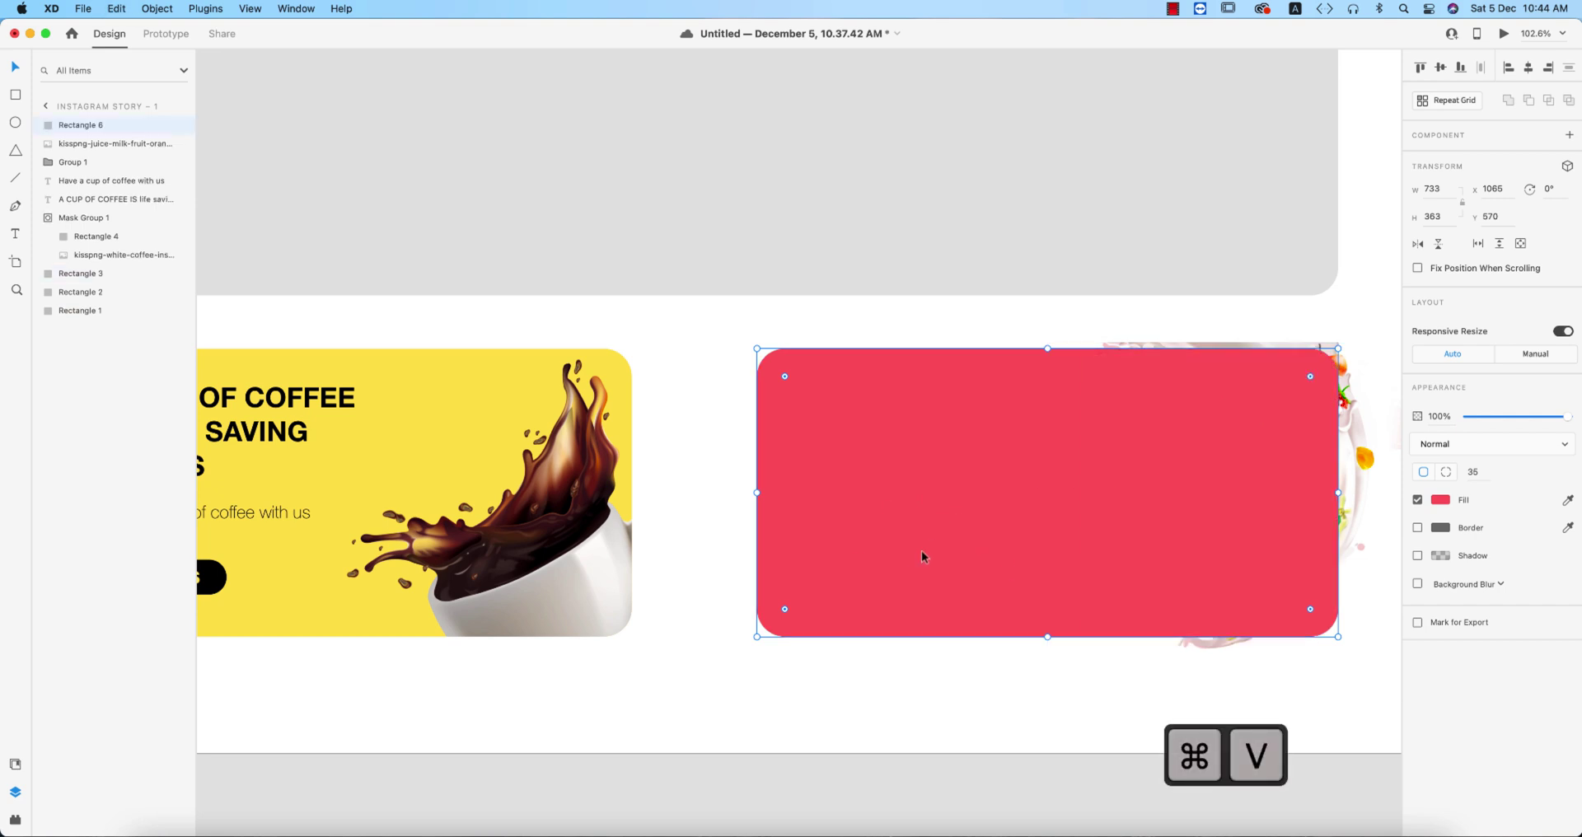
pyautogui.keyDown('shift'); pyautogui.click(1354, 516); pyautogui.keyUp('shift')
pyautogui.rightClick(1254, 465)
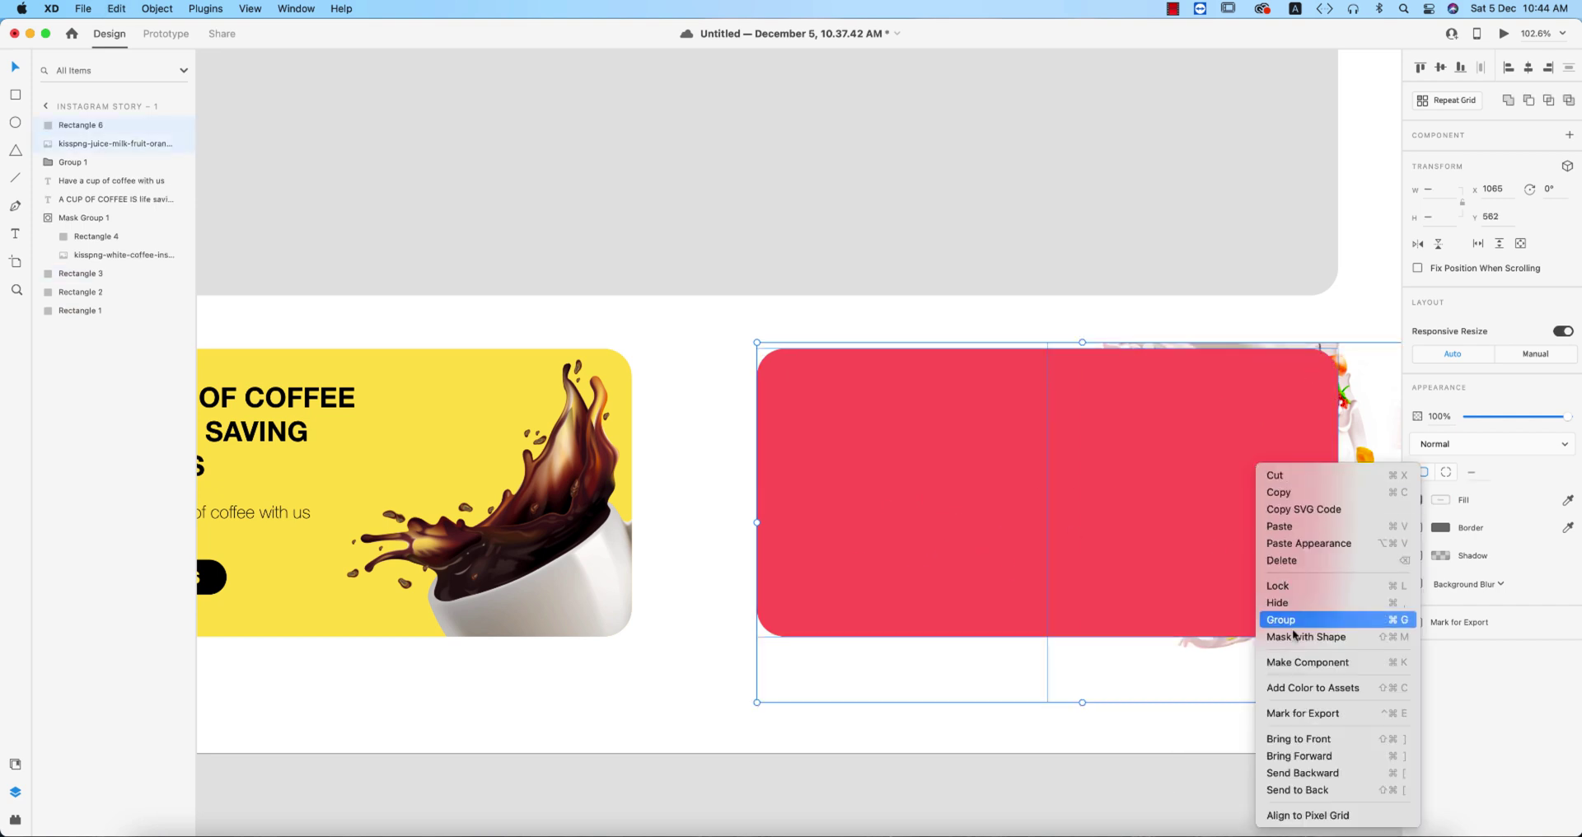
pyautogui.click(1299, 641)
pyautogui.click(1211, 735)
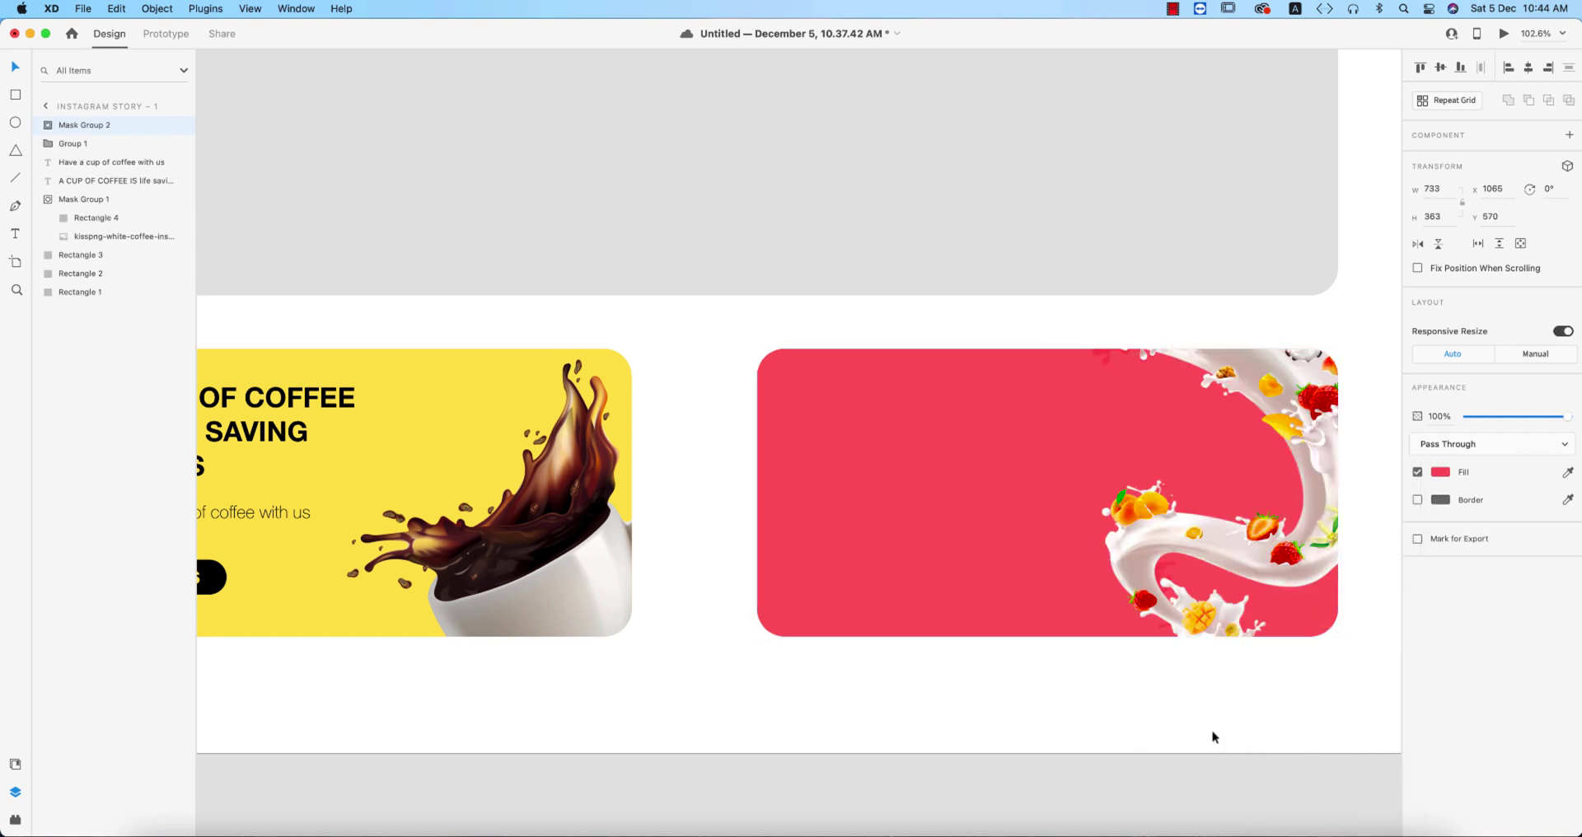
# Step: Duplicate the coffee card's headline, subtitle and CALL US button onto the red card
pyautogui.scroll(-3, 743, 652)
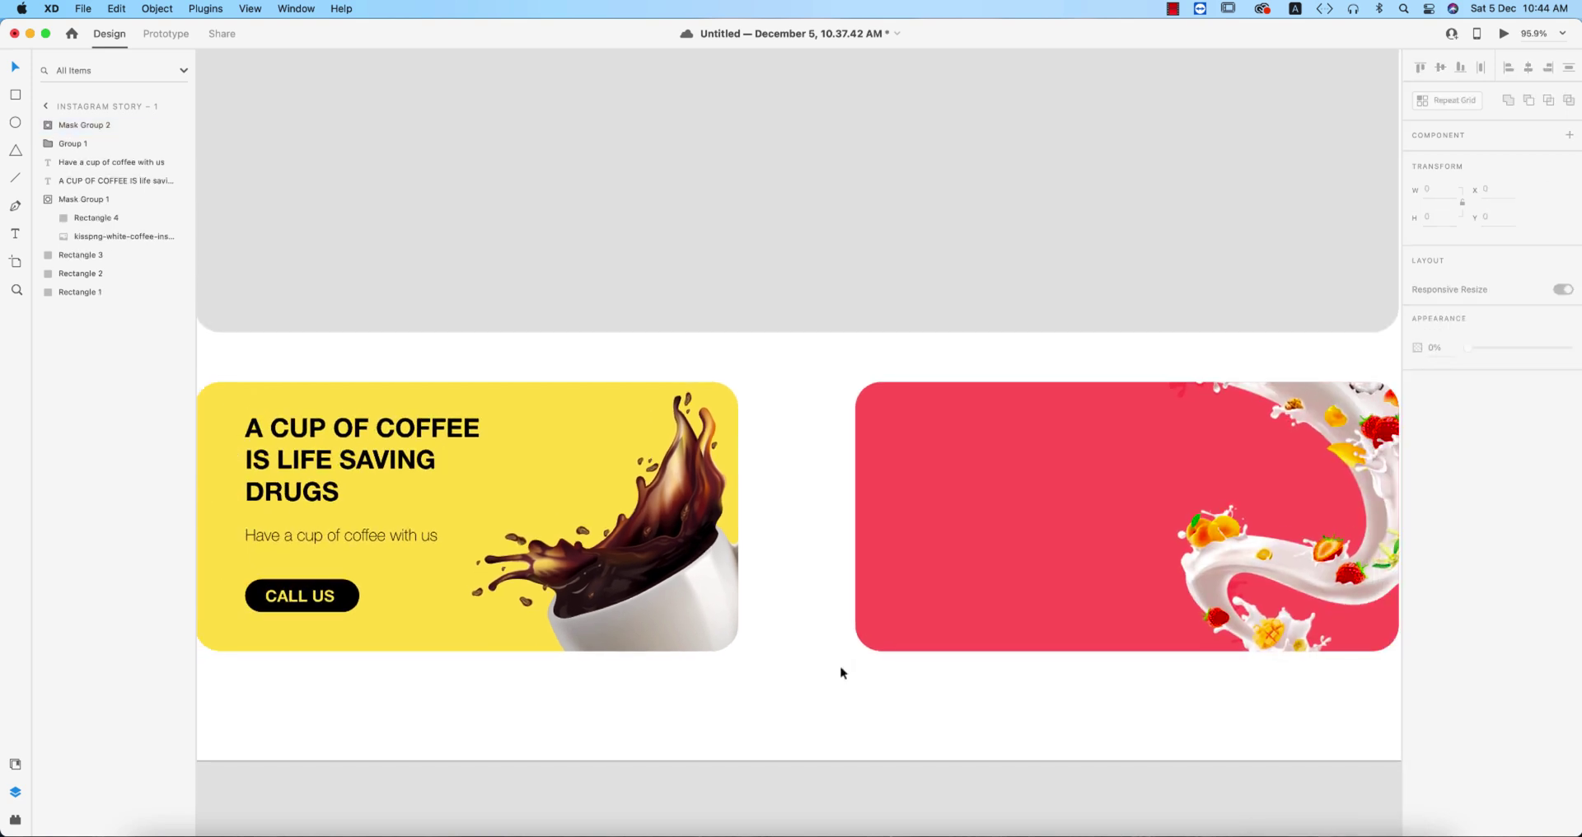
pyautogui.click(356, 492)
pyautogui.keyDown('shift'); pyautogui.click(360, 535); pyautogui.keyUp('shift')
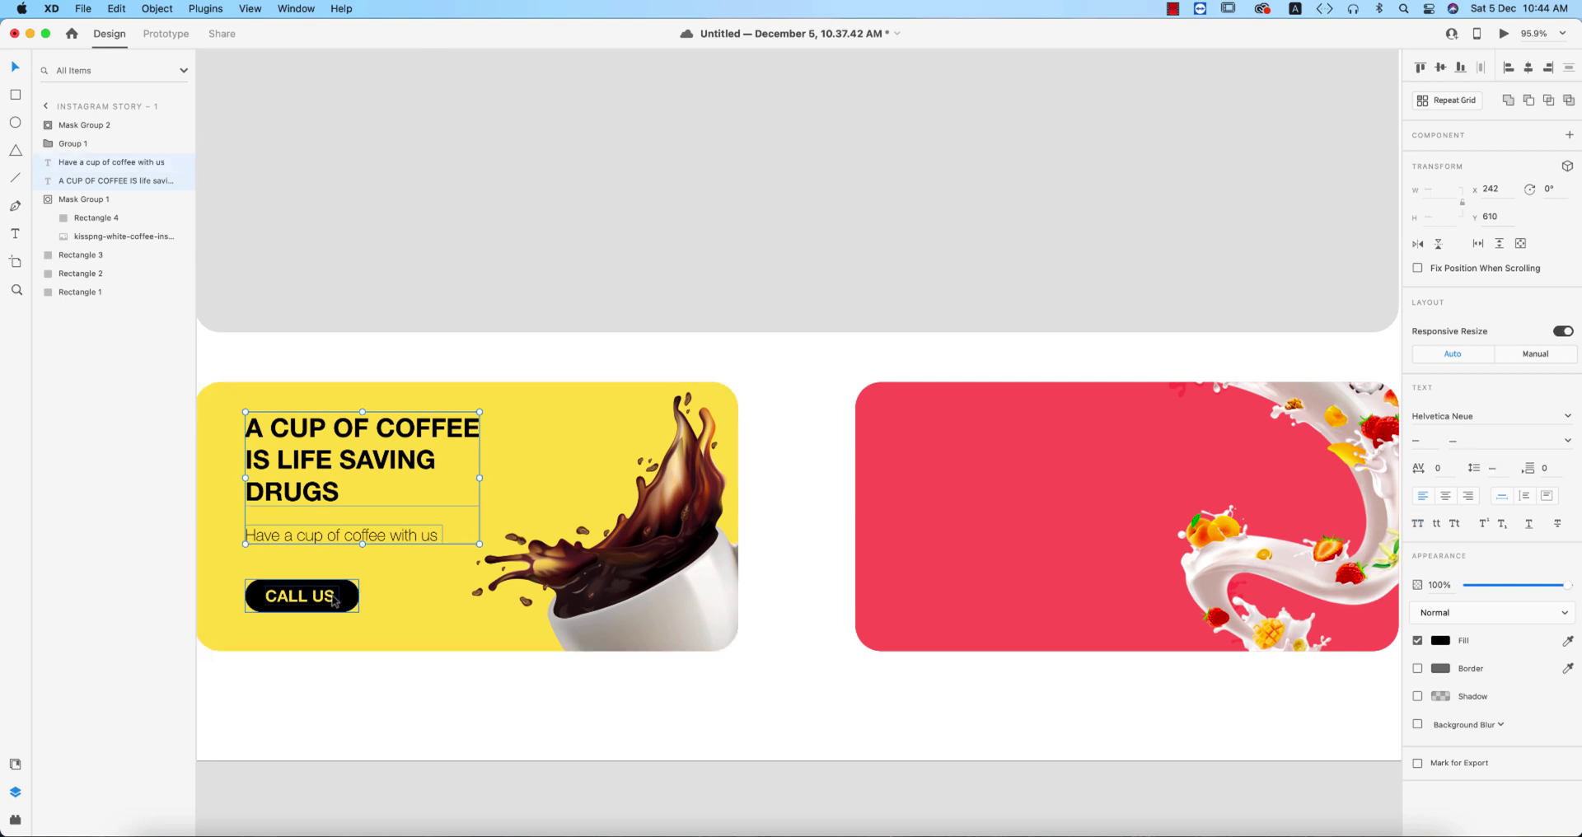
pyautogui.keyDown('shift'); pyautogui.click(334, 601); pyautogui.keyUp('shift')
pyautogui.keyDown('alt'); pyautogui.moveTo(356, 537); pyautogui.dragTo(1016, 550); pyautogui.keyUp('alt')
# Step: Set the red card's subtitle text colour to white (ffffff)
pyautogui.click(1022, 462)
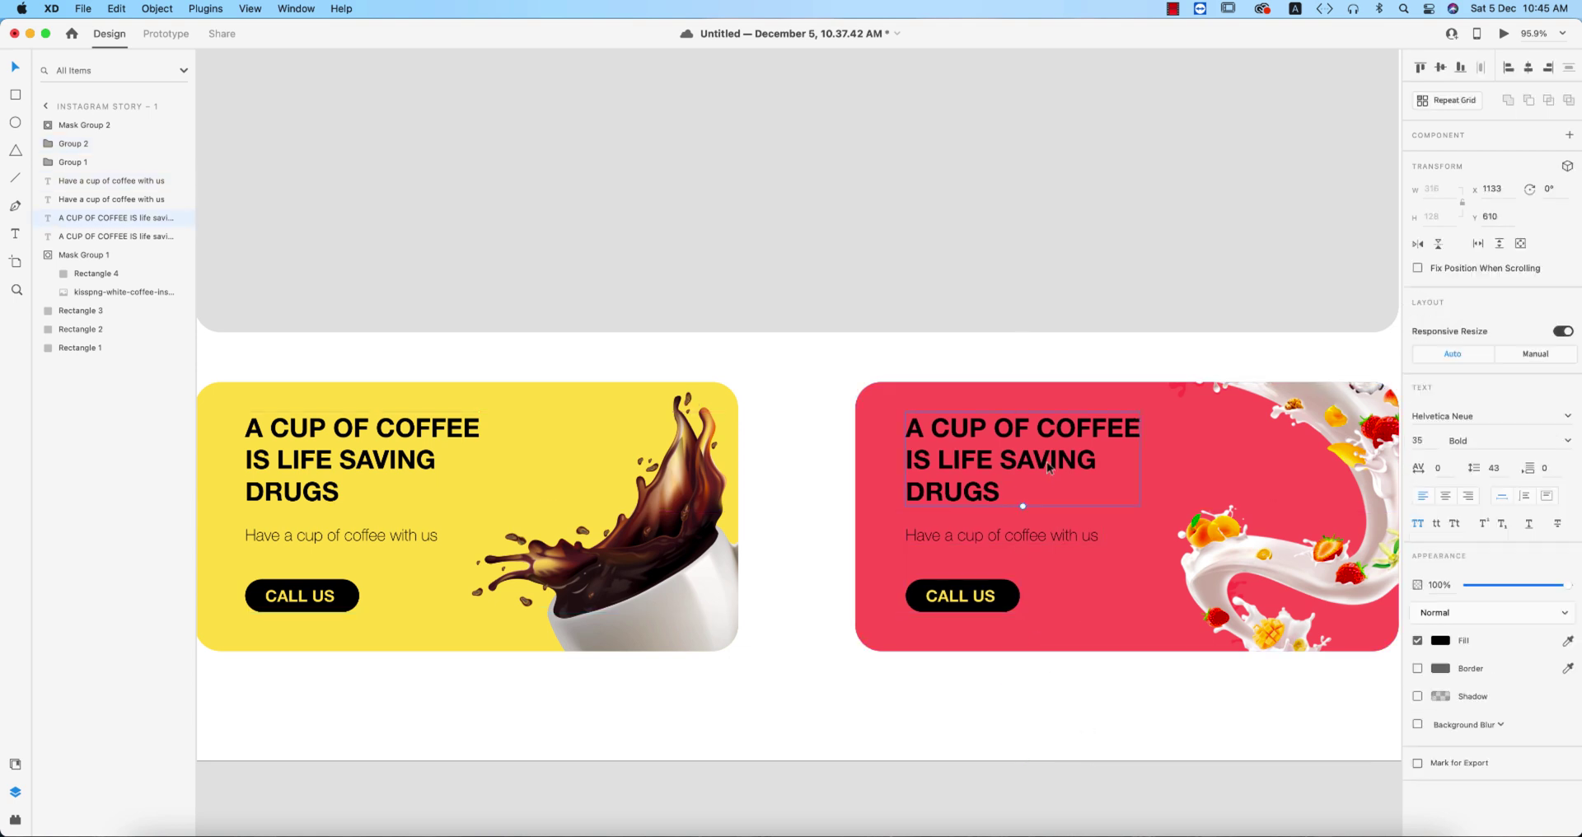
pyautogui.moveTo(1277, 561); pyautogui.dragTo(1093, 567)
pyautogui.click(1113, 492)
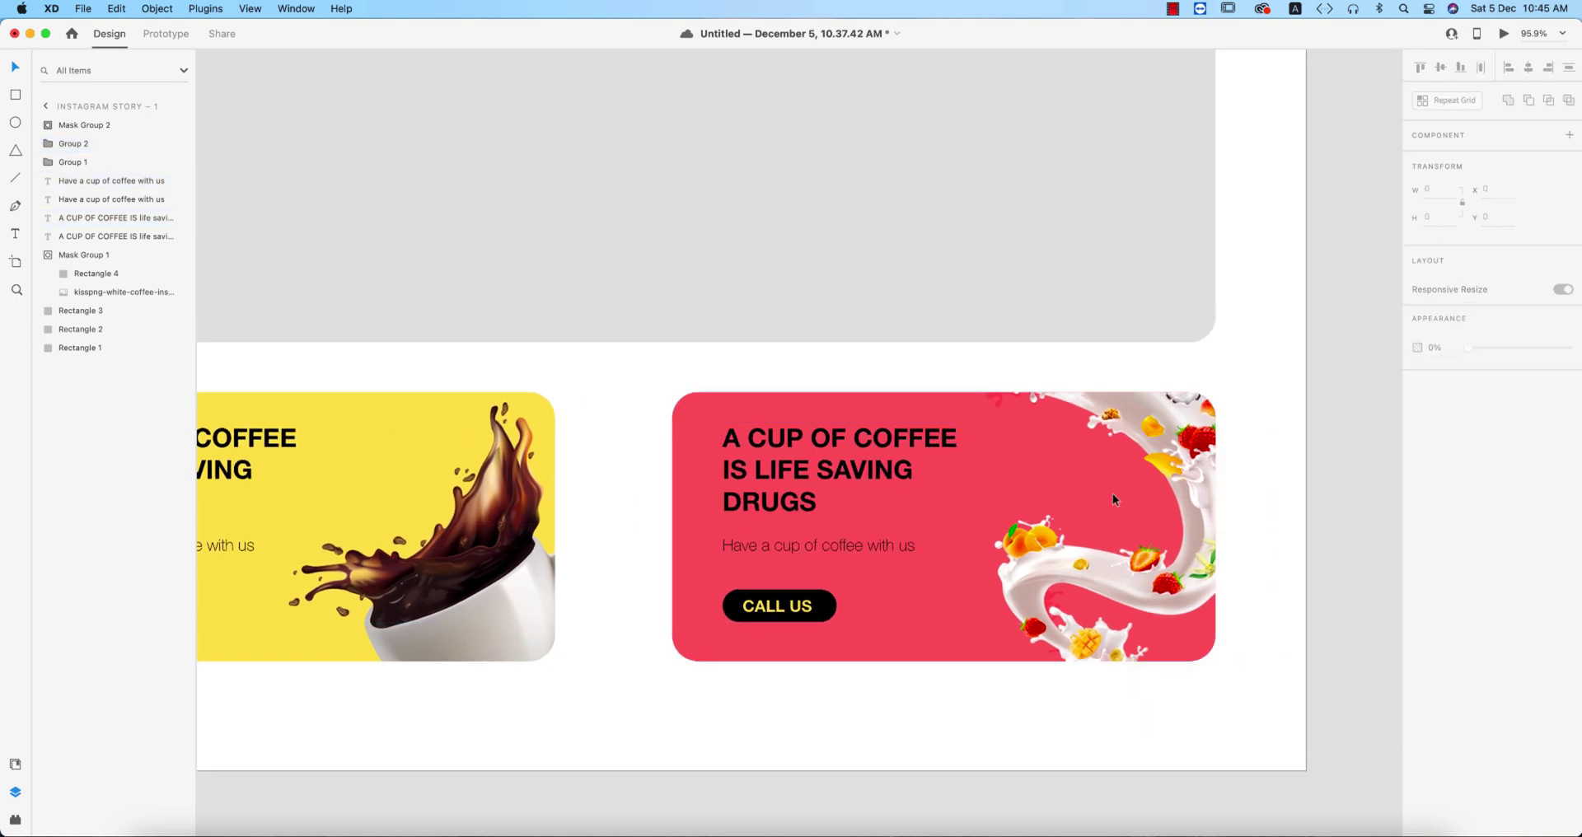
pyautogui.click(931, 454)
pyautogui.click(1441, 642)
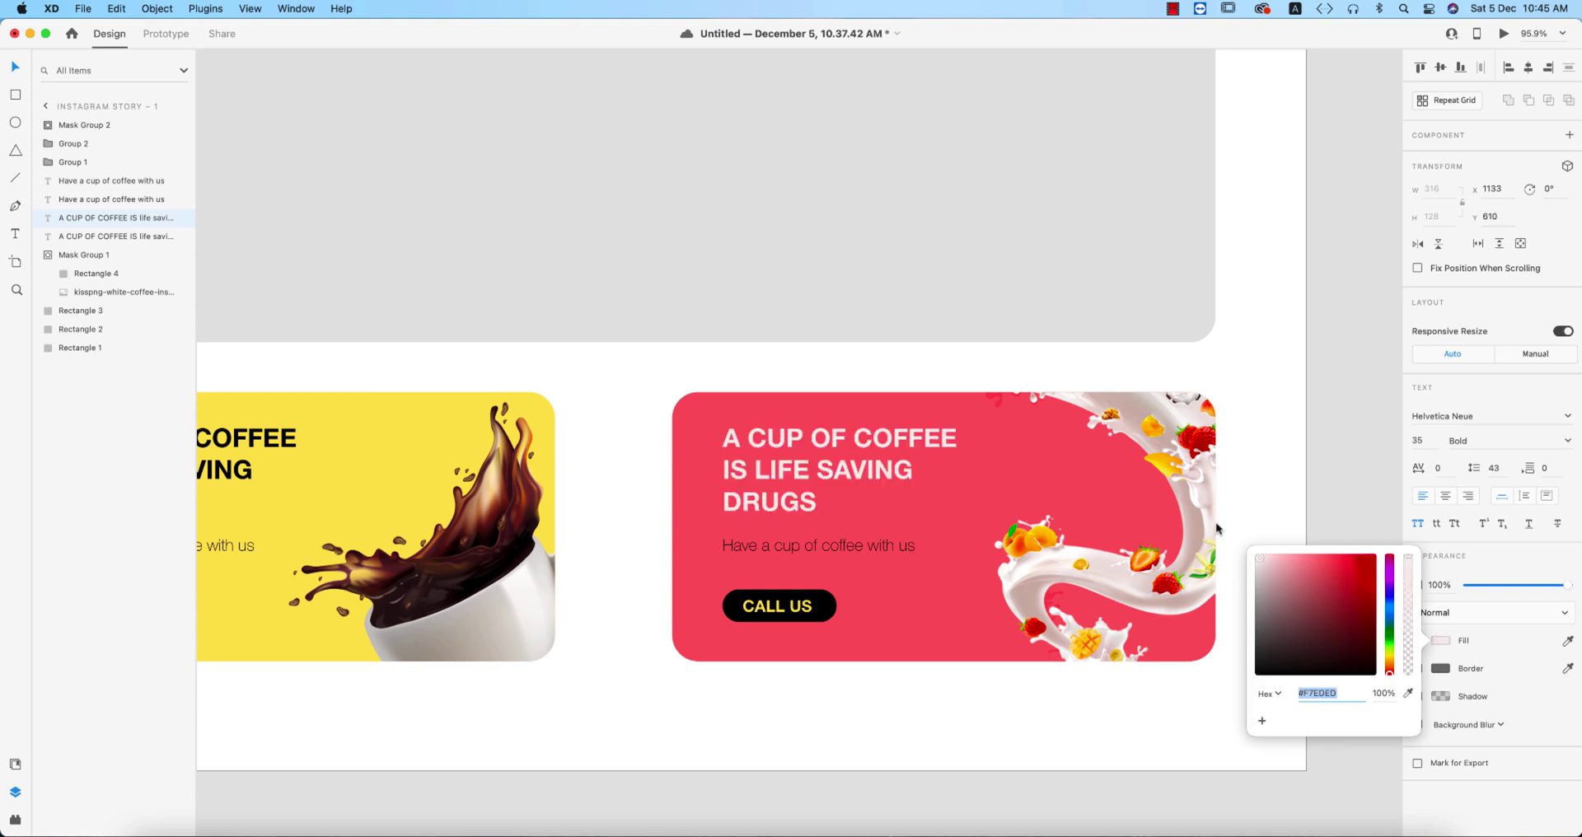
pyautogui.click(901, 725)
pyautogui.click(902, 547)
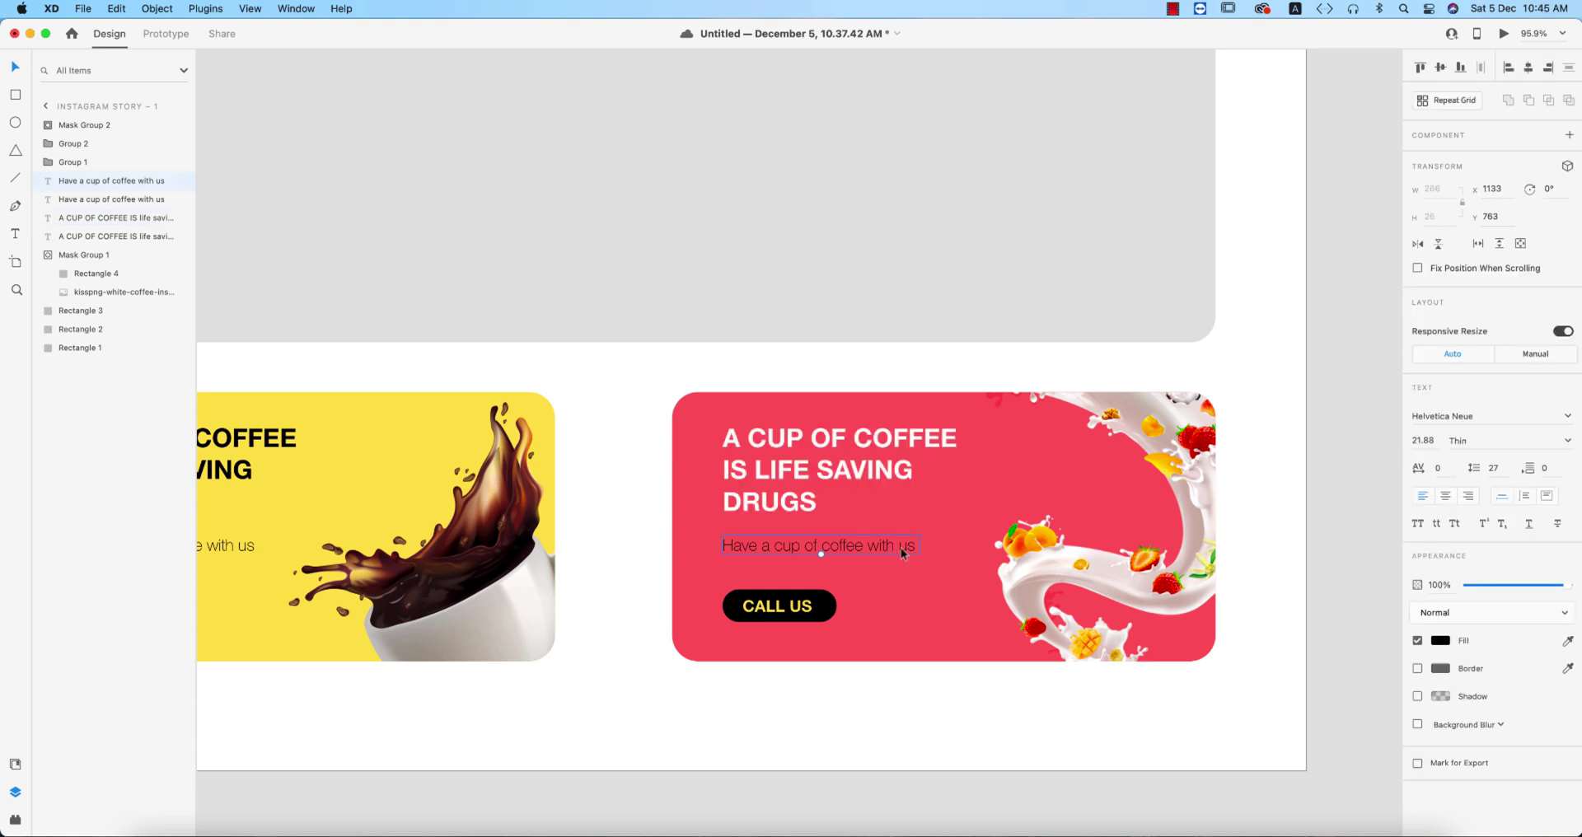
pyautogui.click(1440, 642)
pyautogui.write('ffffff')
pyautogui.press('Return')
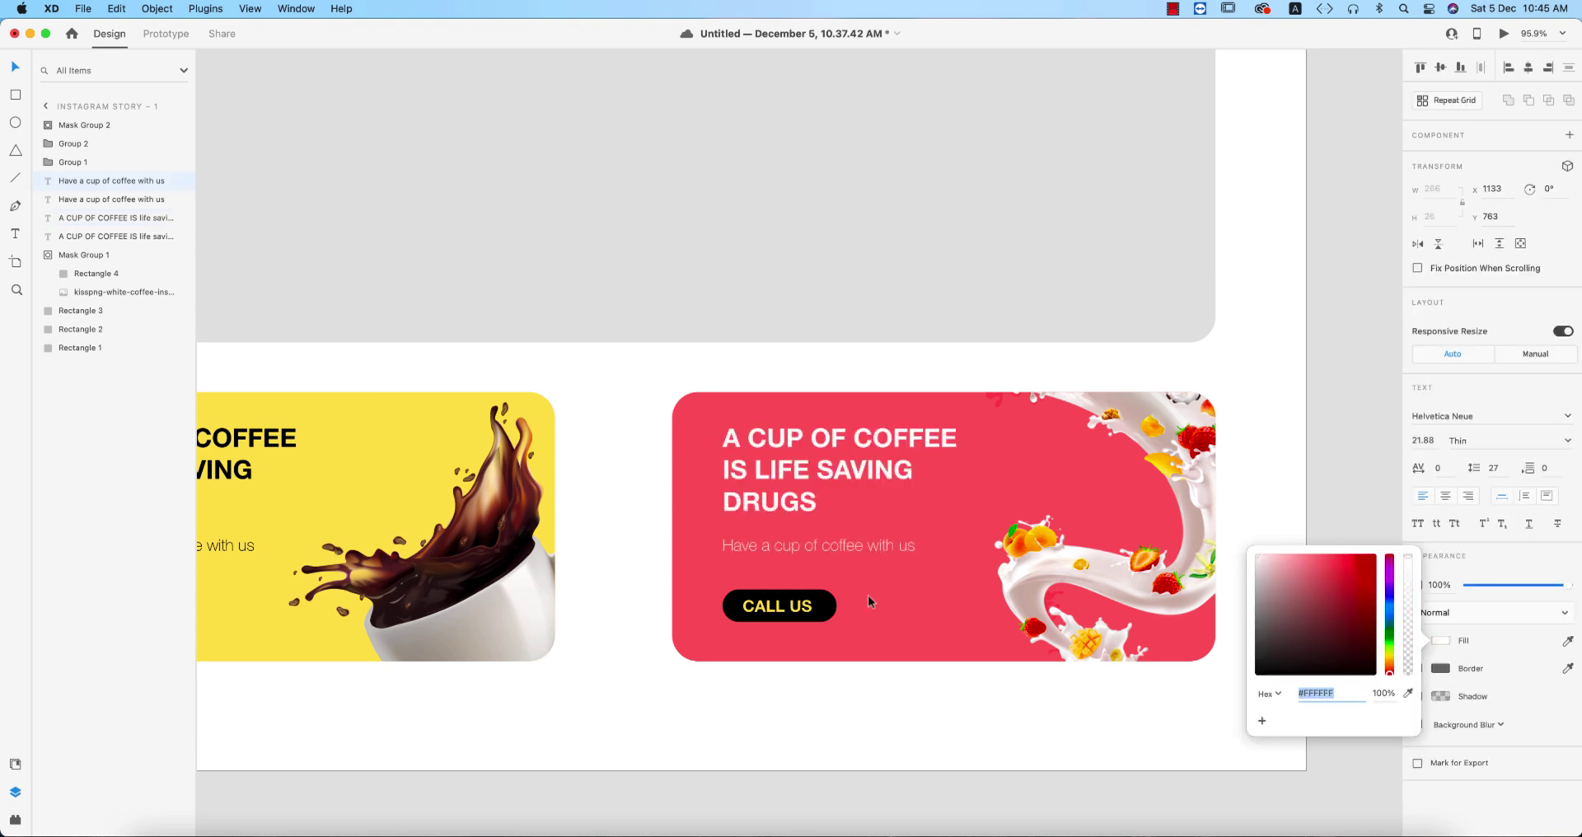
# Step: Set the CALL US text inside the red card's button to white (ffffff)
pyautogui.click(795, 614)
pyautogui.doubleClick(799, 616)
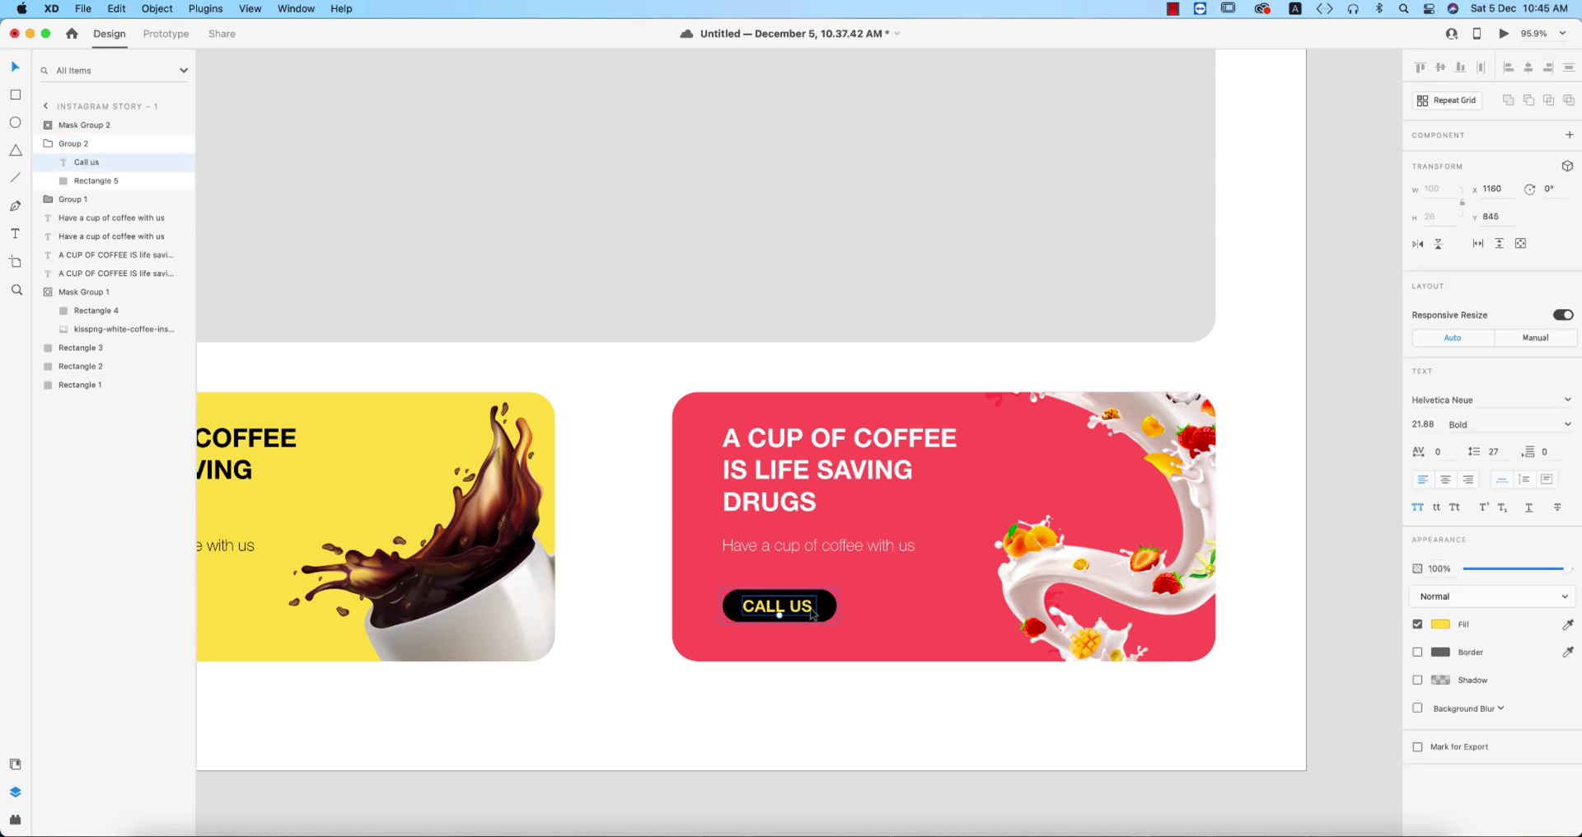
pyautogui.click(1568, 626)
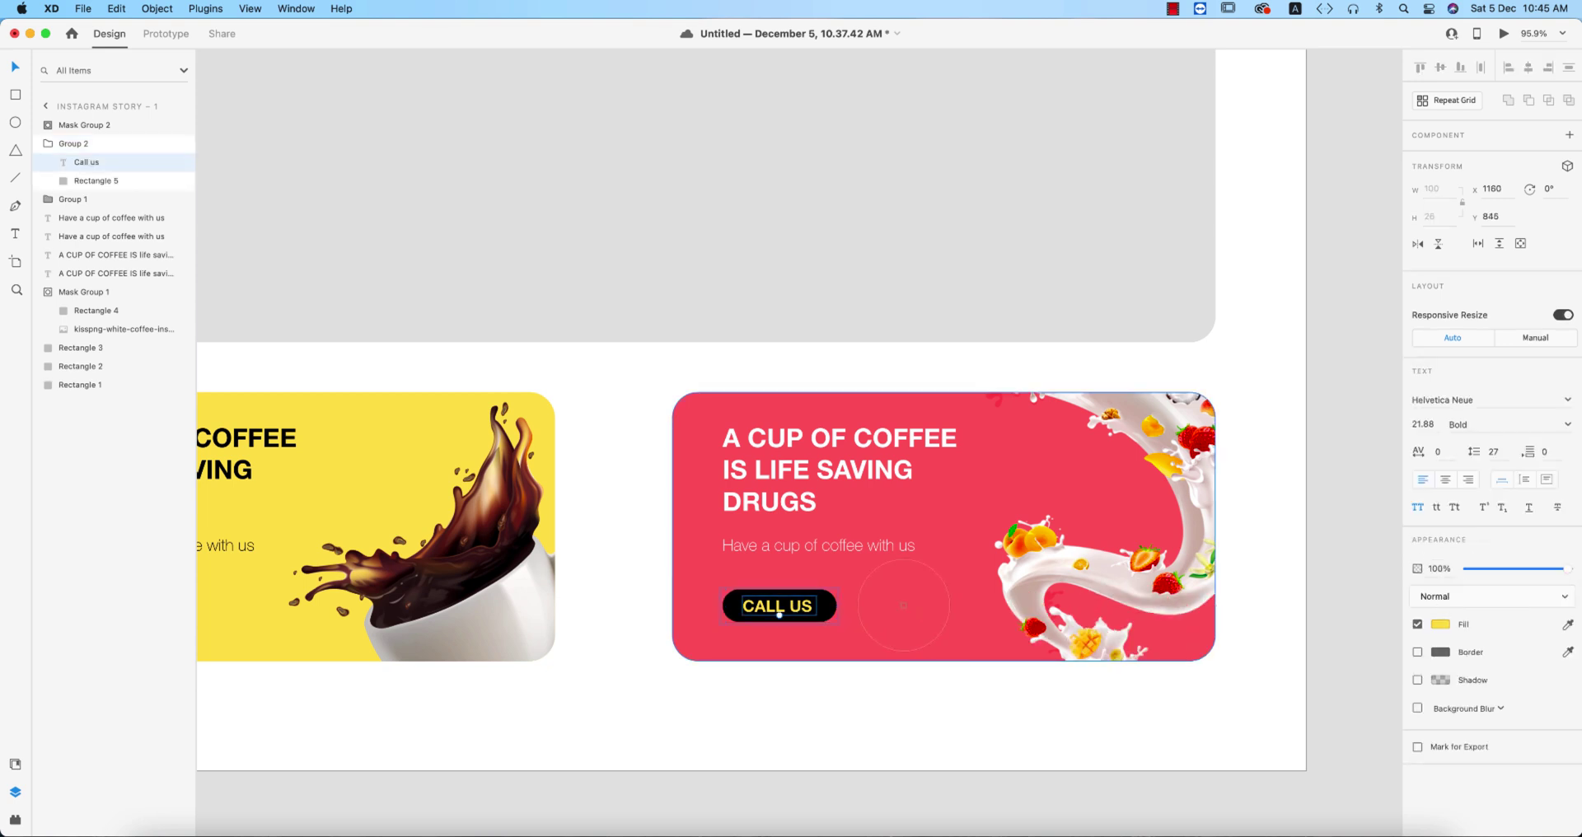
pyautogui.click(927, 664)
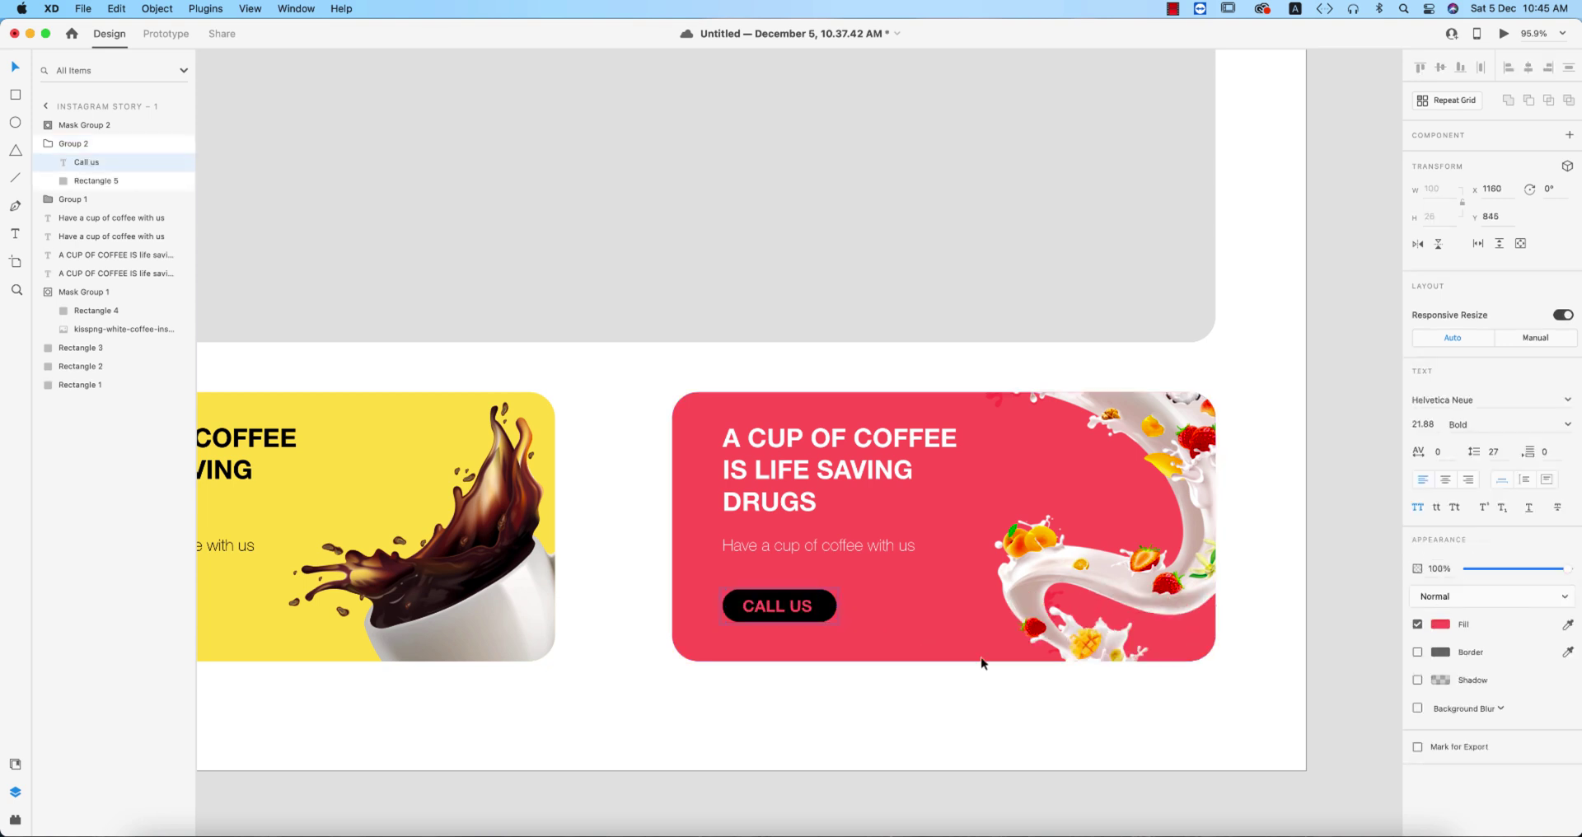
pyautogui.click(1441, 625)
pyautogui.write('ffffff')
pyautogui.press('Return')
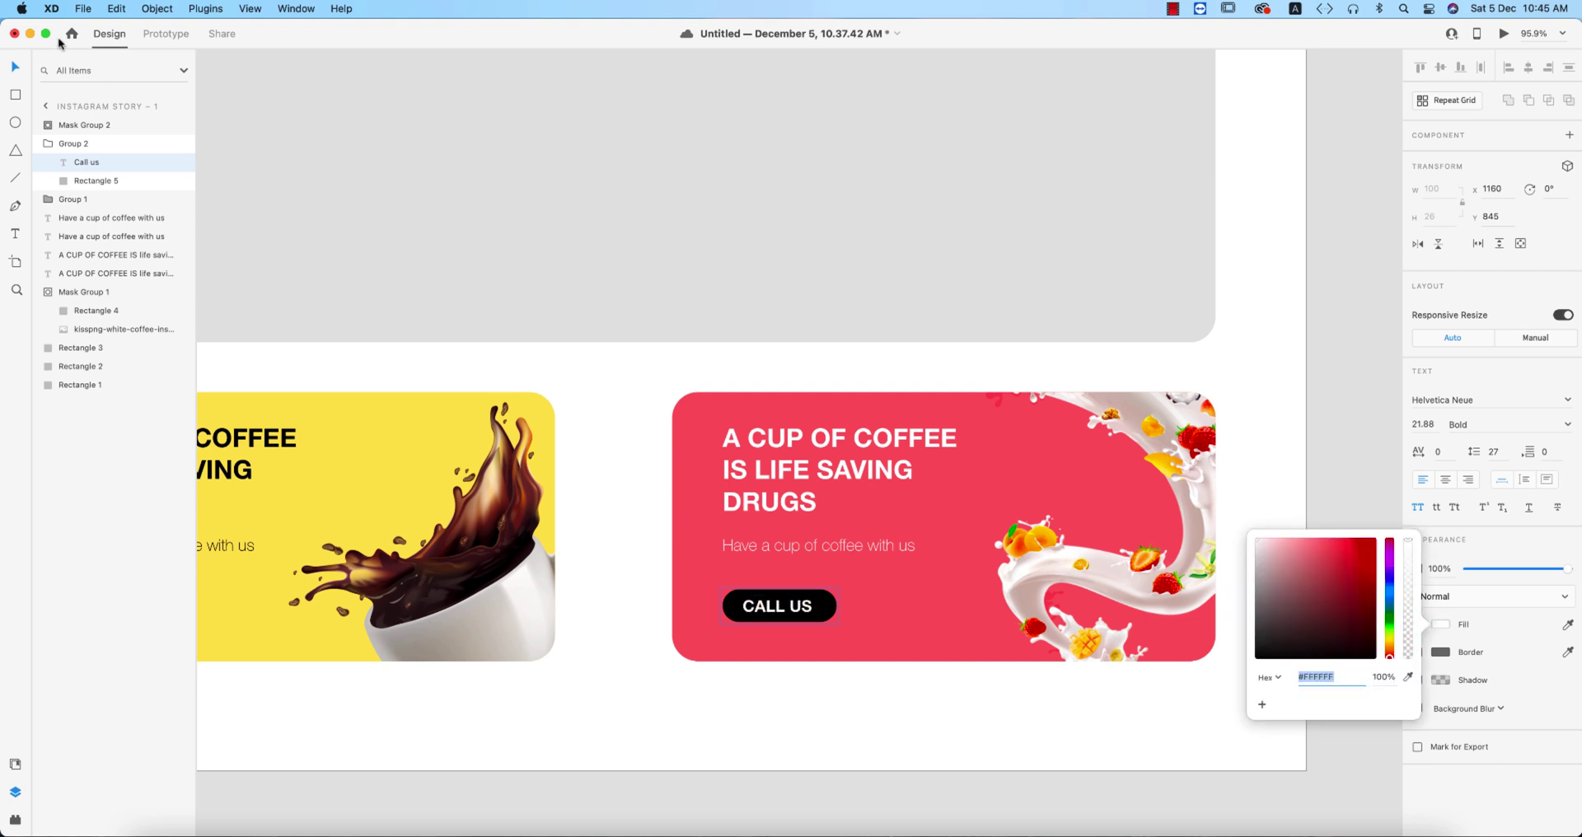
pyautogui.click(14, 72)
pyautogui.click(894, 717)
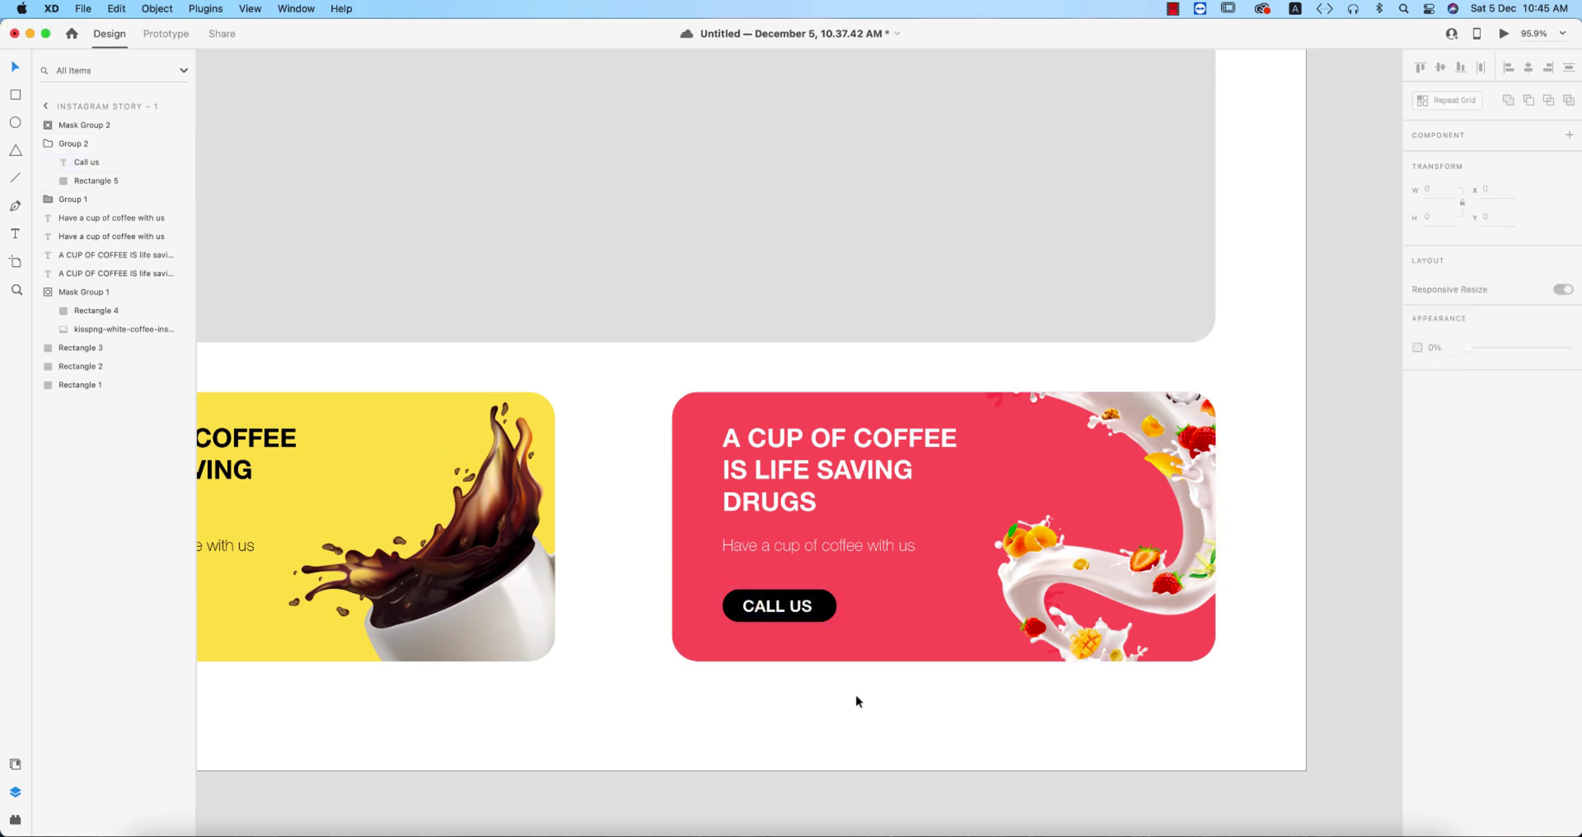
# Step: Make the button background white and colour CALL US with the card's red
pyautogui.click(826, 611)
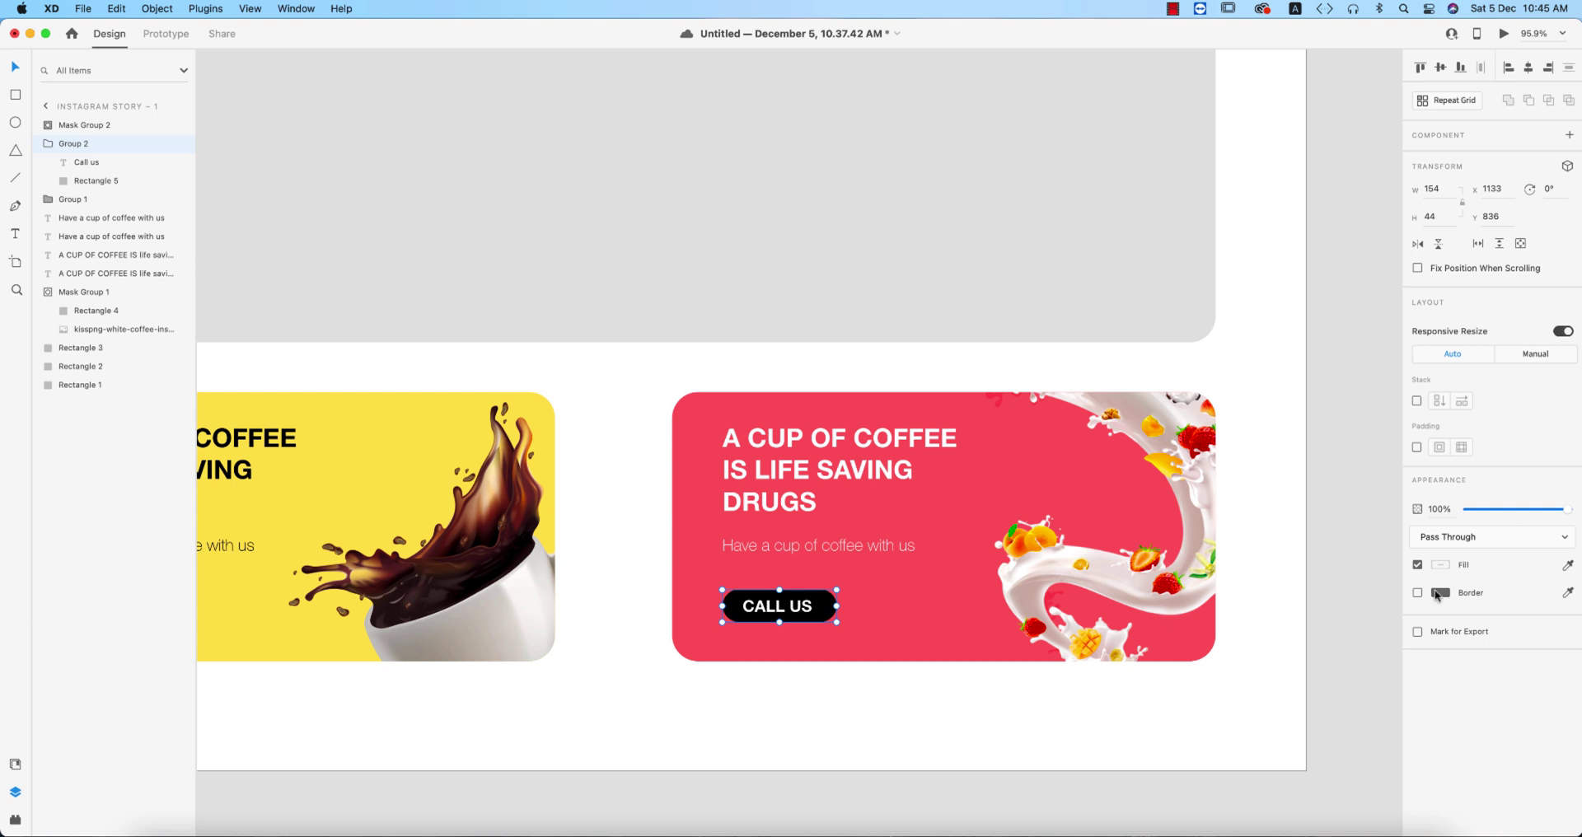
pyautogui.click(1438, 594)
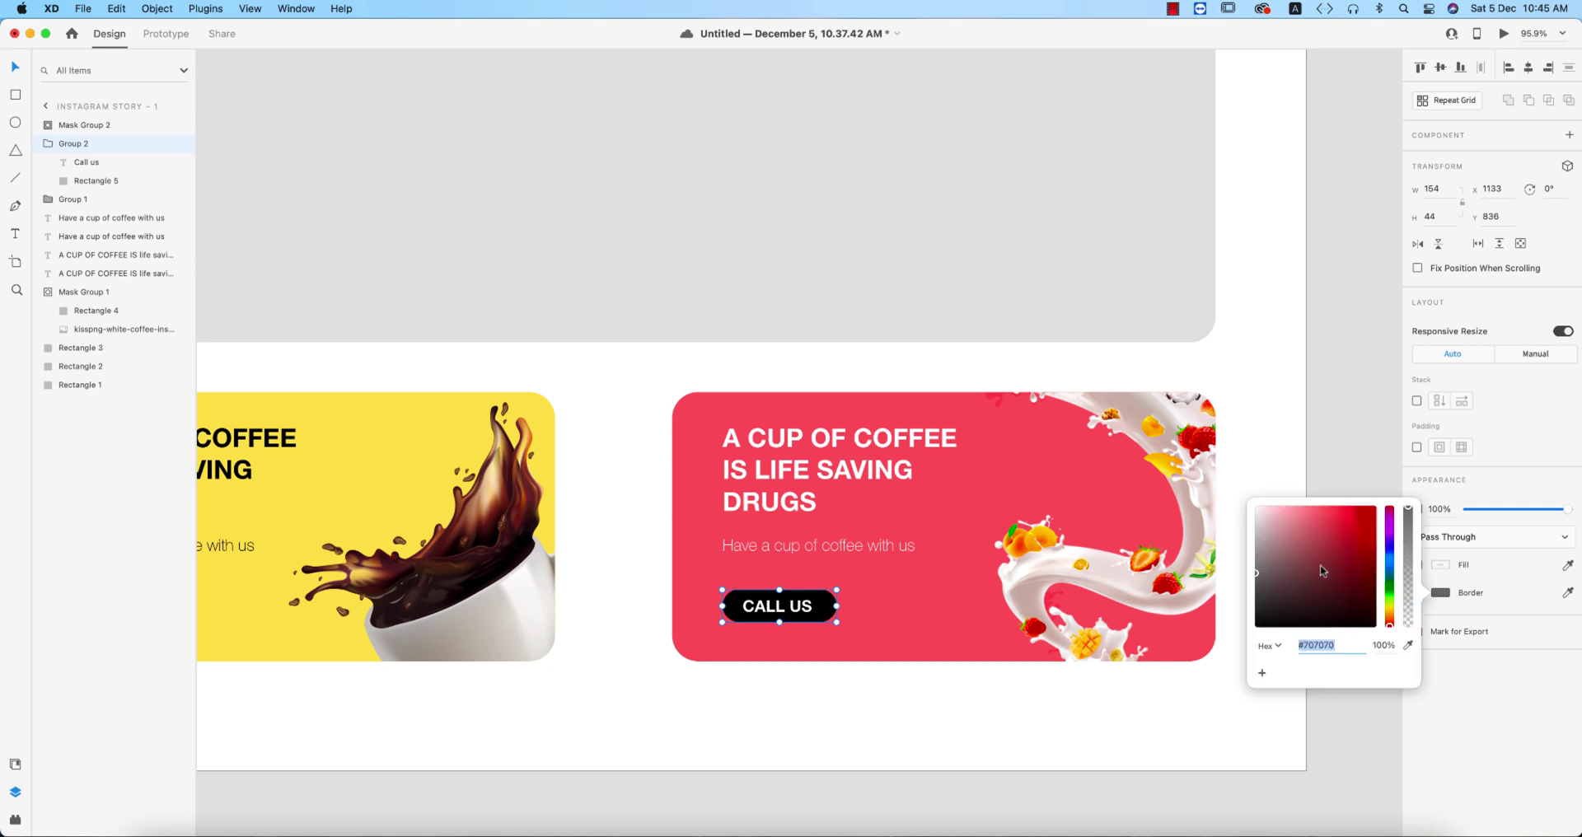
pyautogui.click(924, 728)
pyautogui.click(820, 608)
pyautogui.doubleClick(824, 608)
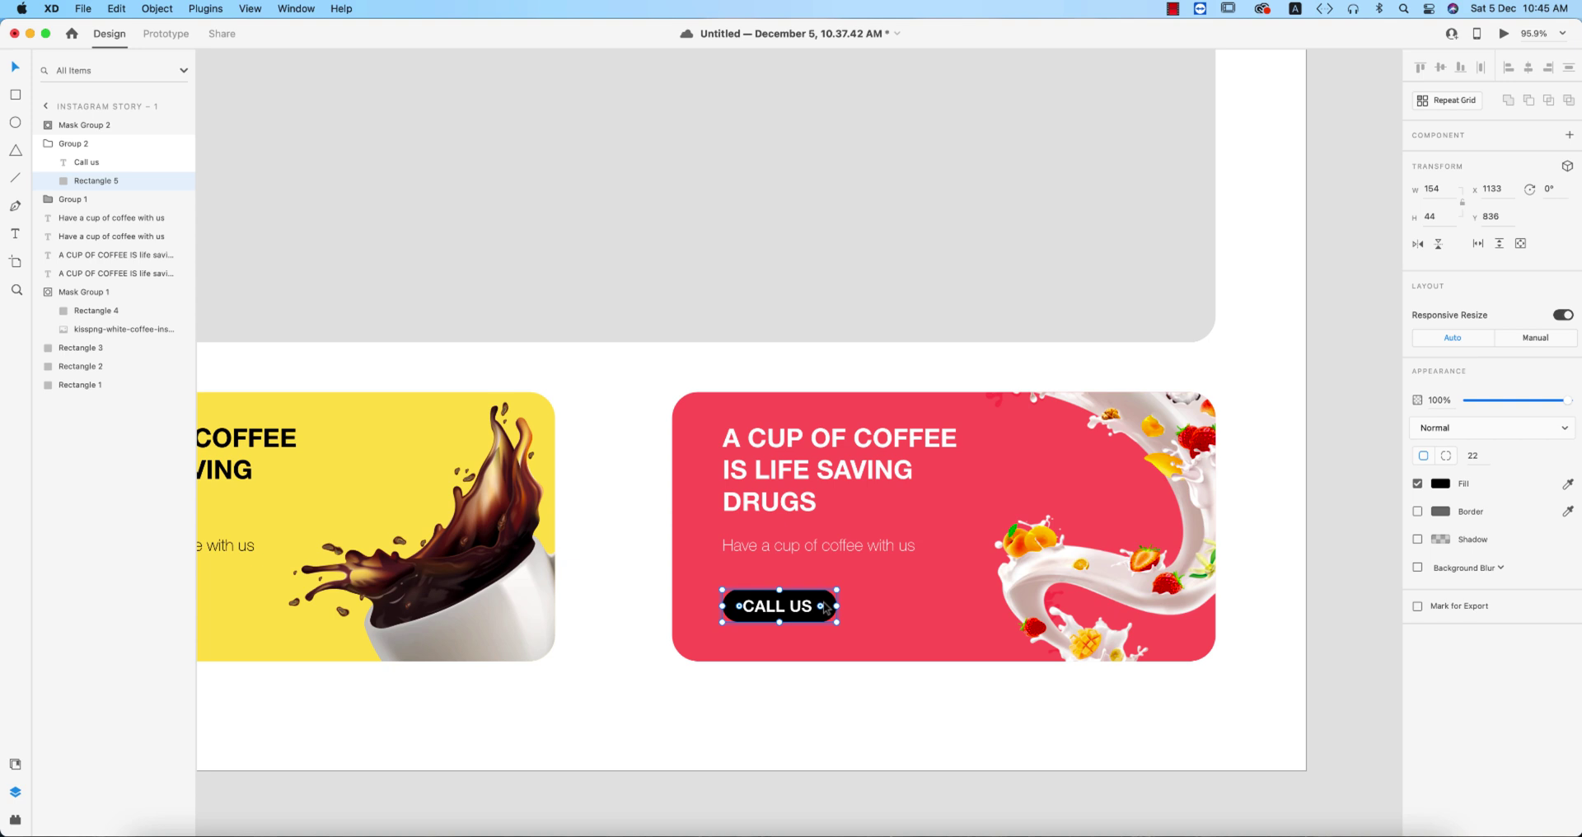
pyautogui.click(1440, 486)
pyautogui.moveTo(1335, 507); pyautogui.dragTo(1256, 405)
pyautogui.click(804, 625)
pyautogui.click(781, 610)
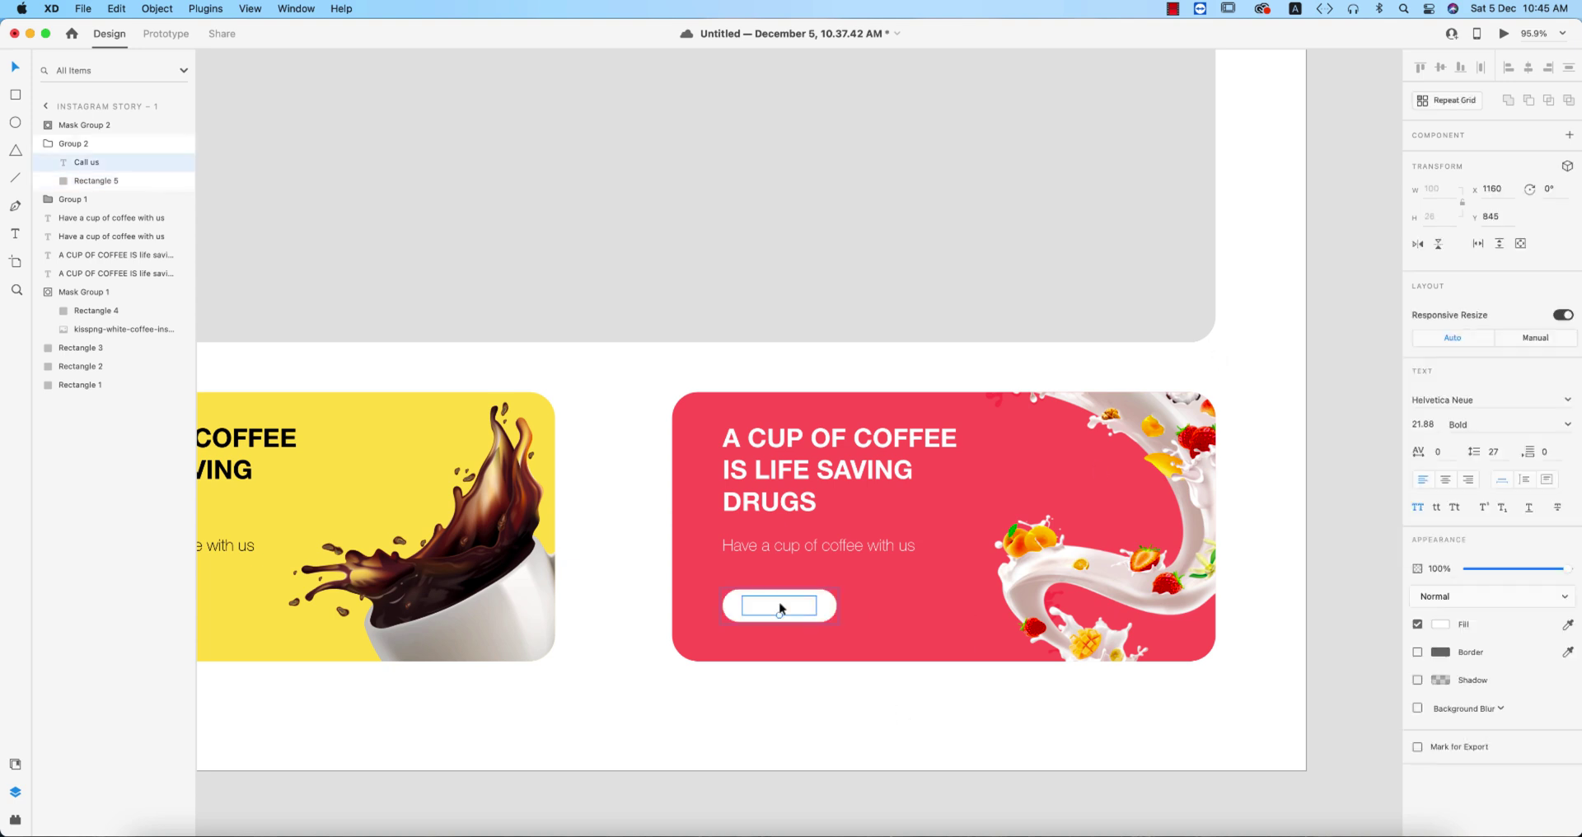
pyautogui.click(1569, 624)
pyautogui.click(901, 608)
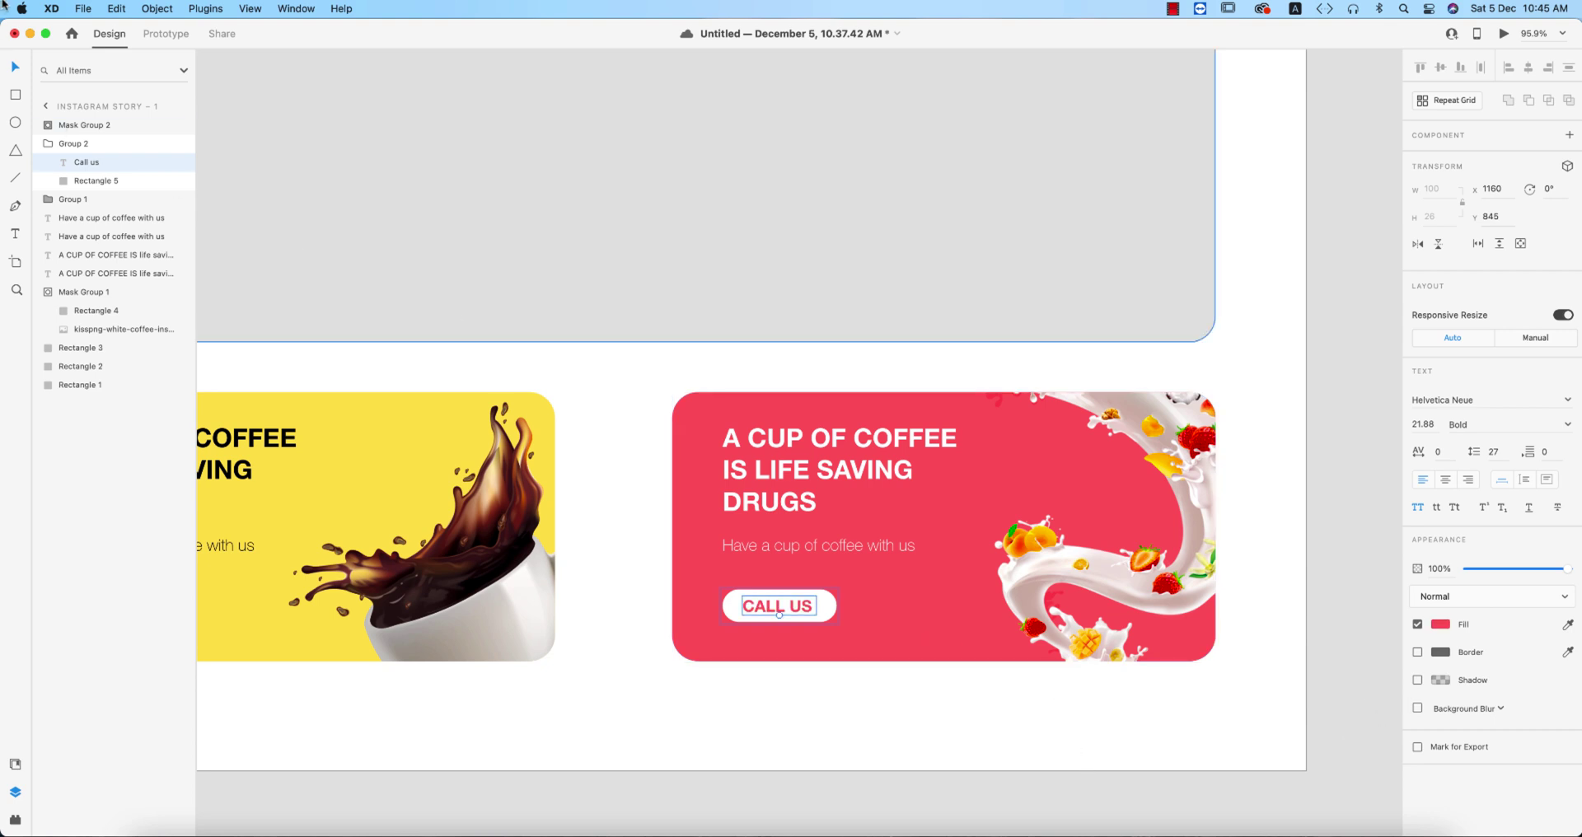
pyautogui.click(1099, 739)
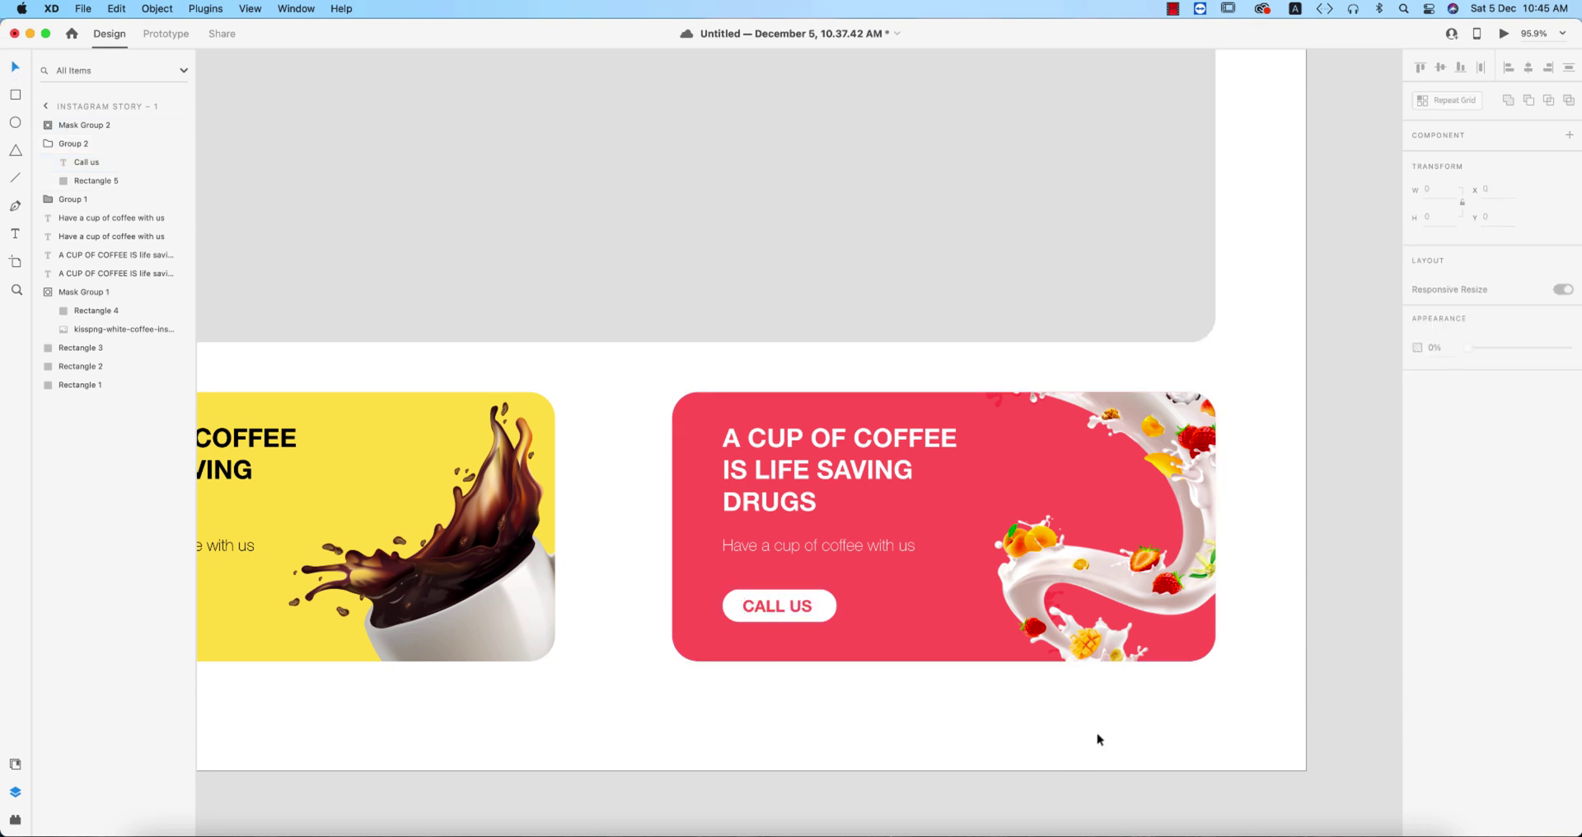
# Step: Replace CUP with GLASS and COFFEE with MILKSHAKE in the red card's headline
pyautogui.moveTo(1083, 685); pyautogui.dragTo(1213, 761)
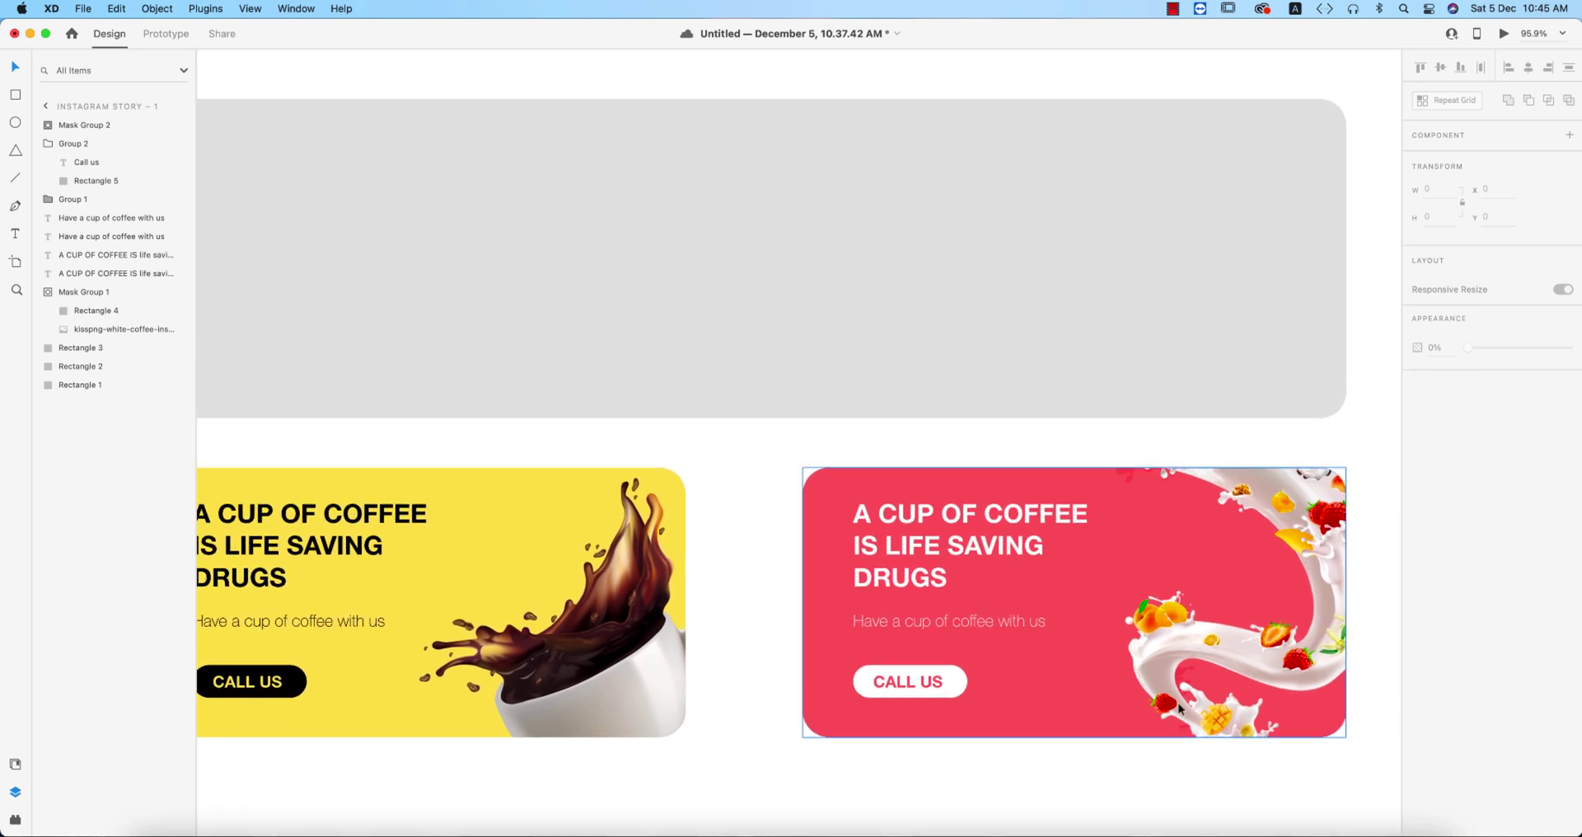
pyautogui.doubleClick(1047, 512)
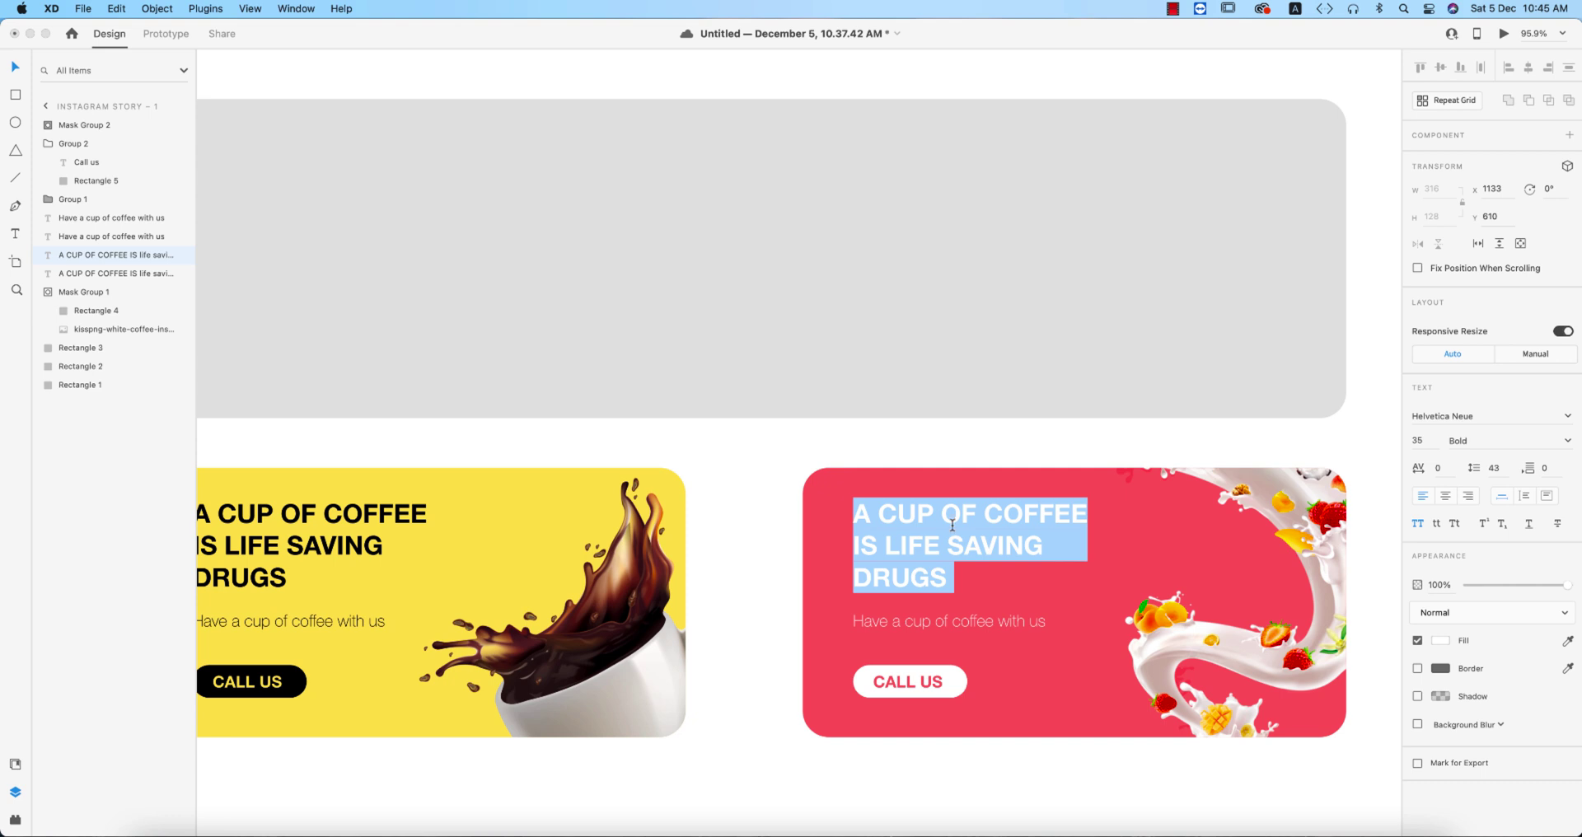
pyautogui.click(890, 518)
pyautogui.moveTo(885, 514); pyautogui.dragTo(927, 512)
pyautogui.write('GLASS')
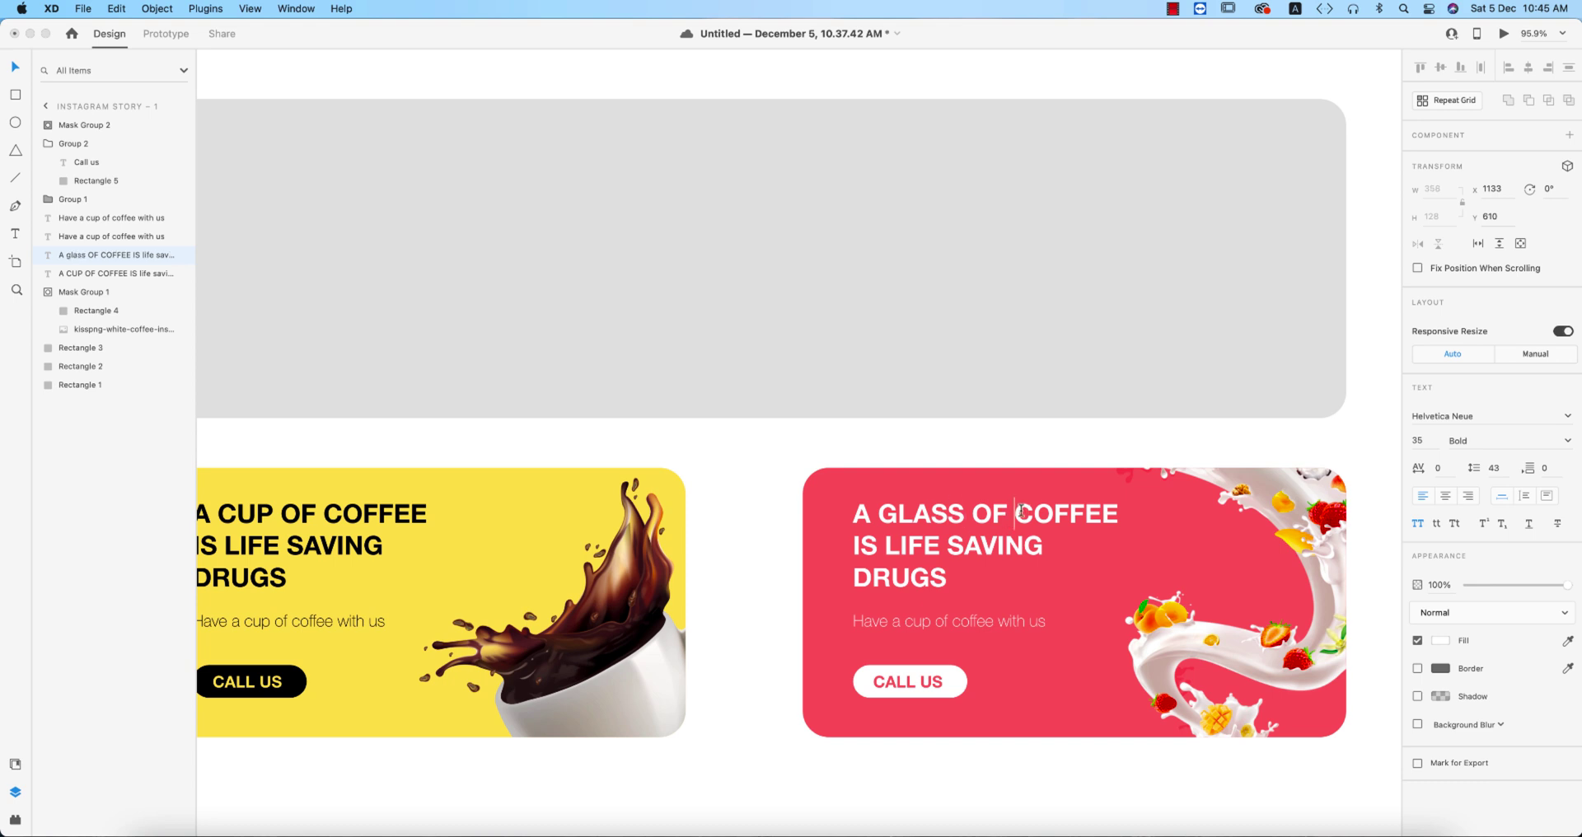
pyautogui.moveTo(1020, 512); pyautogui.dragTo(1114, 519)
pyautogui.write('MI')
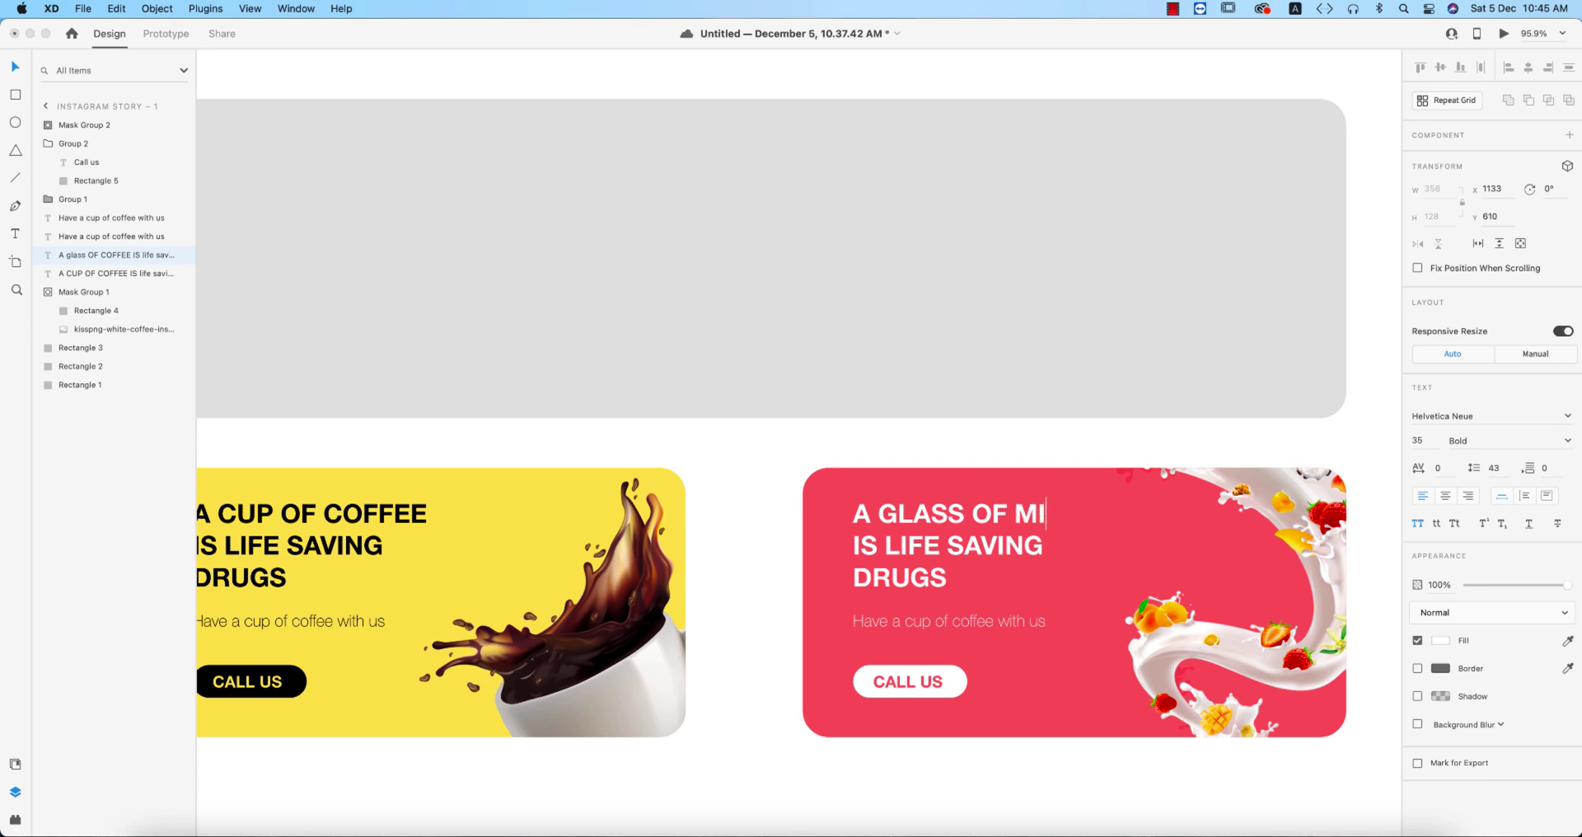
pyautogui.write('LKSHA')
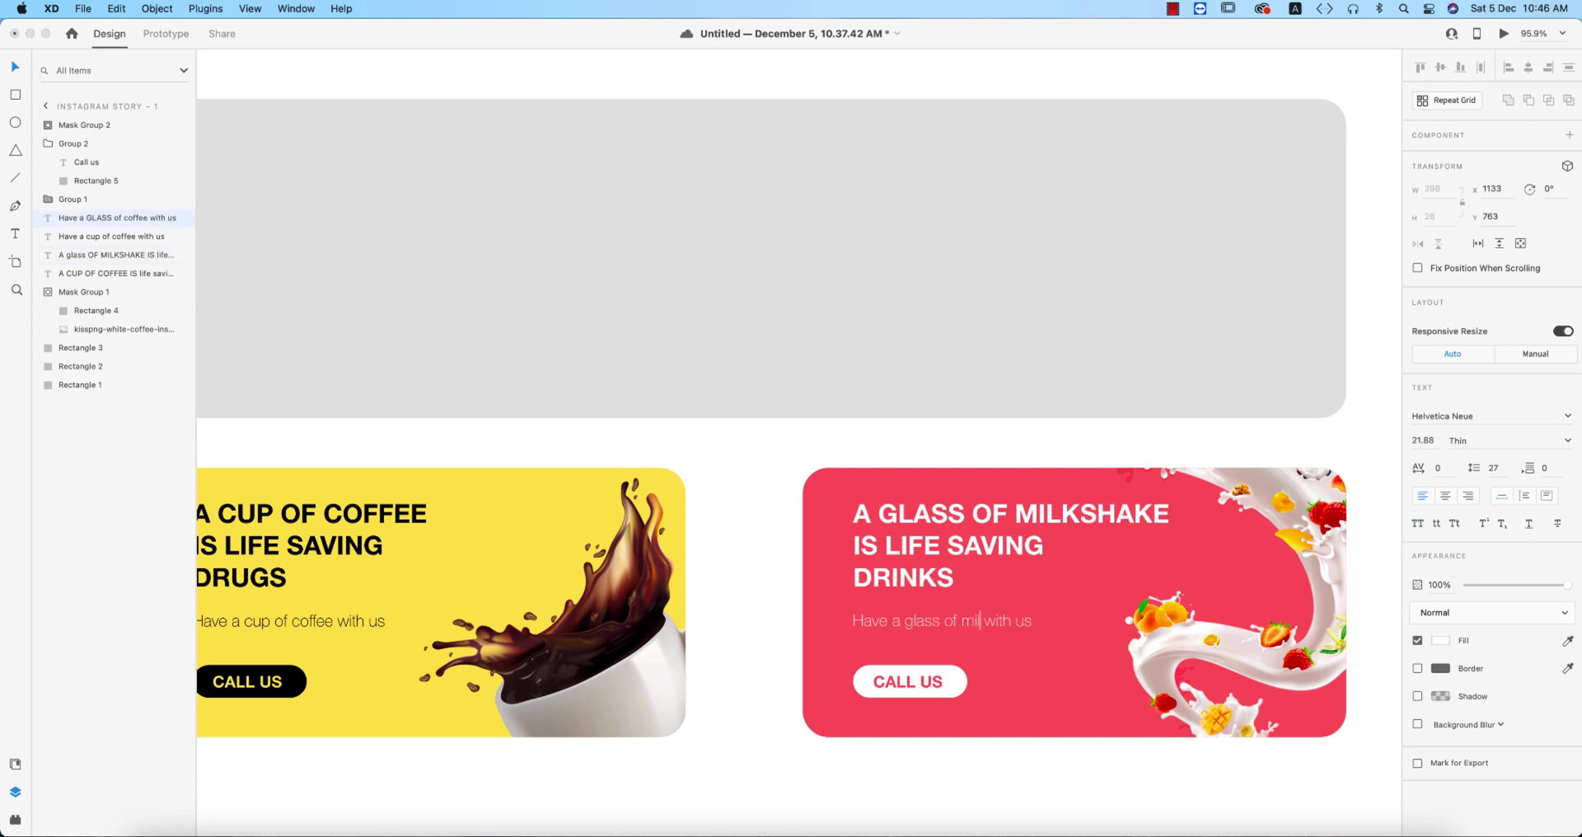
pyautogui.write('kshake')
pyautogui.press('Escape')
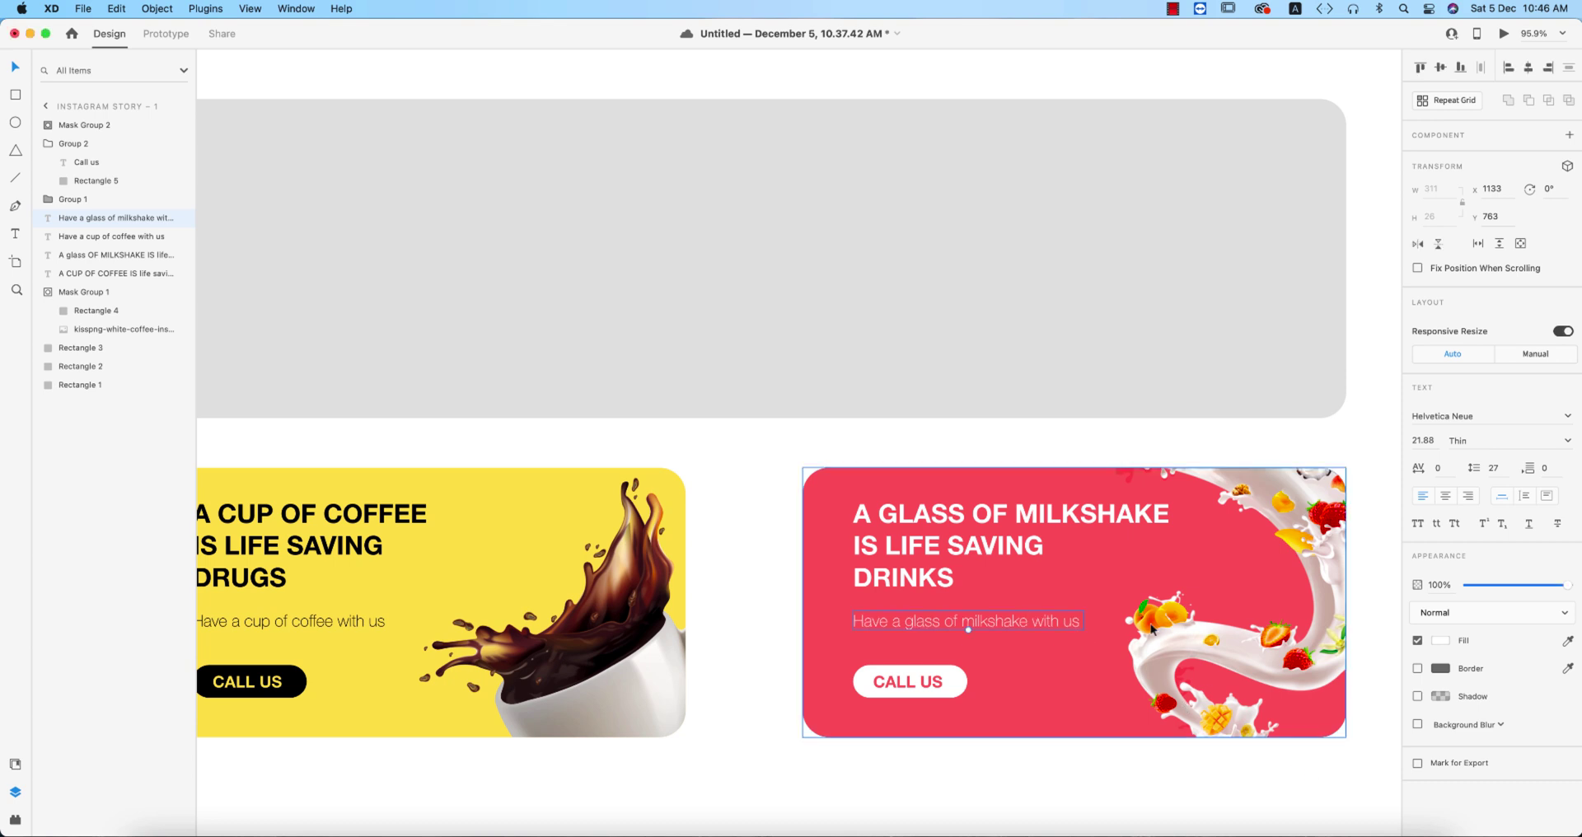
# Step: Inspect the yellow coffee card's fill colour
pyautogui.scroll(-5, 1115, 571)
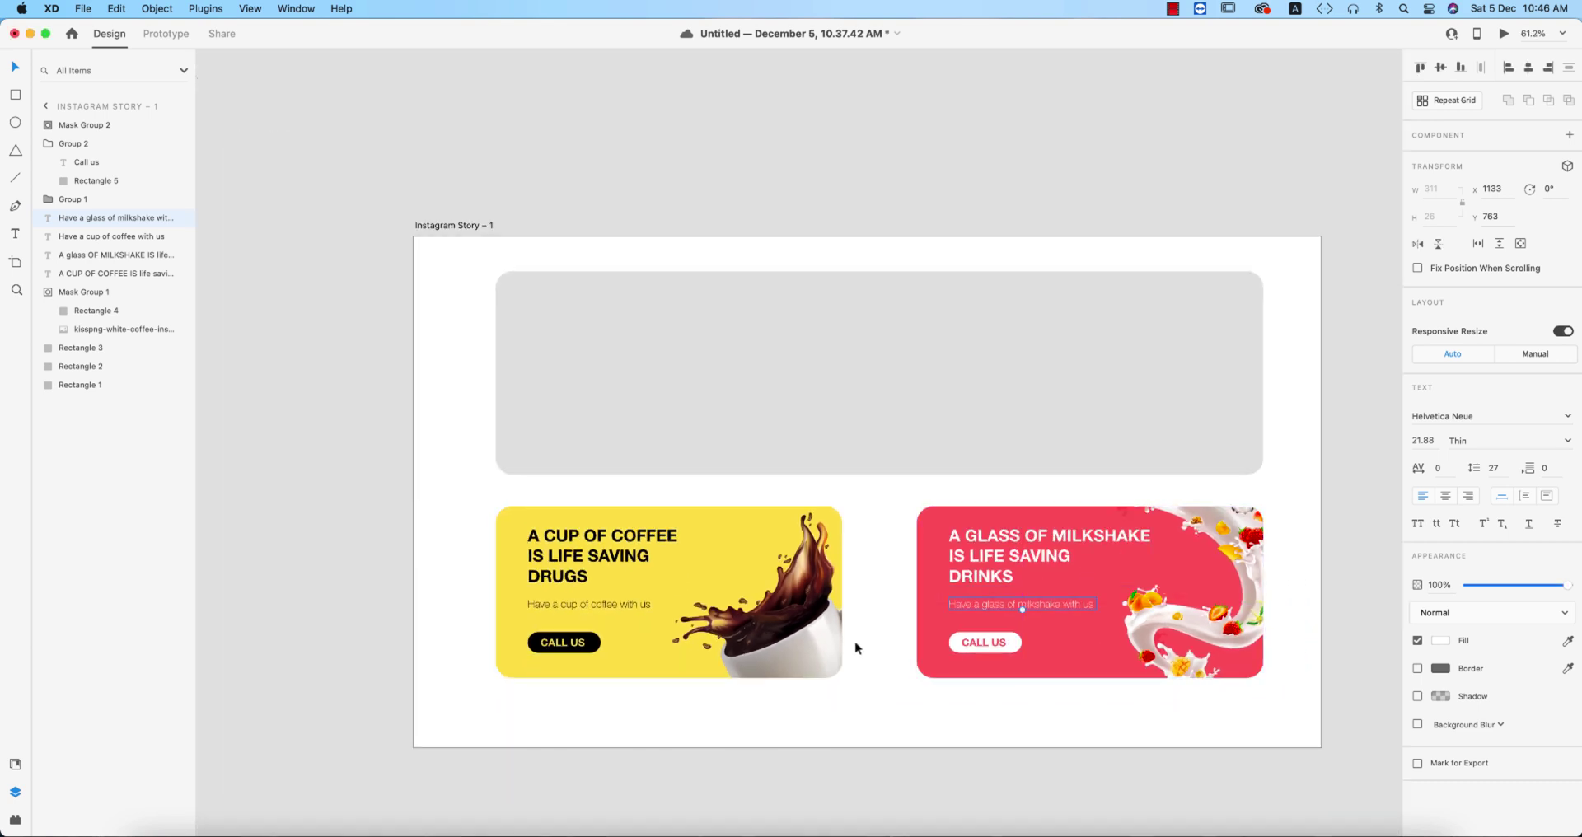
pyautogui.click(872, 680)
pyautogui.click(694, 558)
pyautogui.doubleClick(694, 558)
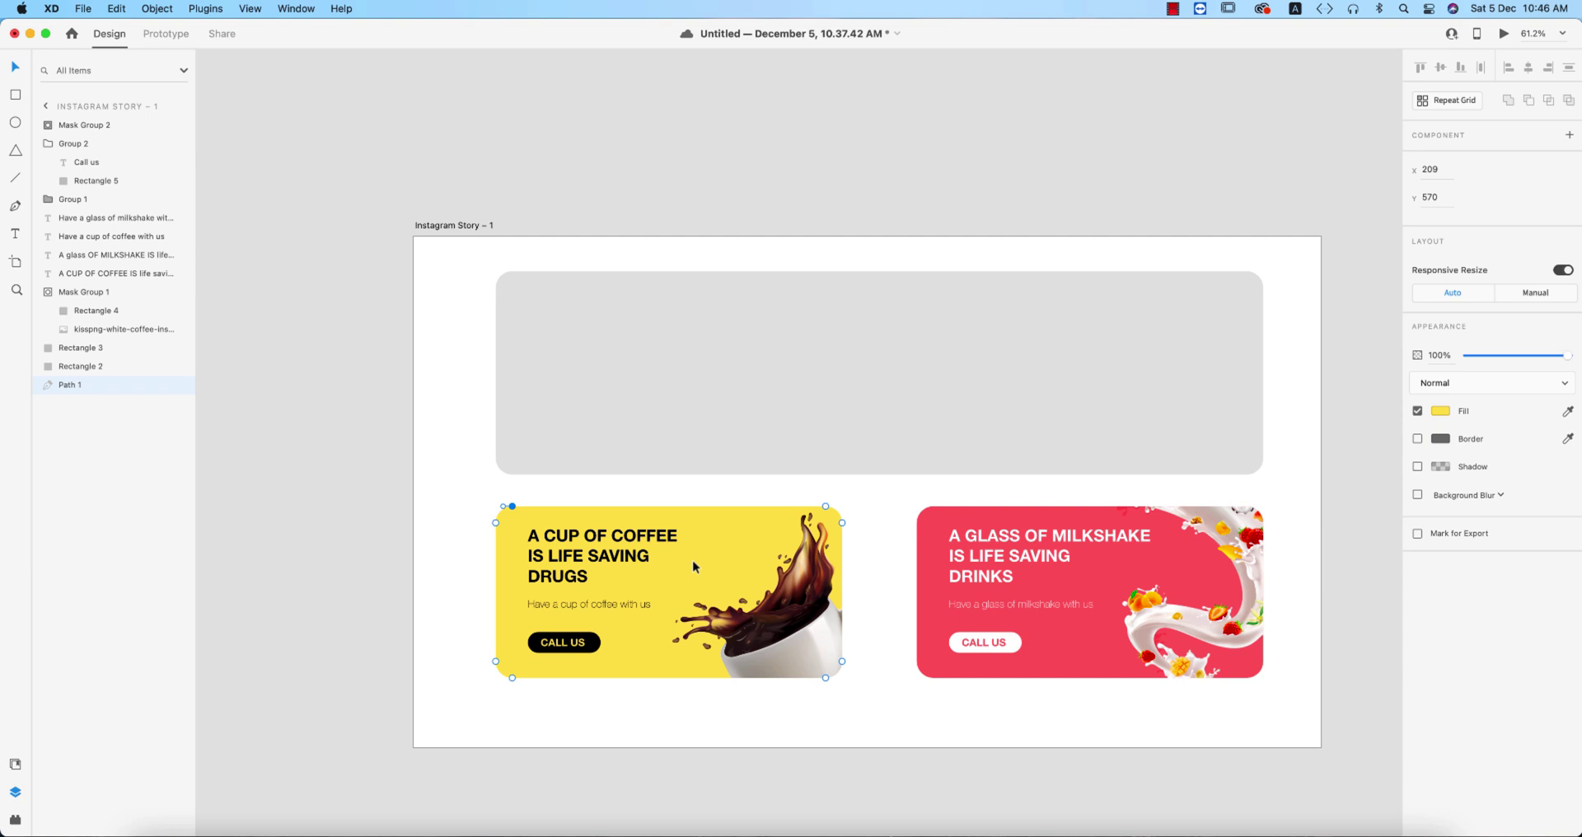
pyautogui.click(1440, 411)
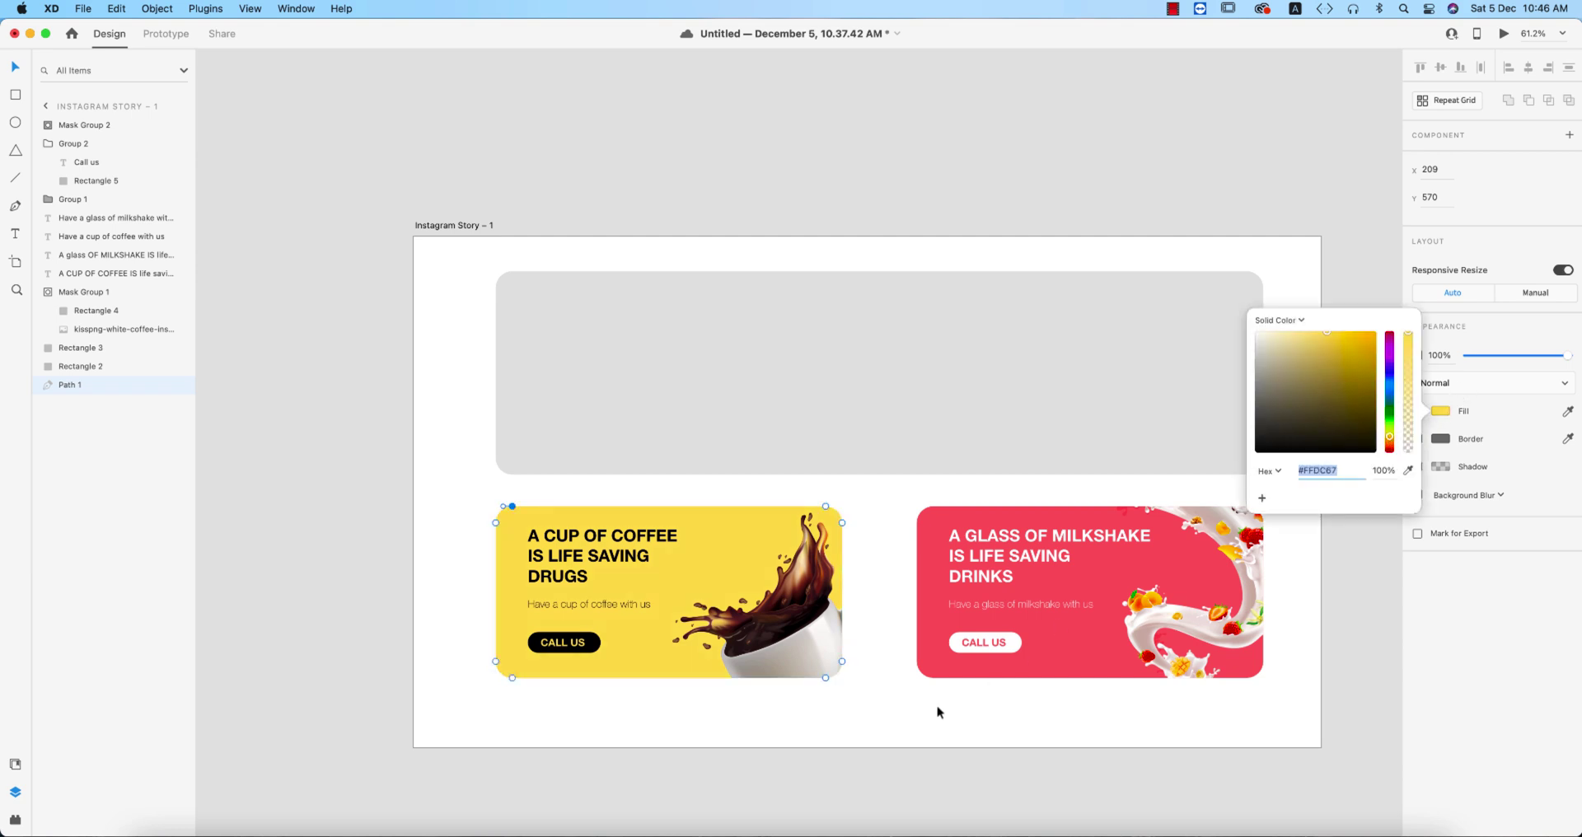
pyautogui.click(913, 697)
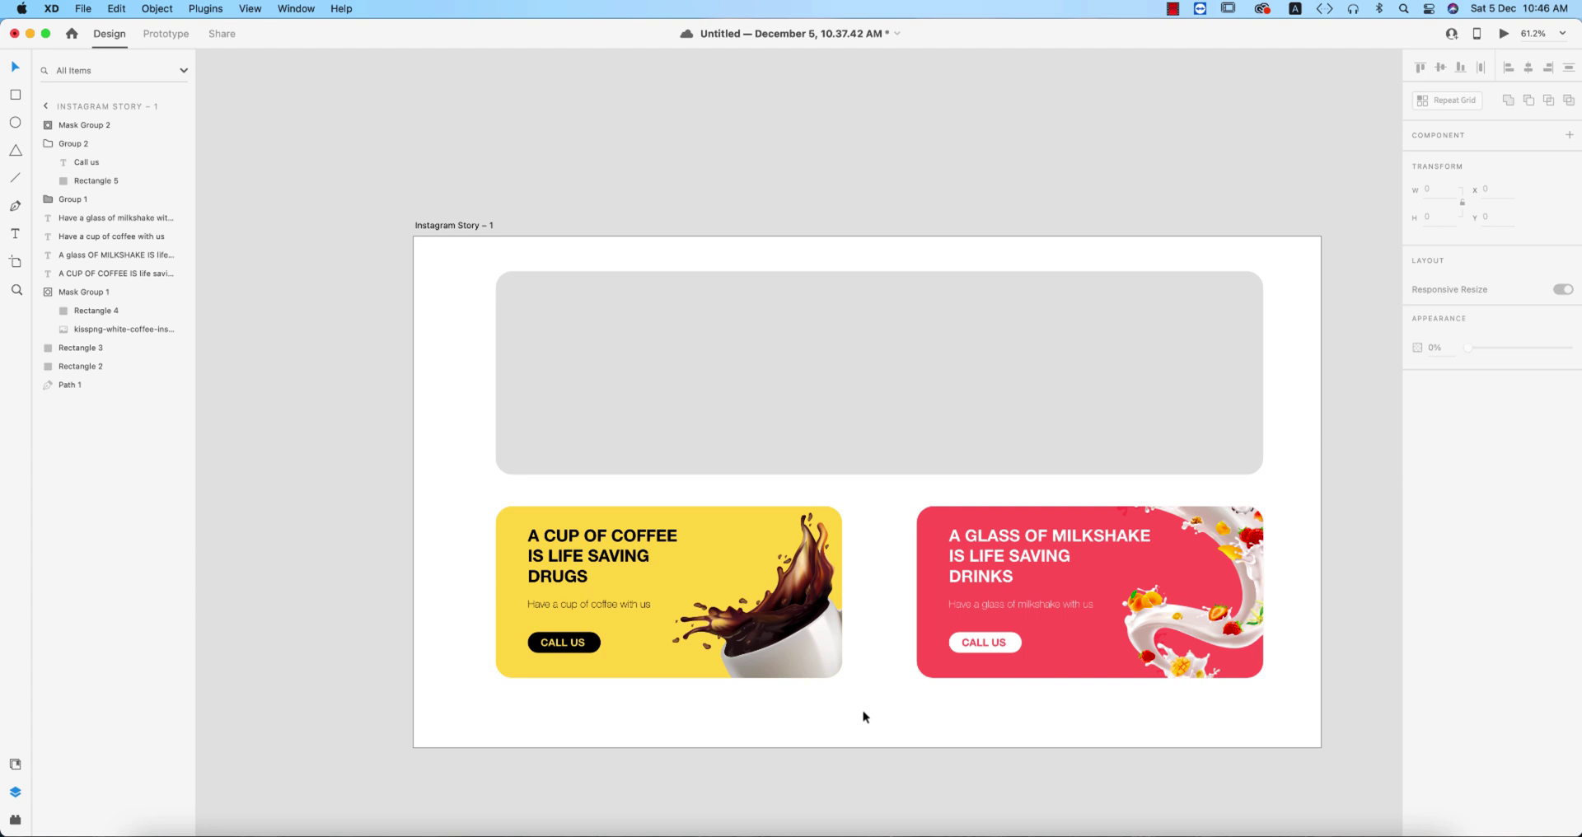
# Step: Stretch the grey top banner's height from 430 to 467
pyautogui.click(1085, 348)
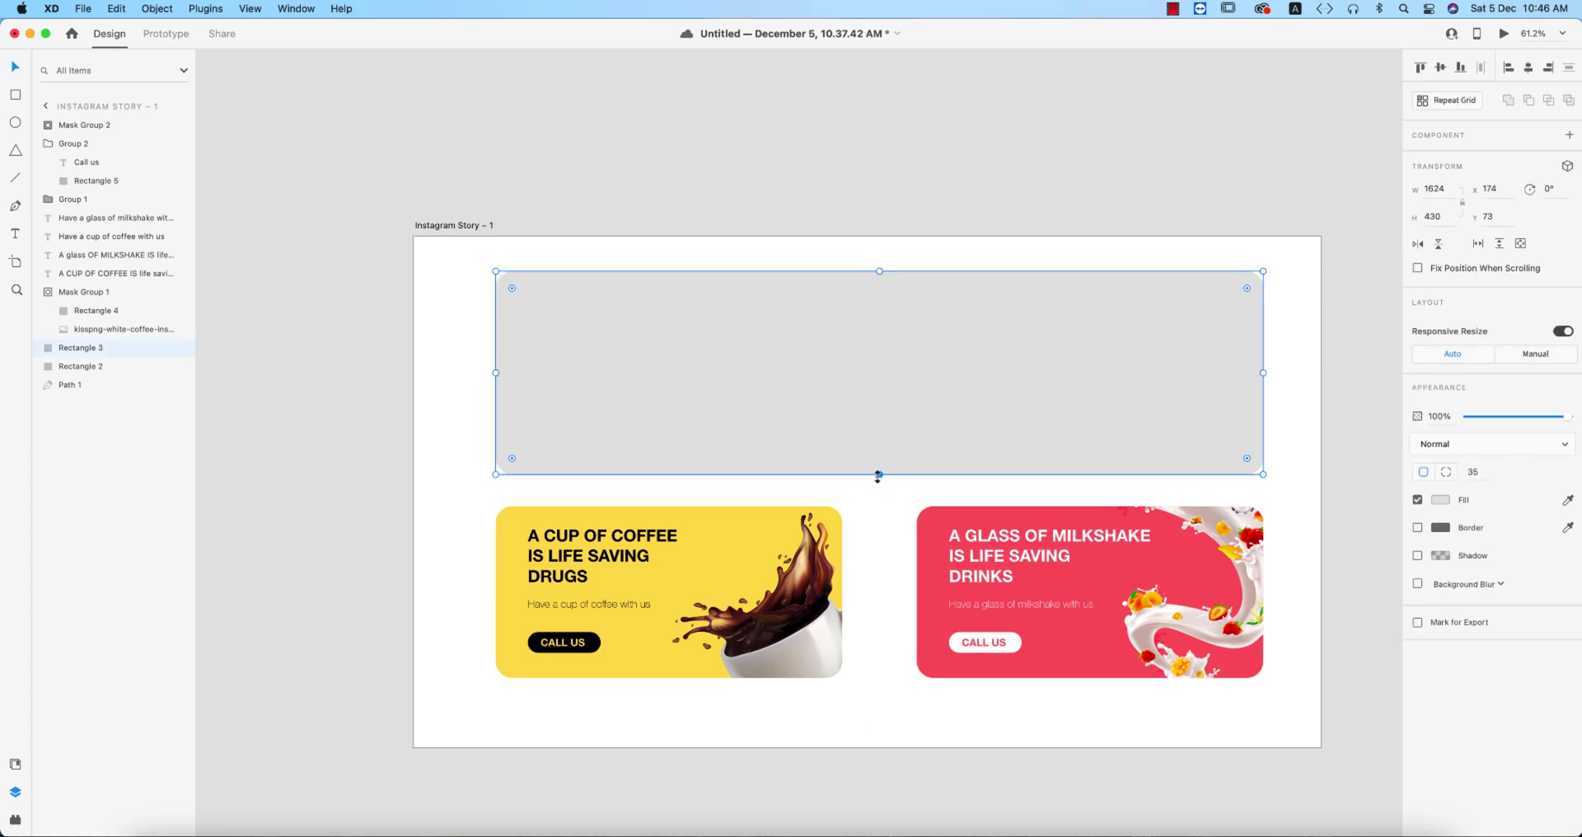
pyautogui.moveTo(879, 475); pyautogui.dragTo(877, 490)
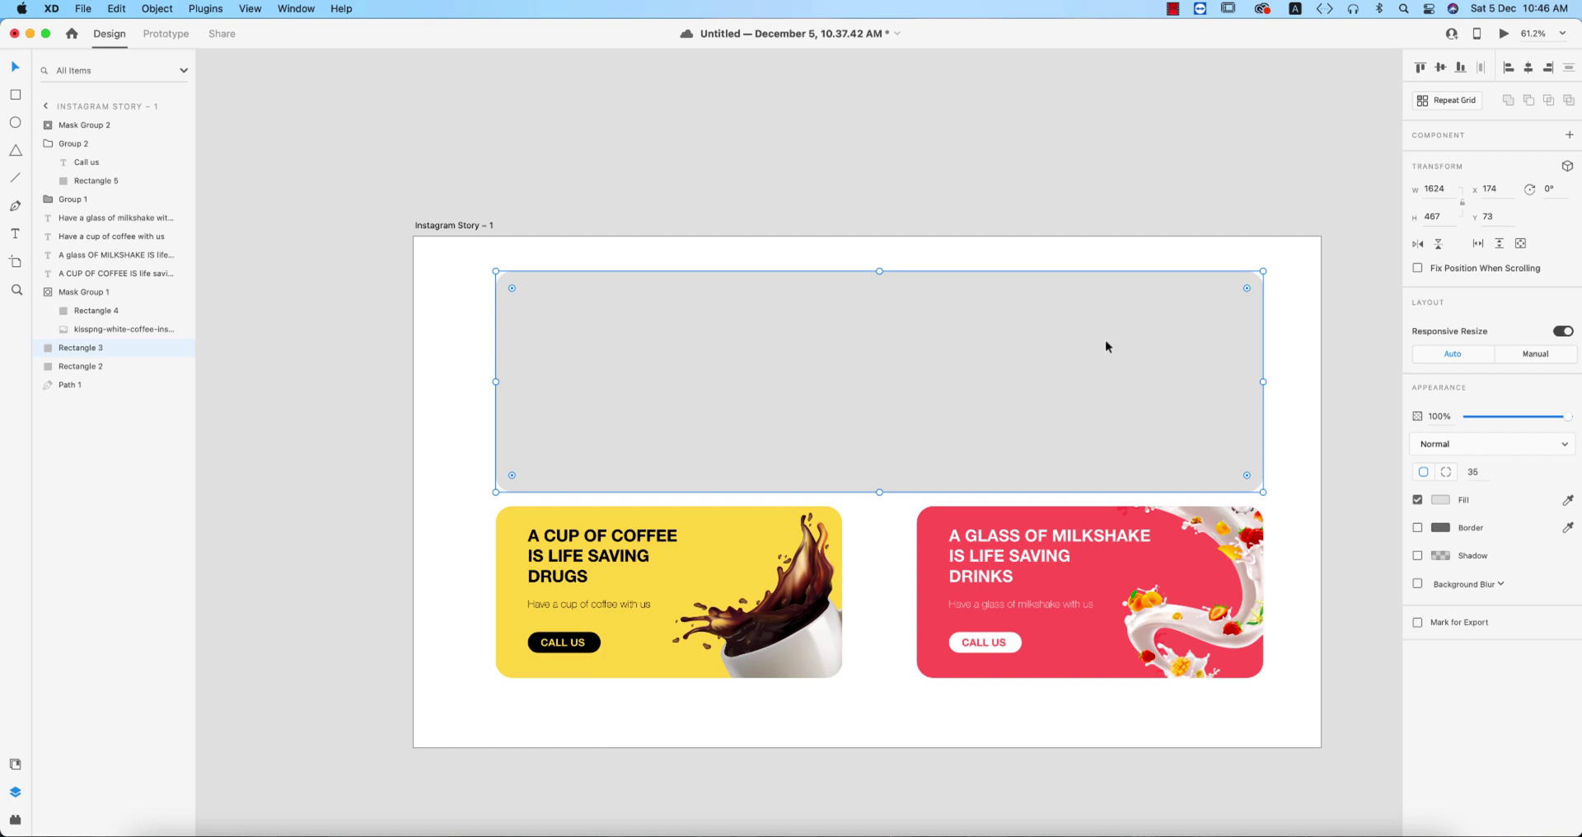
pyautogui.click(83, 9)
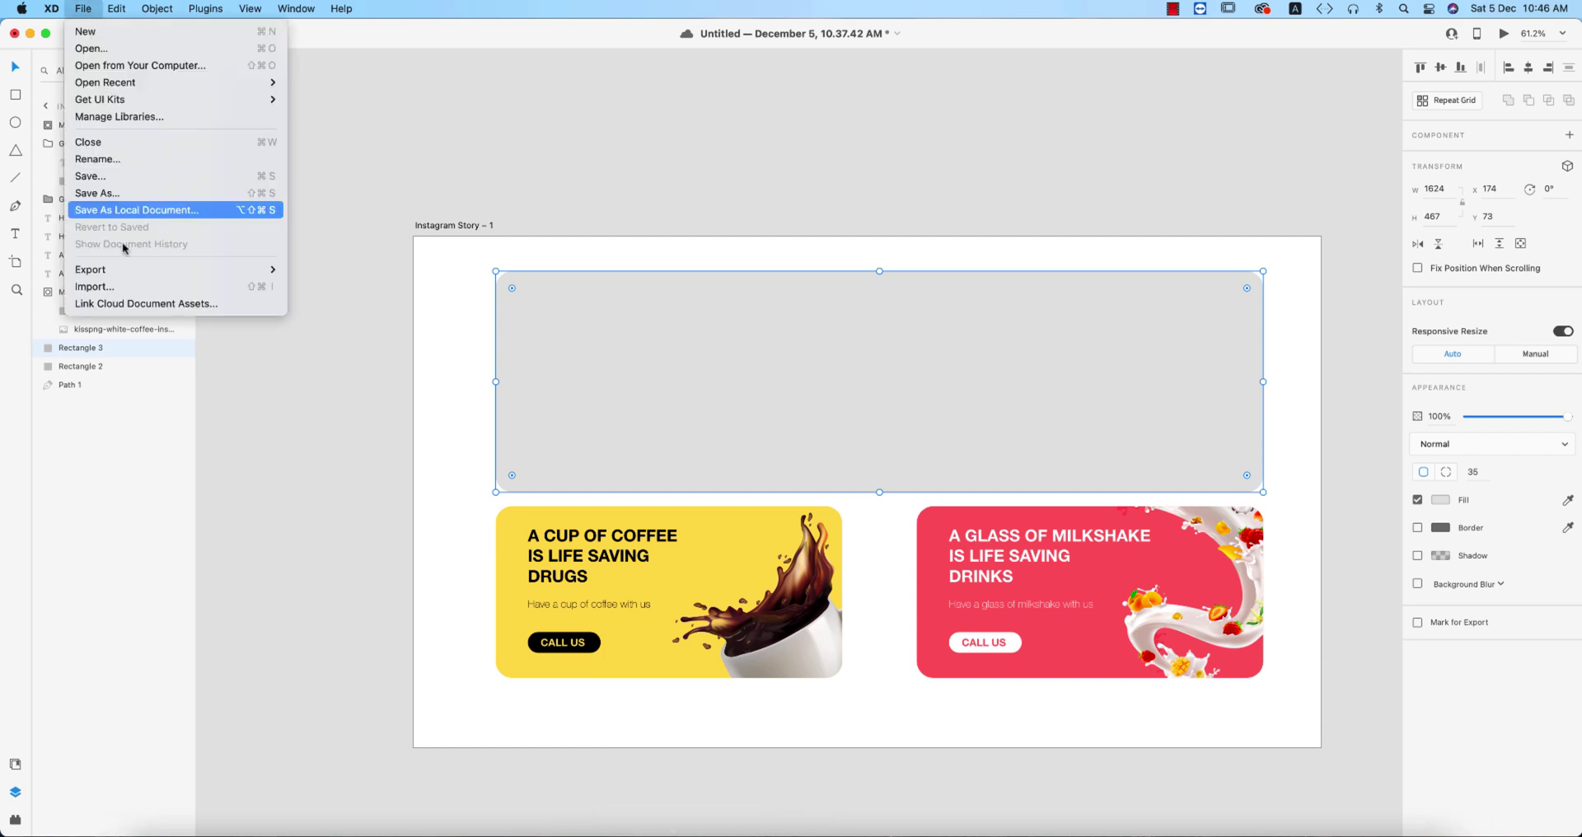
# Step: Import the spinach leaf PNG and fit it, at 630 × 431, into the banner's right half
pyautogui.click(113, 288)
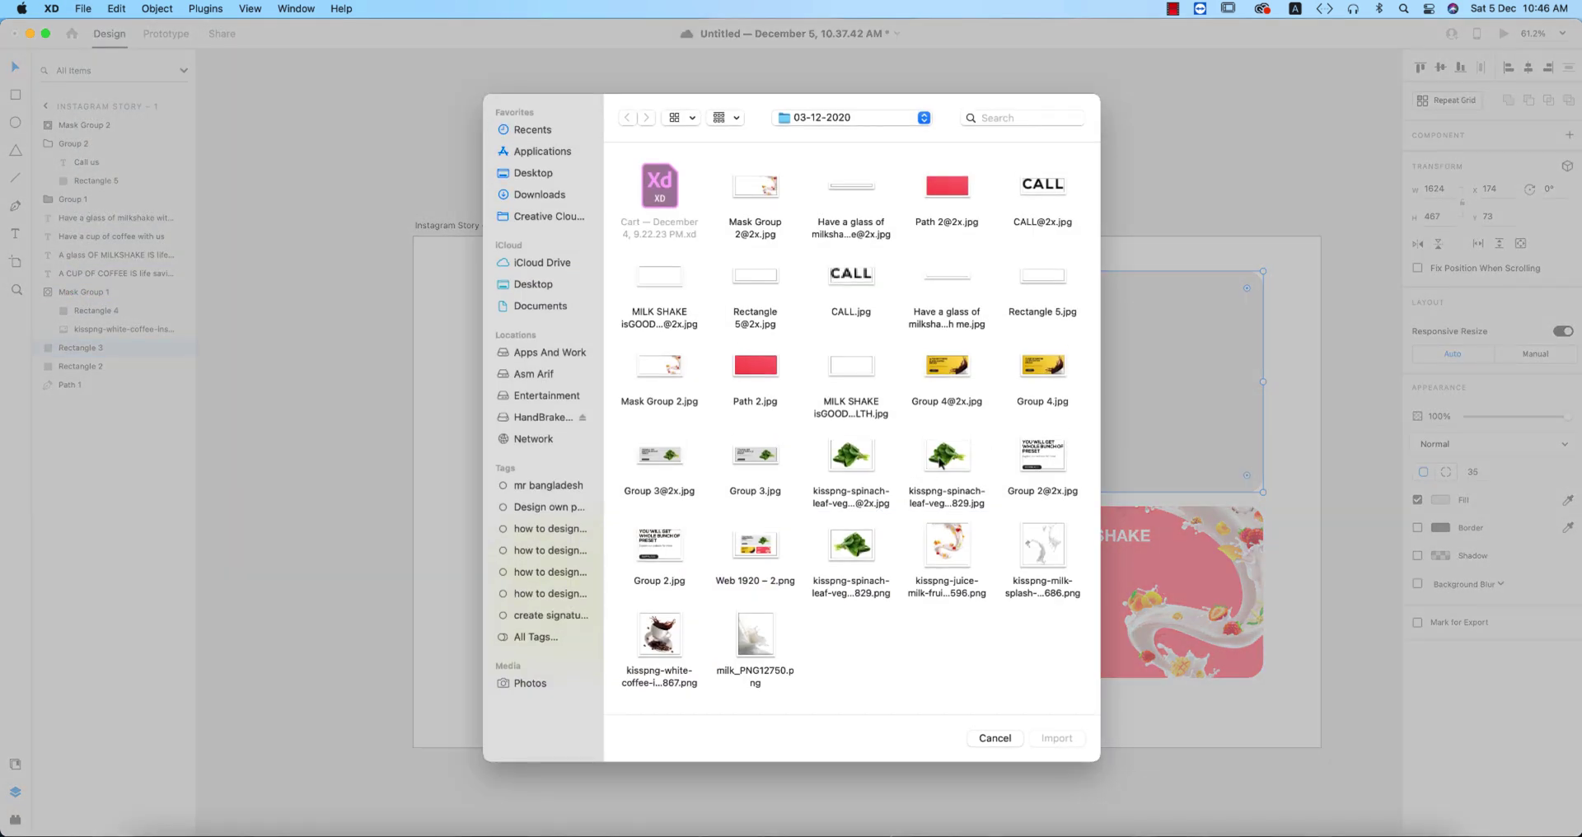
pyautogui.doubleClick(941, 462)
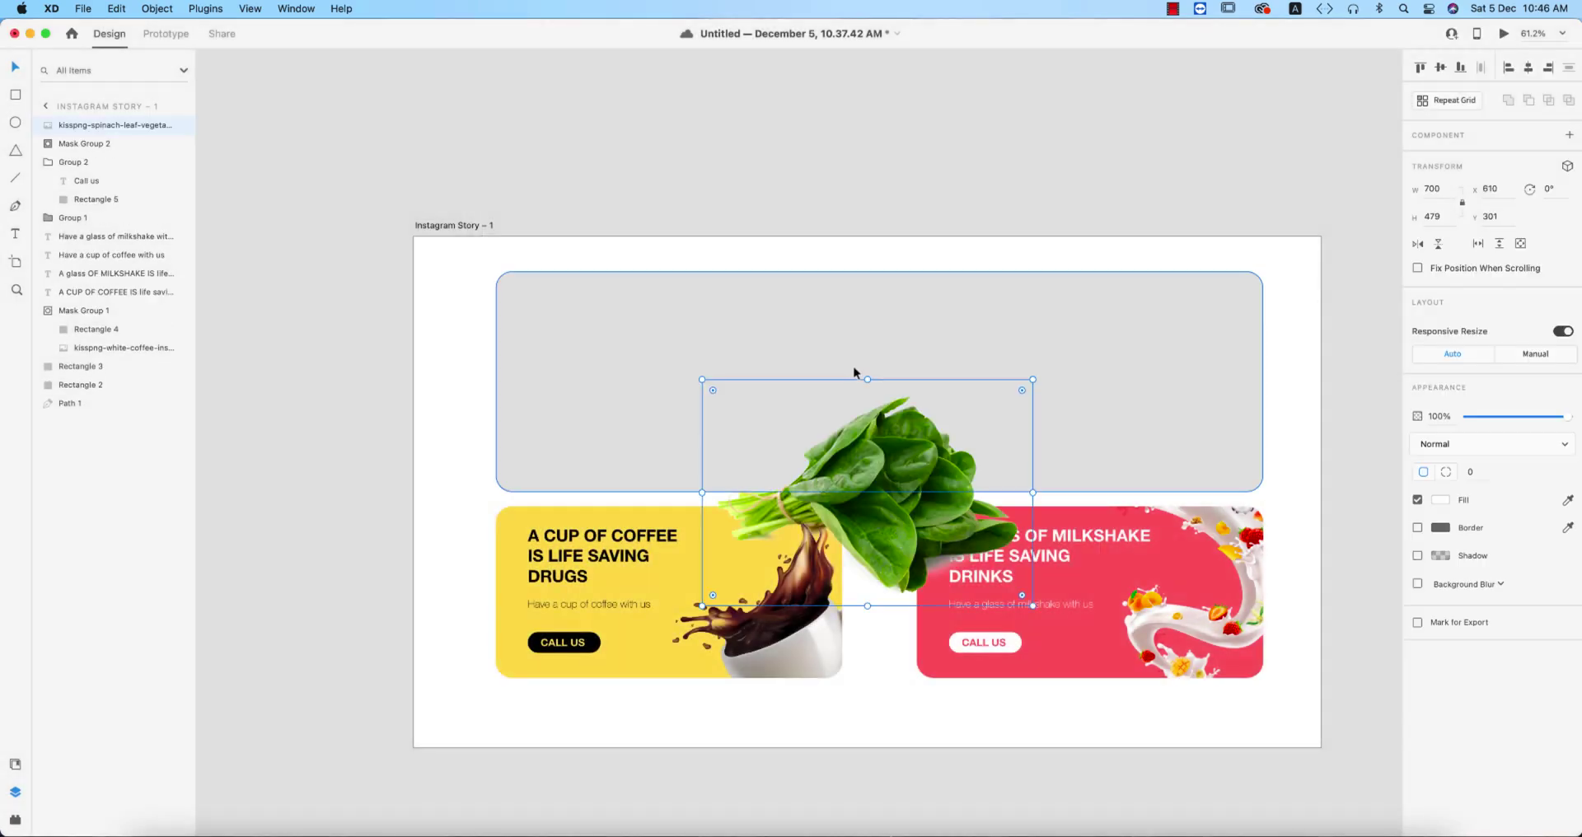
pyautogui.moveTo(906, 471); pyautogui.dragTo(1145, 359)
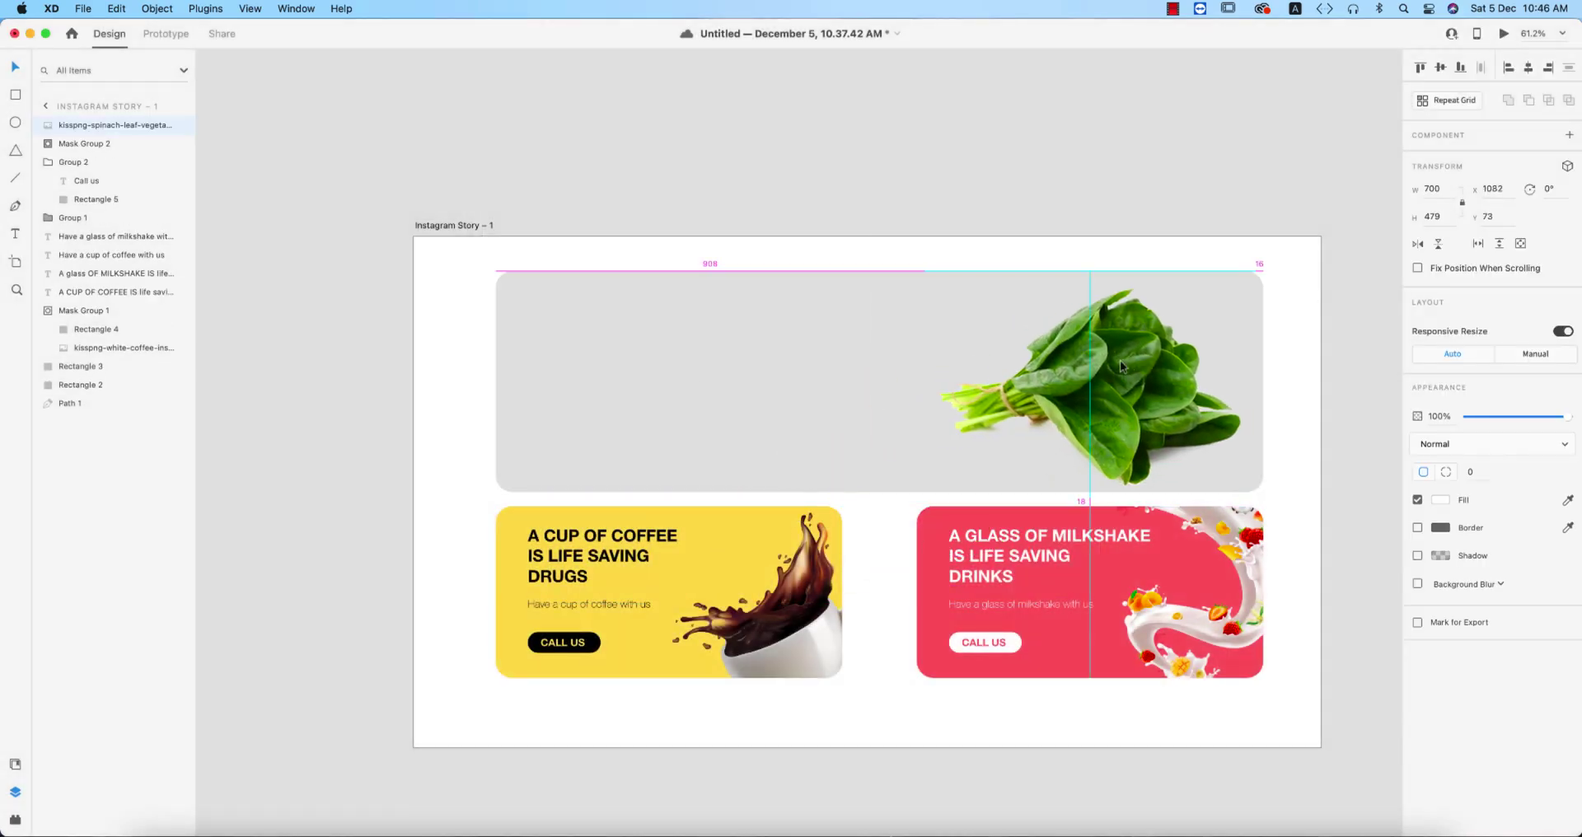
pyautogui.rightClick(1138, 359)
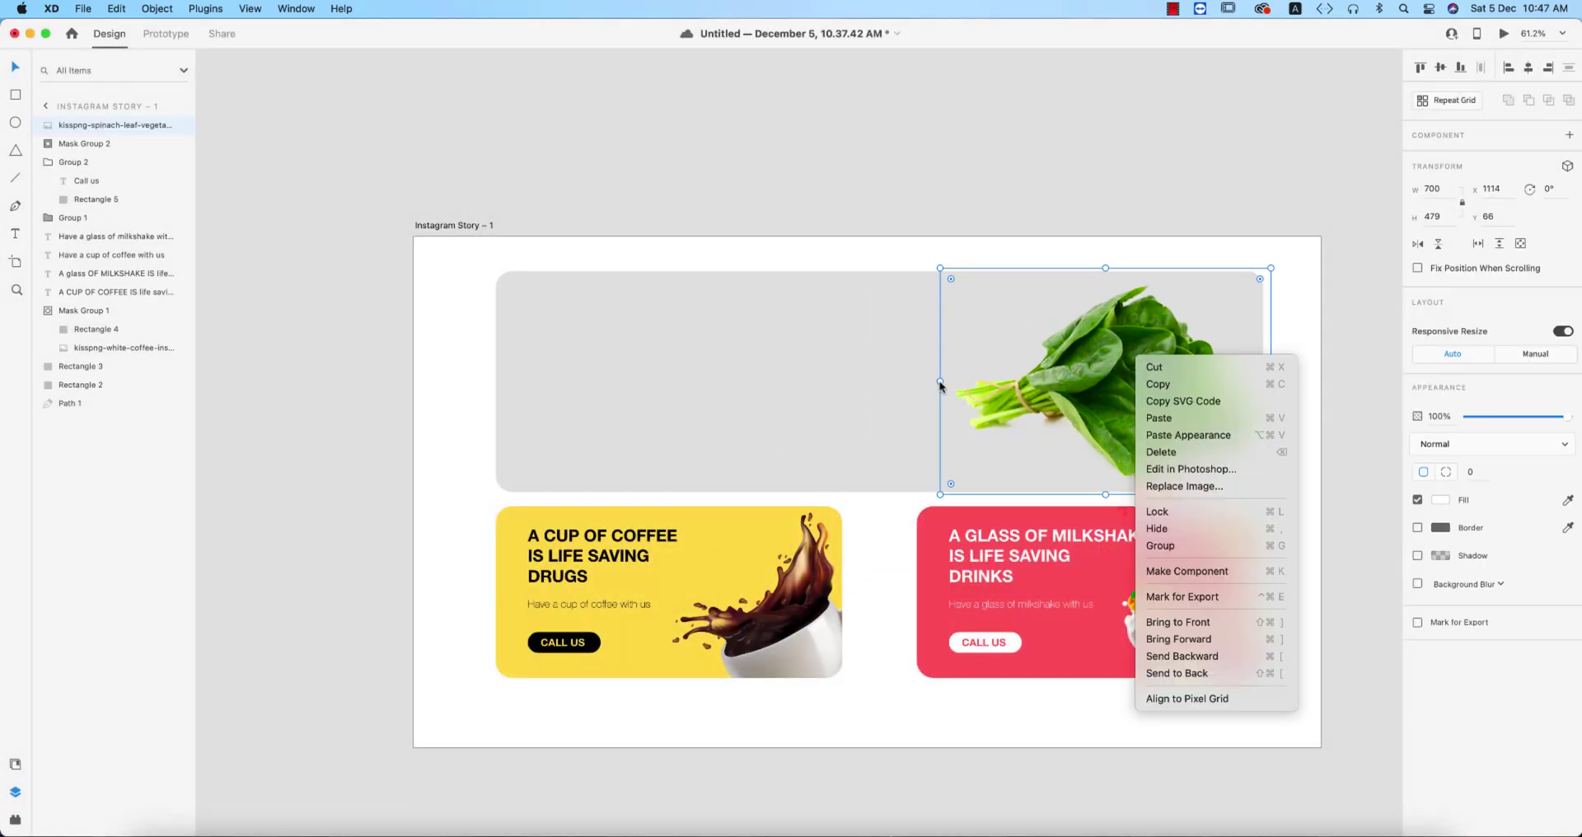
pyautogui.click(968, 388)
pyautogui.moveTo(941, 382); pyautogui.dragTo(823, 404)
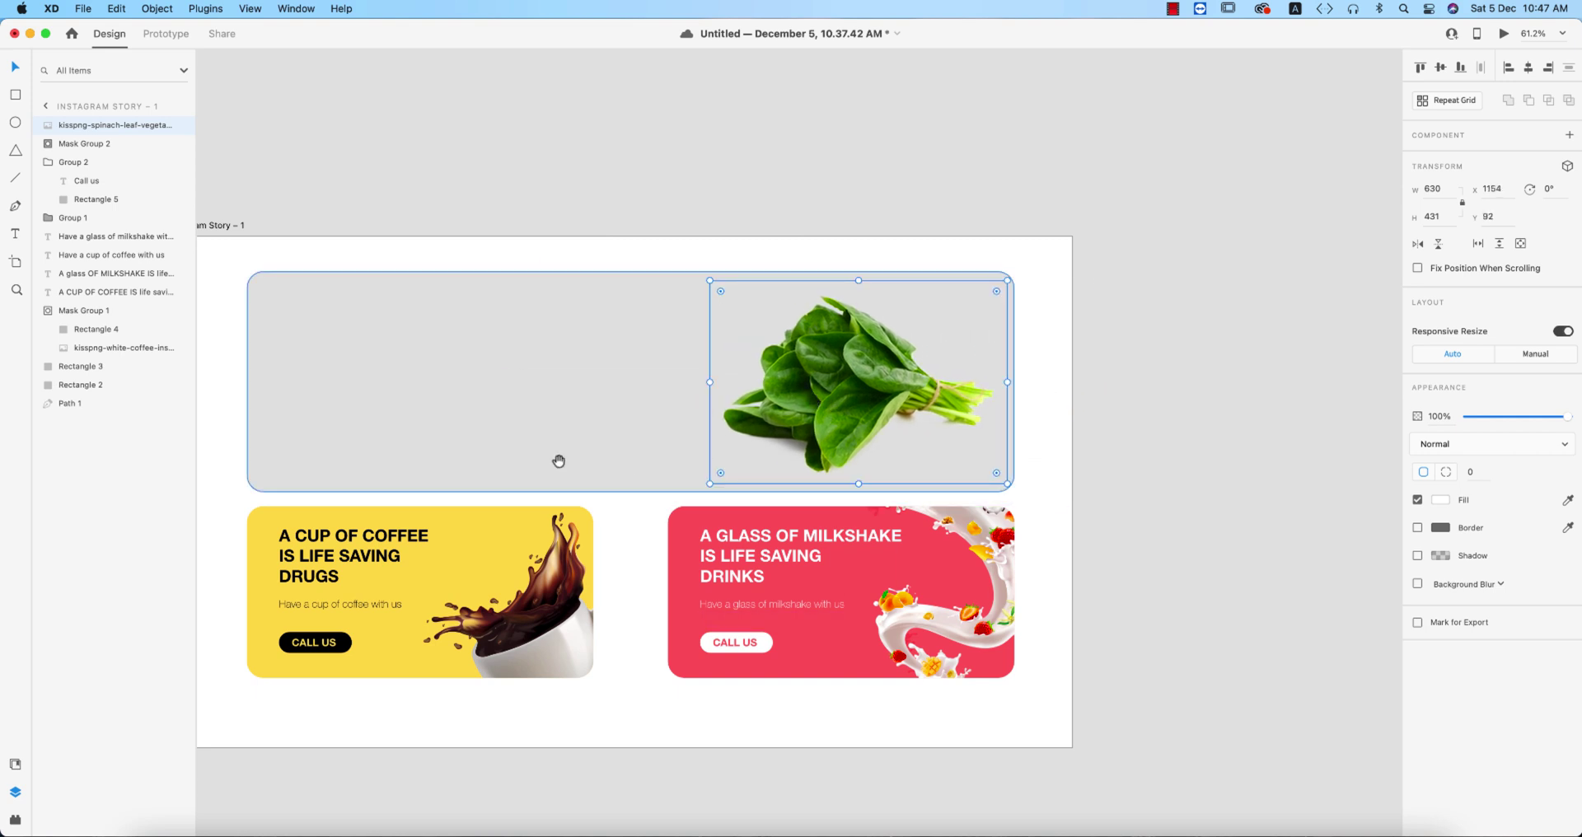
pyautogui.hscroll(-5, 558, 459)
# Step: Copy the coffee card's headline, subtext and CALL US button onto the grey banner, enlarged
pyautogui.click(590, 554)
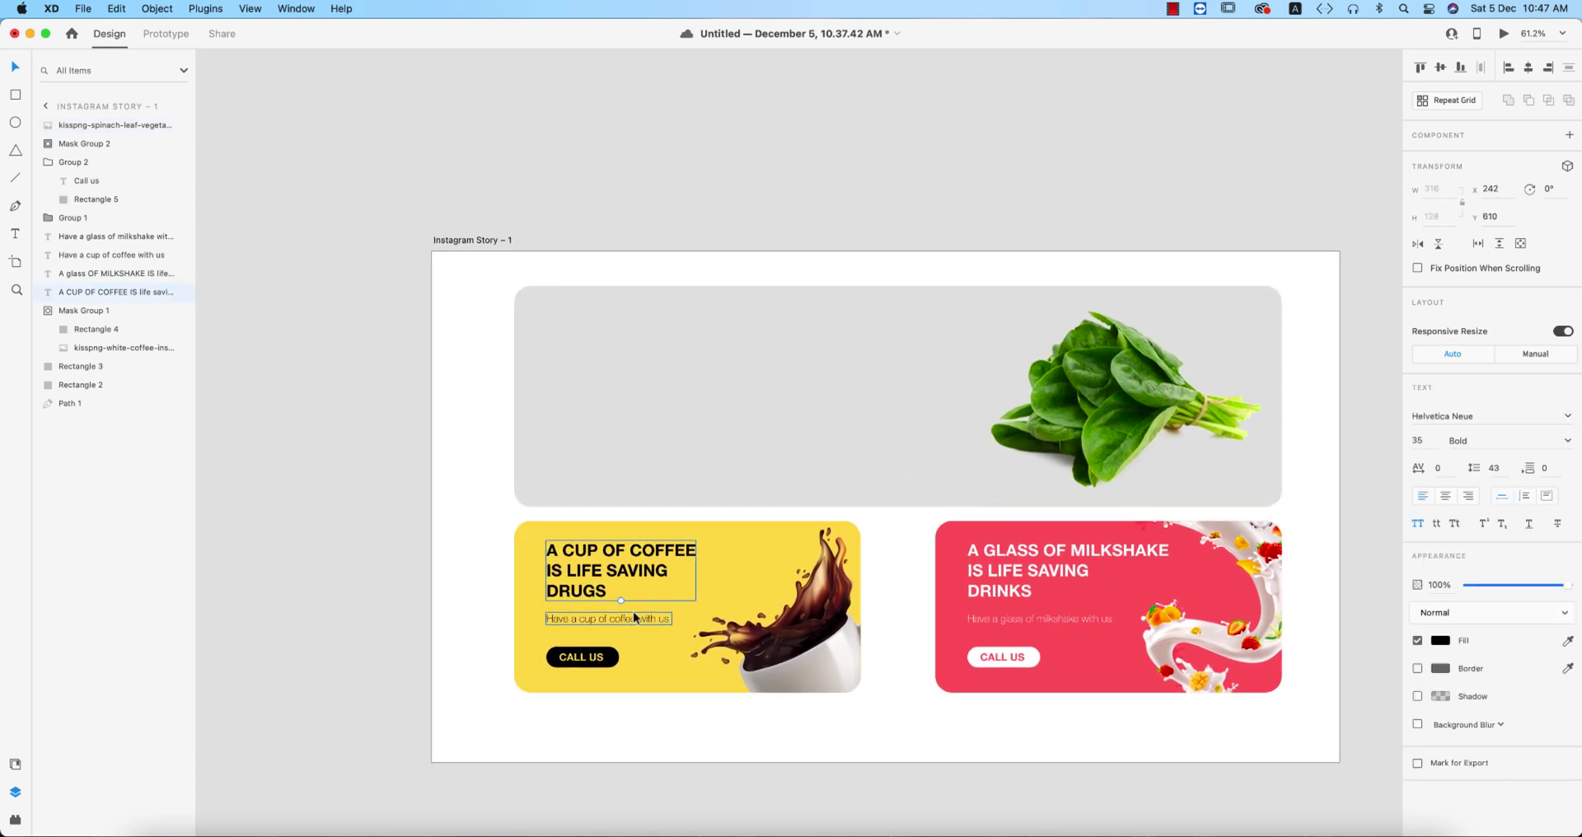
pyautogui.keyDown('shift'); pyautogui.click(632, 617); pyautogui.keyUp('shift')
pyautogui.keyDown('shift'); pyautogui.click(584, 666); pyautogui.keyUp('shift')
pyautogui.moveTo(629, 621); pyautogui.dragTo(647, 408)
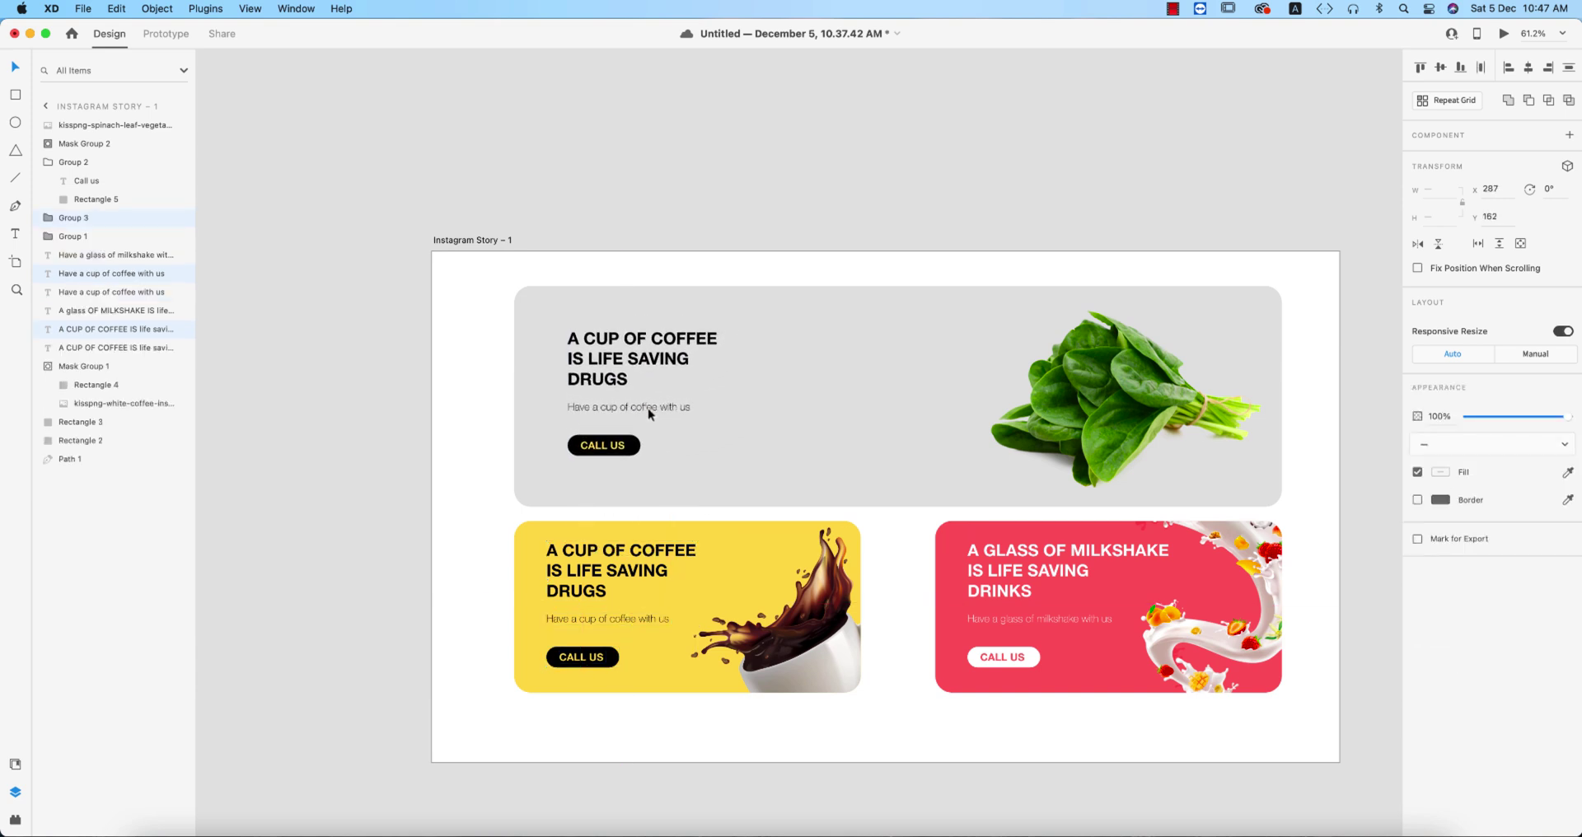
pyautogui.click(732, 395)
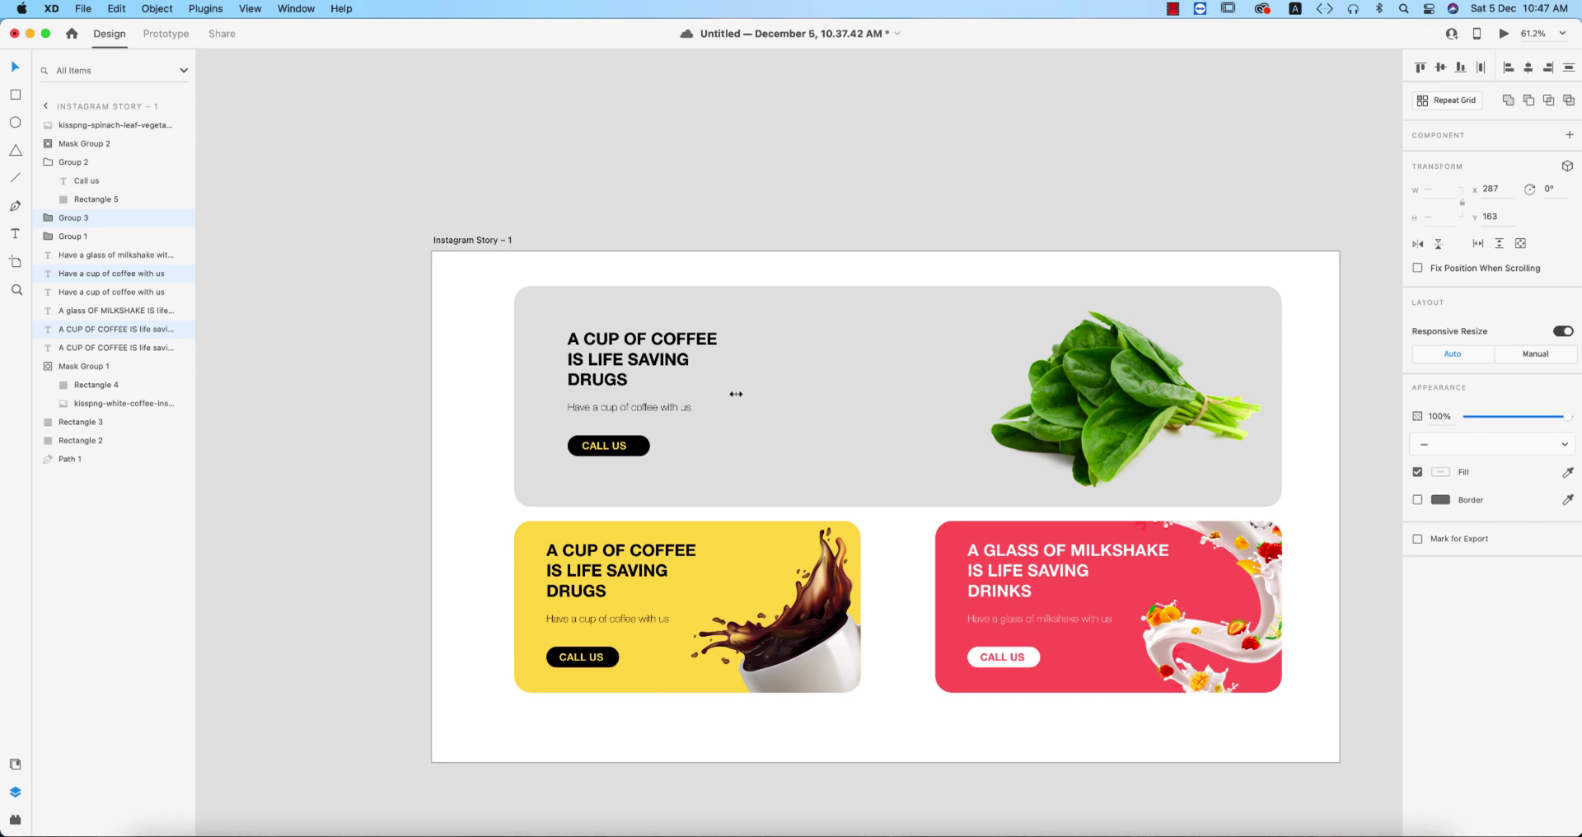
pyautogui.press('super+z')
pyautogui.moveTo(717, 455); pyautogui.dragTo(741, 484)
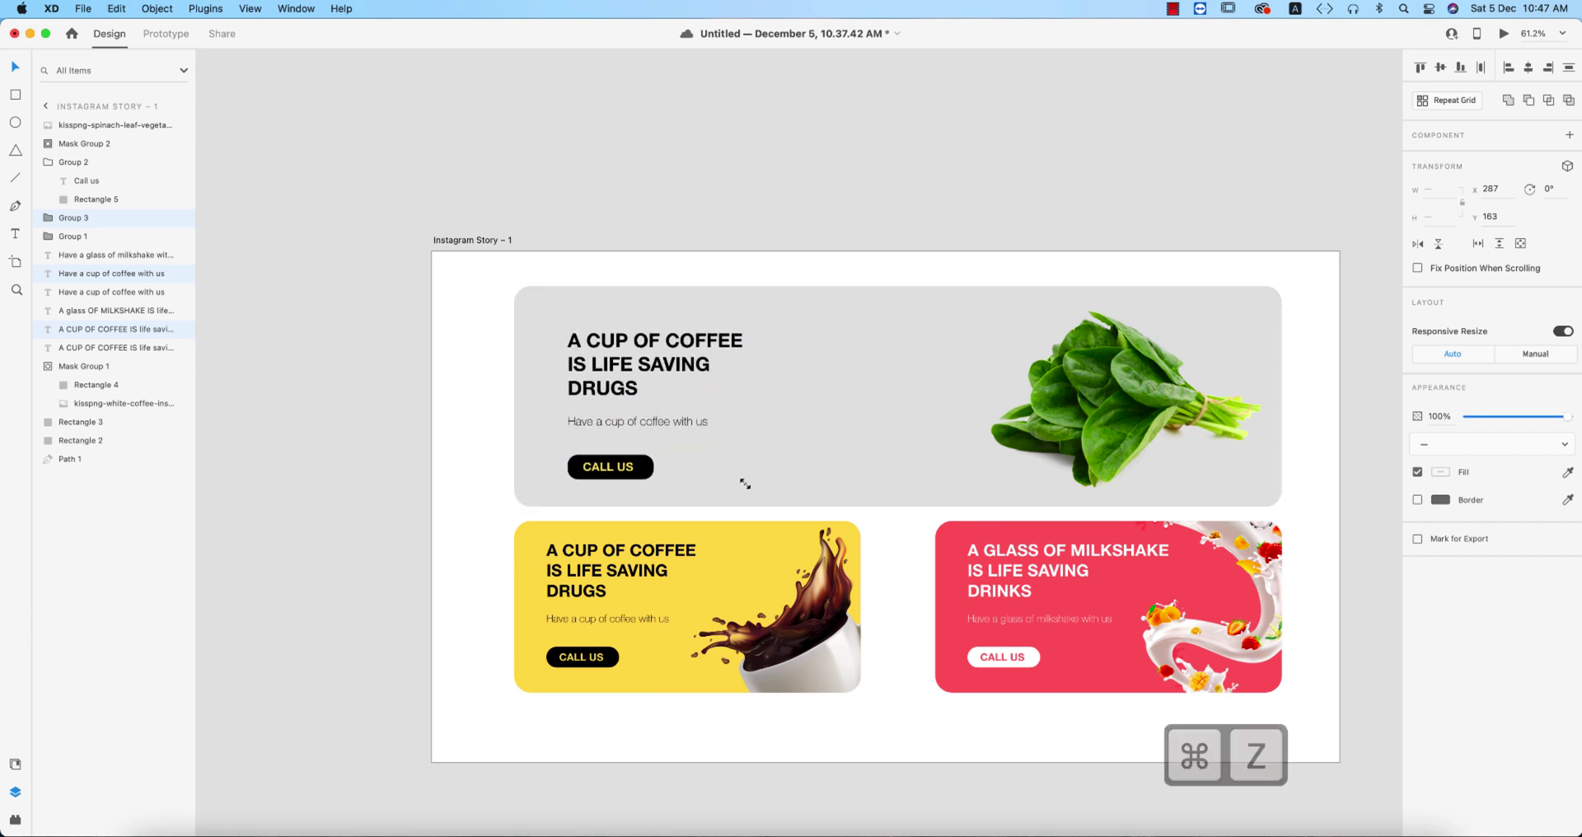
pyautogui.moveTo(666, 364); pyautogui.dragTo(664, 352)
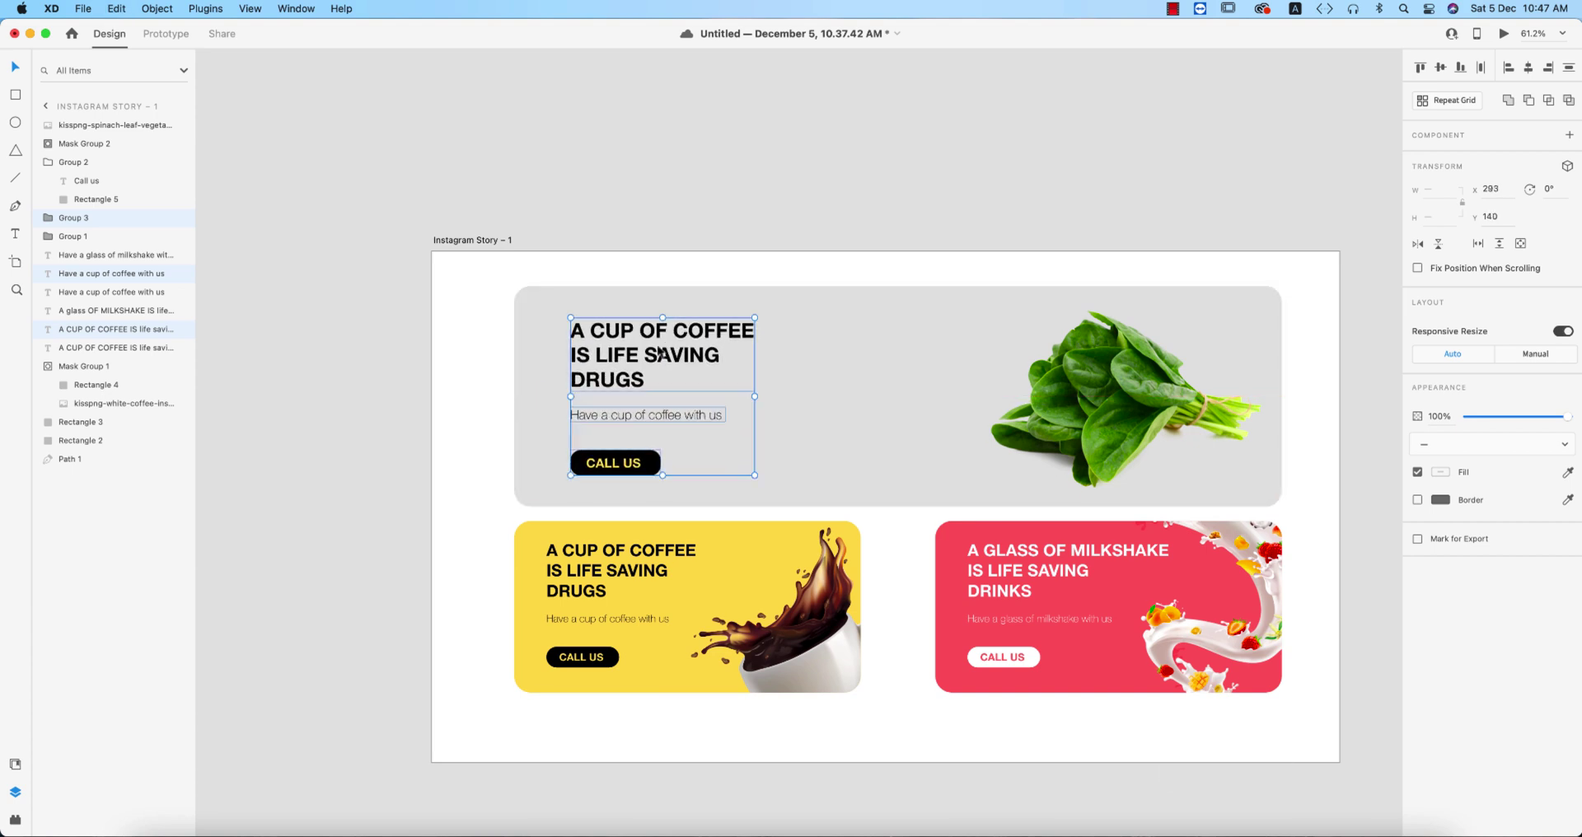
pyautogui.click(375, 434)
# Step: Join DRUGS onto the line above so the banner headline runs on one line
pyautogui.doubleClick(611, 375)
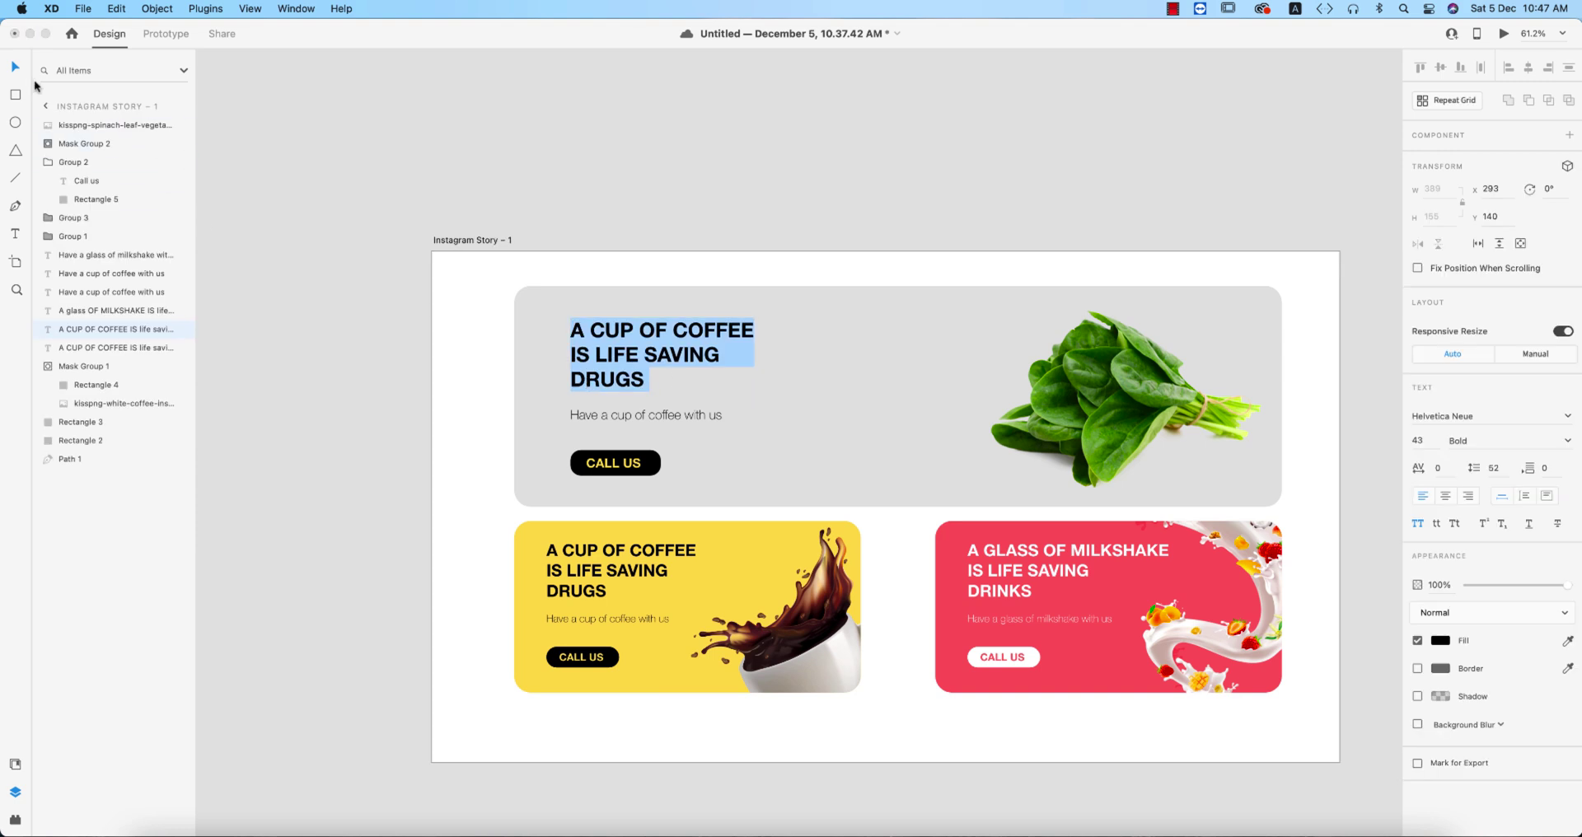
pyautogui.click(575, 380)
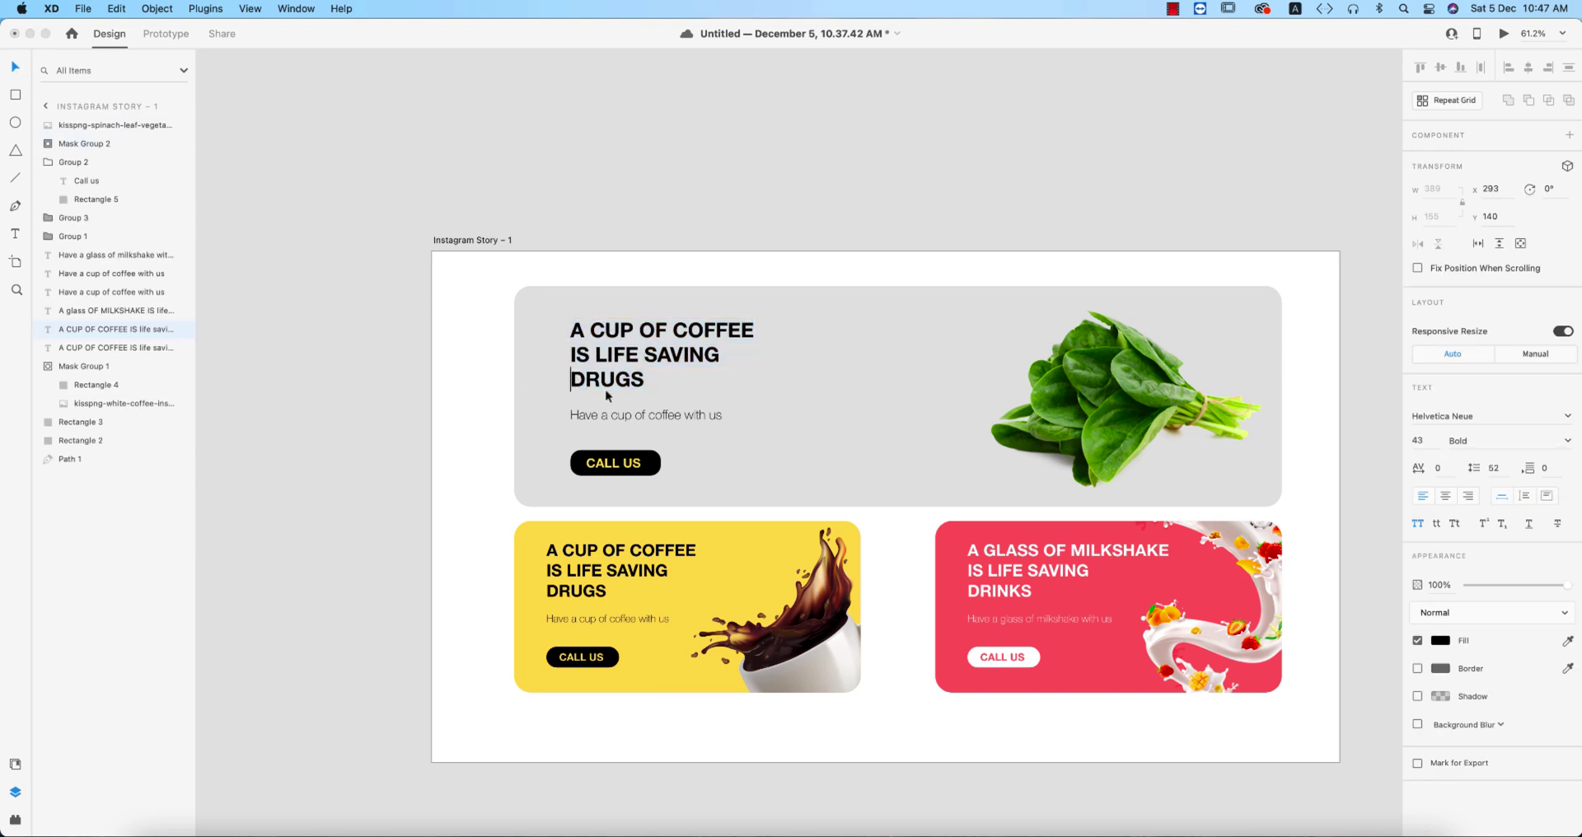
pyautogui.press('BackSpace')
pyautogui.press('BackSpace')
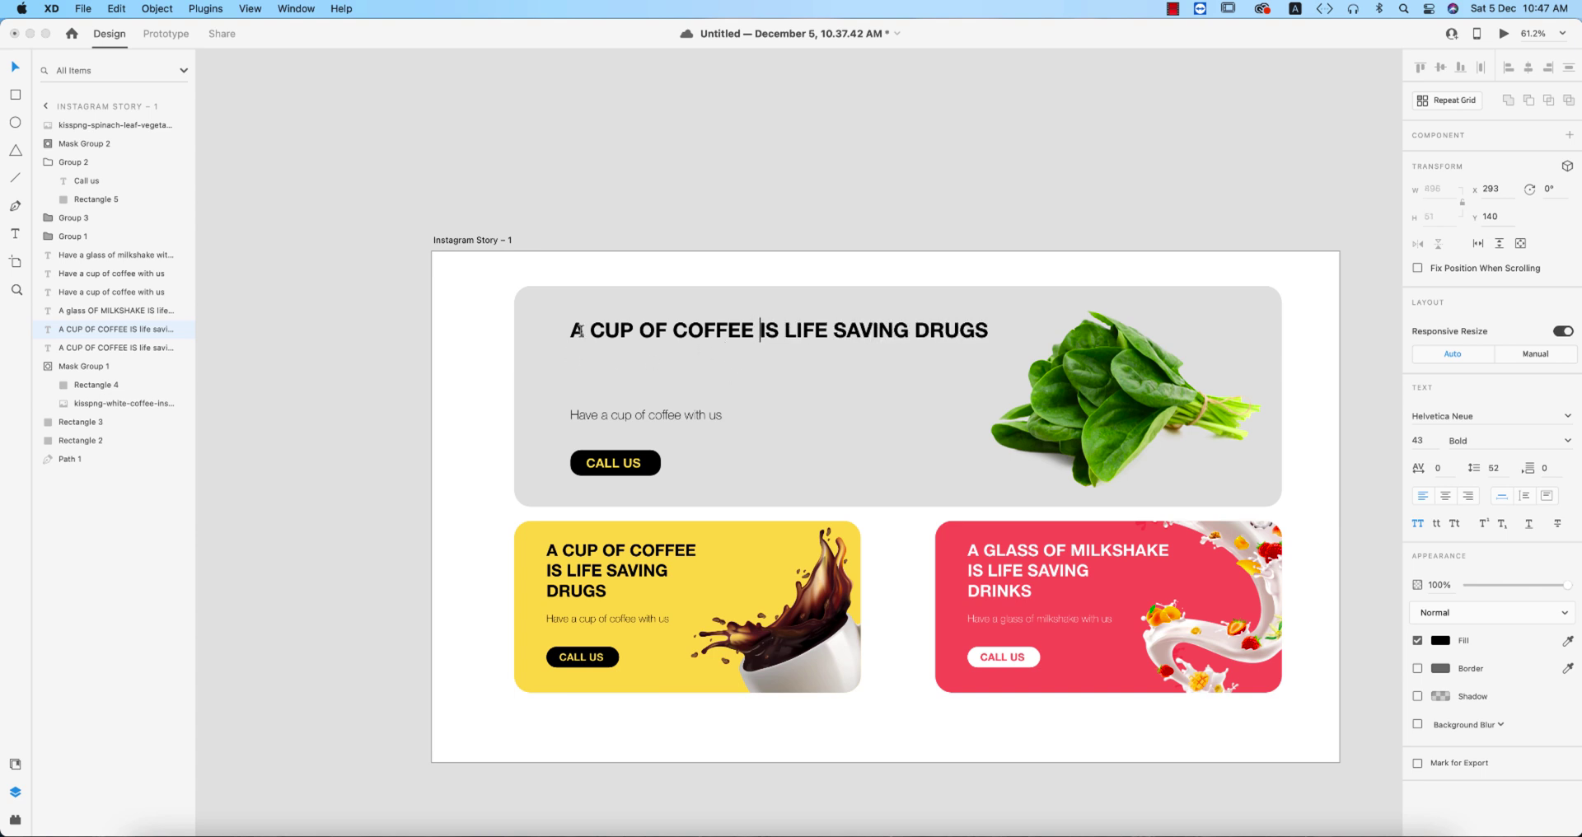
# Step: Replace the grey card's headline with 'Full preset collection for you in this web'
pyautogui.moveTo(608, 331); pyautogui.dragTo(1096, 360)
pyautogui.press('super+a')
pyautogui.write('Full preset collection for you')
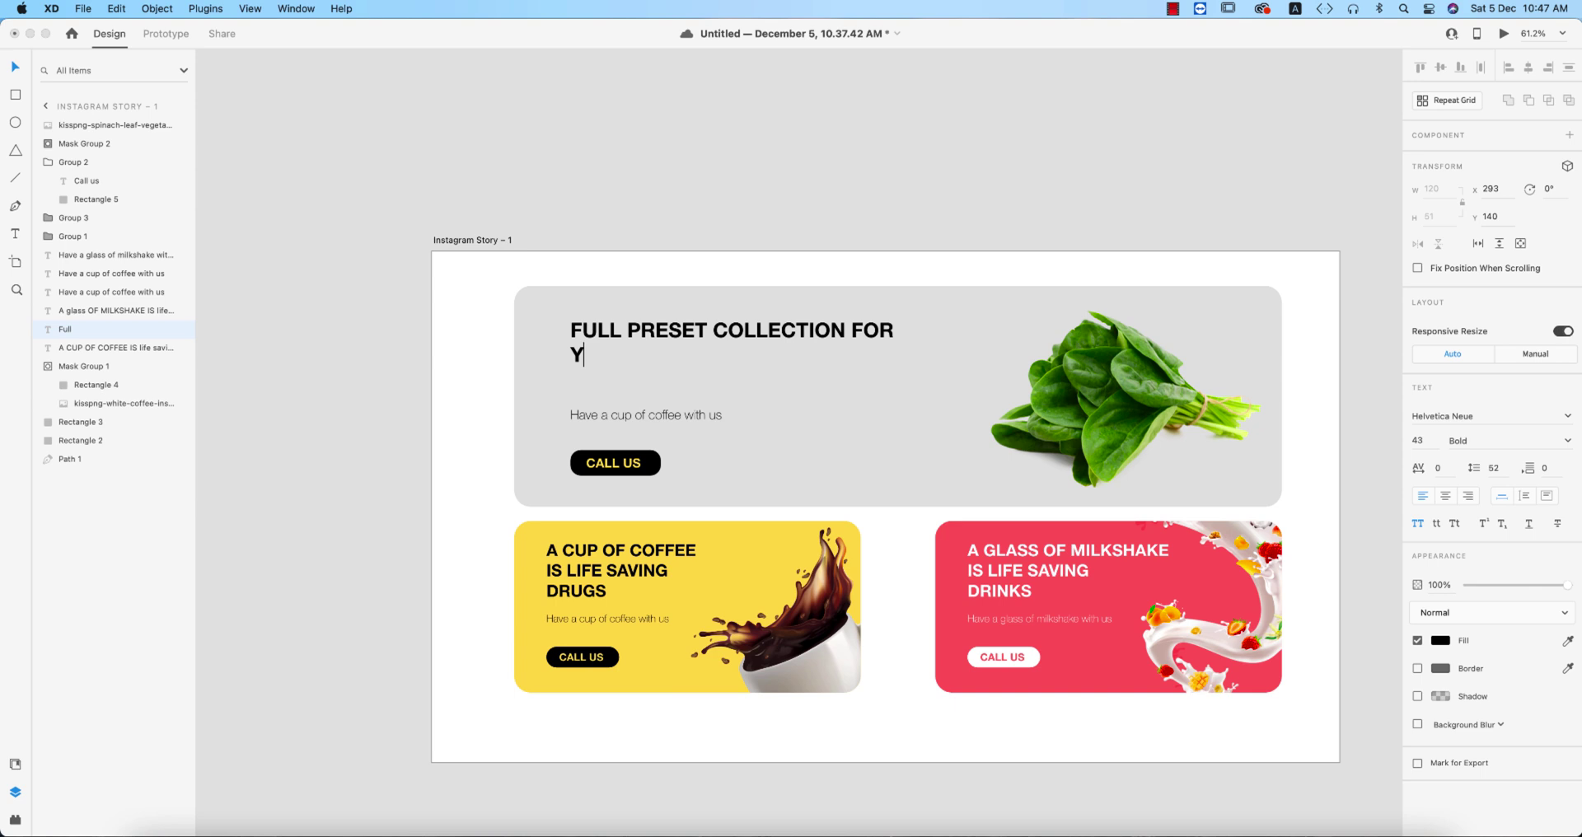
pyautogui.write(' in this w')
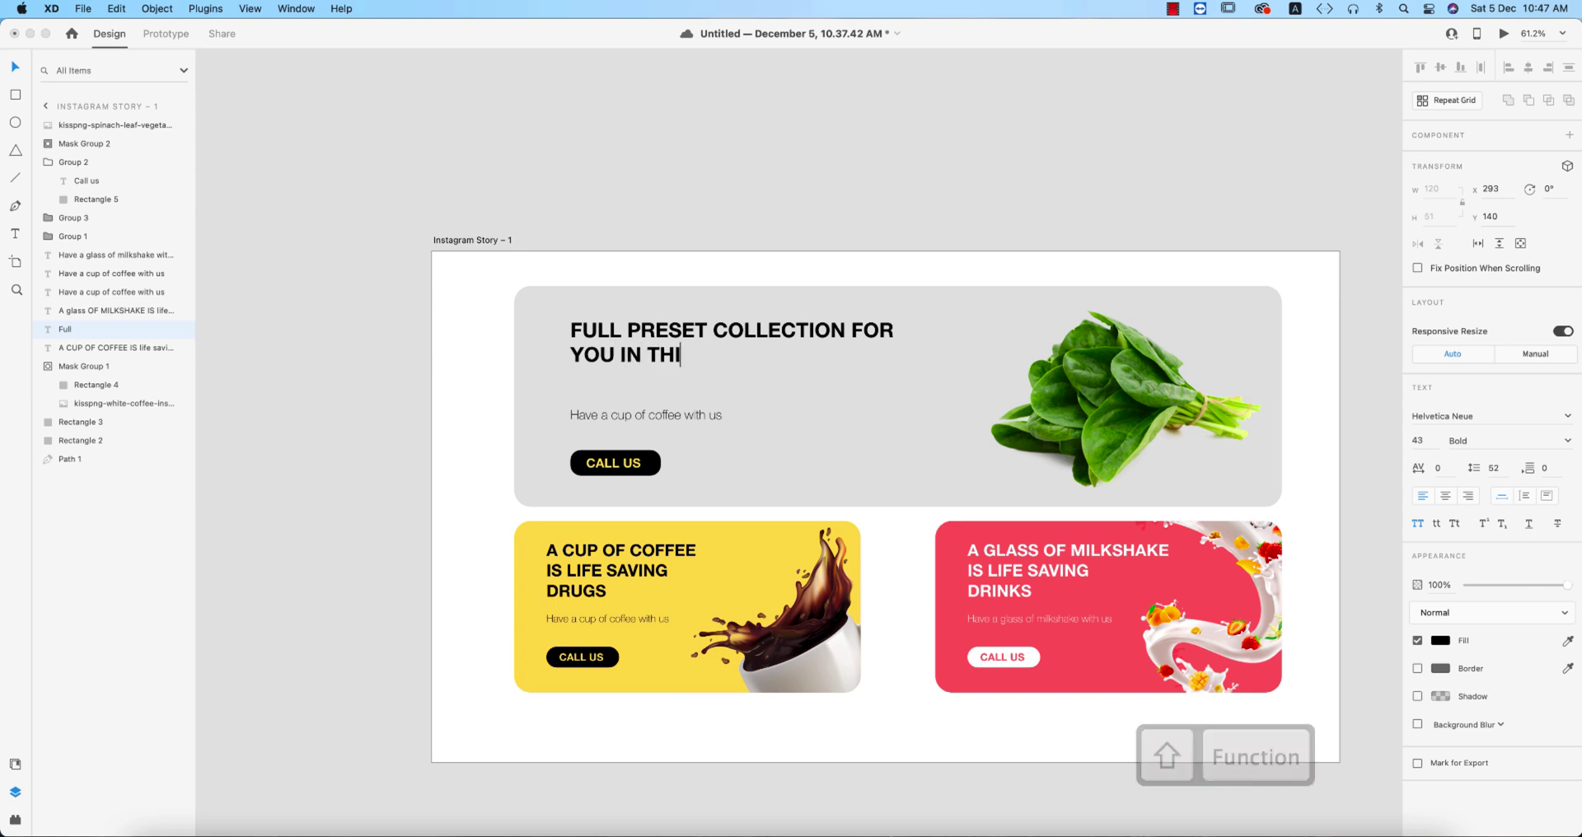
pyautogui.write('eb')
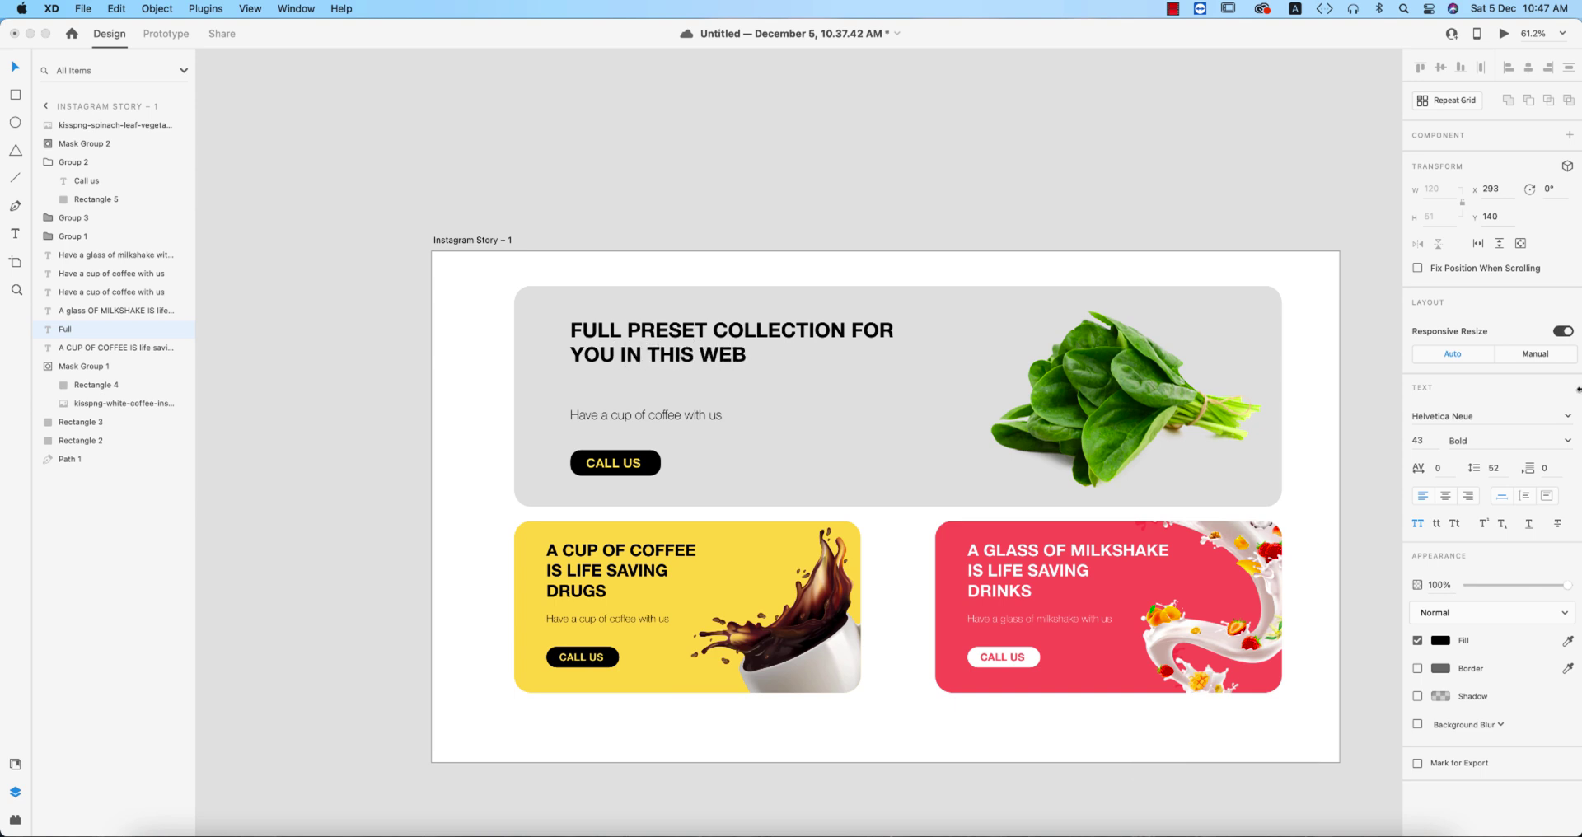
pyautogui.press('Escape')
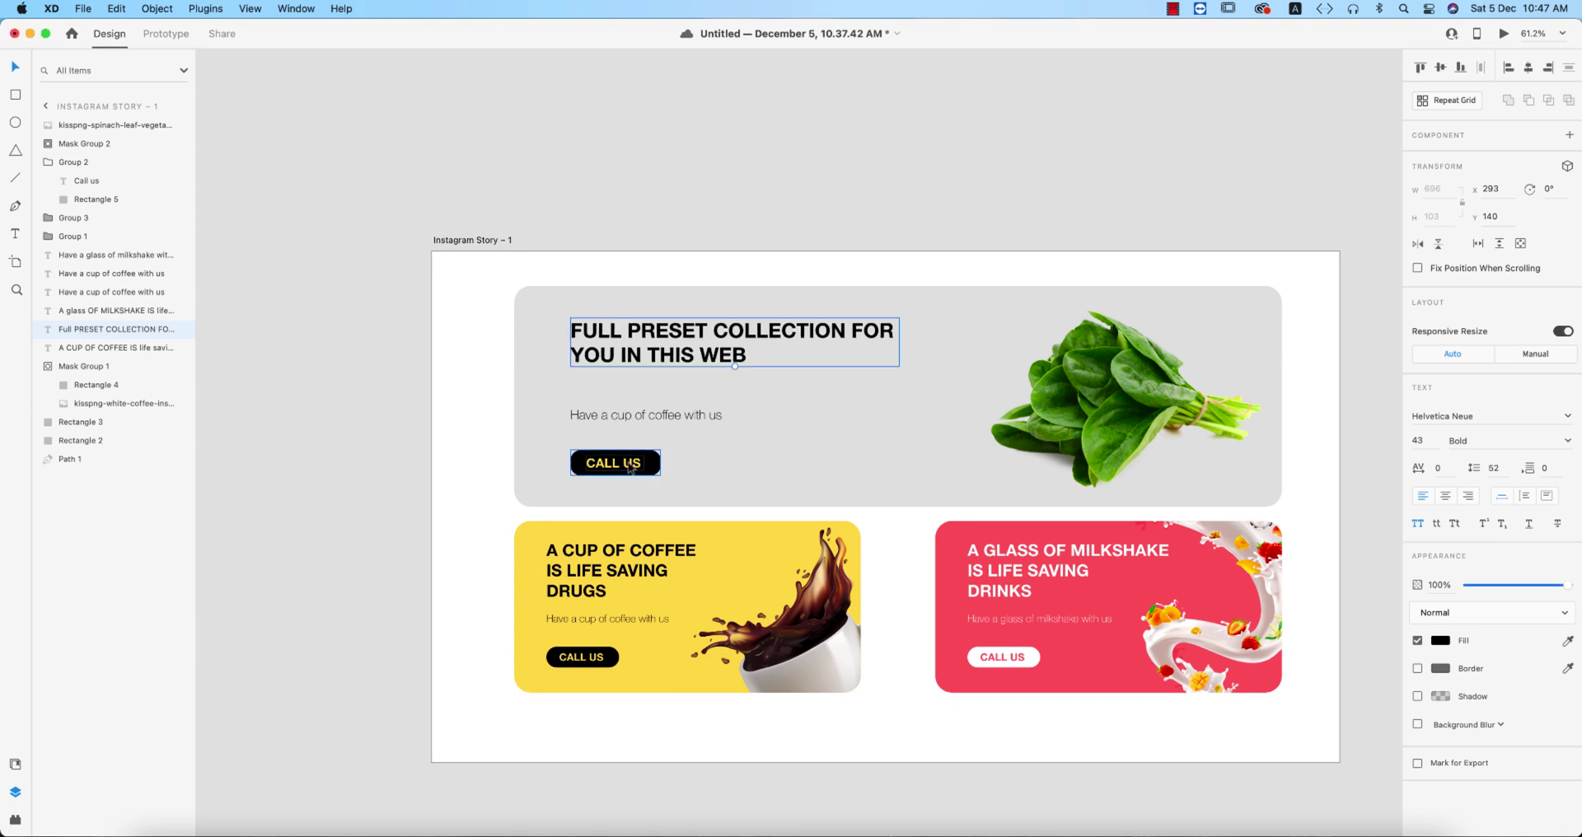
# Step: Relabel the grey card's 'Call us' button text as DOWNLOAD
pyautogui.doubleClick(629, 468)
pyautogui.doubleClick(628, 463)
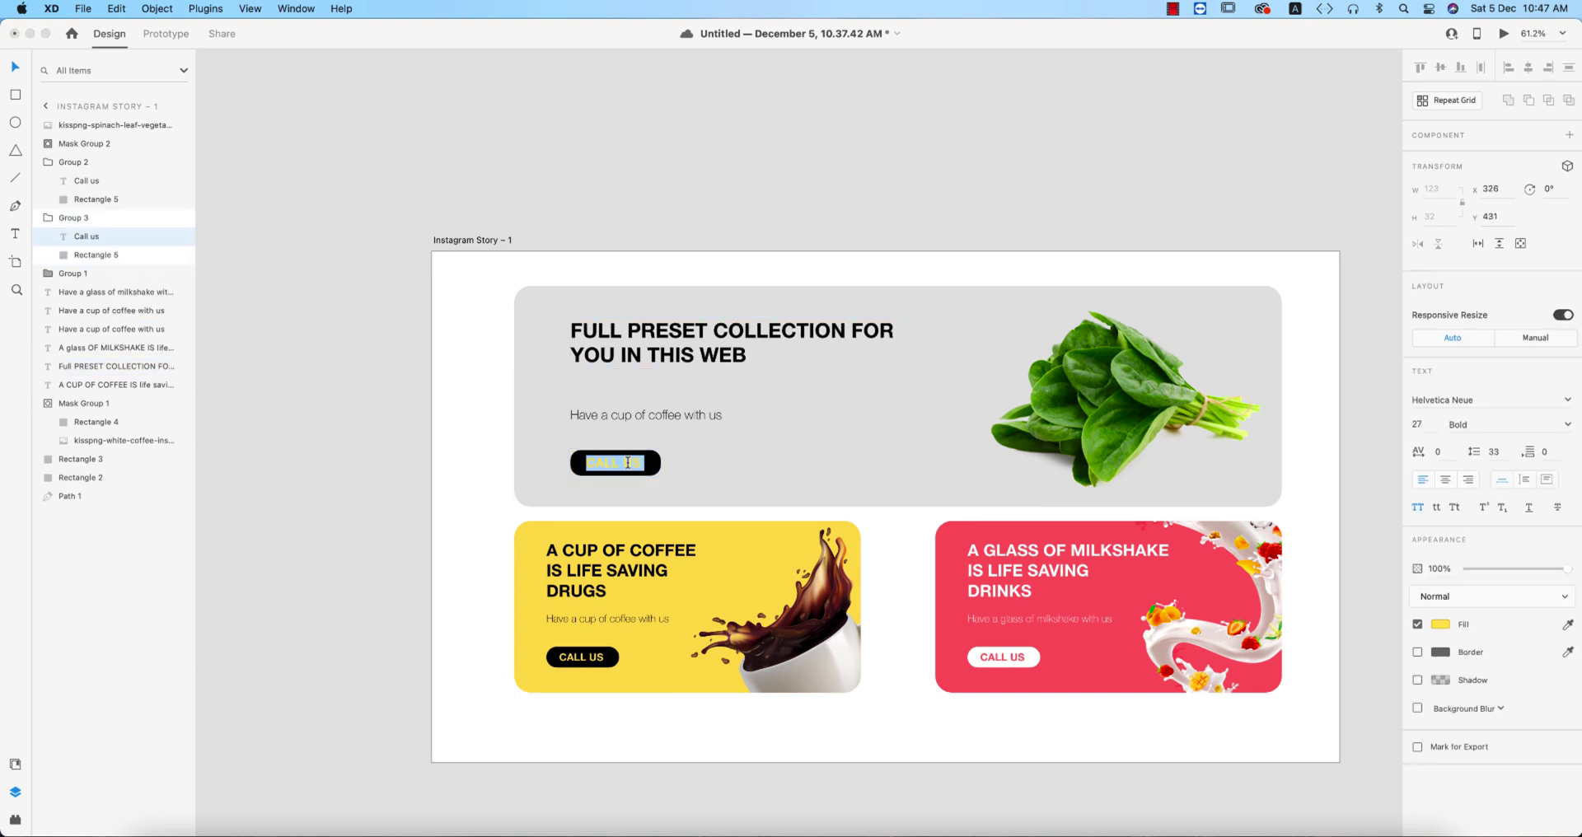
pyautogui.write('DOWNLOAD')
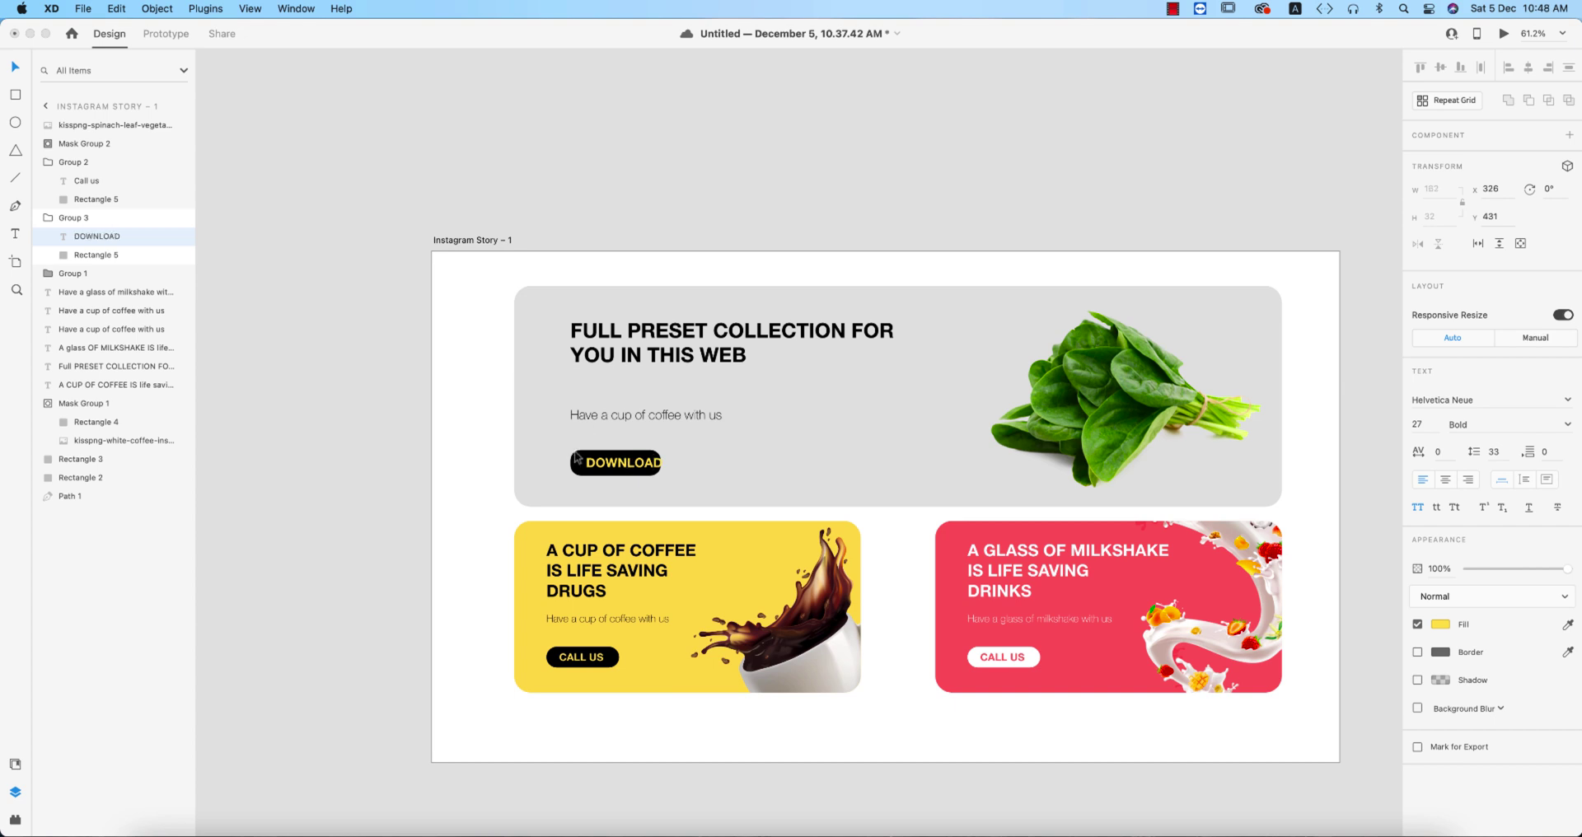
pyautogui.click(621, 470)
# Step: Ungroup the DOWNLOAD button and widen its black rectangle to the right
pyautogui.scroll(10, 668, 474)
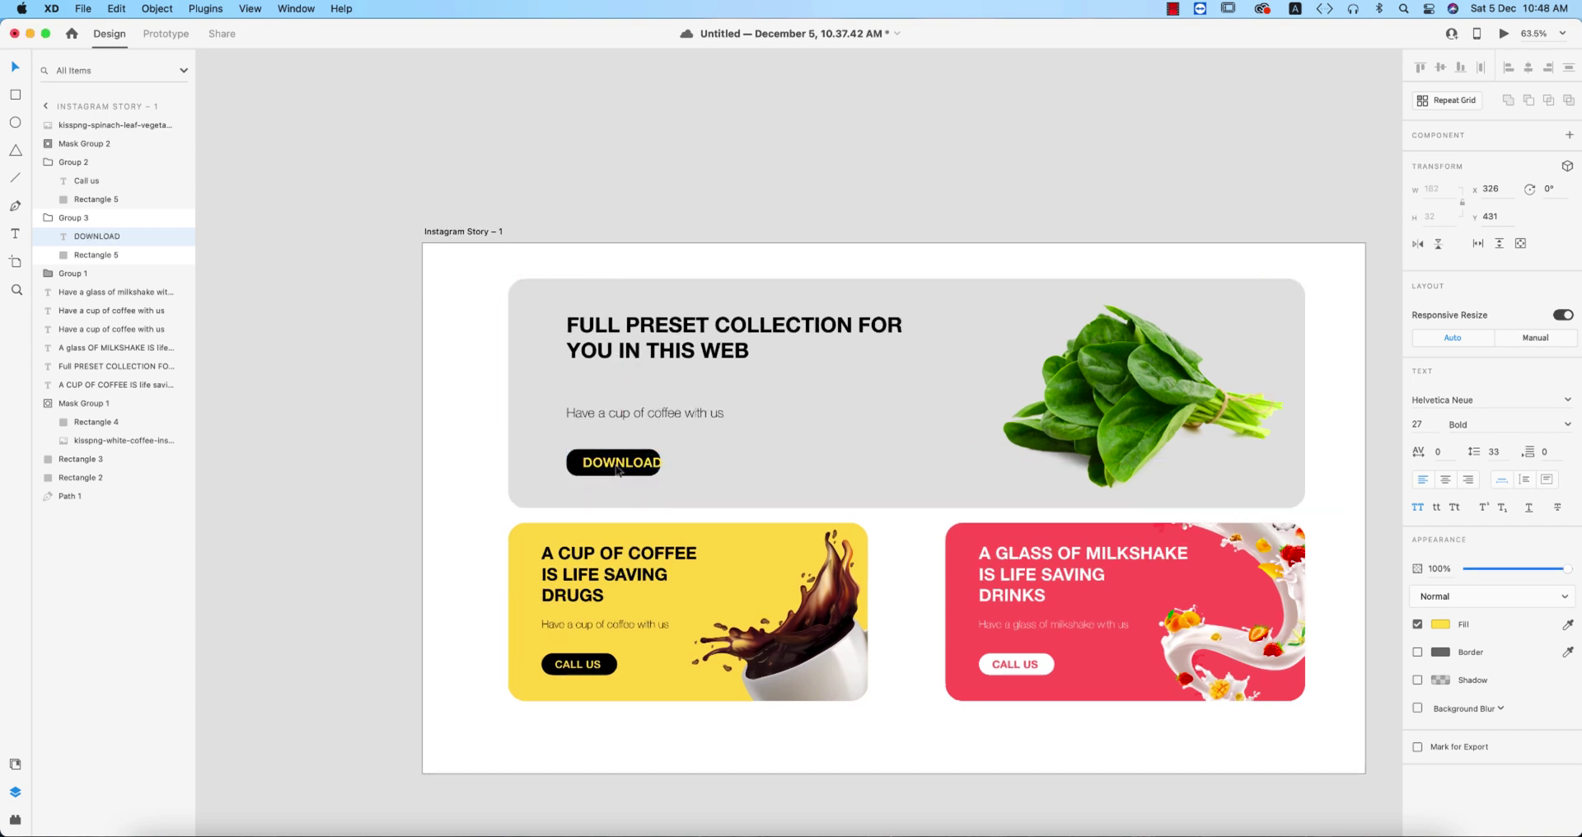
pyautogui.click(695, 436)
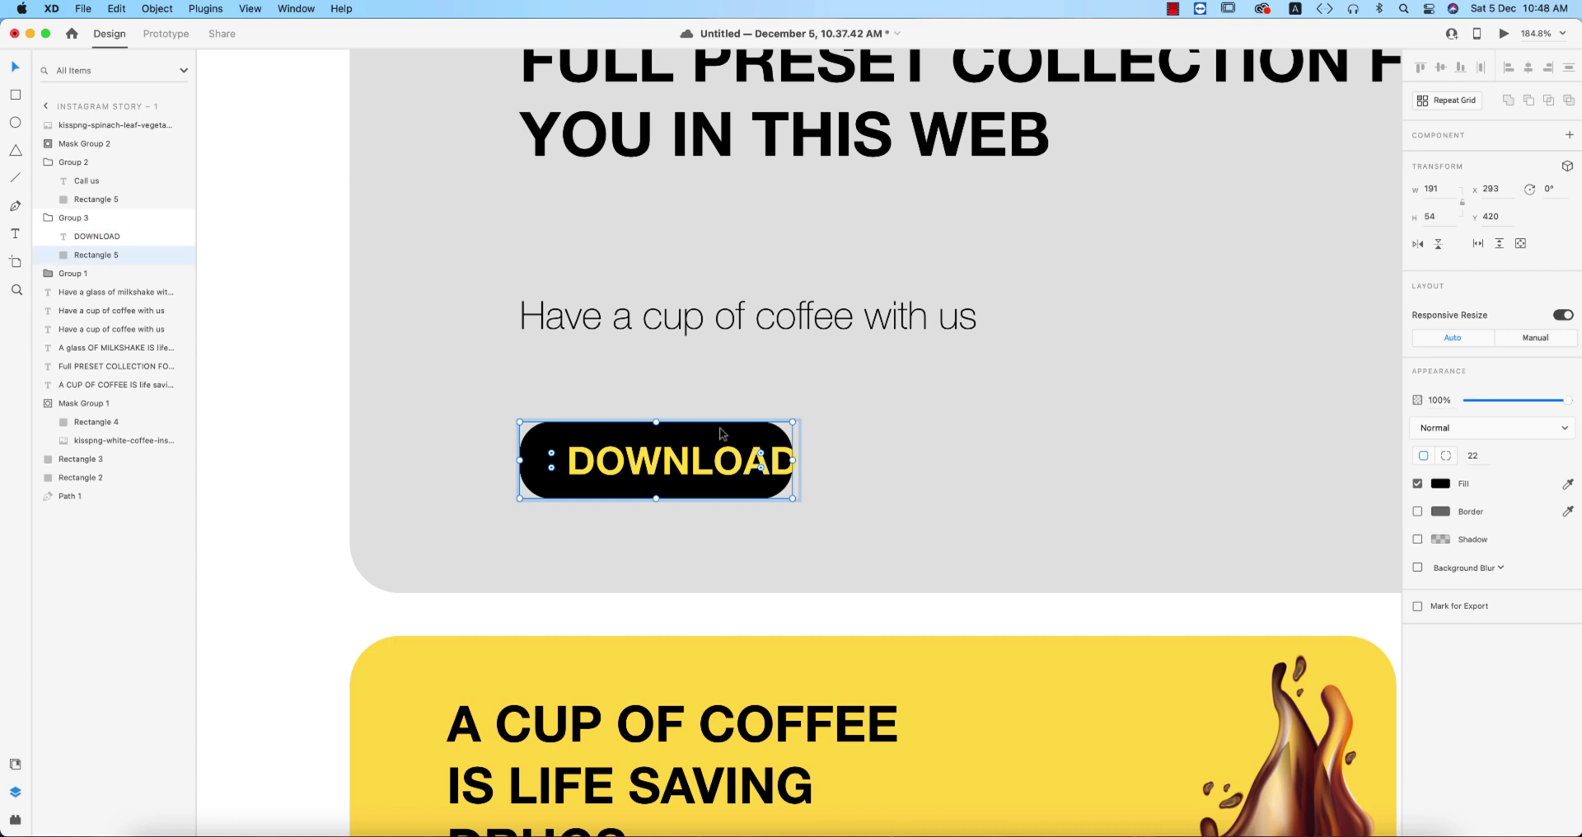
pyautogui.doubleClick(723, 435)
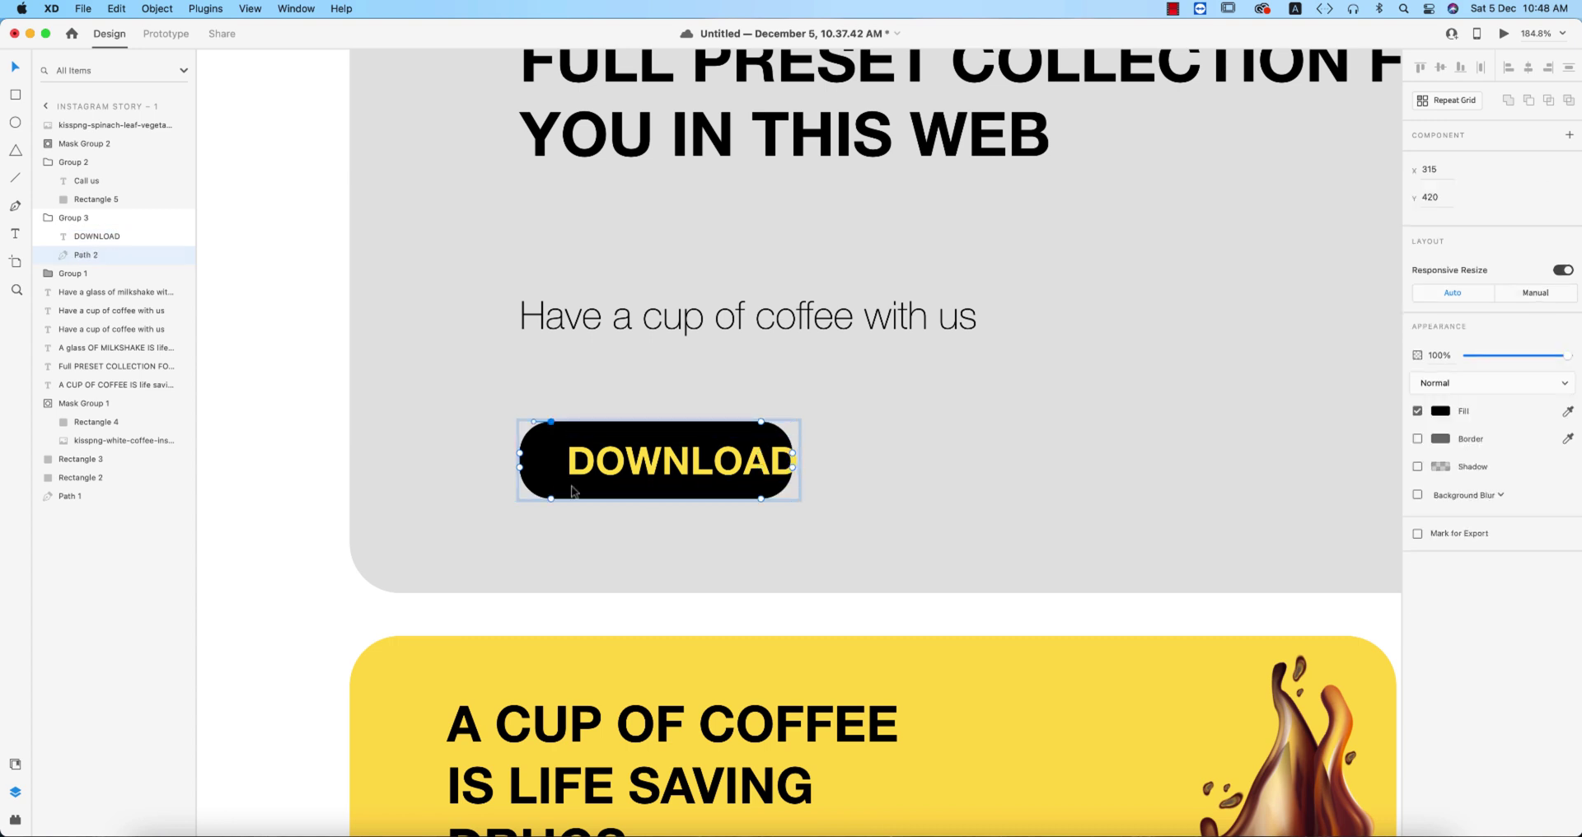
pyautogui.press('Escape')
pyautogui.rightClick(761, 495)
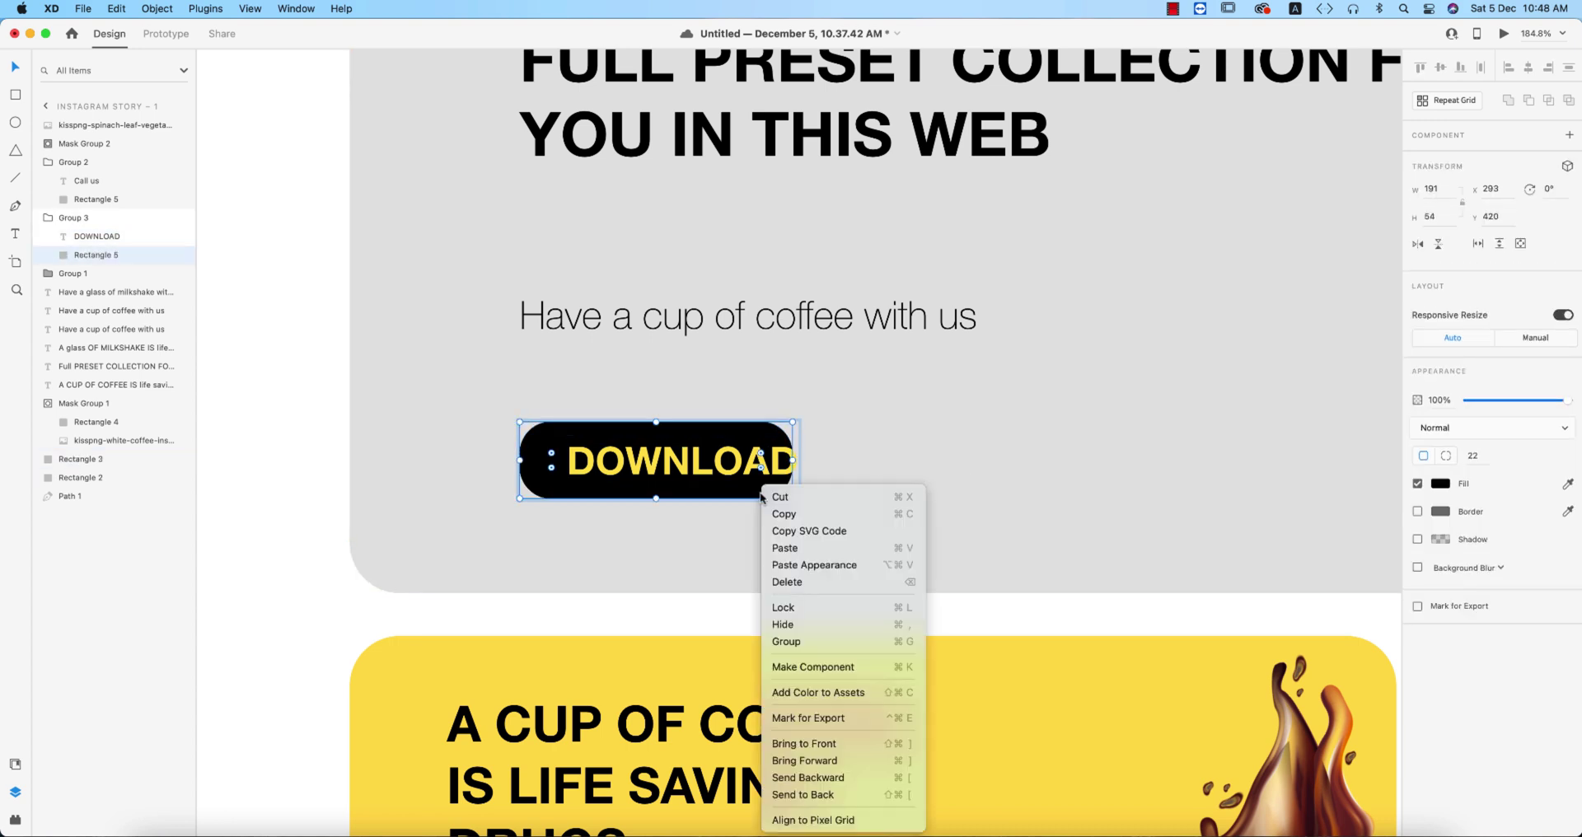
pyautogui.press('Escape')
pyautogui.press('Escape')
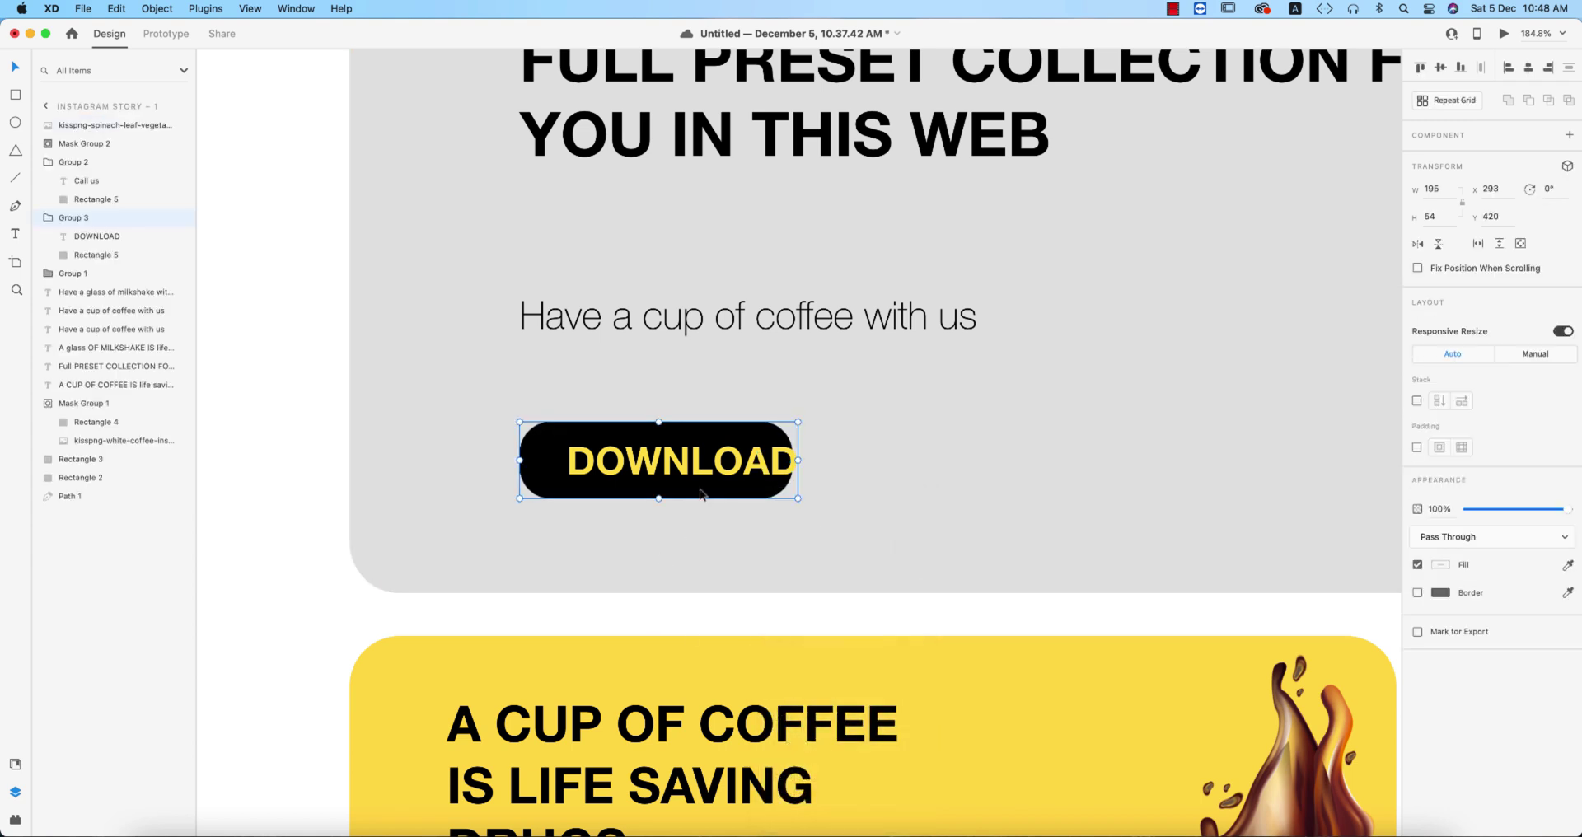
pyautogui.rightClick(702, 494)
pyautogui.click(910, 618)
pyautogui.press('Escape')
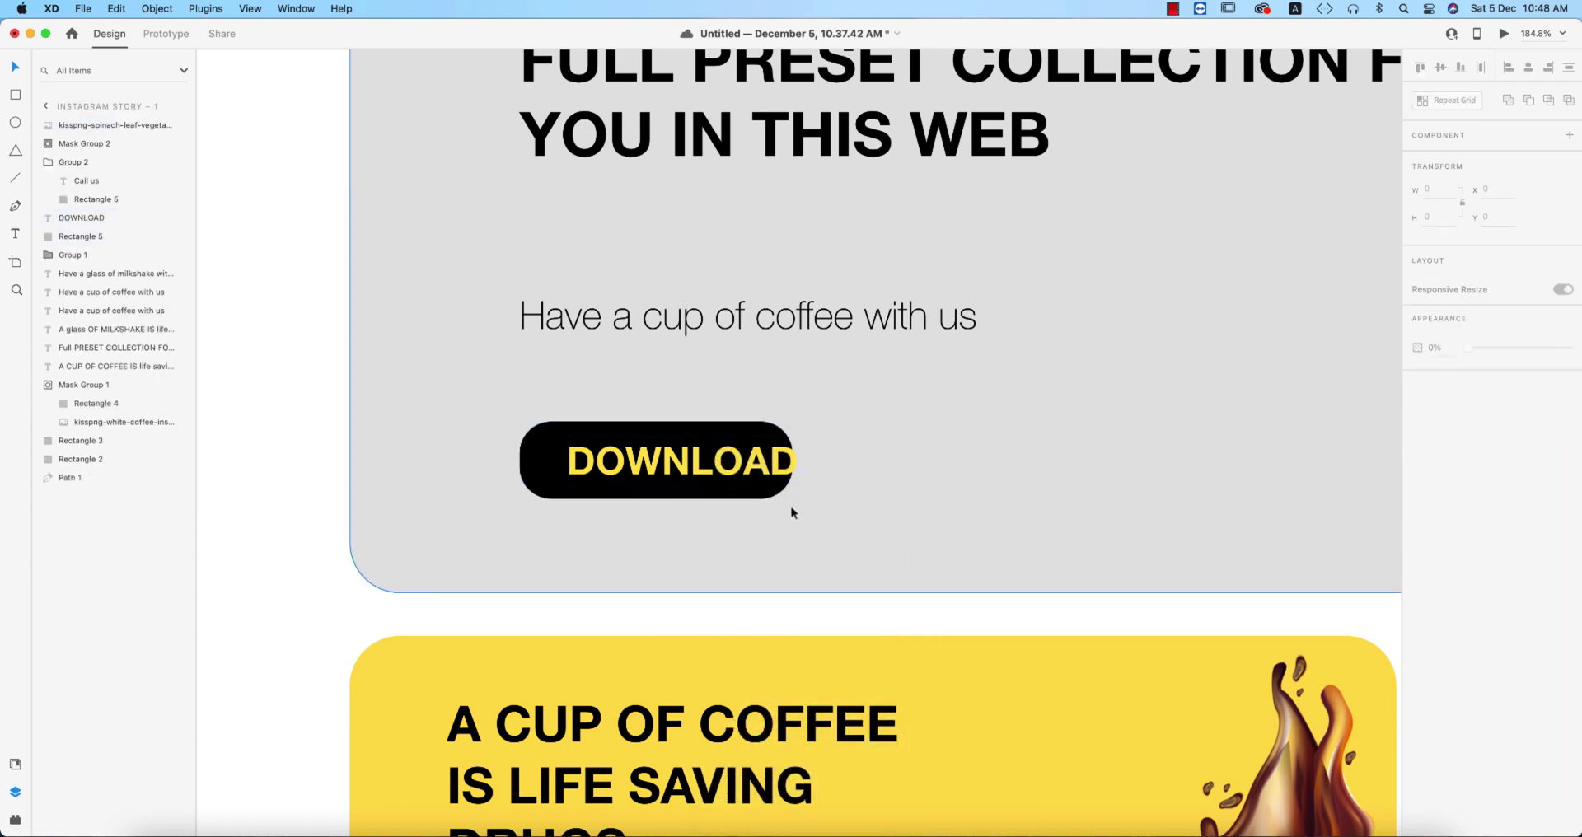
pyautogui.click(778, 493)
pyautogui.moveTo(794, 460); pyautogui.dragTo(871, 467)
# Step: Make the DOWNLOAD label white and centre it on the black button
pyautogui.click(744, 467)
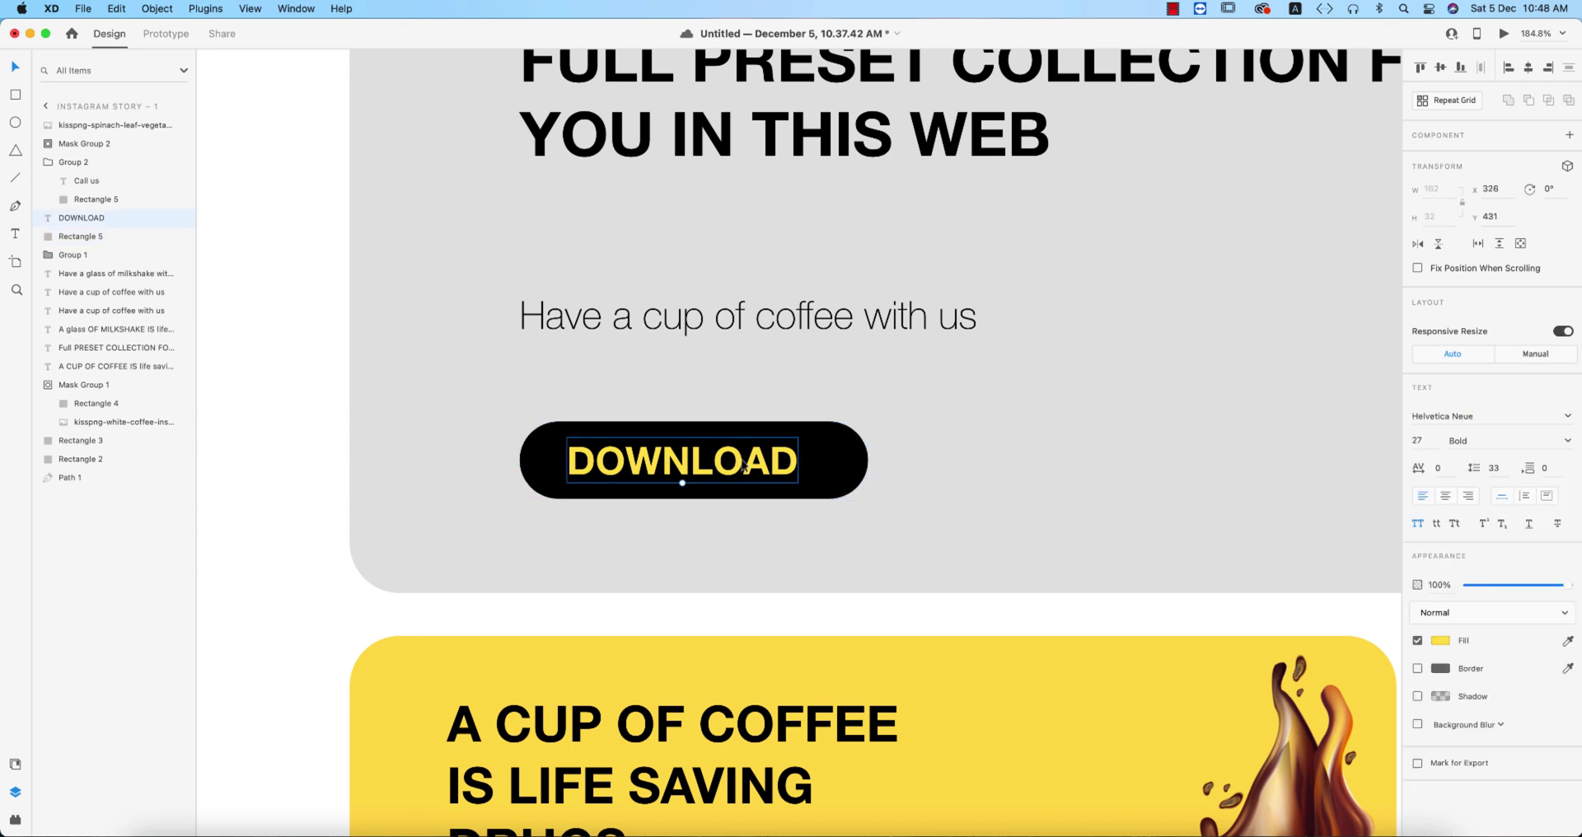
pyautogui.click(1441, 641)
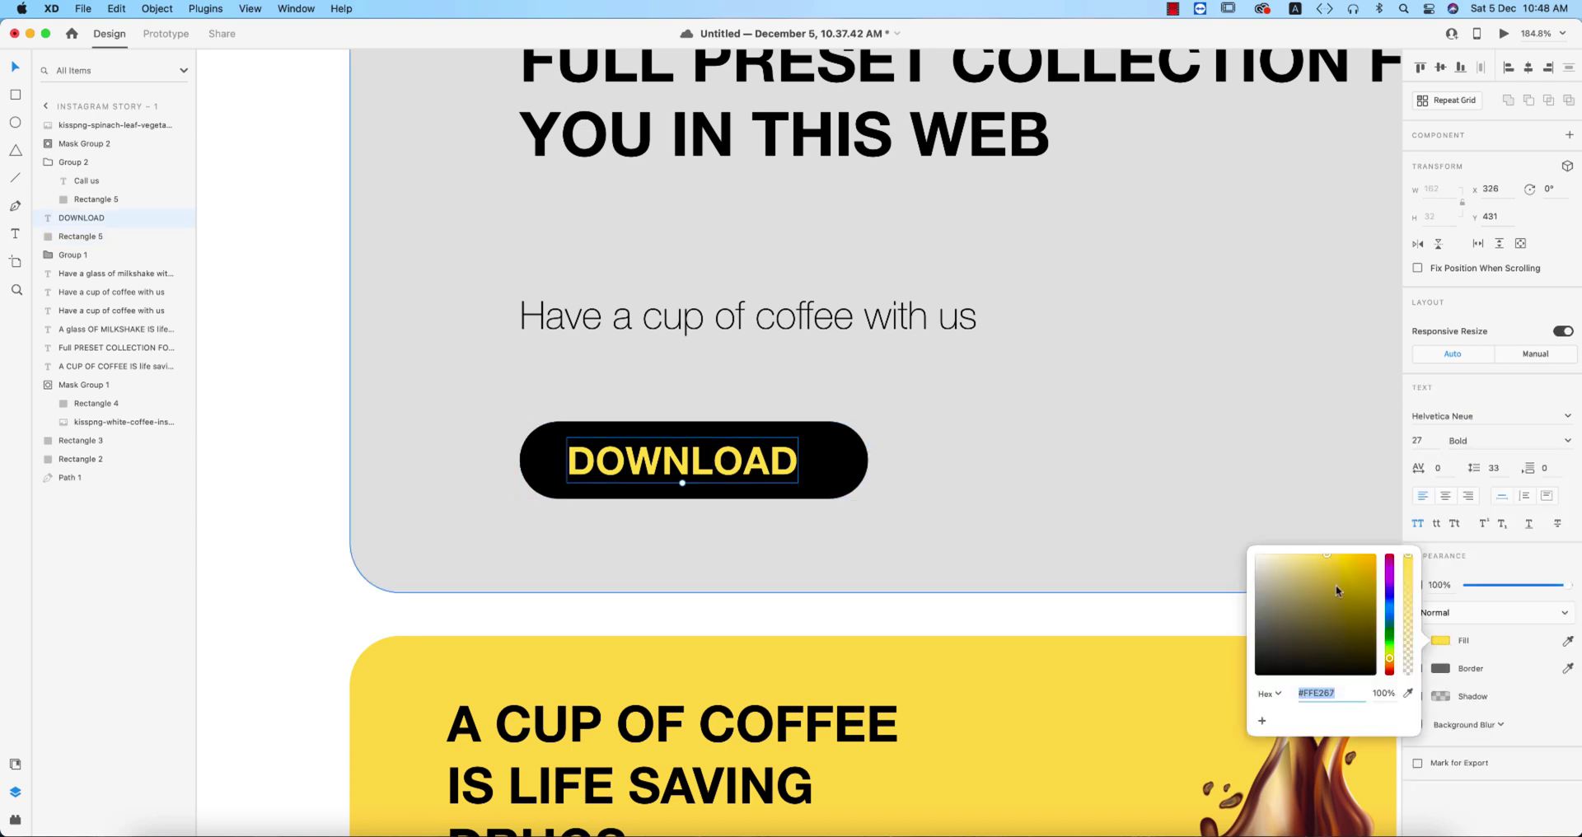
pyautogui.moveTo(1336, 585); pyautogui.dragTo(1241, 537)
pyautogui.doubleClick(734, 464)
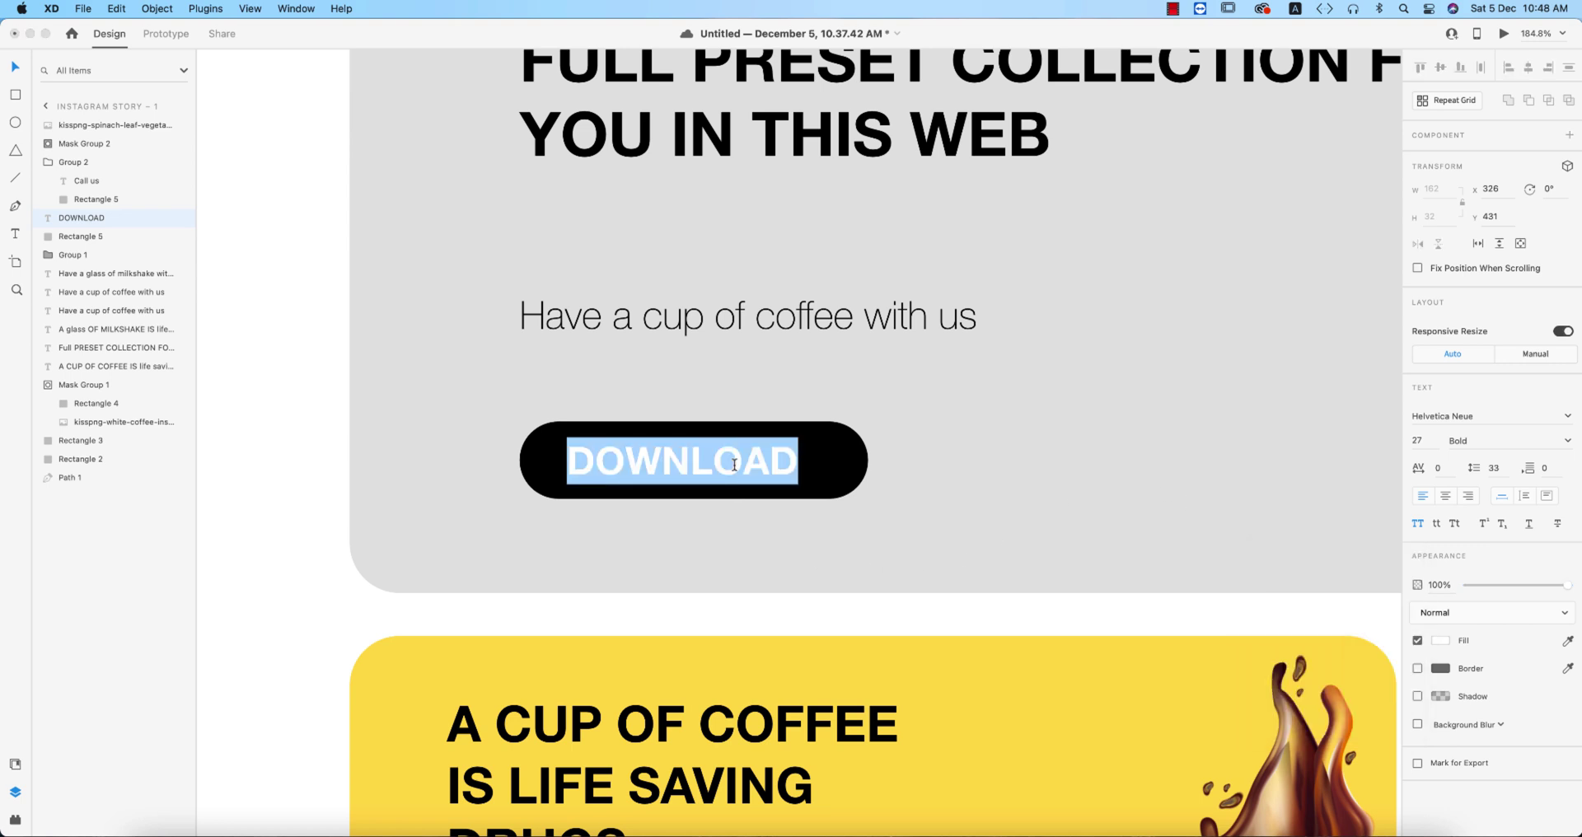
pyautogui.press('Escape')
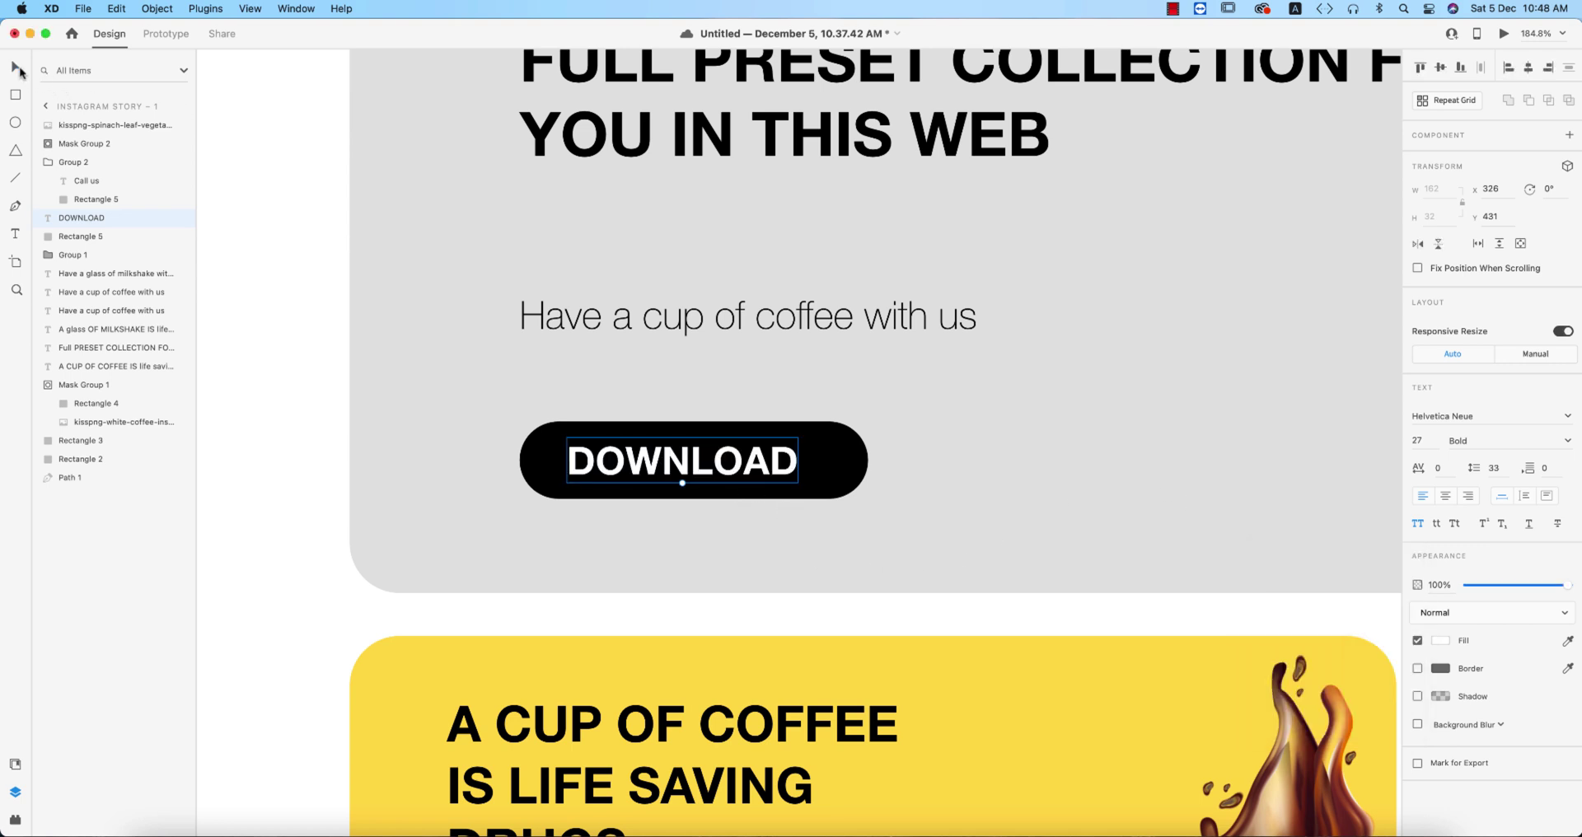
pyautogui.keyDown('shift'); pyautogui.click(841, 450); pyautogui.keyUp('shift')
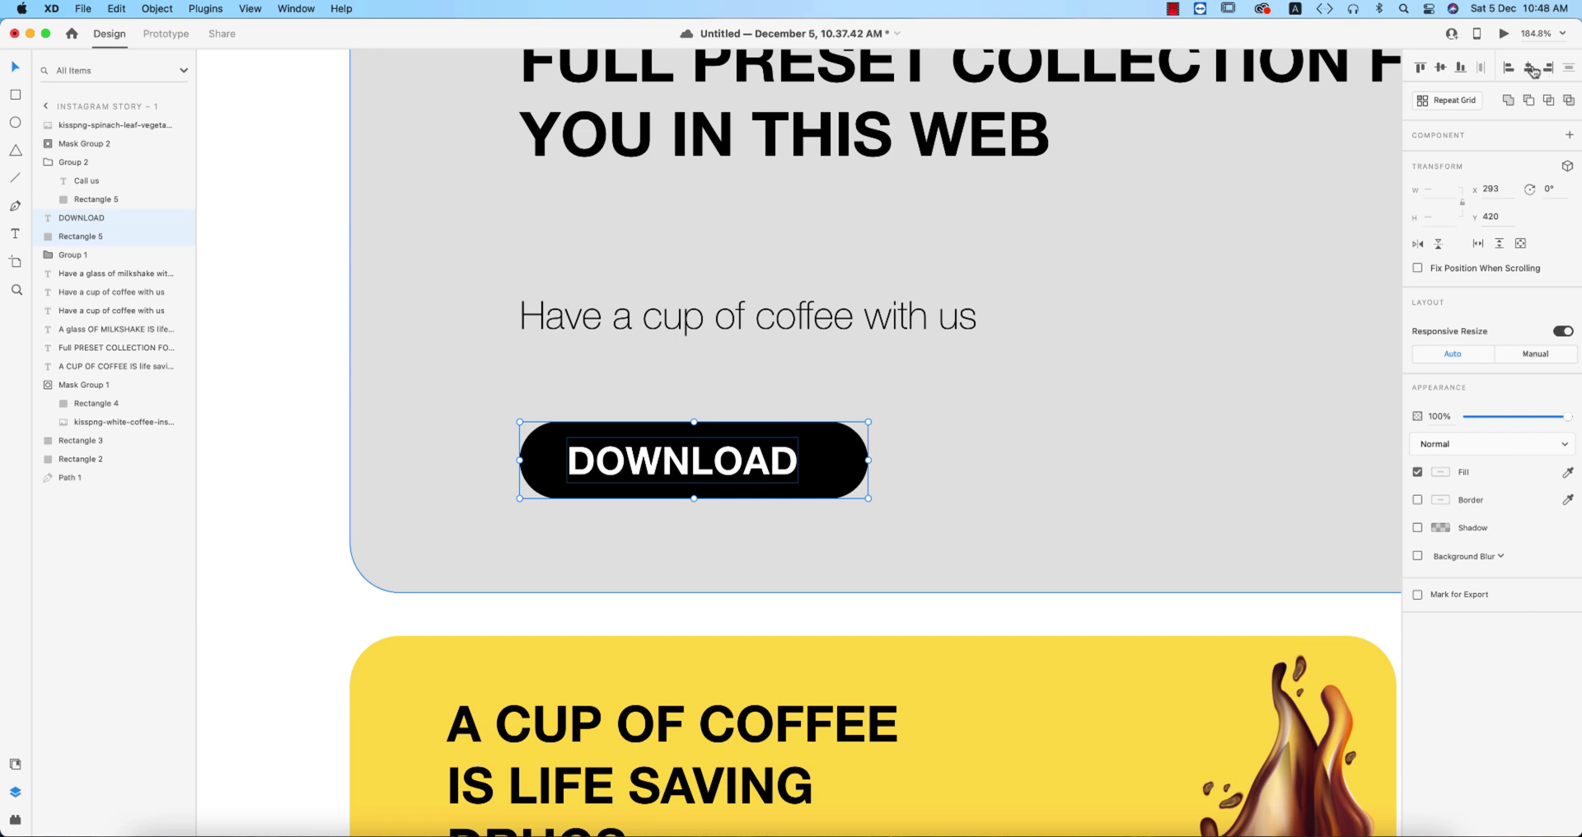
pyautogui.click(783, 624)
# Step: Undo the grey card's subtitle back to 'Feel free to meet with us' and re-centre the artboard
pyautogui.moveTo(1016, 430); pyautogui.dragTo(878, 652)
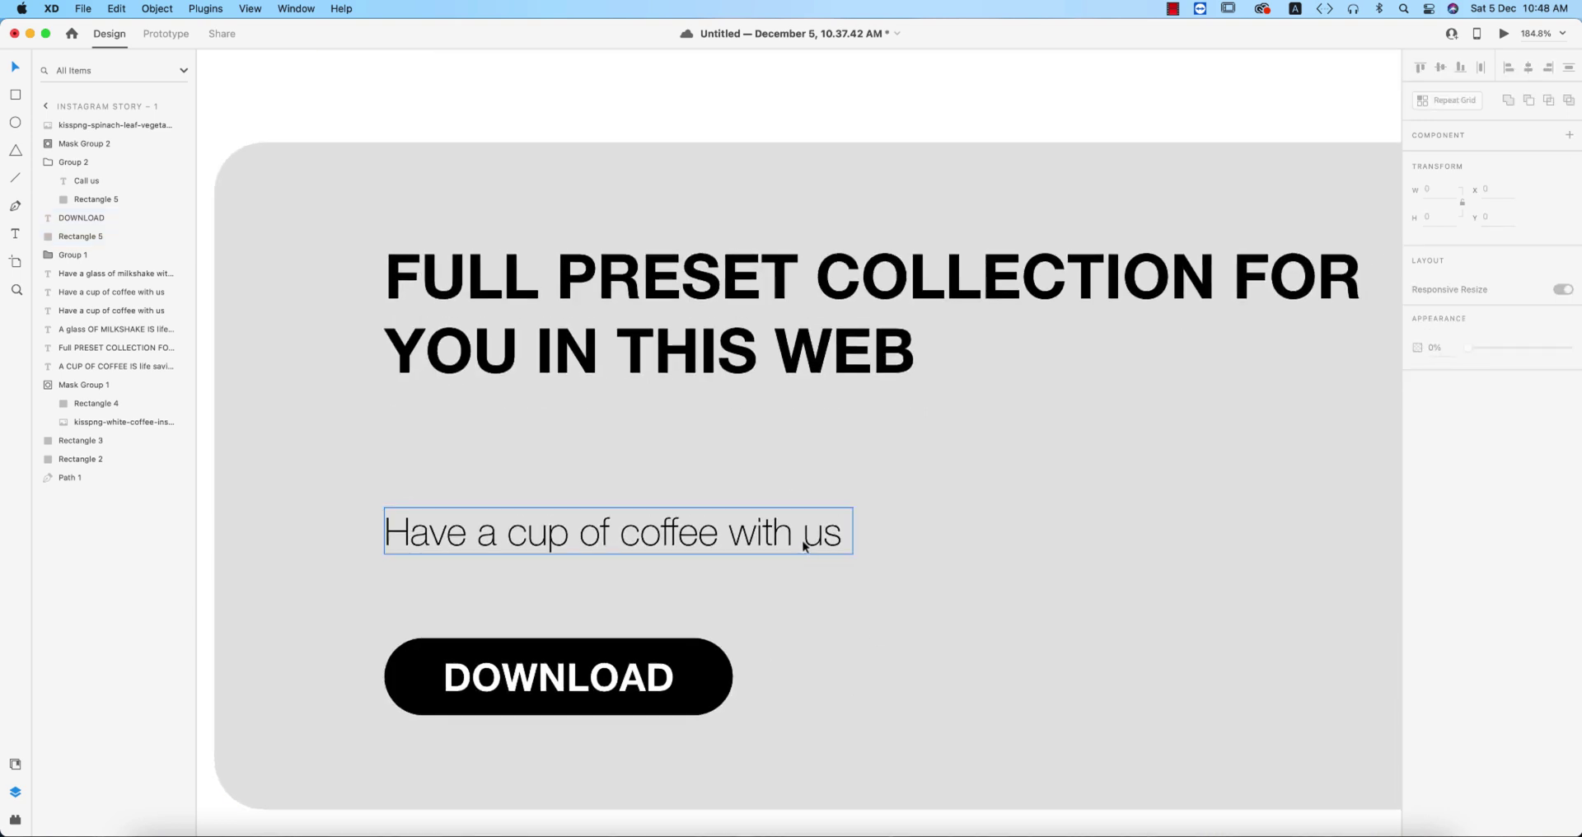
pyautogui.click(555, 532)
pyautogui.doubleClick(620, 547)
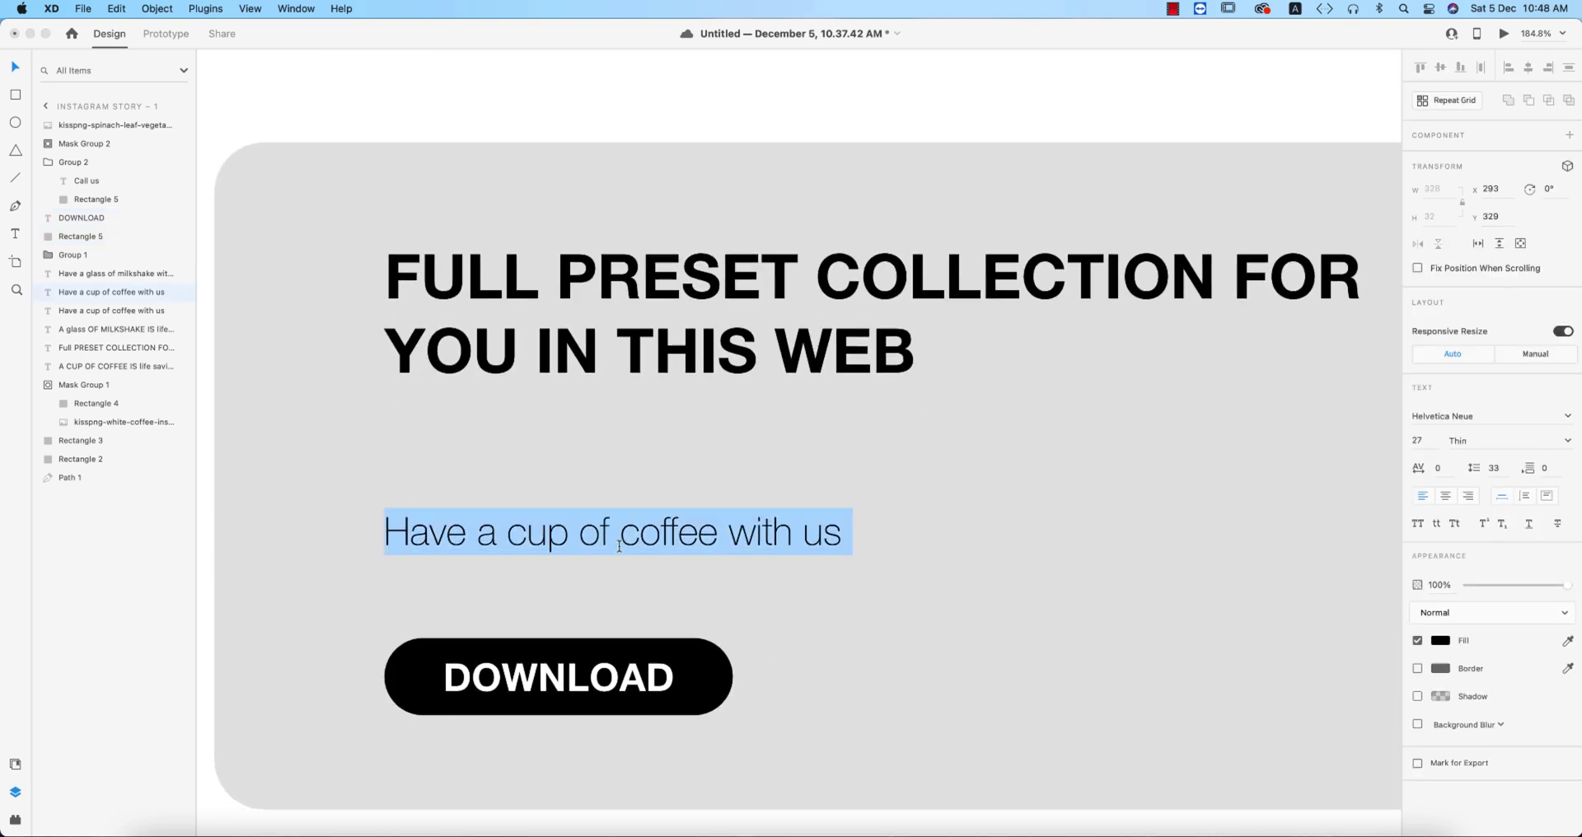
pyautogui.click(469, 536)
pyautogui.press('super+z')
pyautogui.press('super+z')
pyautogui.press('super+z')
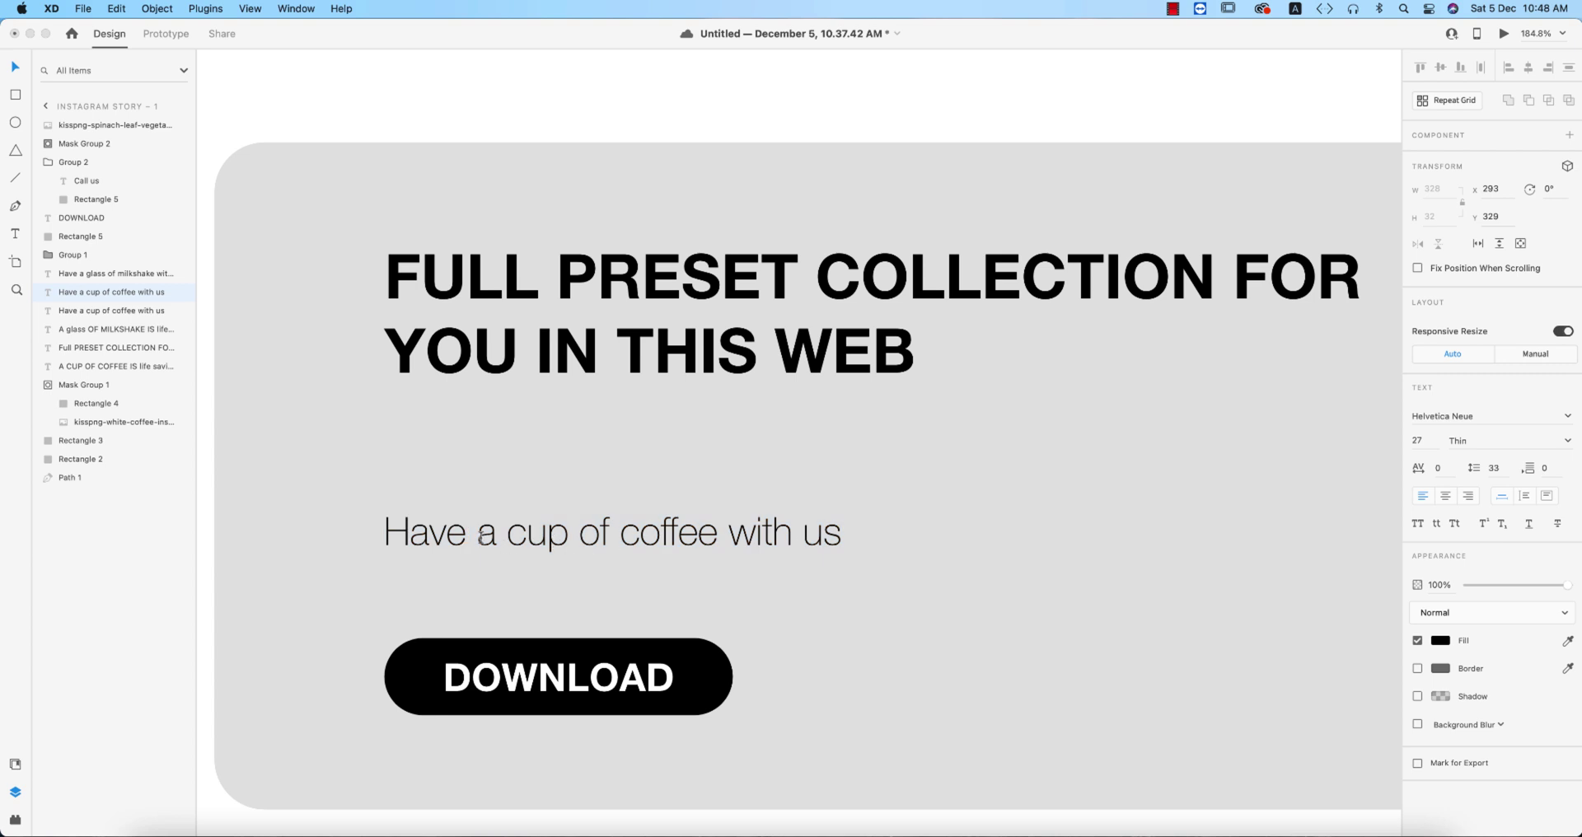
pyautogui.press('Escape')
pyautogui.scroll(-10, 736, 429)
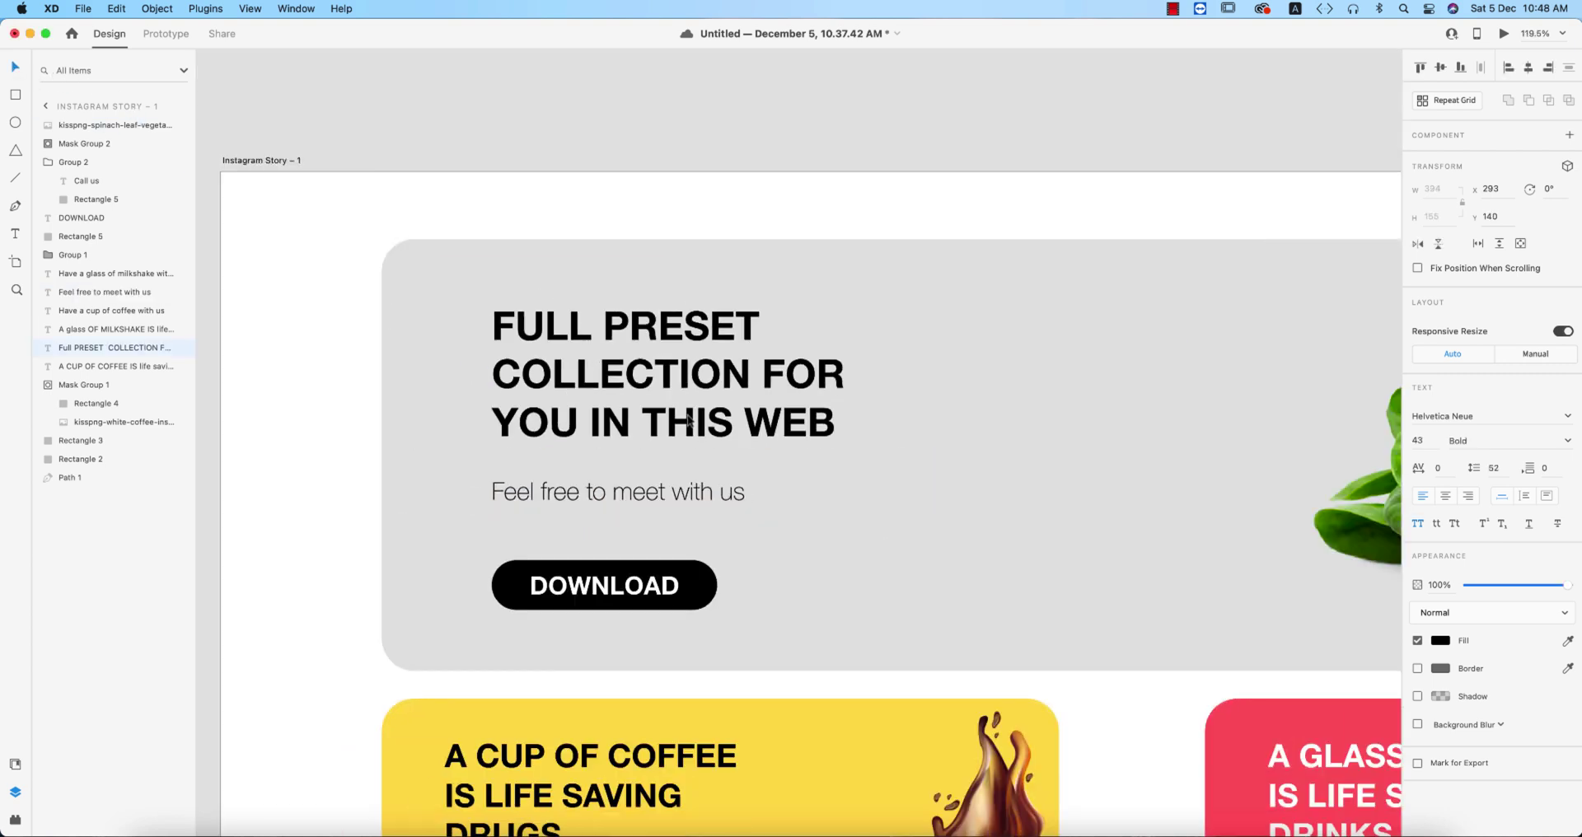
pyautogui.scroll(-2, 978, 473)
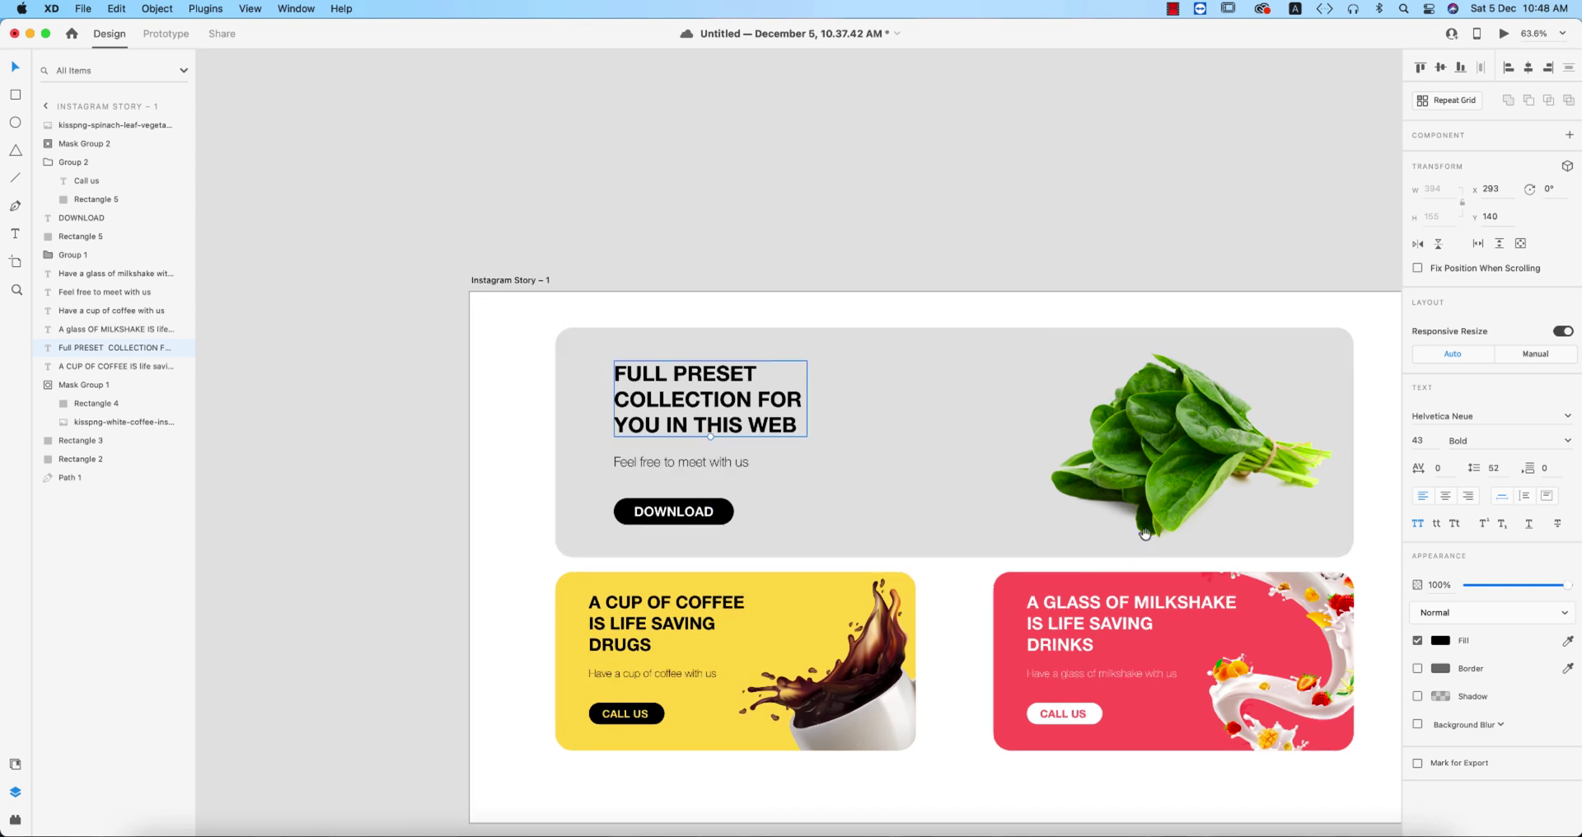
pyautogui.moveTo(1300, 565); pyautogui.dragTo(1162, 468)
pyautogui.click(818, 600)
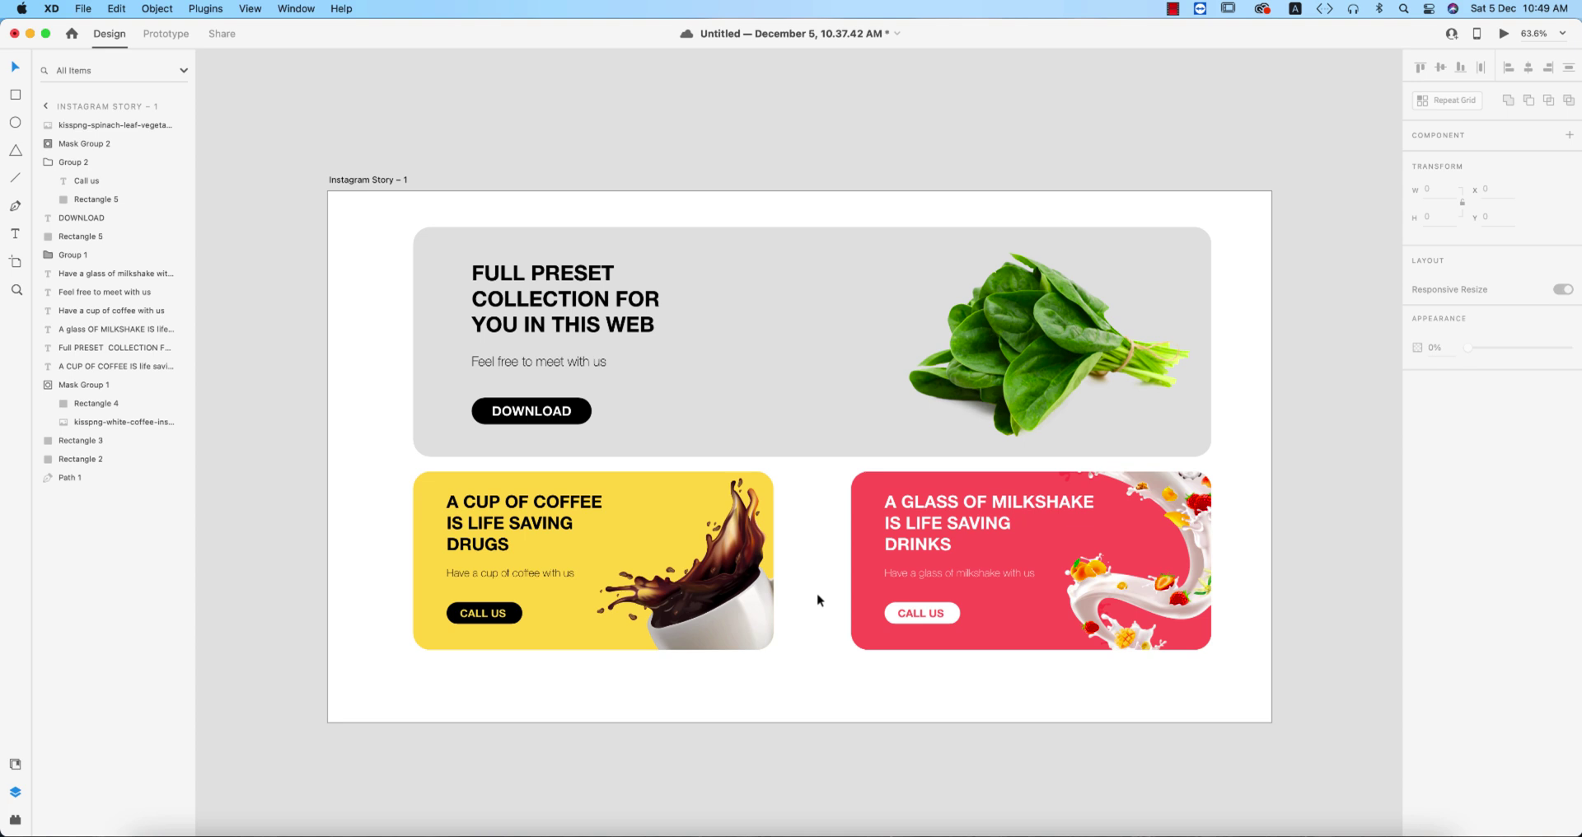
pyautogui.press('super+Tab')
pyautogui.scroll(-5, 1487, 510)
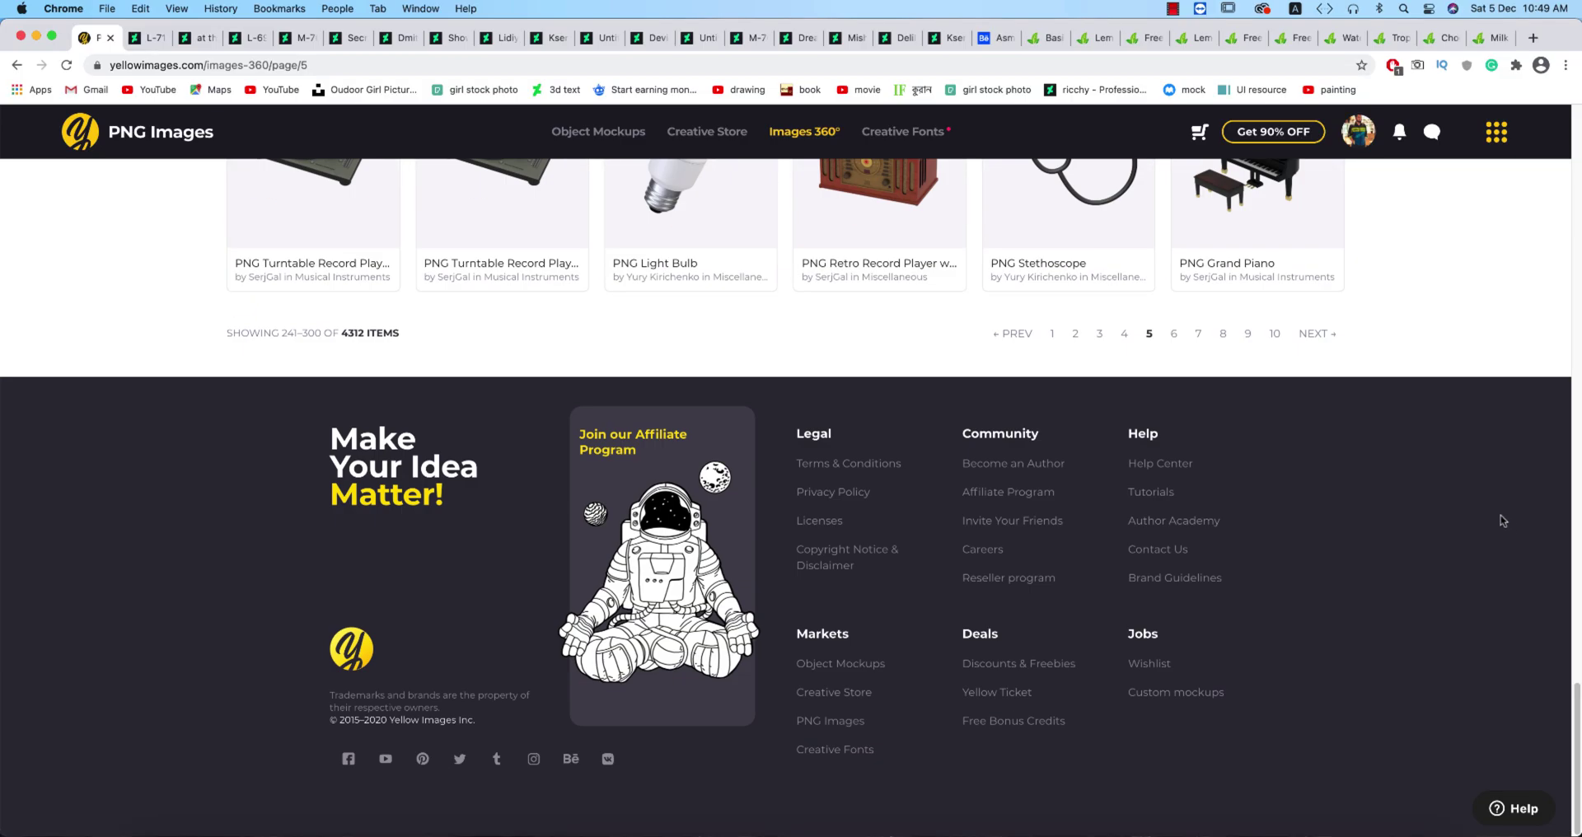
pyautogui.scroll(10, 1488, 511)
pyautogui.scroll(5, 1487, 511)
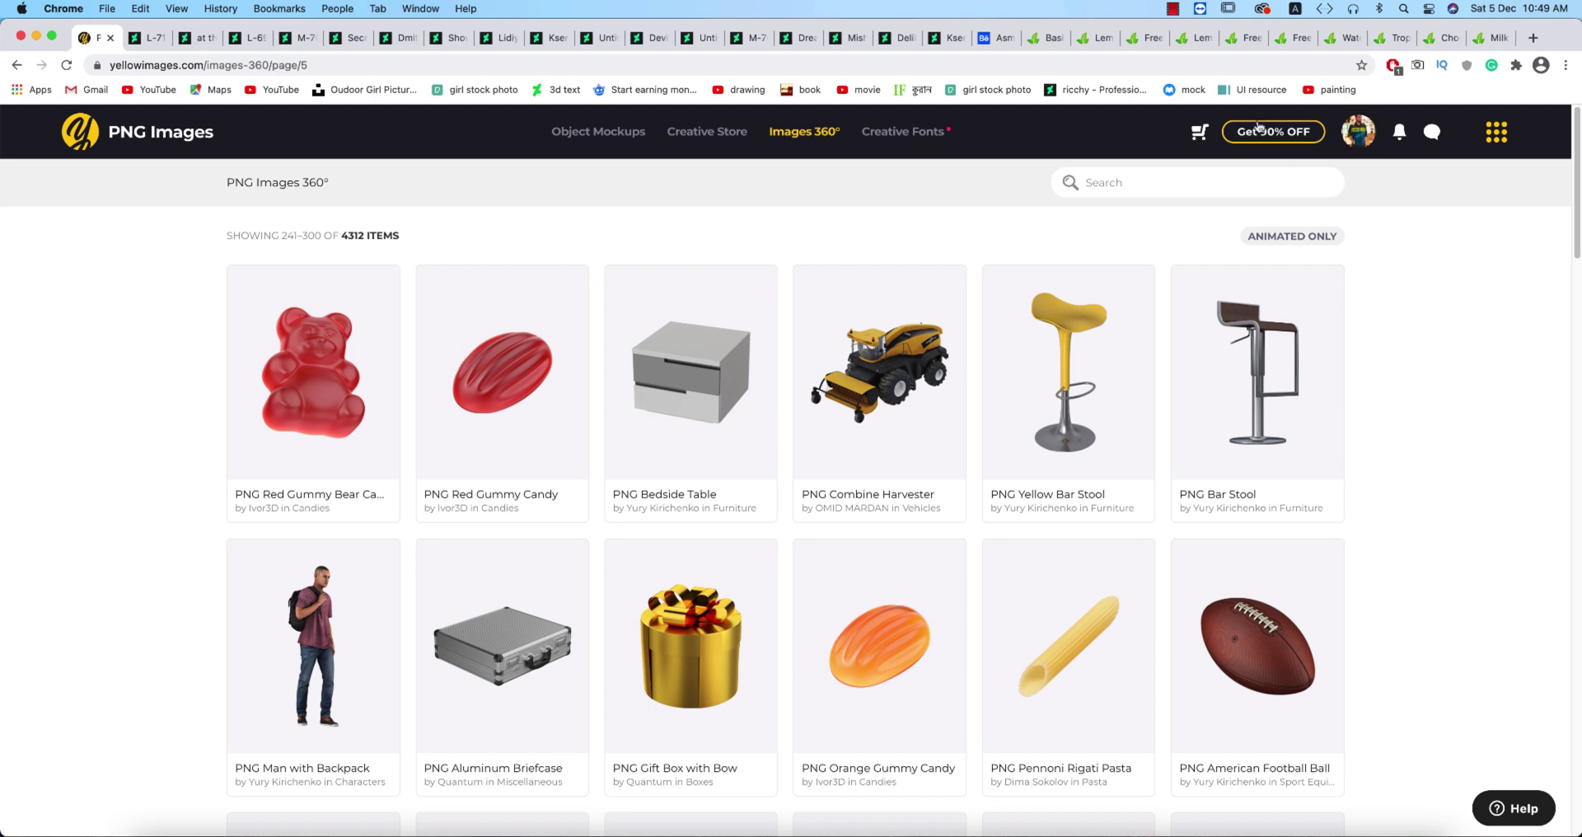
pyautogui.scroll(-2, 1162, 565)
pyautogui.scroll(3, 1136, 595)
pyautogui.scroll(-10, 1127, 593)
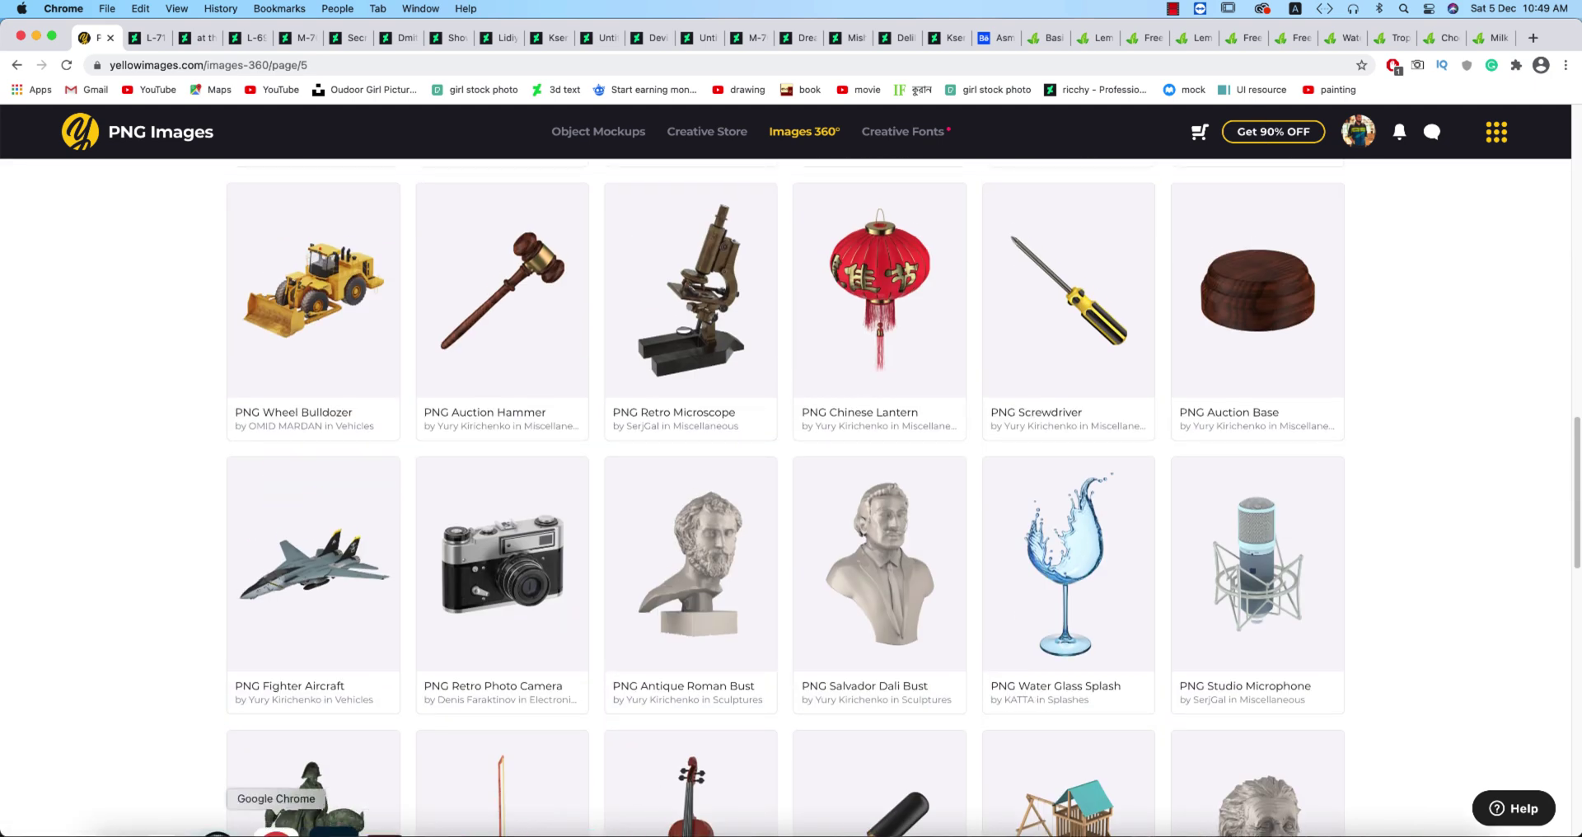
pyautogui.click(428, 828)
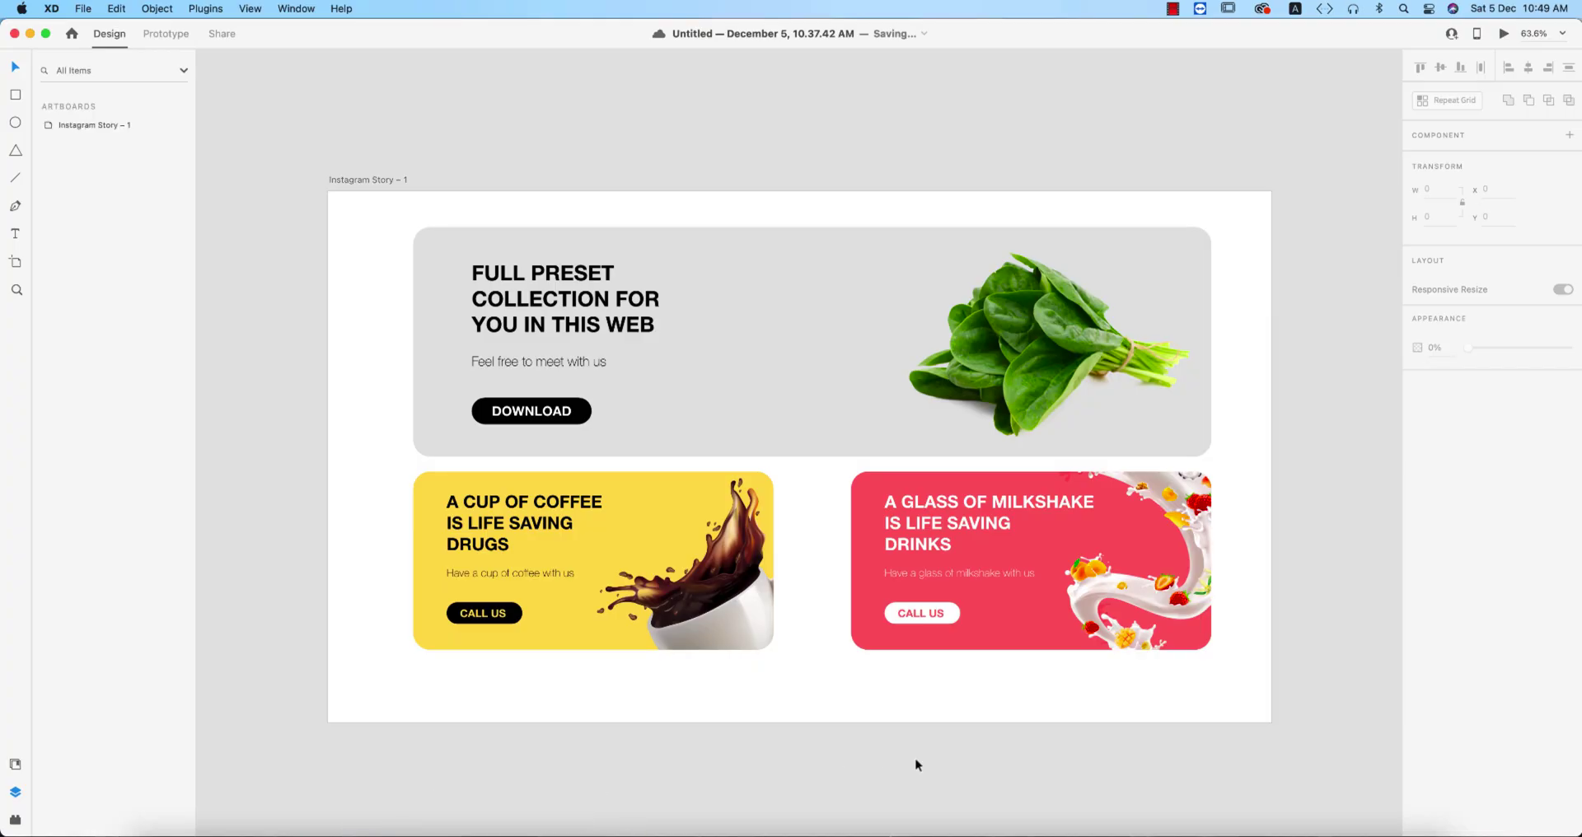